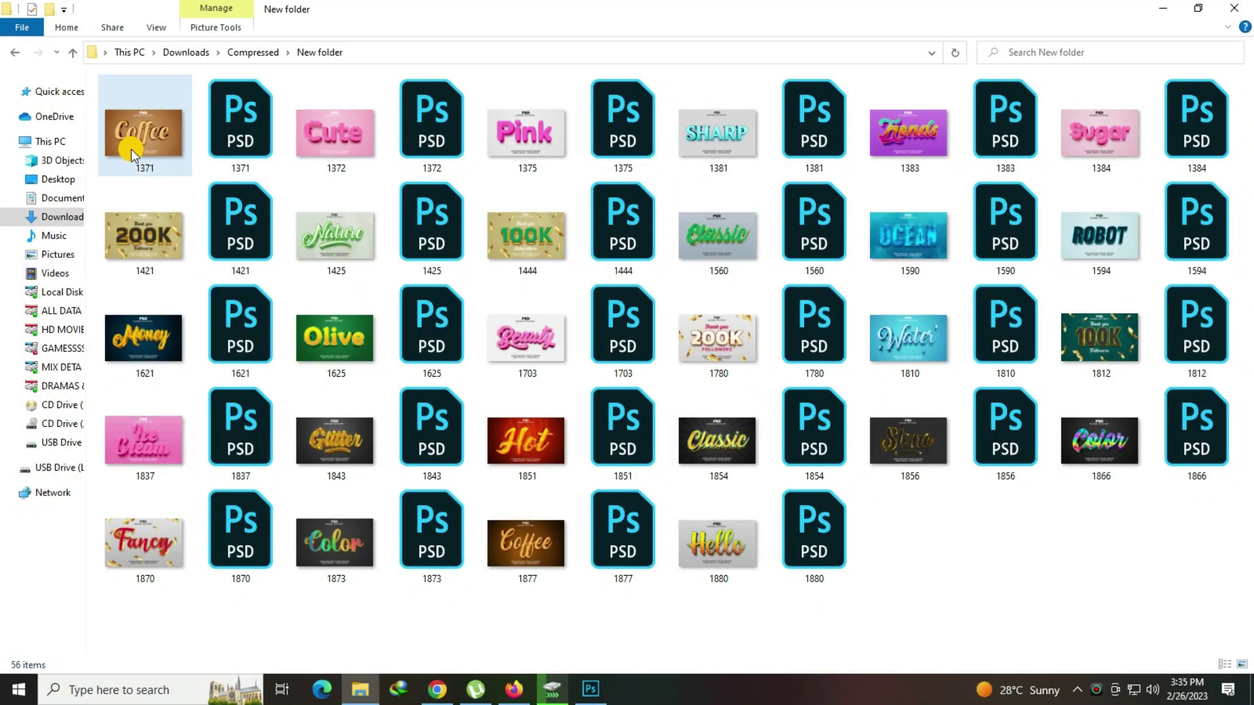
# Step: Open the Coffee preview image 1371.jpg from the template folder
pyautogui.doubleClick(131, 148)
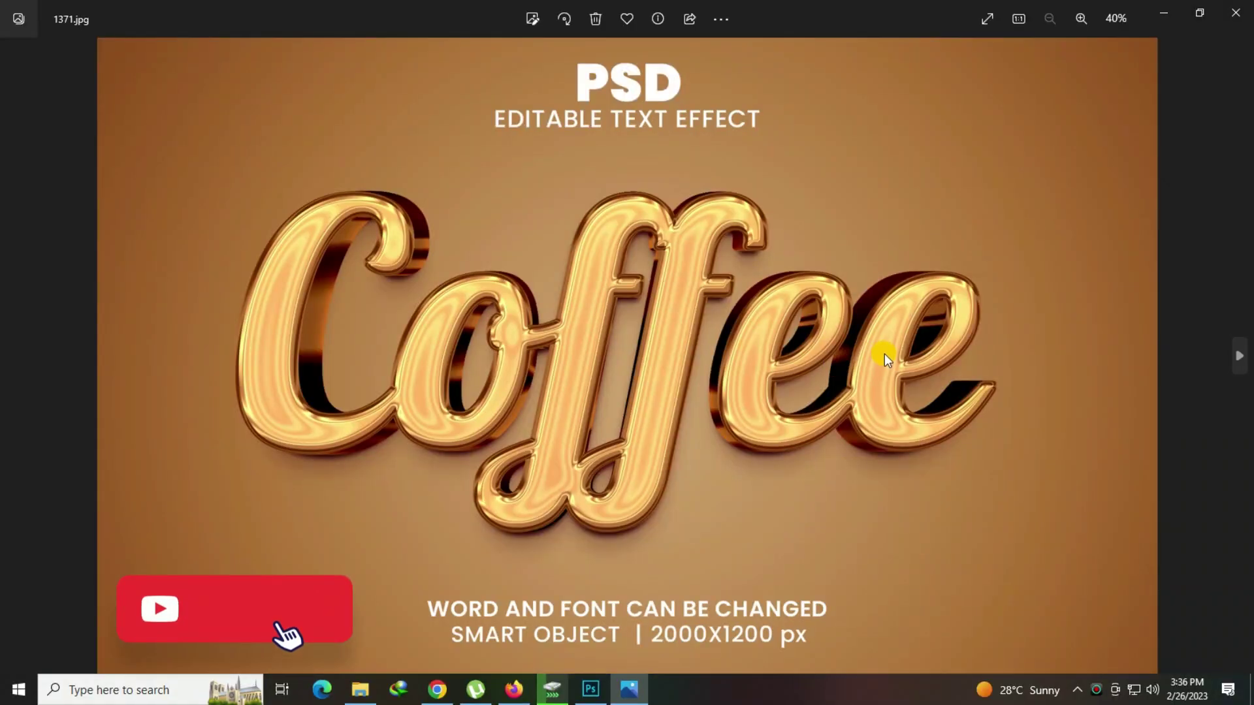
# Step: Browse the Cute, Pink and SHARP previews, zooming in on each lettering
pyautogui.scroll(2, 697, 379)
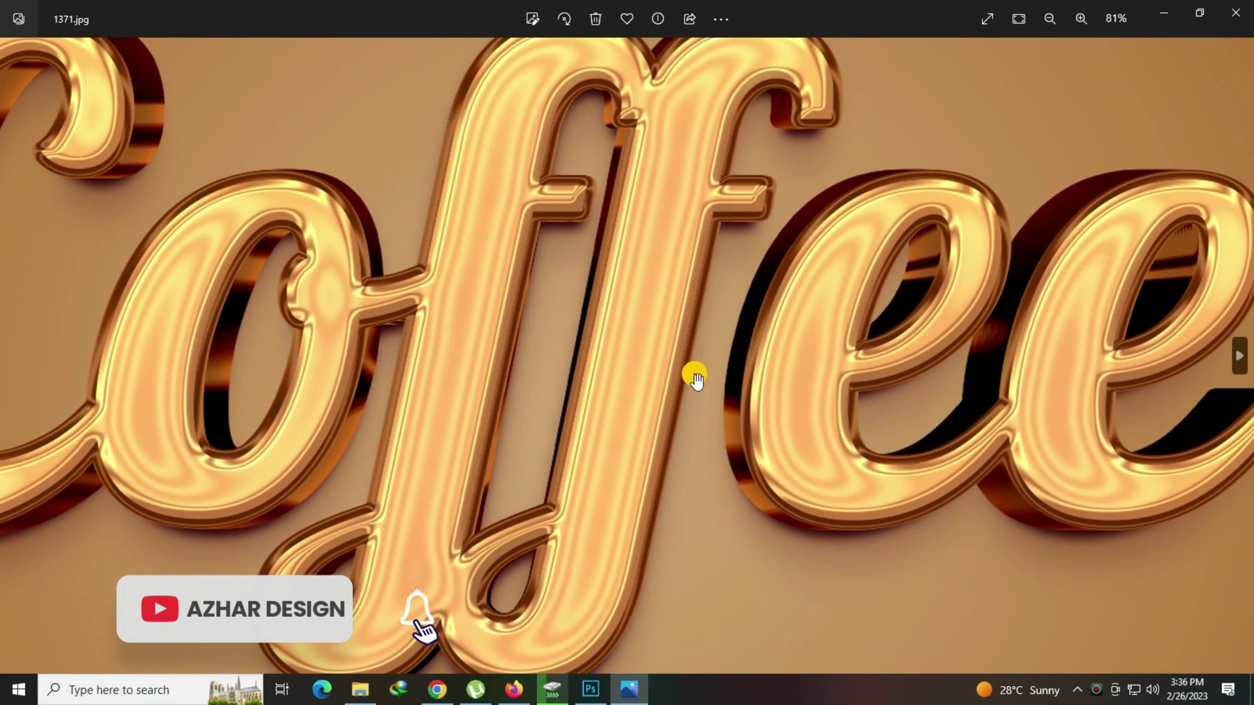
pyautogui.scroll(-3, 694, 372)
pyautogui.click(1240, 356)
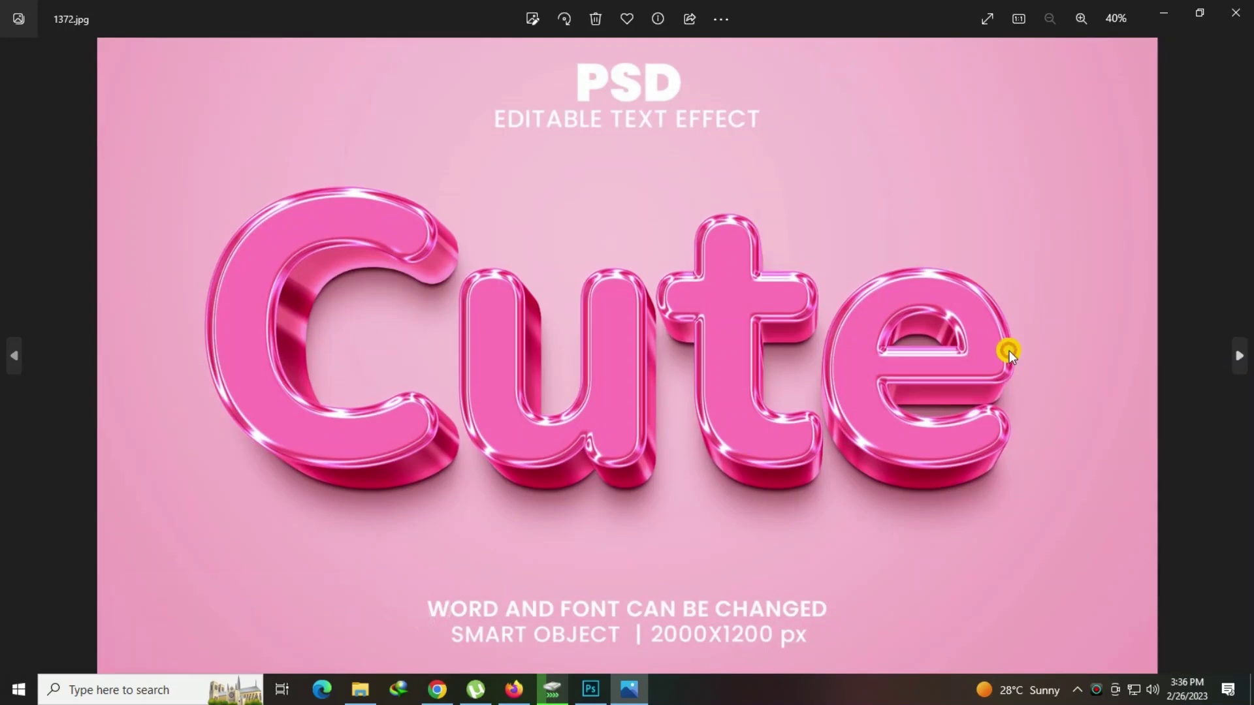
pyautogui.doubleClick(755, 344)
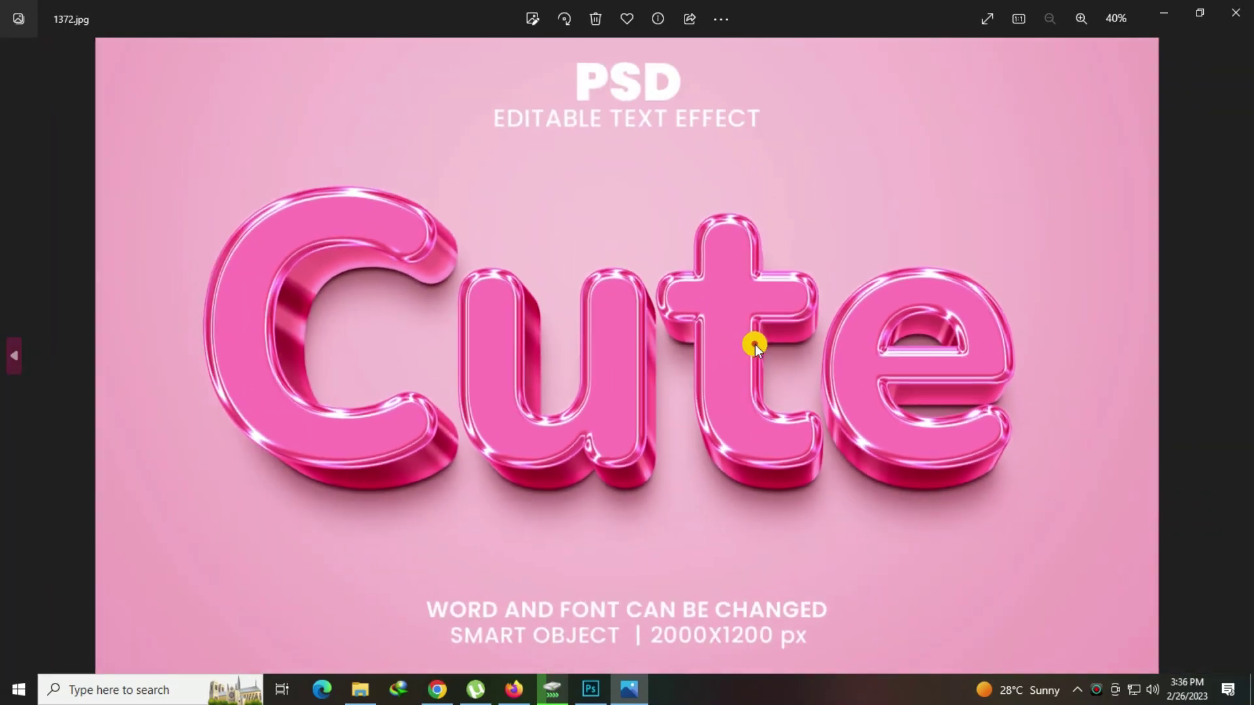
pyautogui.click(1238, 350)
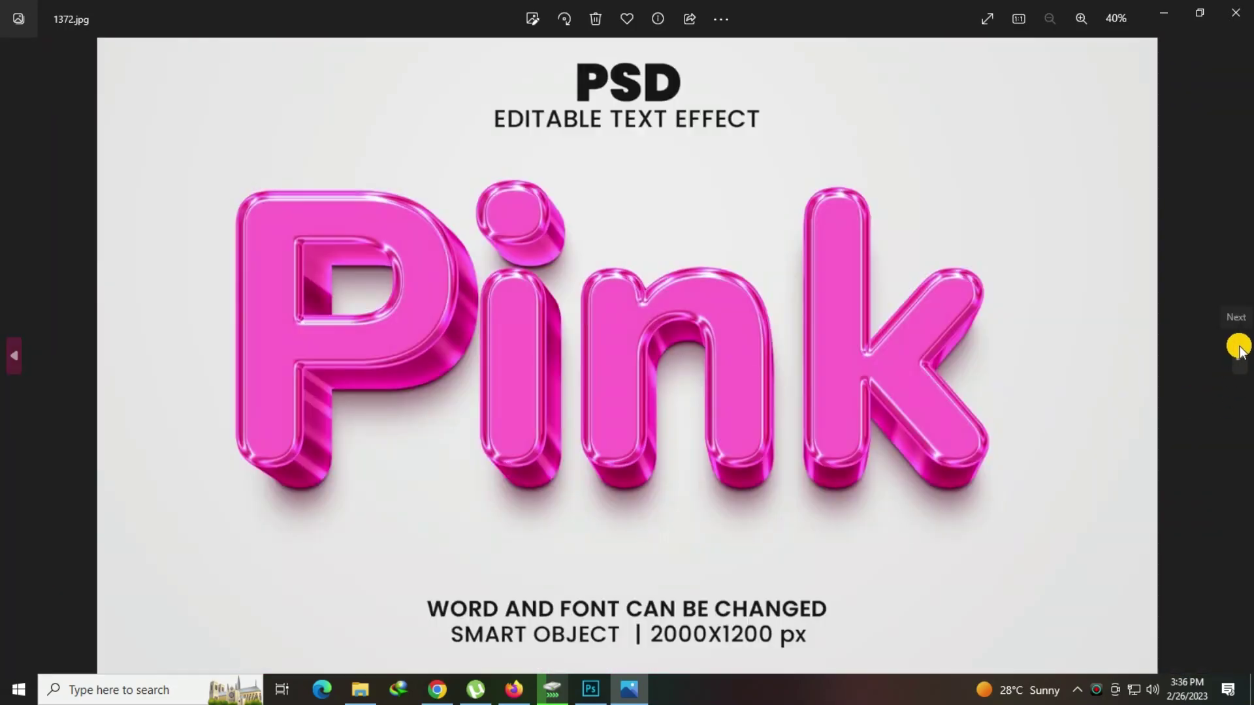
pyautogui.doubleClick(884, 346)
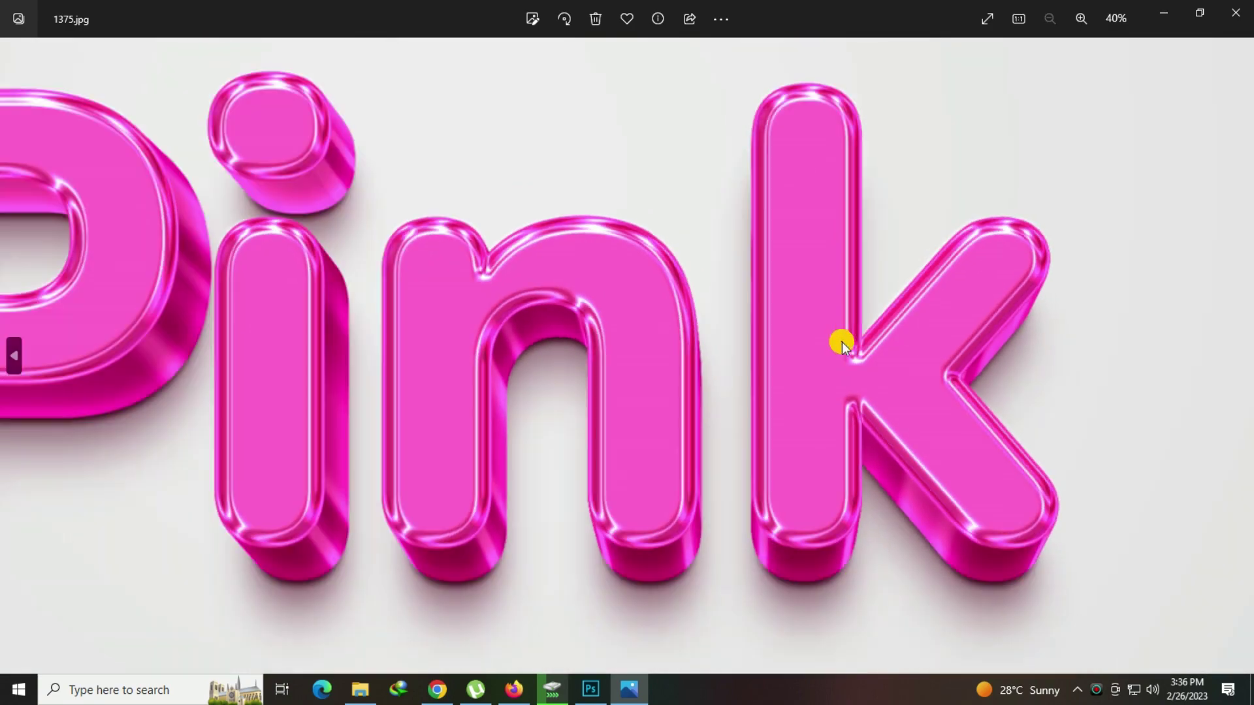
pyautogui.doubleClick(841, 342)
pyautogui.click(1240, 361)
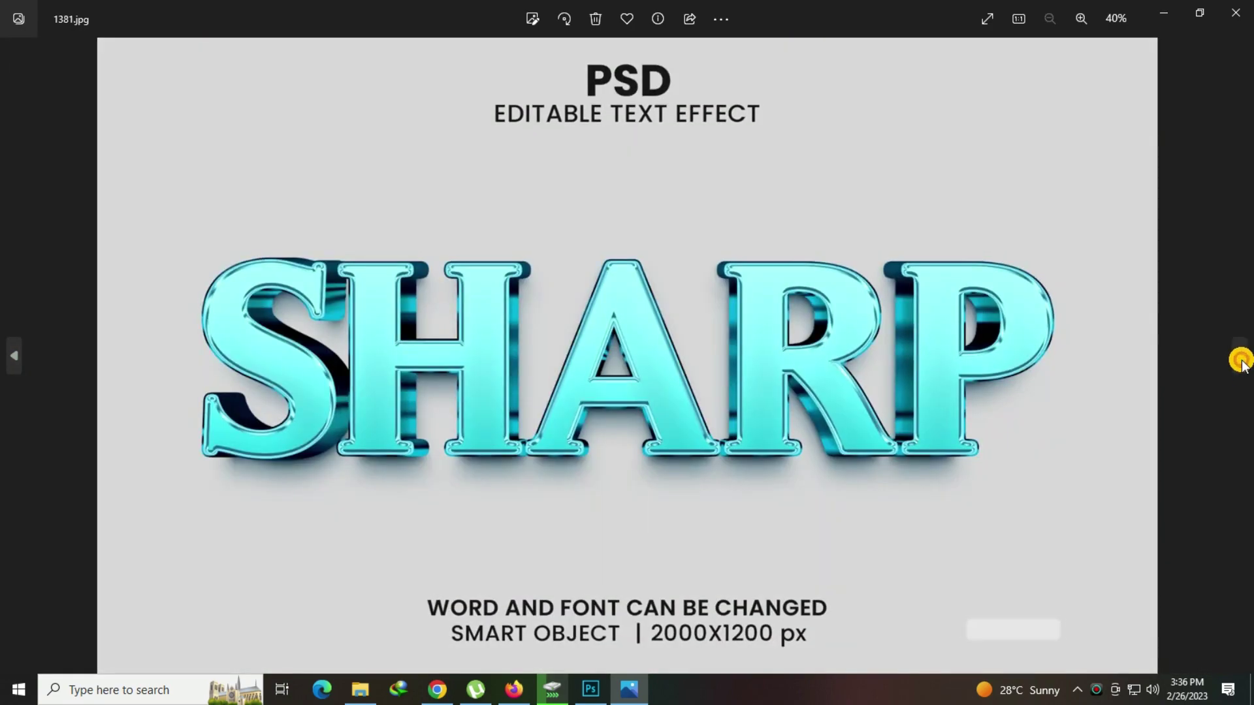
pyautogui.doubleClick(590, 369)
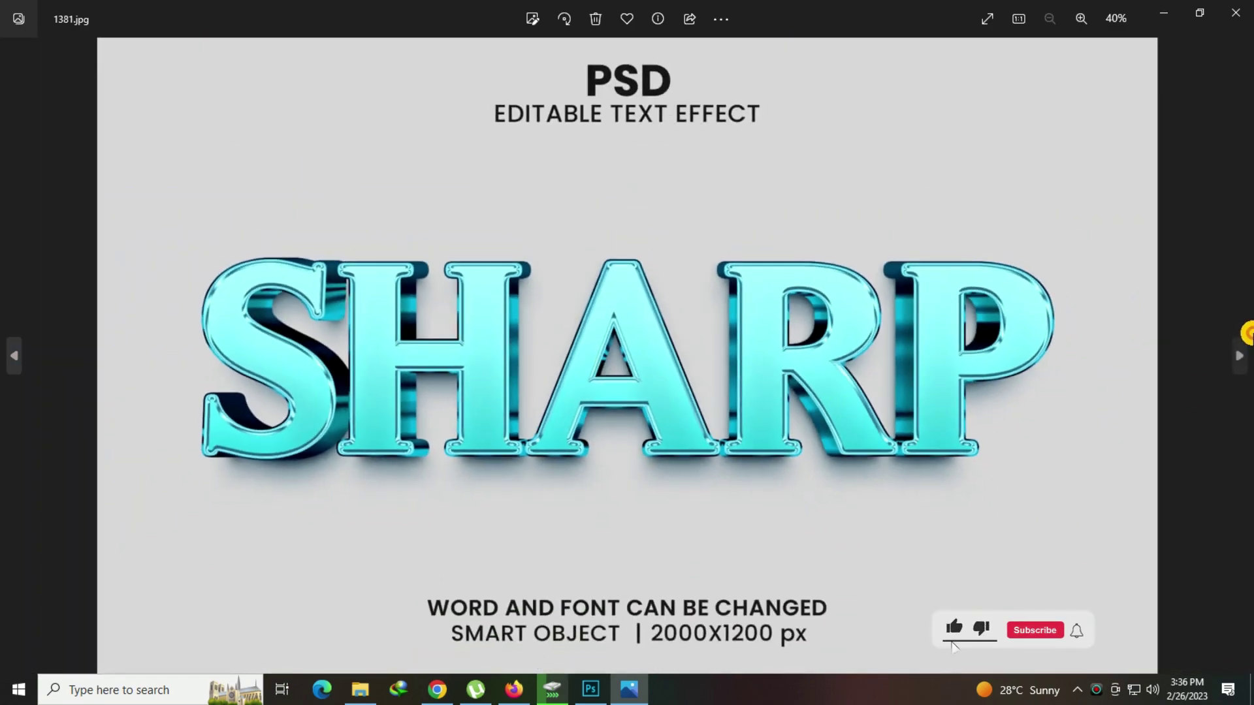
# Step: Inspect the Trends, Sugar, 200K and Nature previews up close, then zoom back out
pyautogui.click(1240, 353)
pyautogui.doubleClick(779, 351)
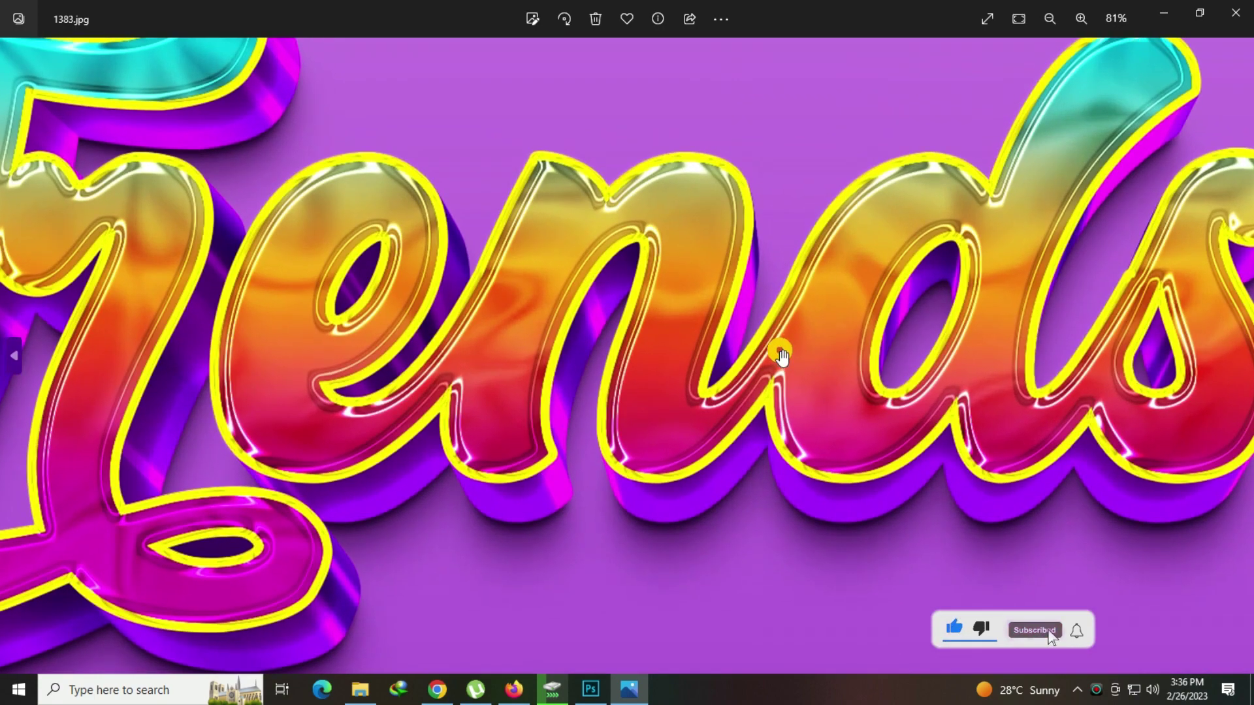
pyautogui.doubleClick(780, 350)
pyautogui.click(1236, 359)
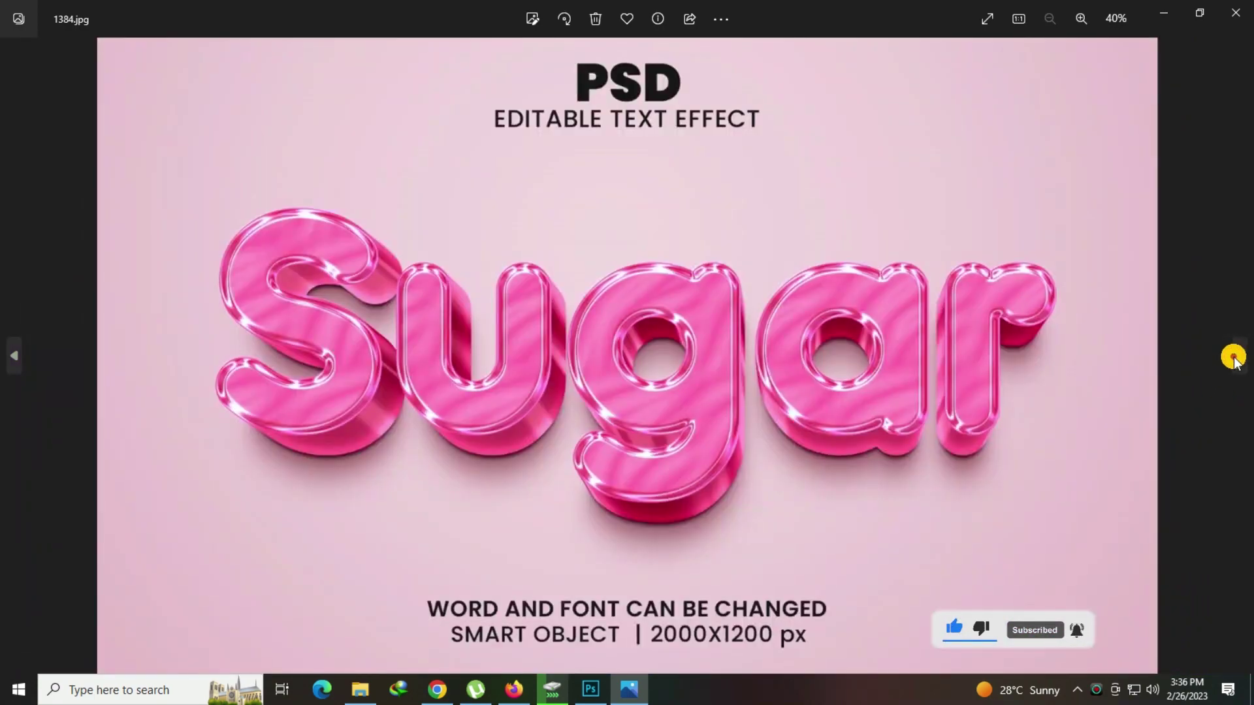
pyautogui.doubleClick(904, 351)
pyautogui.doubleClick(1017, 372)
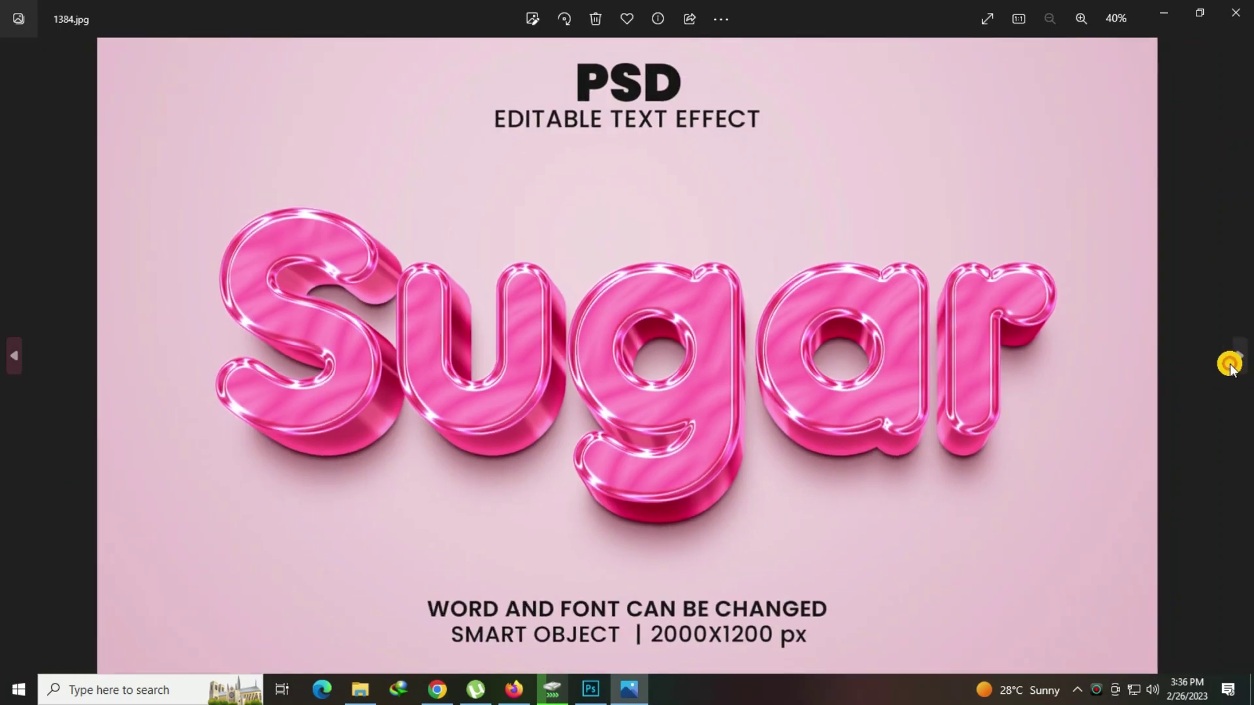
pyautogui.click(1236, 366)
pyautogui.doubleClick(760, 363)
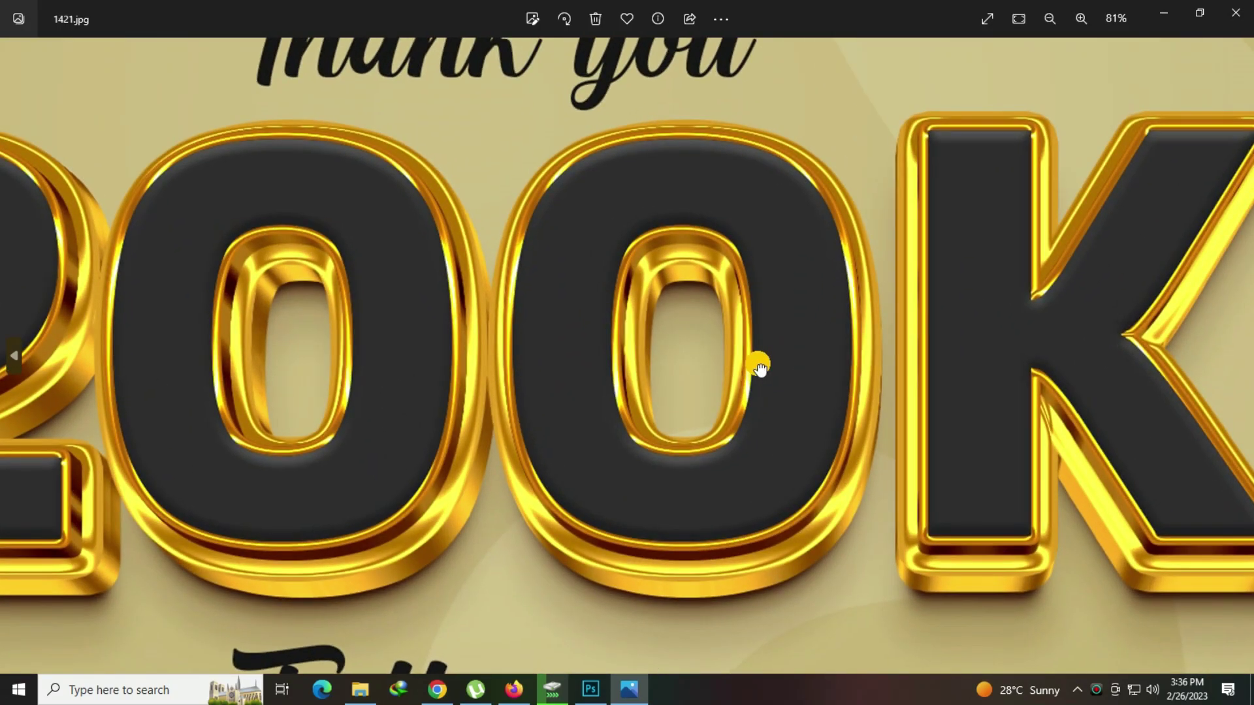
pyautogui.doubleClick(761, 363)
pyautogui.click(1236, 363)
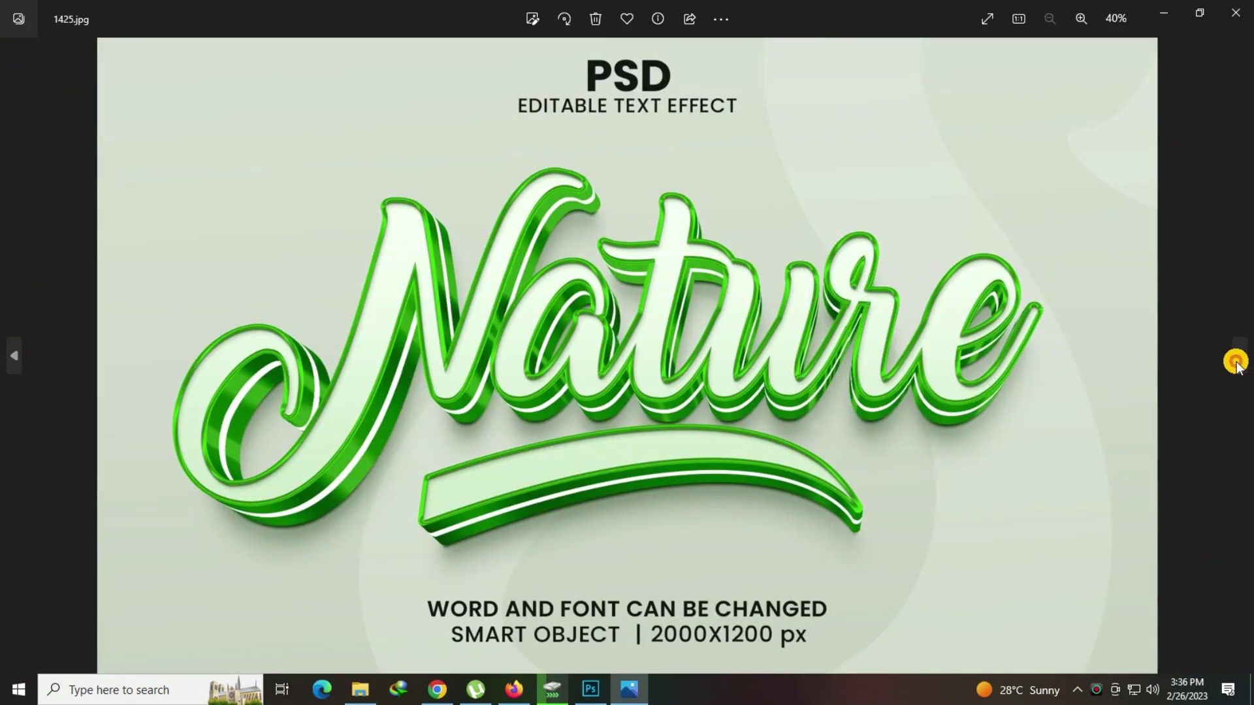
pyautogui.doubleClick(725, 352)
pyautogui.doubleClick(725, 351)
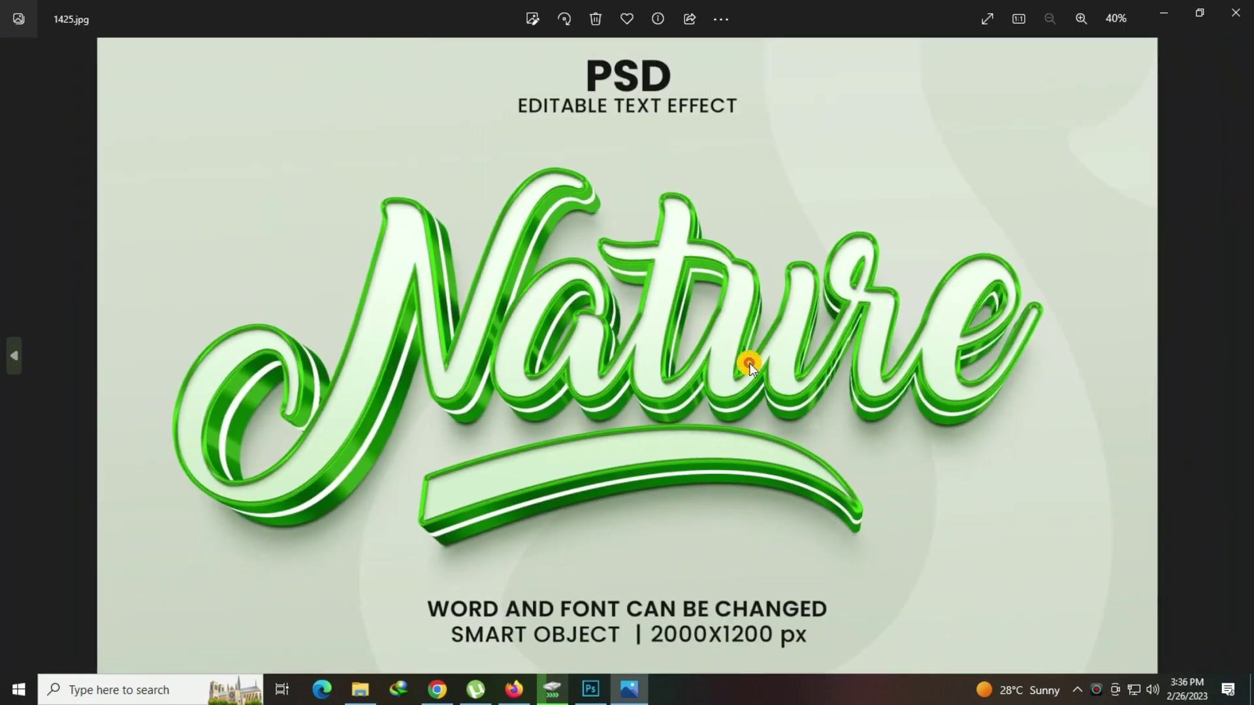
# Step: Inspect the 100K, Classic and OCEAN previews up close, then zoom back out
pyautogui.click(1238, 352)
pyautogui.doubleClick(463, 288)
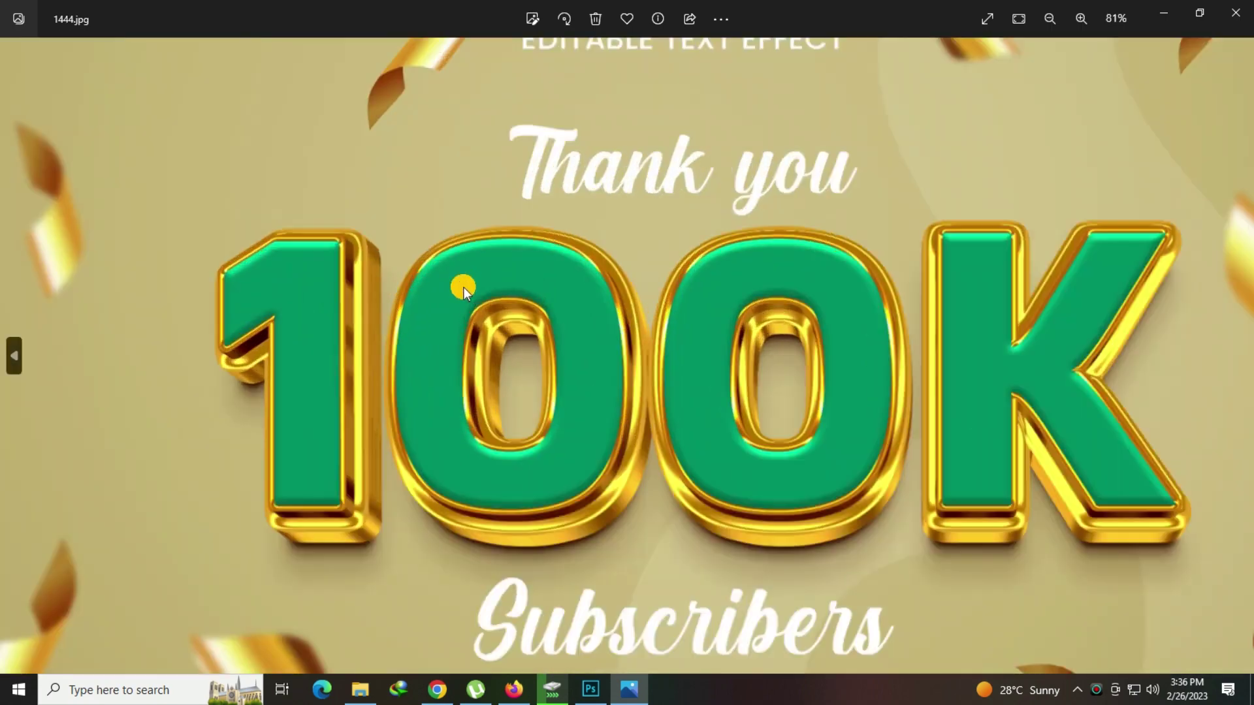
pyautogui.doubleClick(558, 310)
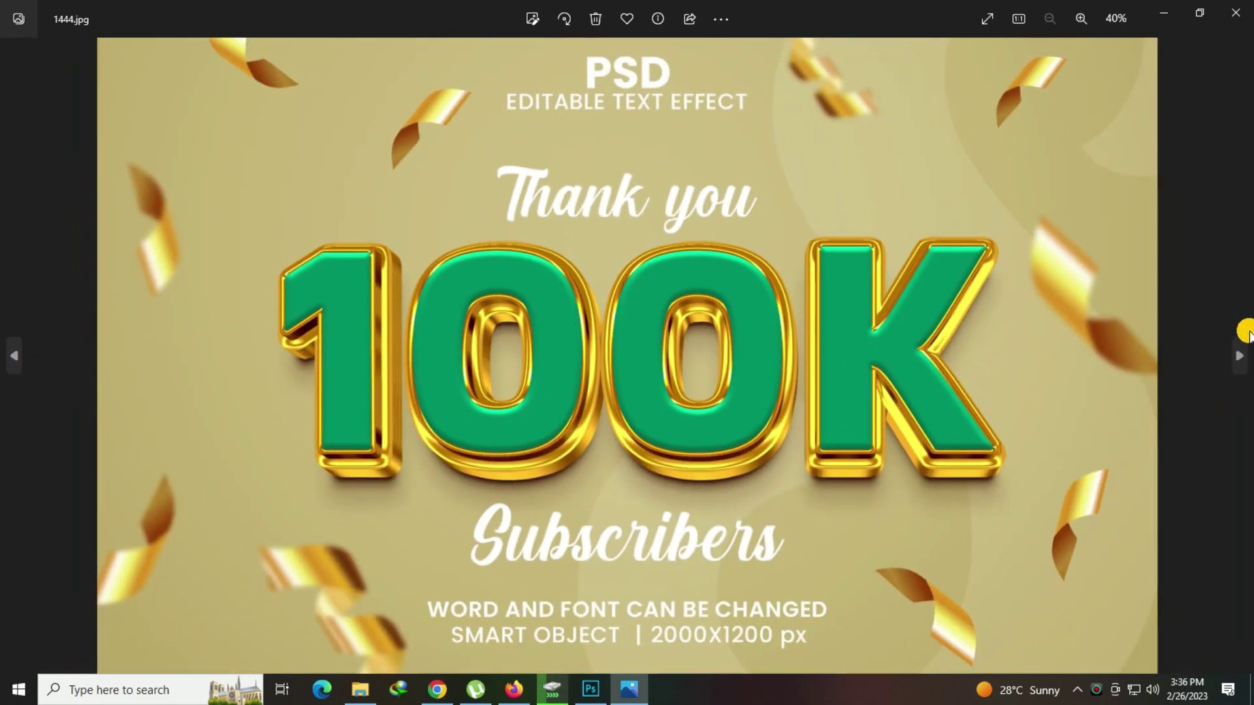
pyautogui.click(1243, 354)
pyautogui.doubleClick(697, 355)
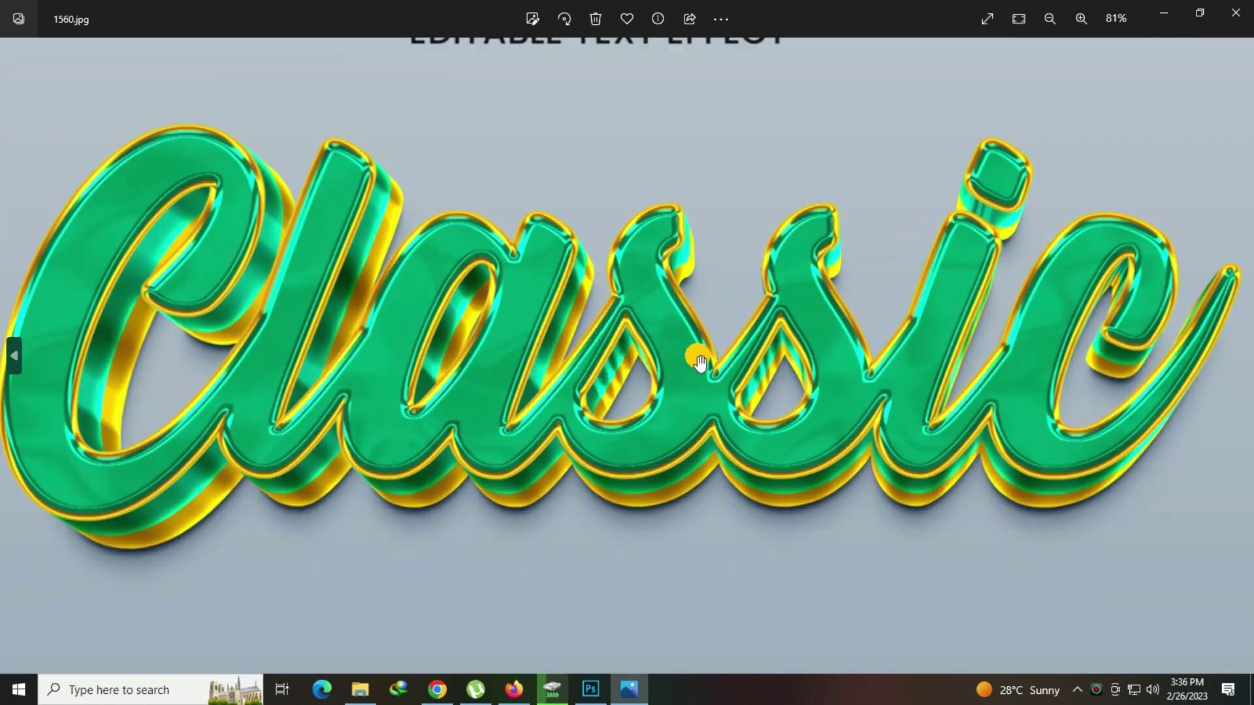
pyautogui.doubleClick(698, 355)
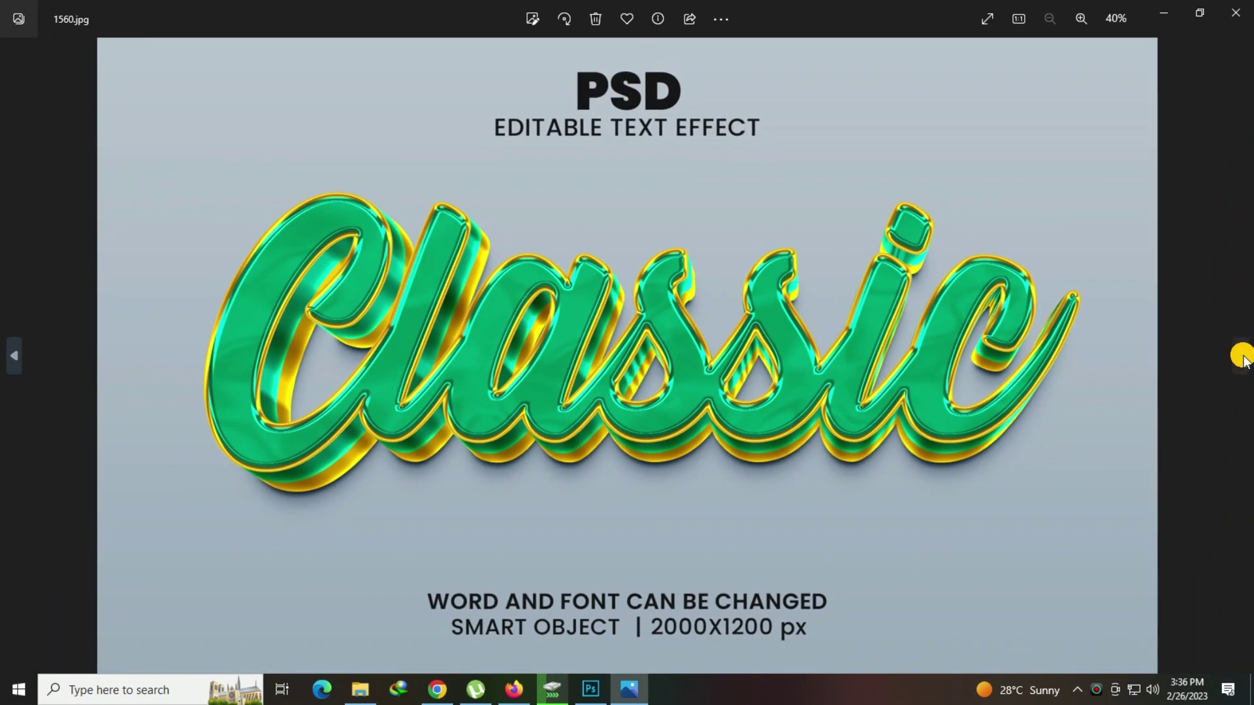
pyautogui.click(1243, 358)
pyautogui.doubleClick(679, 330)
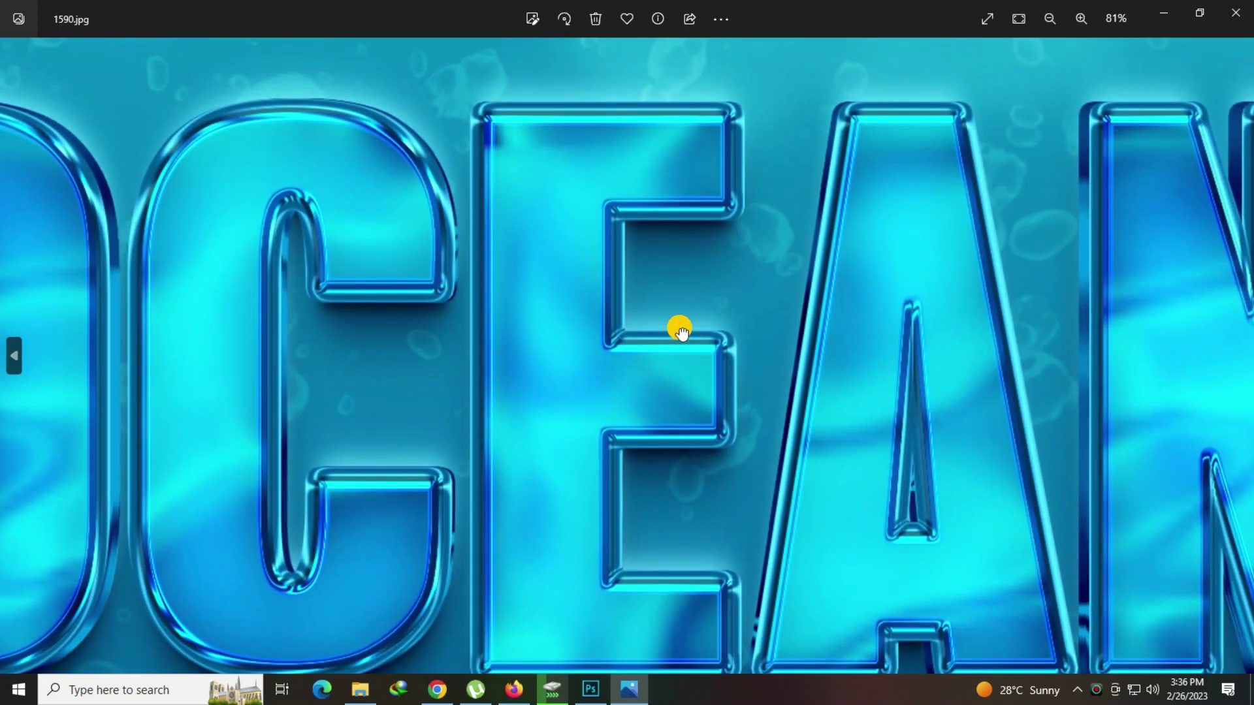
pyautogui.doubleClick(679, 331)
# Step: Inspect the ROBOT, Money and Olive previews up close, then zoom back out
pyautogui.click(1239, 363)
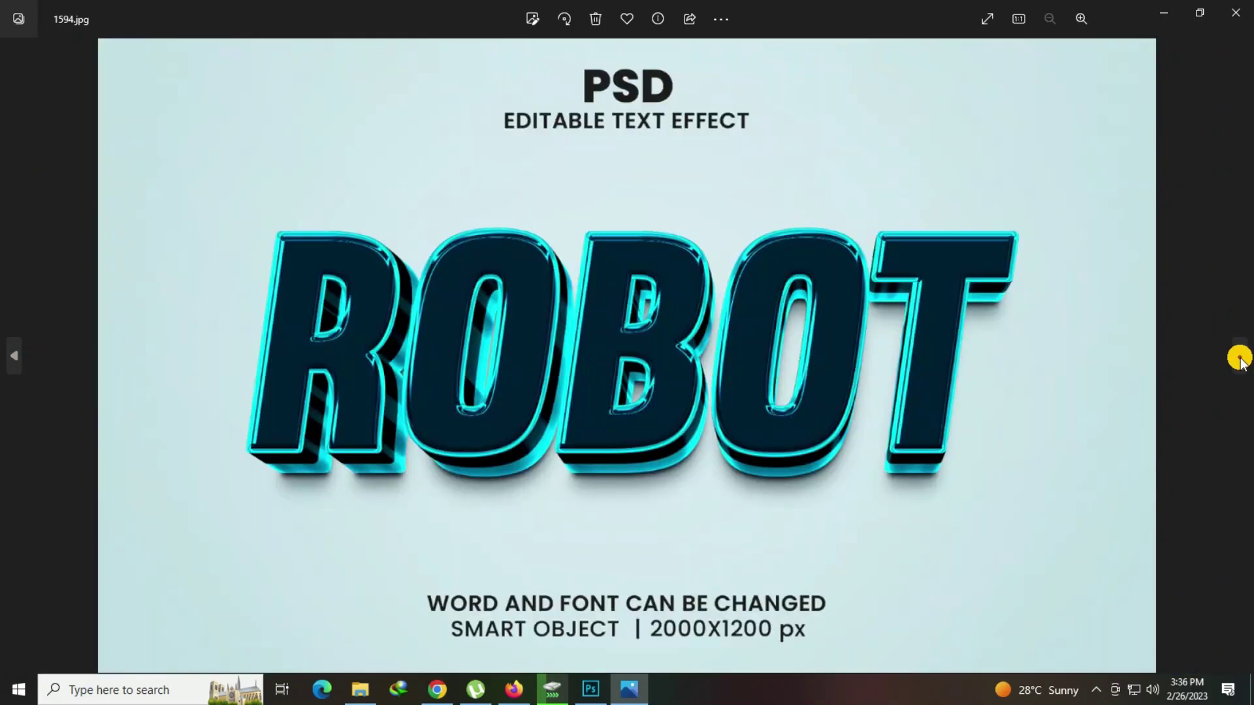
pyautogui.doubleClick(743, 301)
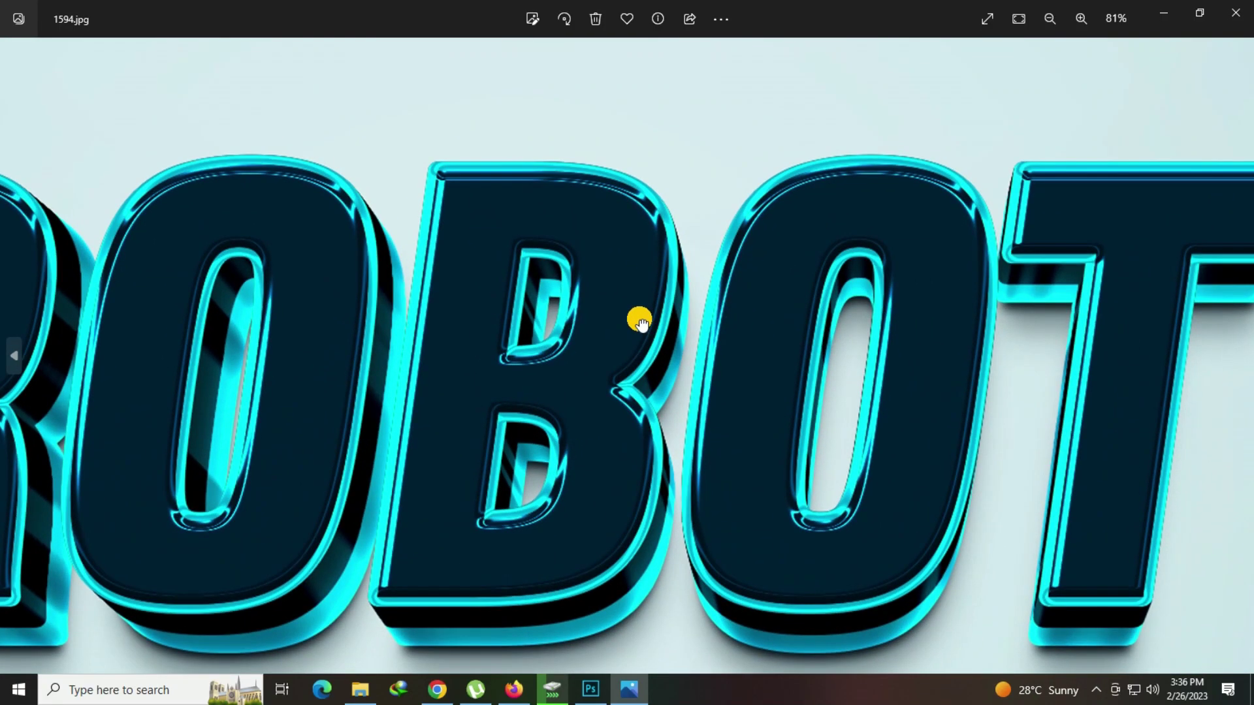
pyautogui.doubleClick(638, 323)
pyautogui.click(1244, 359)
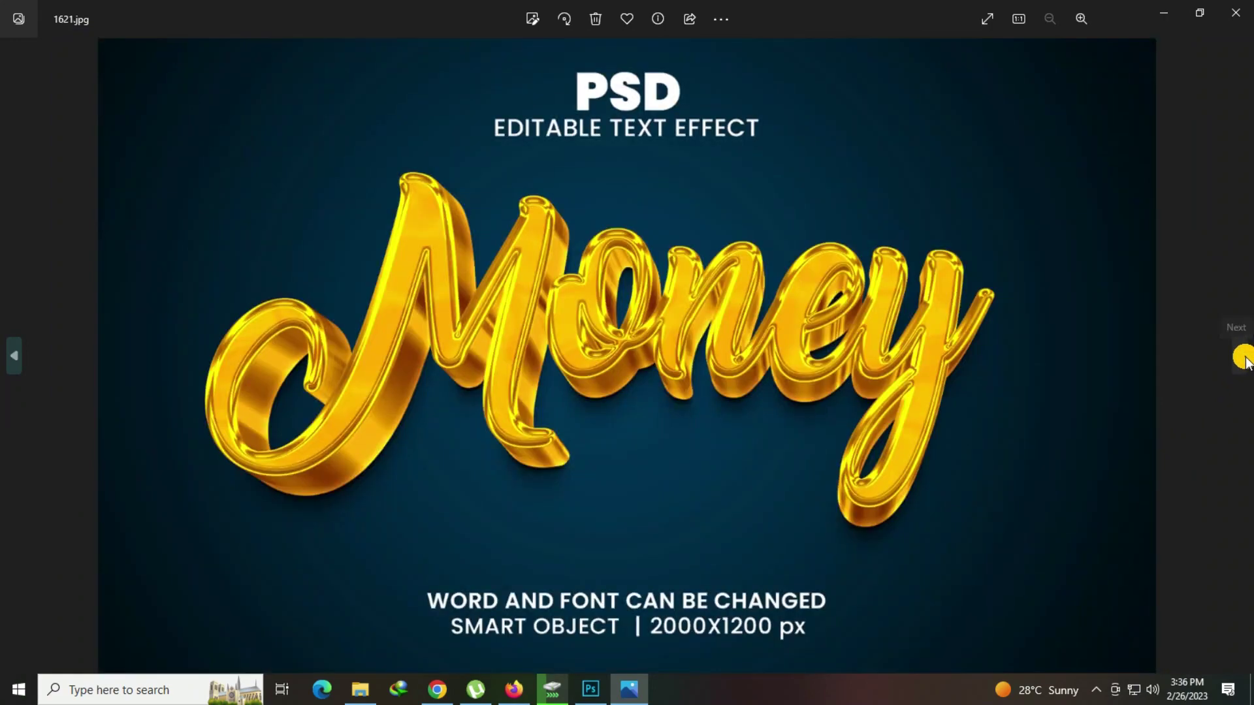
pyautogui.doubleClick(639, 348)
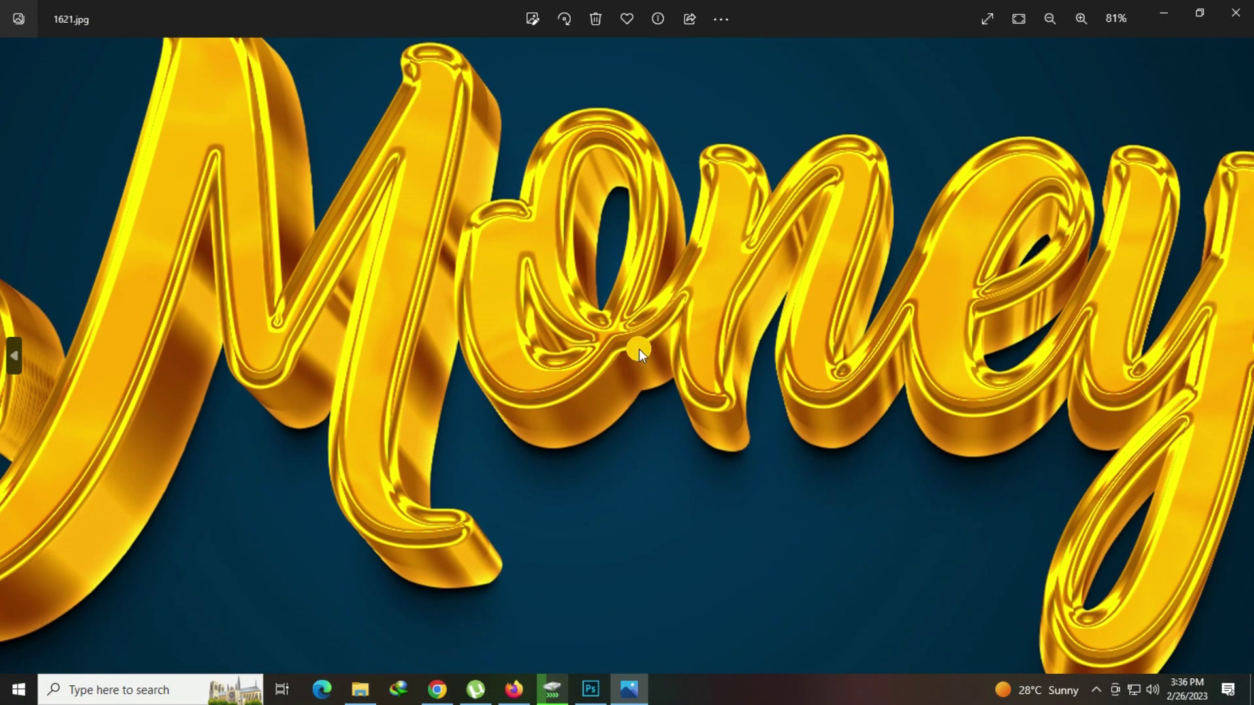
pyautogui.doubleClick(638, 348)
pyautogui.click(1245, 371)
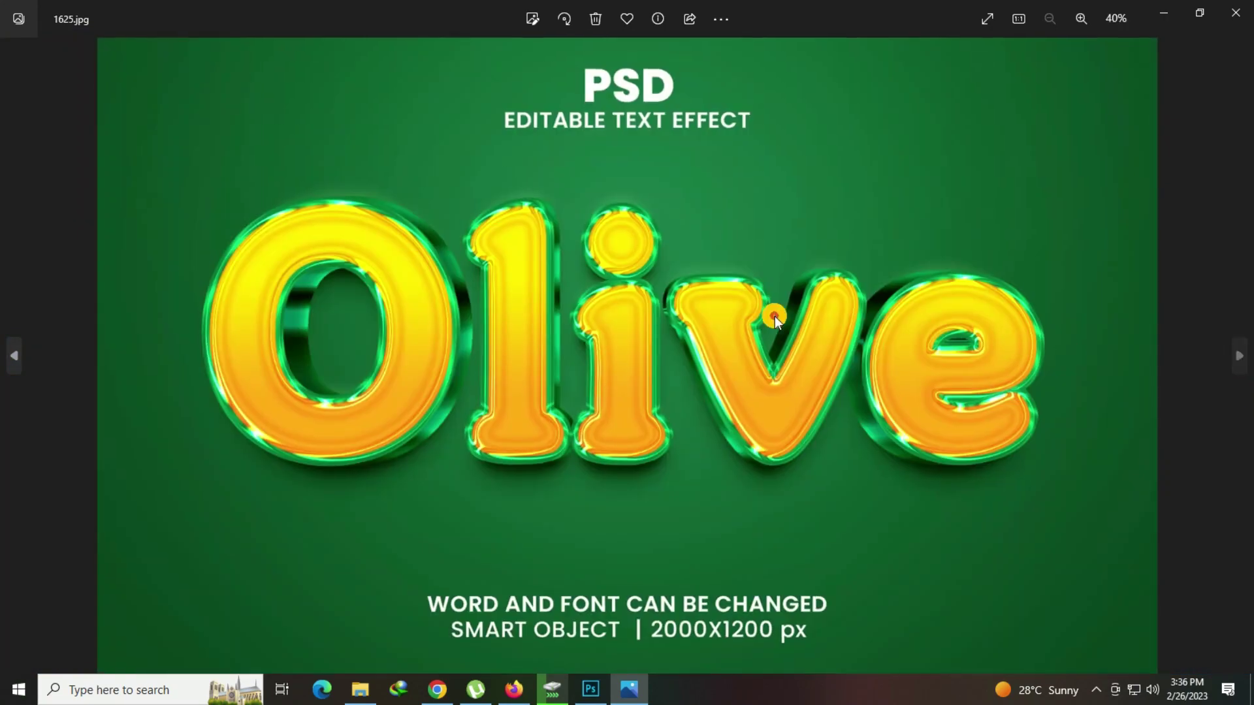
pyautogui.doubleClick(774, 316)
pyautogui.doubleClick(774, 316)
# Step: Browse the Beauty and Thank you 200K previews, zooming in and out on each
pyautogui.click(1239, 354)
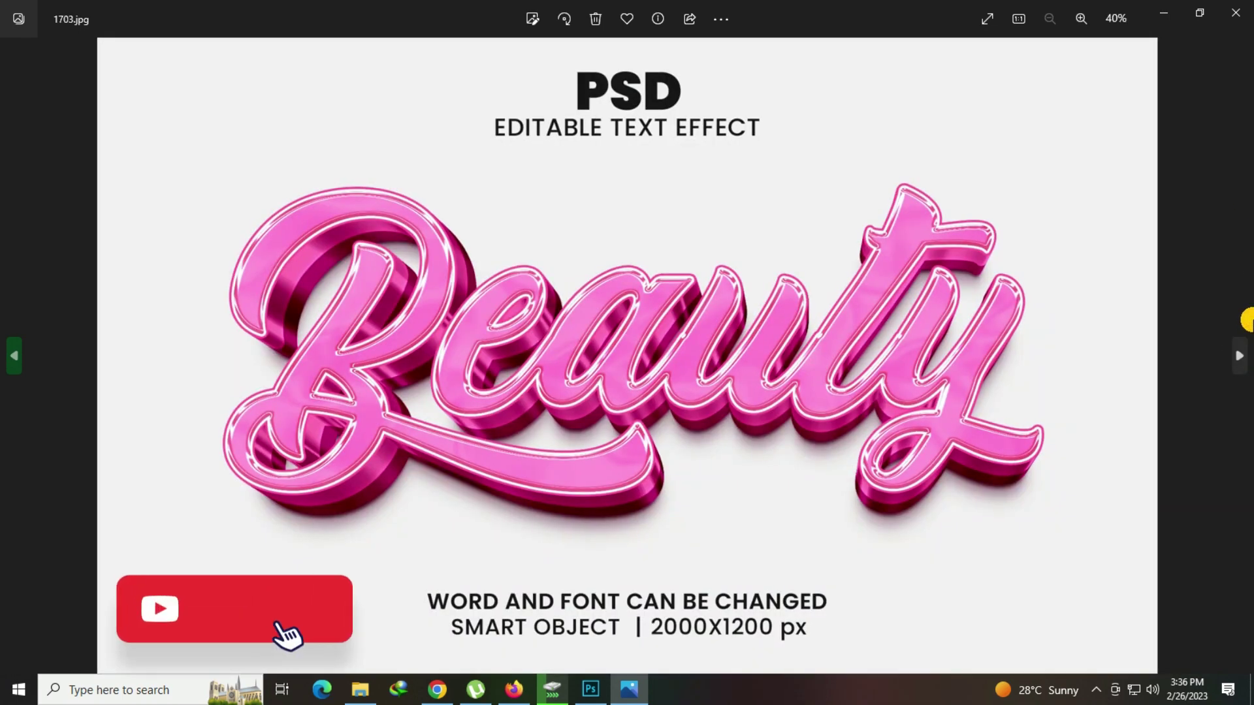
pyautogui.scroll(2, 786, 446)
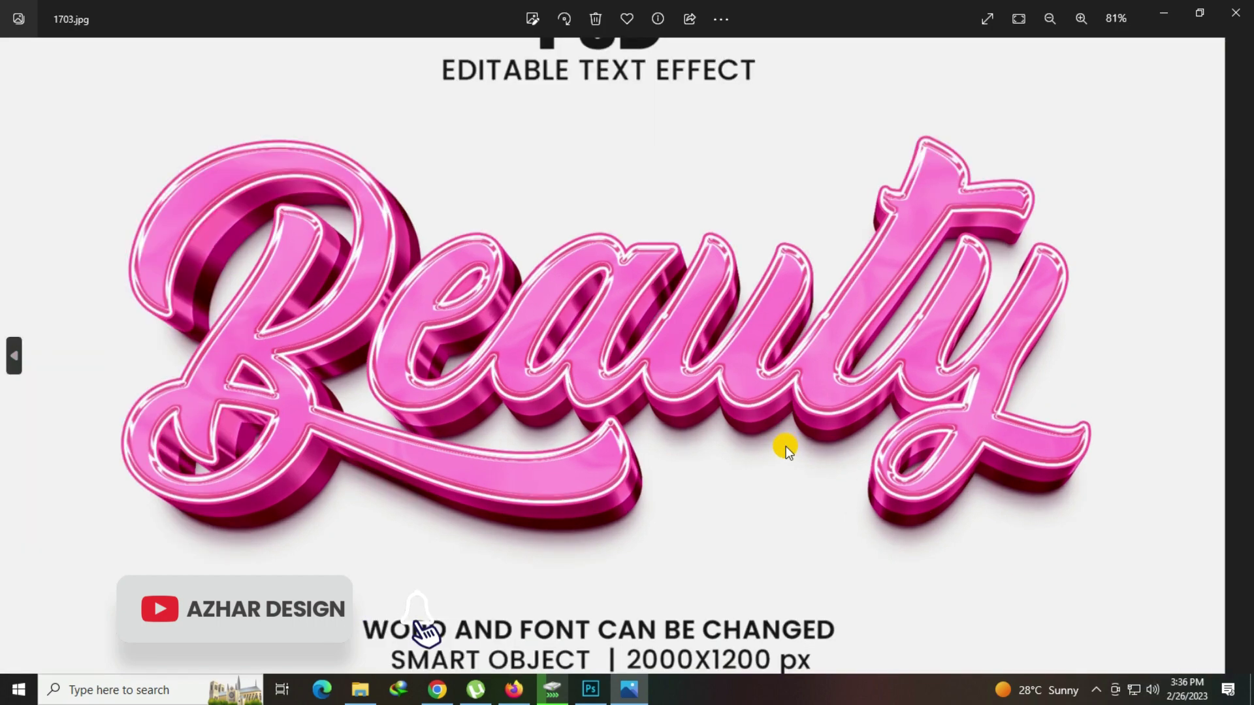
pyautogui.scroll(2, 771, 405)
pyautogui.scroll(1, 765, 395)
pyautogui.scroll(-5, 766, 392)
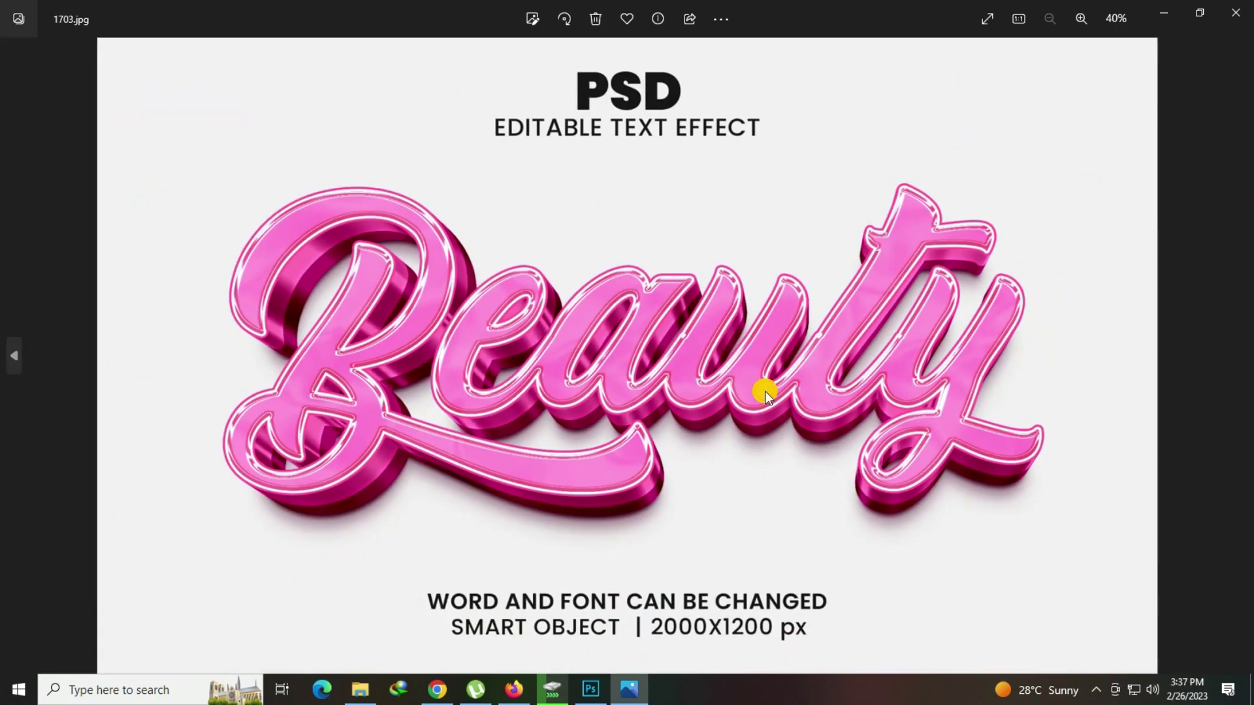
pyautogui.click(1240, 358)
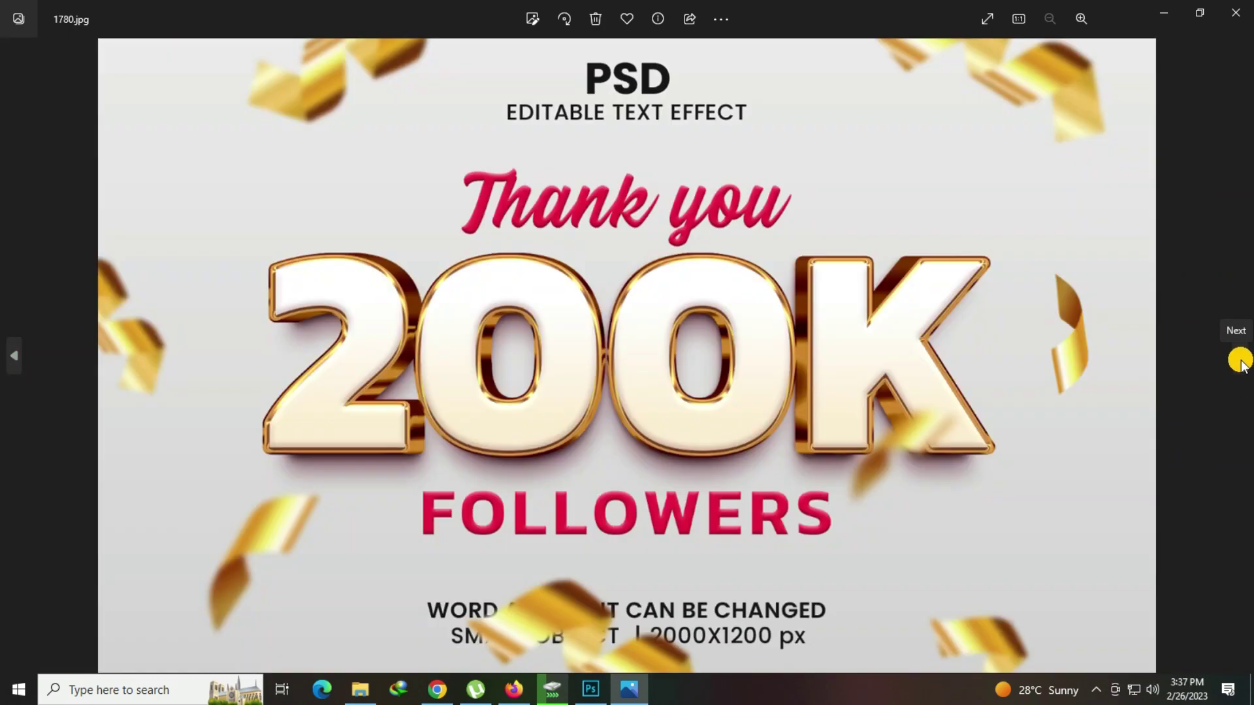
pyautogui.scroll(3, 795, 358)
pyautogui.scroll(-3, 795, 358)
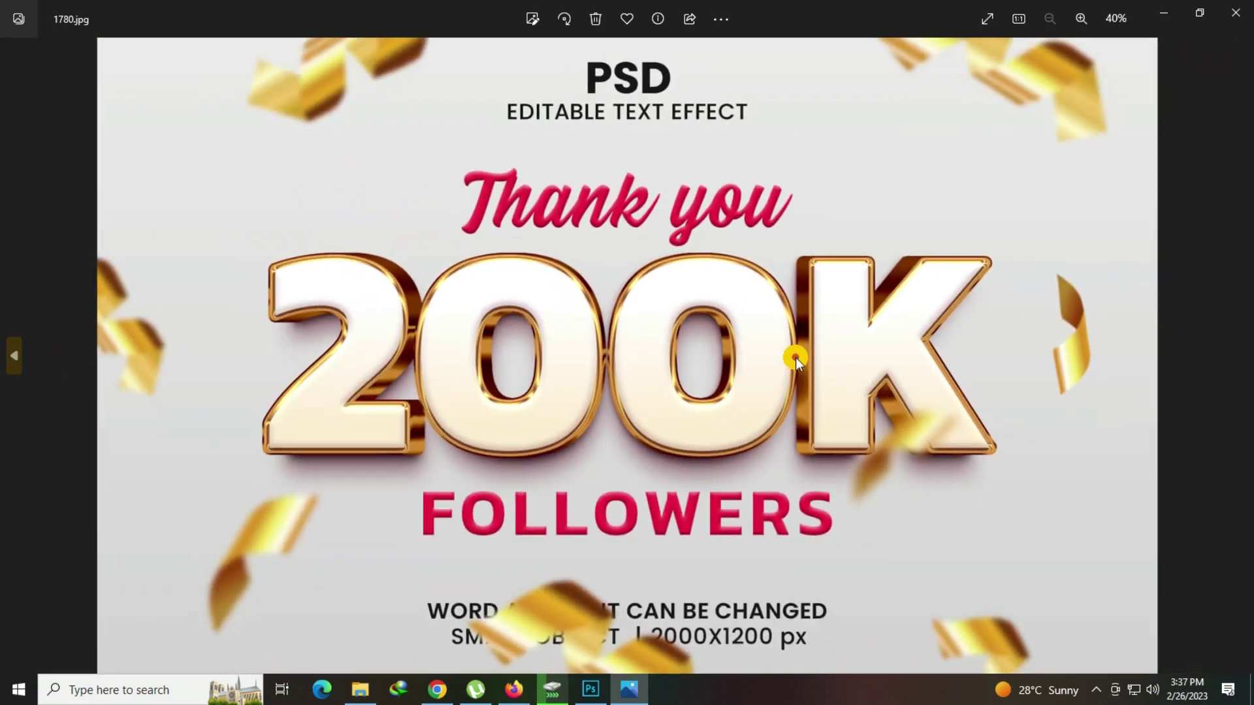
pyautogui.scroll(3, 650, 354)
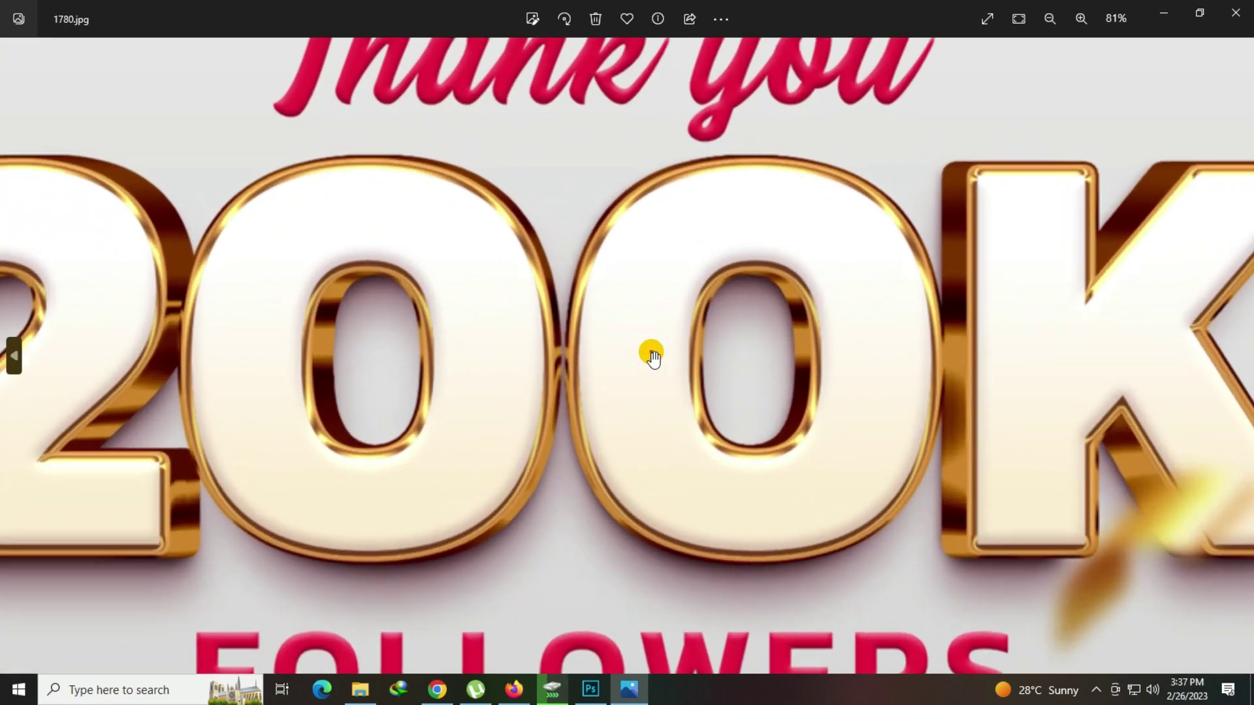
pyautogui.scroll(-3, 651, 354)
pyautogui.press('Right')
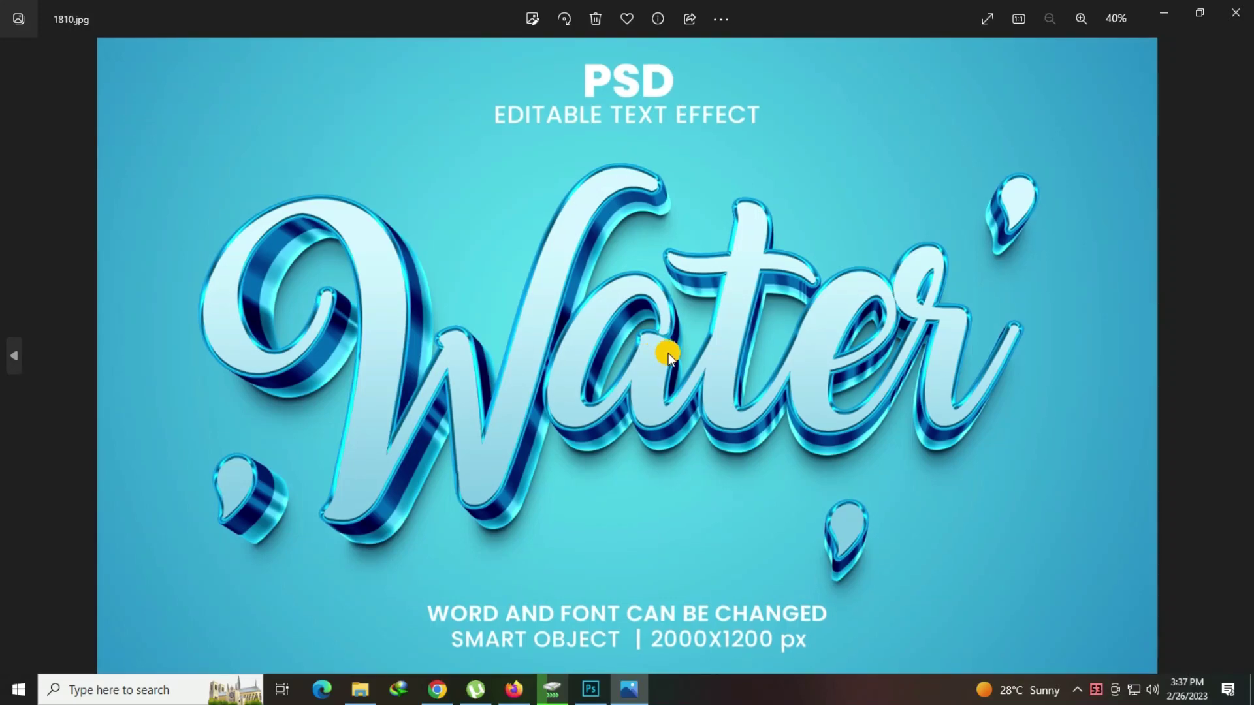
pyautogui.scroll(3, 664, 354)
pyautogui.scroll(-1, 668, 356)
pyautogui.scroll(-2, 735, 378)
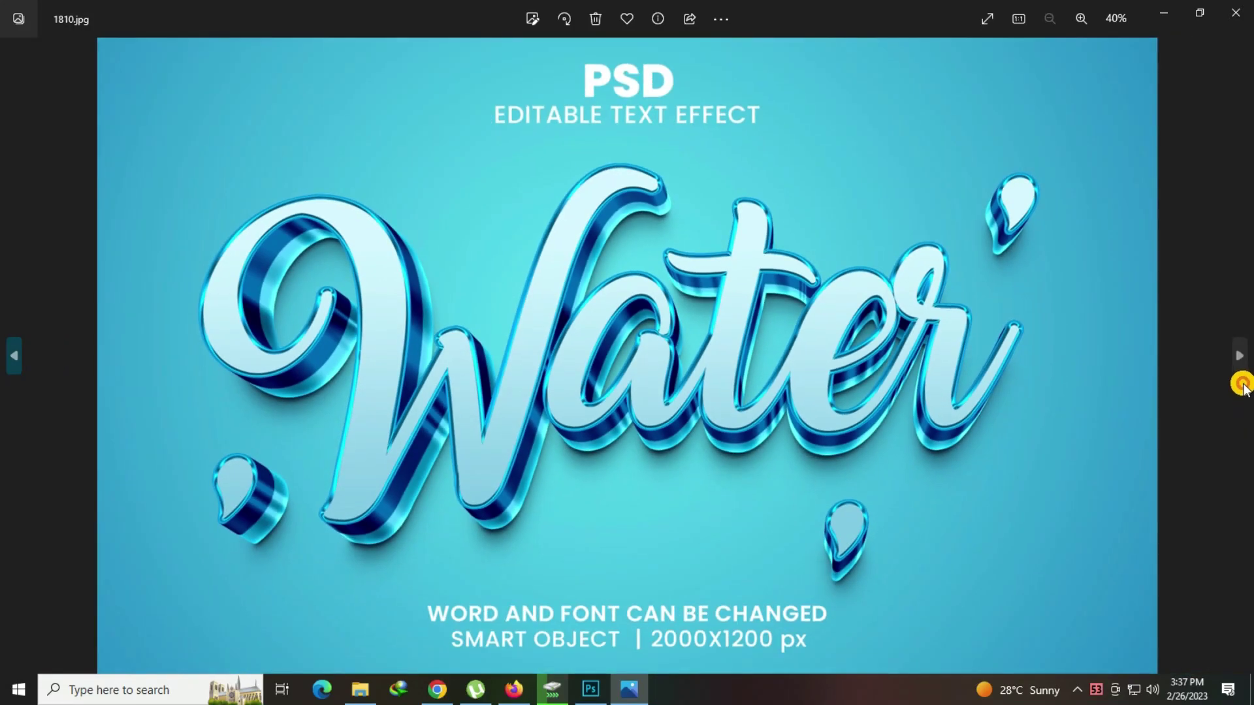
# Step: Browse the 100K, Ice Cream, Glitter and Hot previews, zooming on each
pyautogui.click(1244, 359)
pyautogui.scroll(2, 657, 352)
pyautogui.scroll(1, 656, 352)
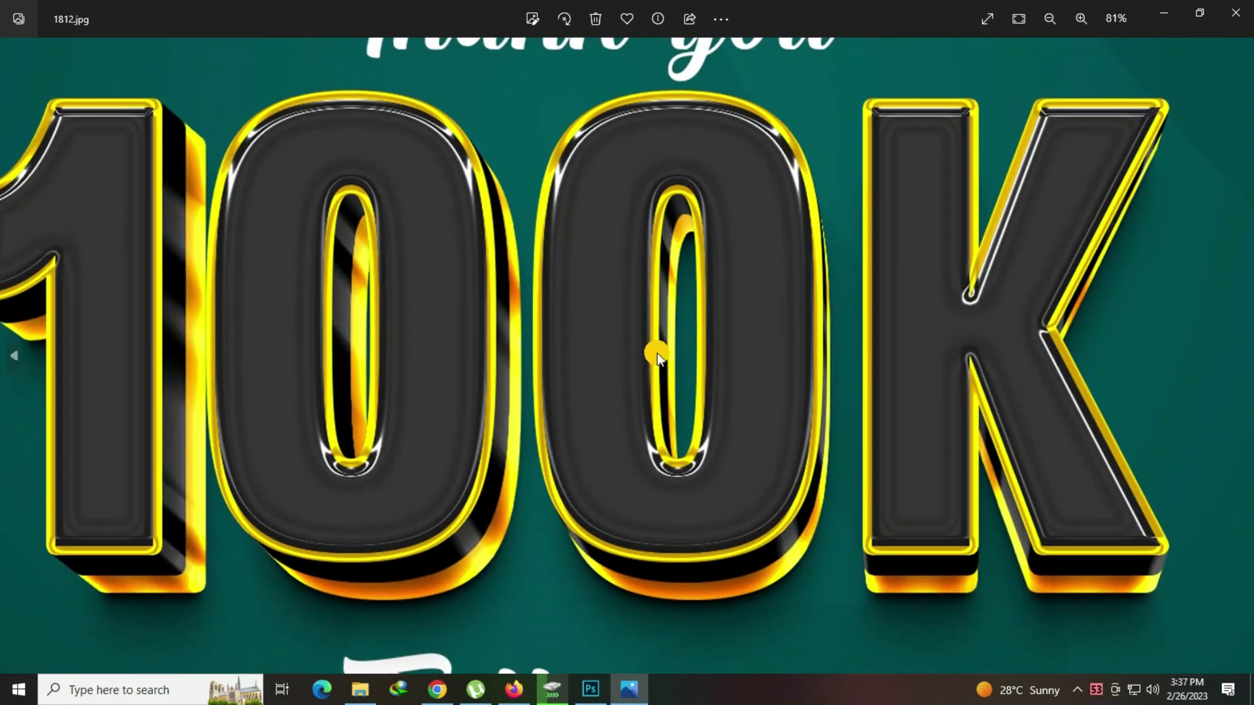
pyautogui.scroll(-3, 657, 353)
pyautogui.click(1235, 344)
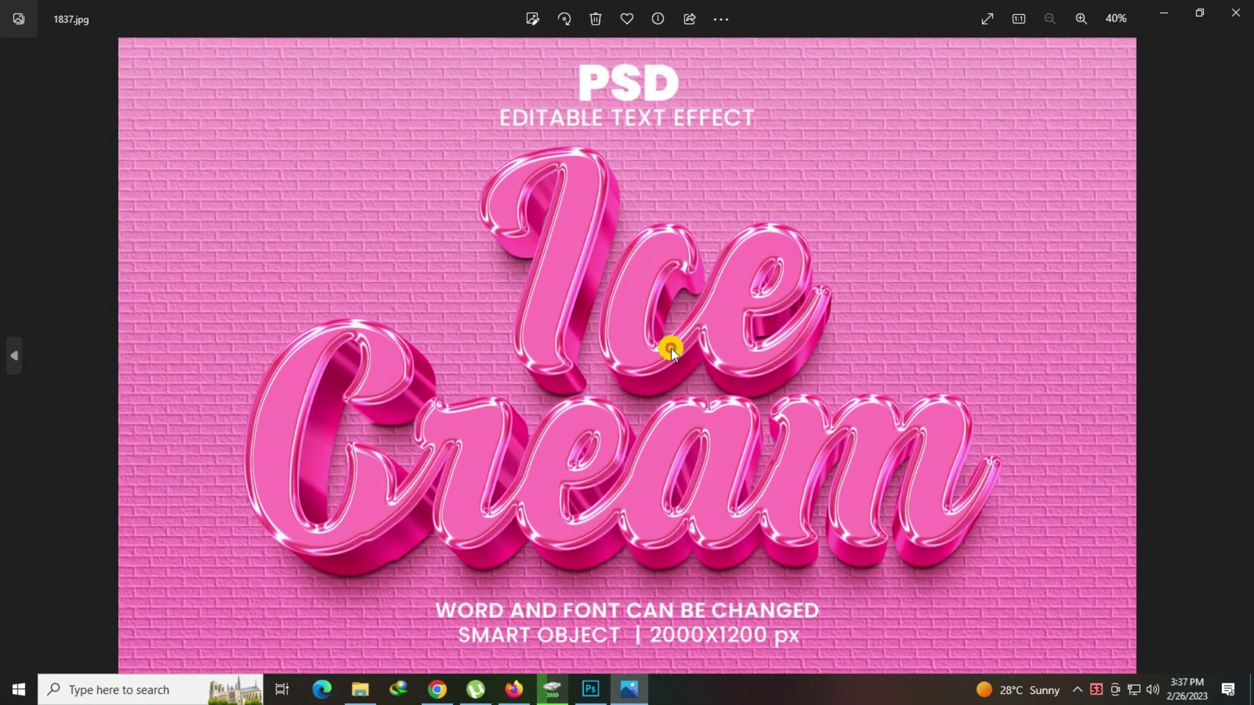
pyautogui.scroll(2, 671, 347)
pyautogui.scroll(1, 671, 348)
pyautogui.scroll(-3, 671, 348)
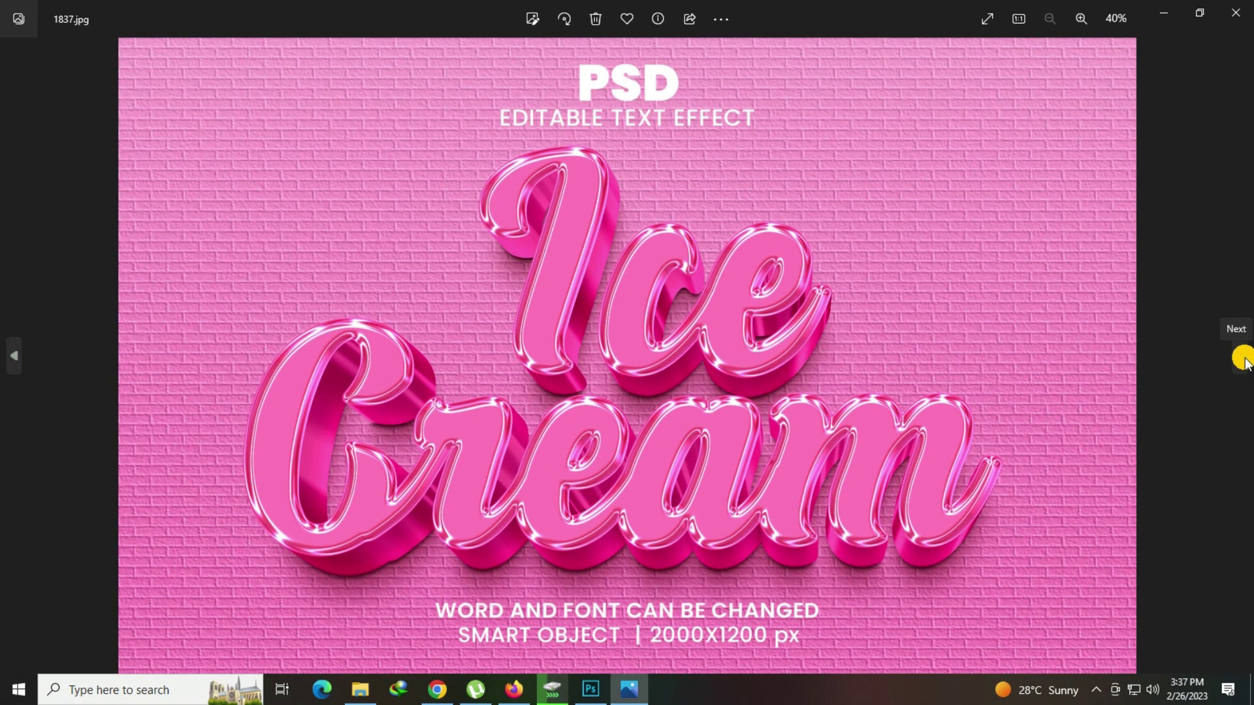
pyautogui.click(1244, 359)
pyautogui.scroll(2, 700, 372)
pyautogui.scroll(1, 700, 372)
pyautogui.scroll(-3, 700, 372)
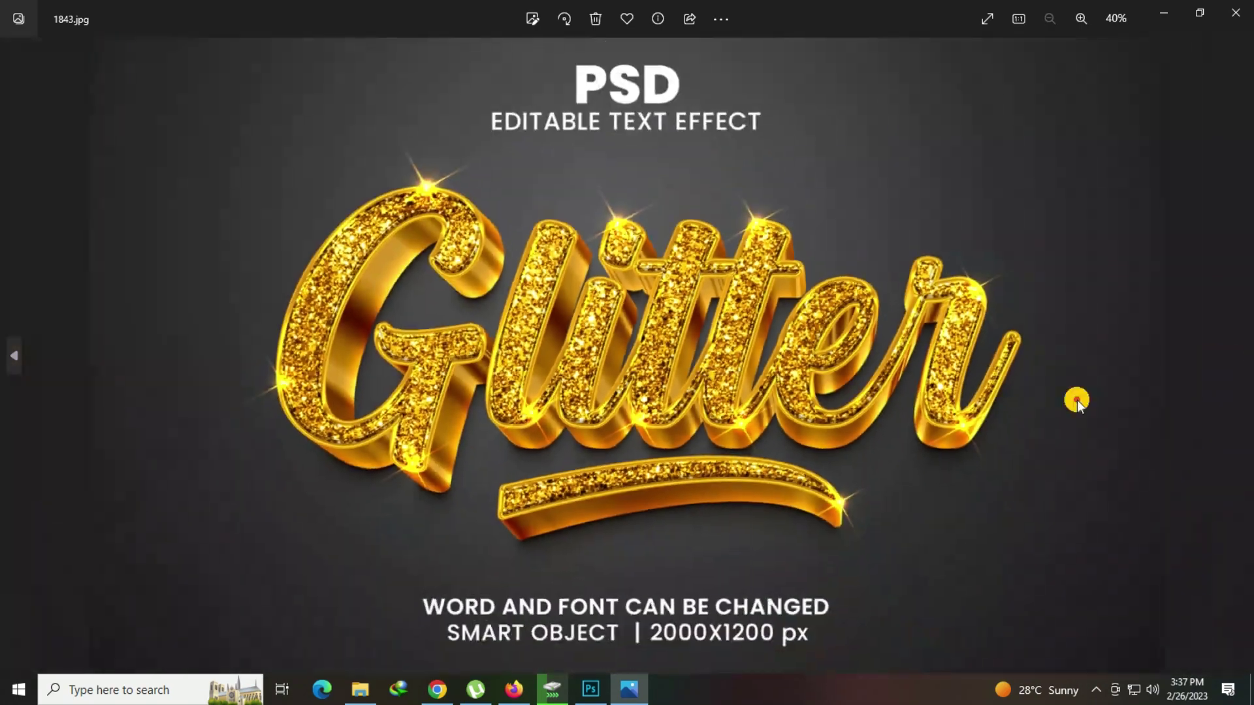
pyautogui.click(1239, 367)
pyautogui.scroll(2, 719, 358)
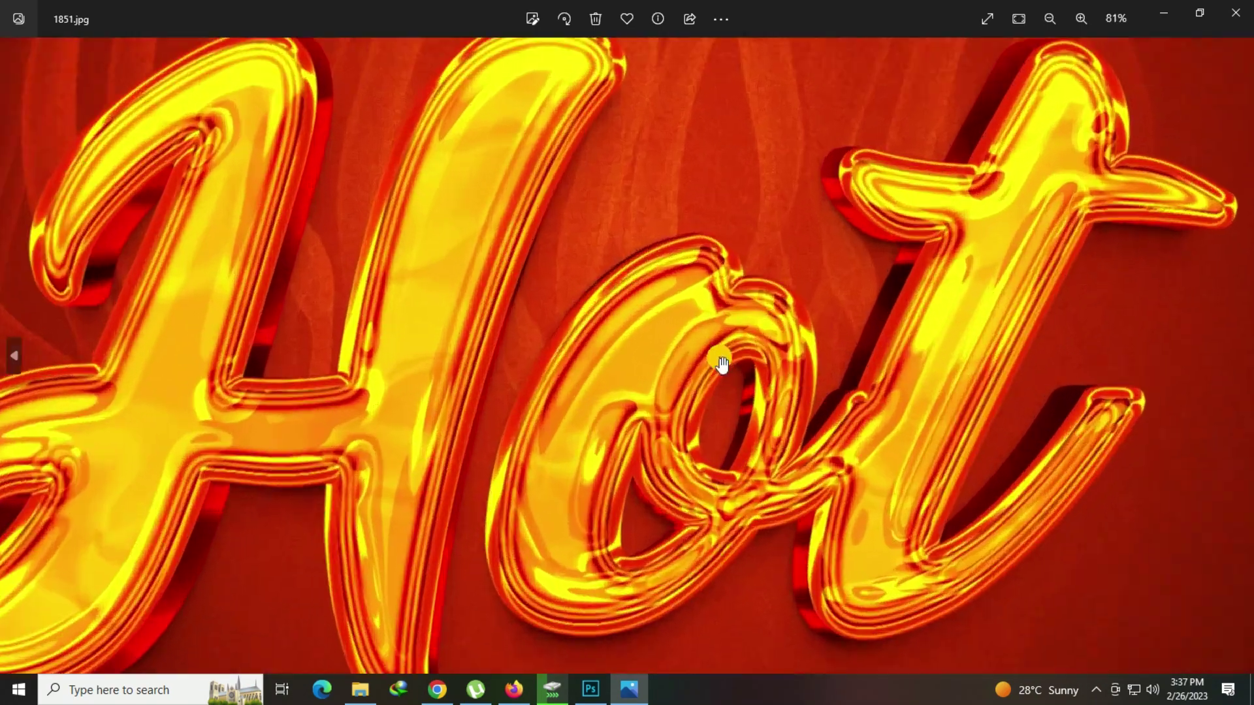
pyautogui.scroll(-3, 720, 358)
# Step: Browse the Classic, Stone, rainbow Color and Fancy previews, zooming on each
pyautogui.click(1244, 340)
pyautogui.scroll(2, 628, 347)
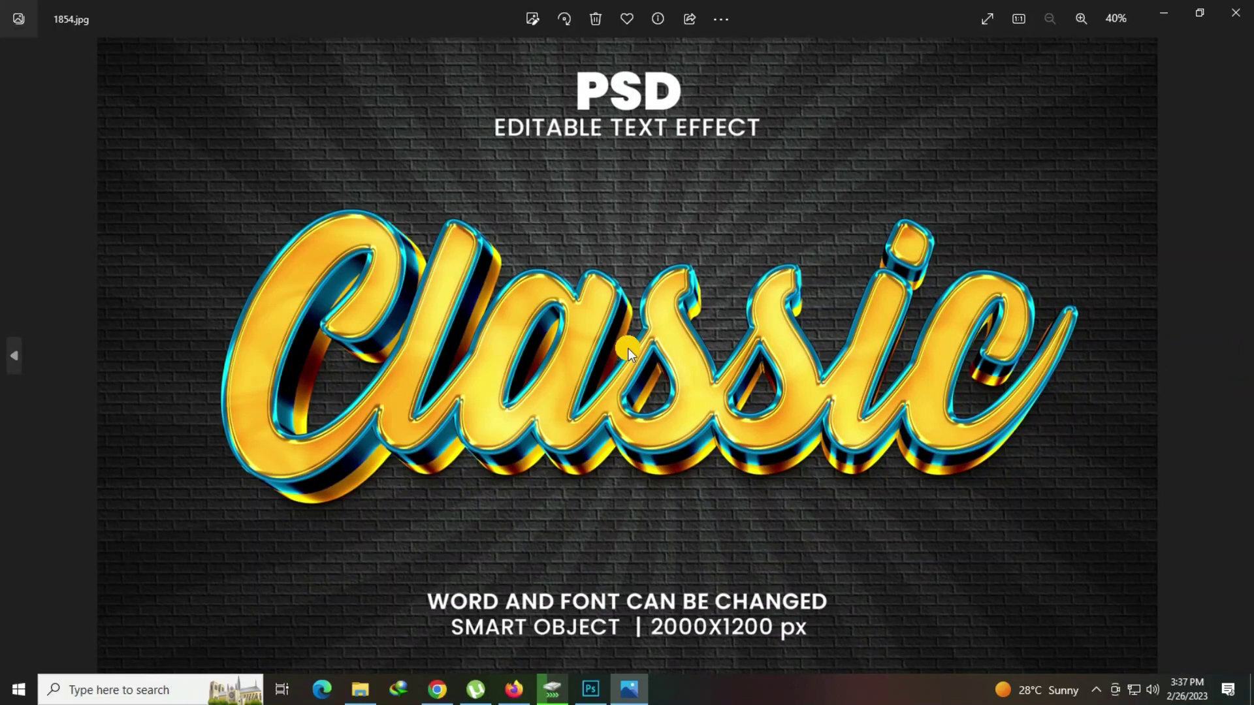
pyautogui.scroll(-1, 629, 347)
pyautogui.scroll(-1, 628, 347)
pyautogui.click(1240, 356)
pyautogui.scroll(2, 636, 359)
pyautogui.scroll(-1, 637, 361)
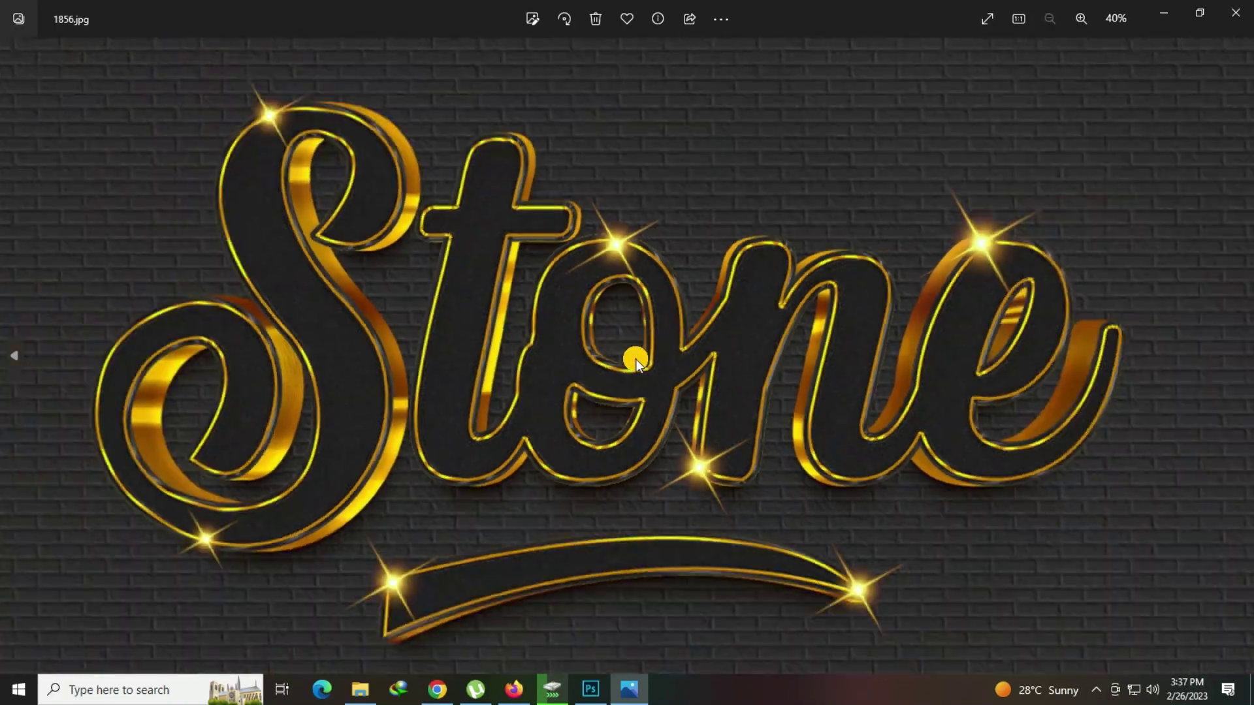
pyautogui.scroll(-1, 637, 361)
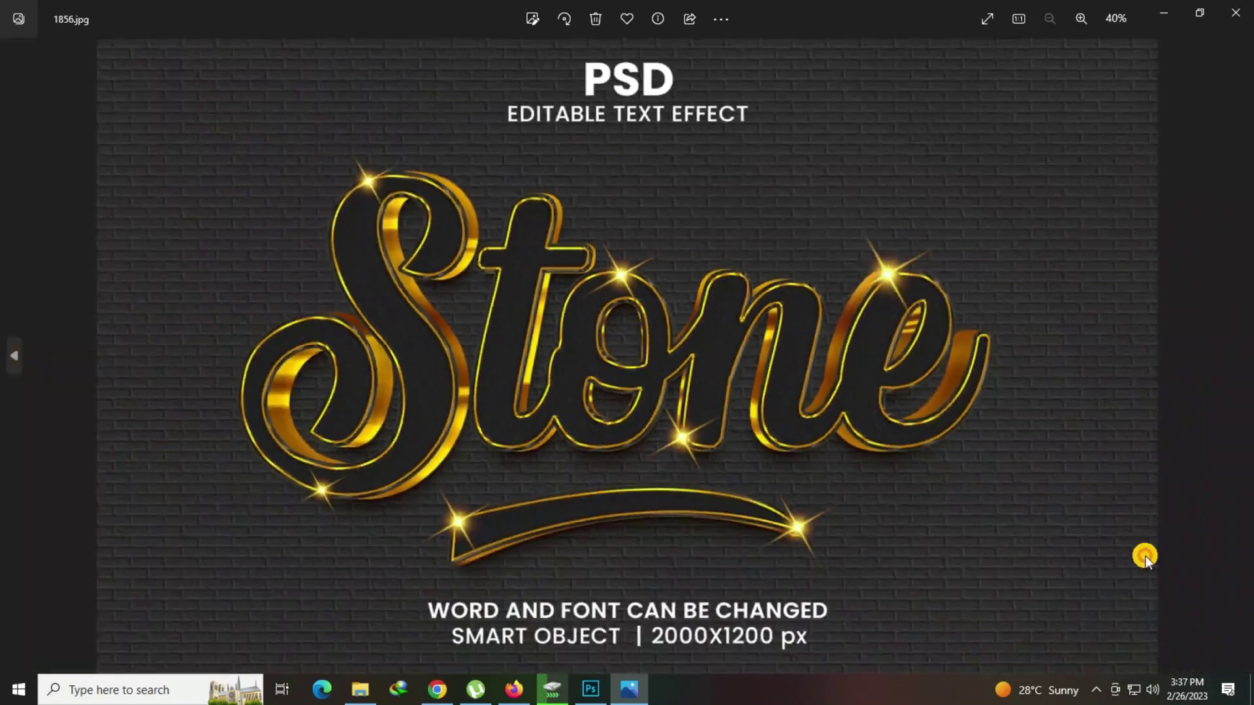
pyautogui.click(1241, 363)
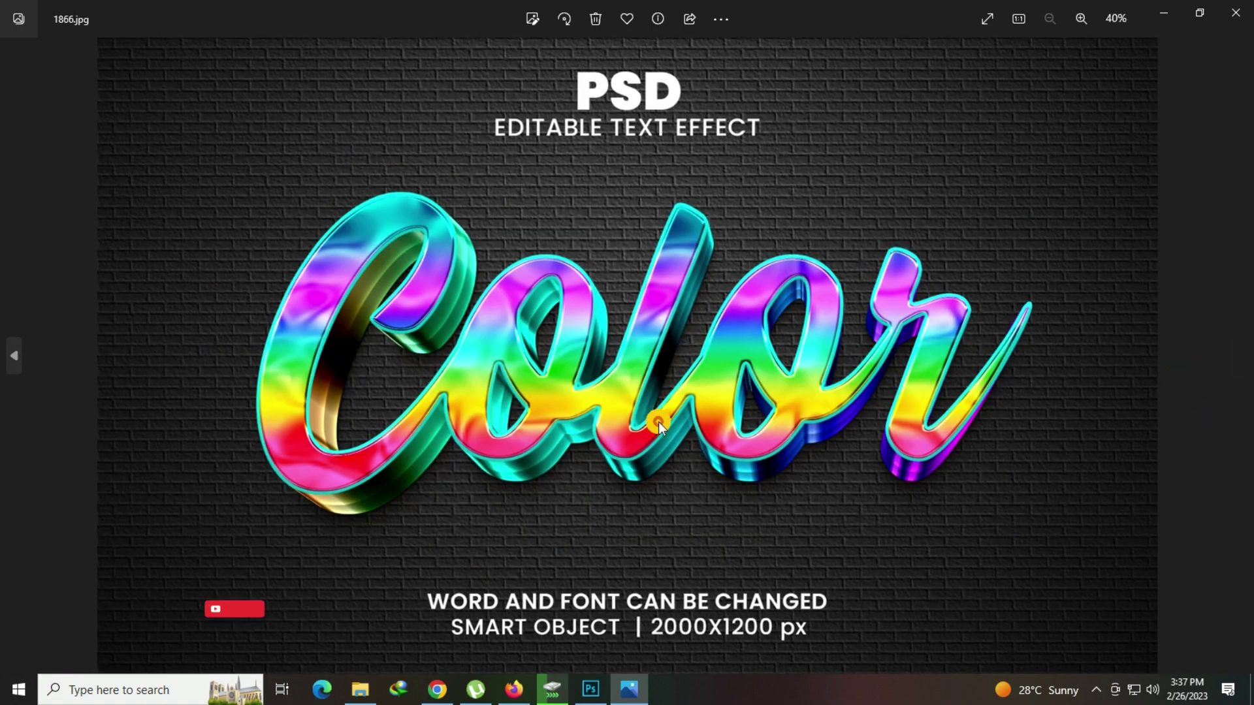
pyautogui.scroll(2, 648, 389)
pyautogui.scroll(-2, 648, 391)
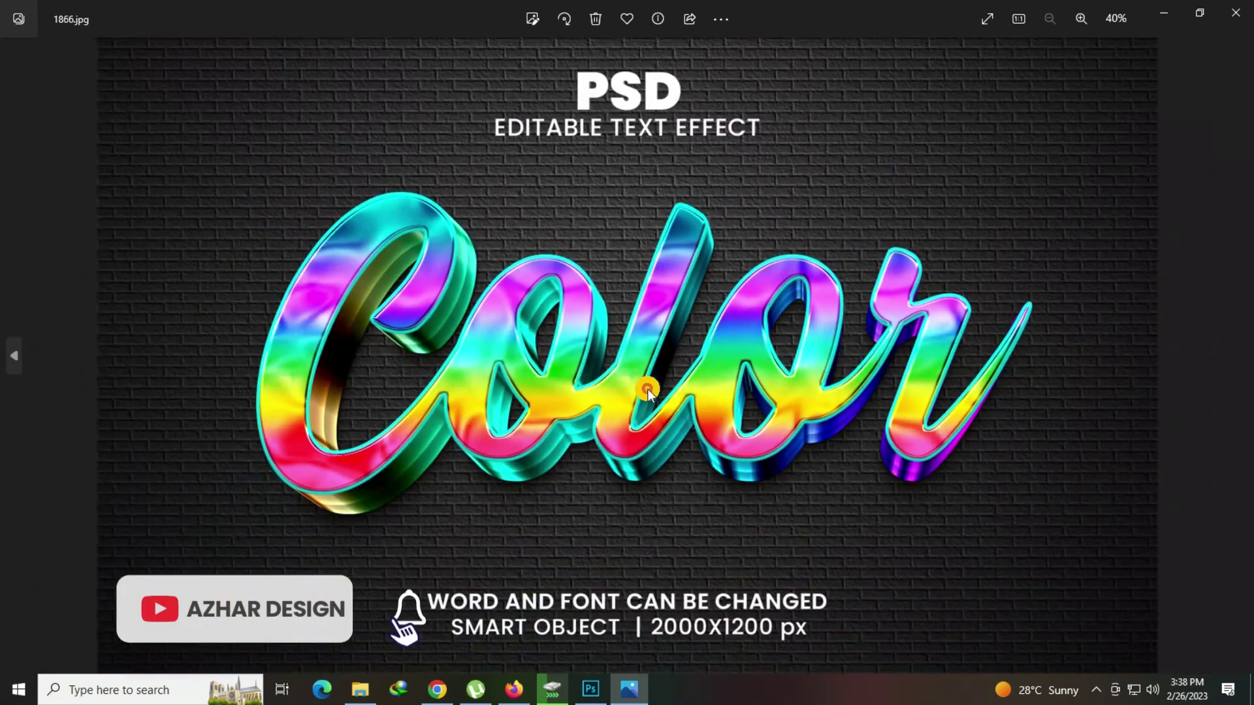
pyautogui.click(1238, 354)
pyautogui.scroll(2, 613, 359)
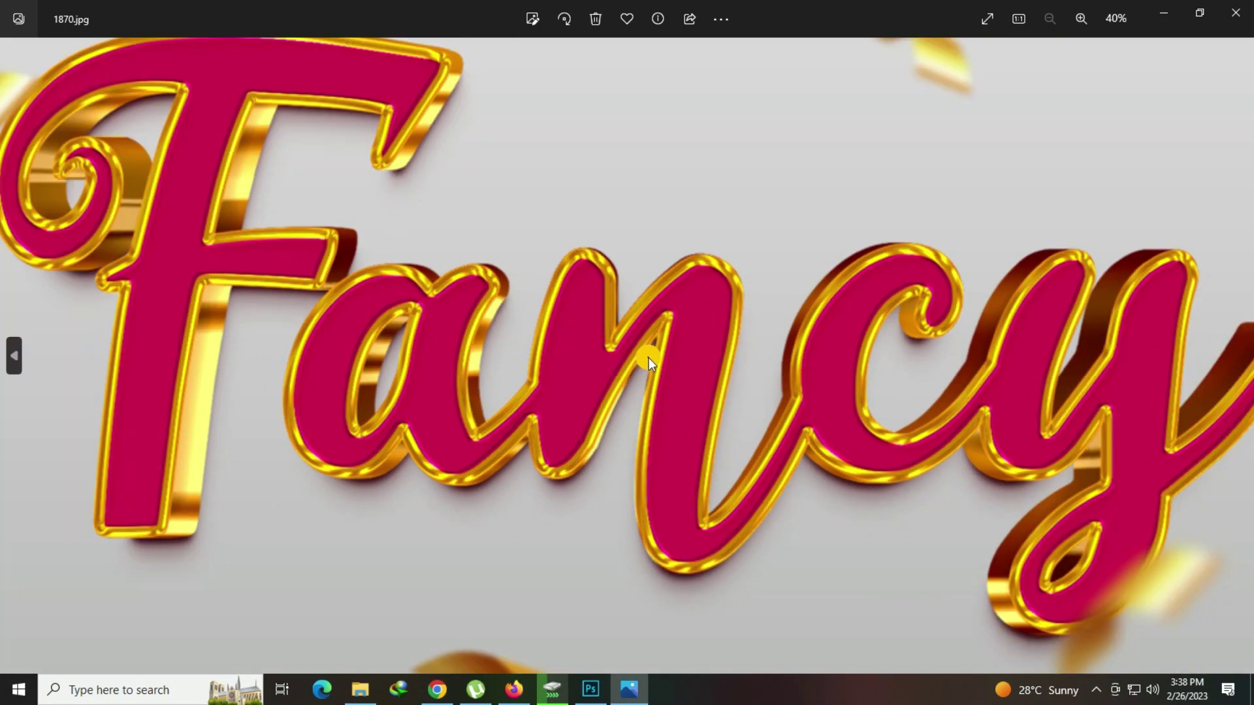
pyautogui.scroll(-2, 648, 358)
# Step: Browse the second Color, Coffee and Hello previews, then close the photo viewer
pyautogui.click(1239, 355)
pyautogui.scroll(2, 621, 351)
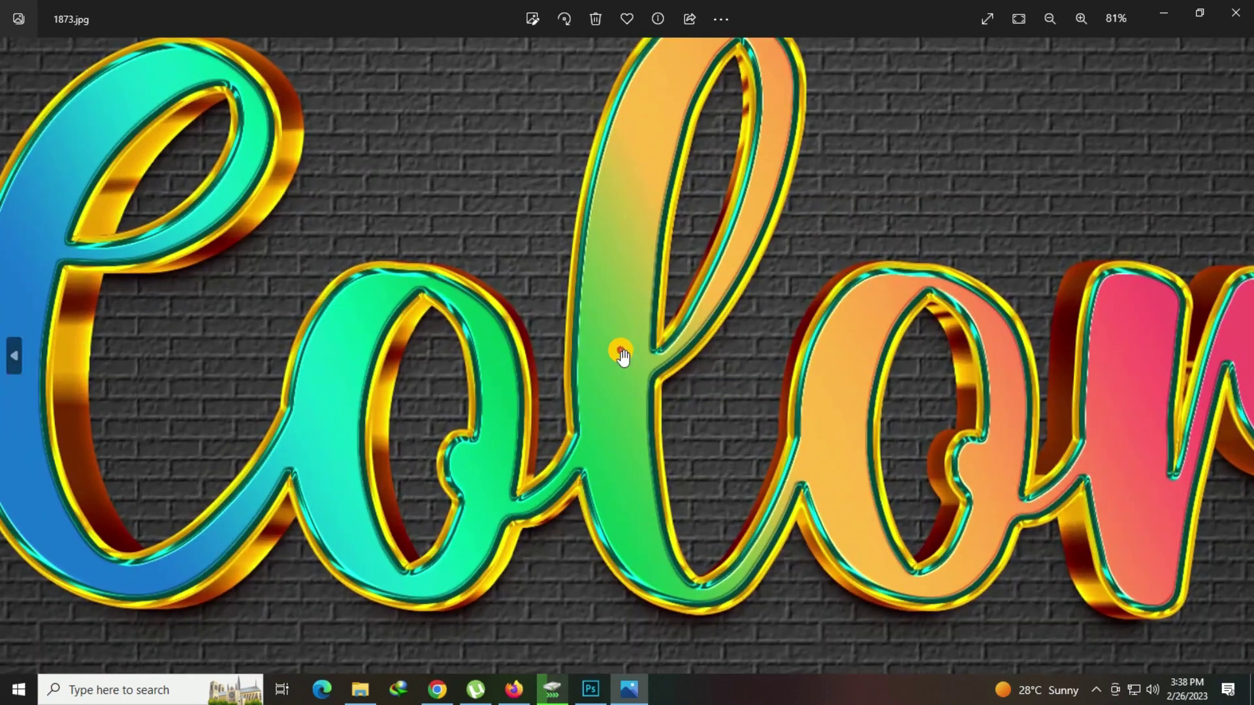
pyautogui.scroll(-1, 621, 351)
pyautogui.scroll(-1, 621, 351)
pyautogui.click(1244, 368)
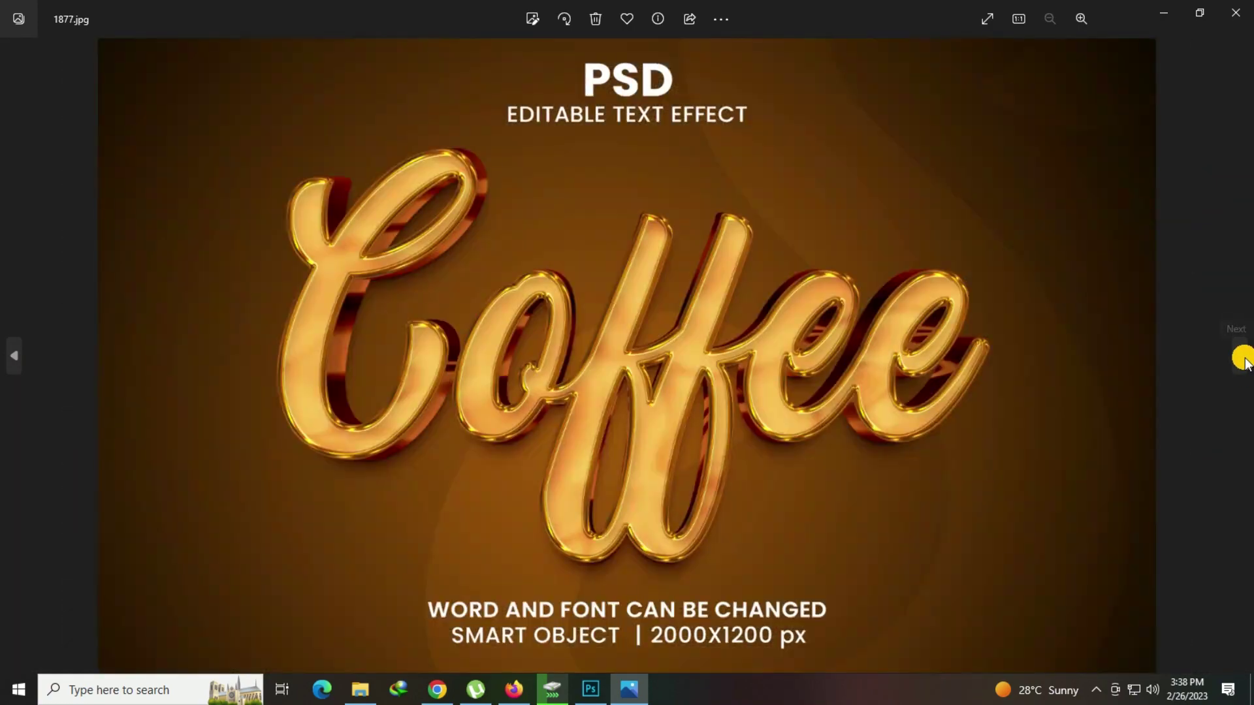
pyautogui.scroll(2, 629, 343)
pyautogui.scroll(-1, 924, 378)
pyautogui.scroll(-1, 925, 378)
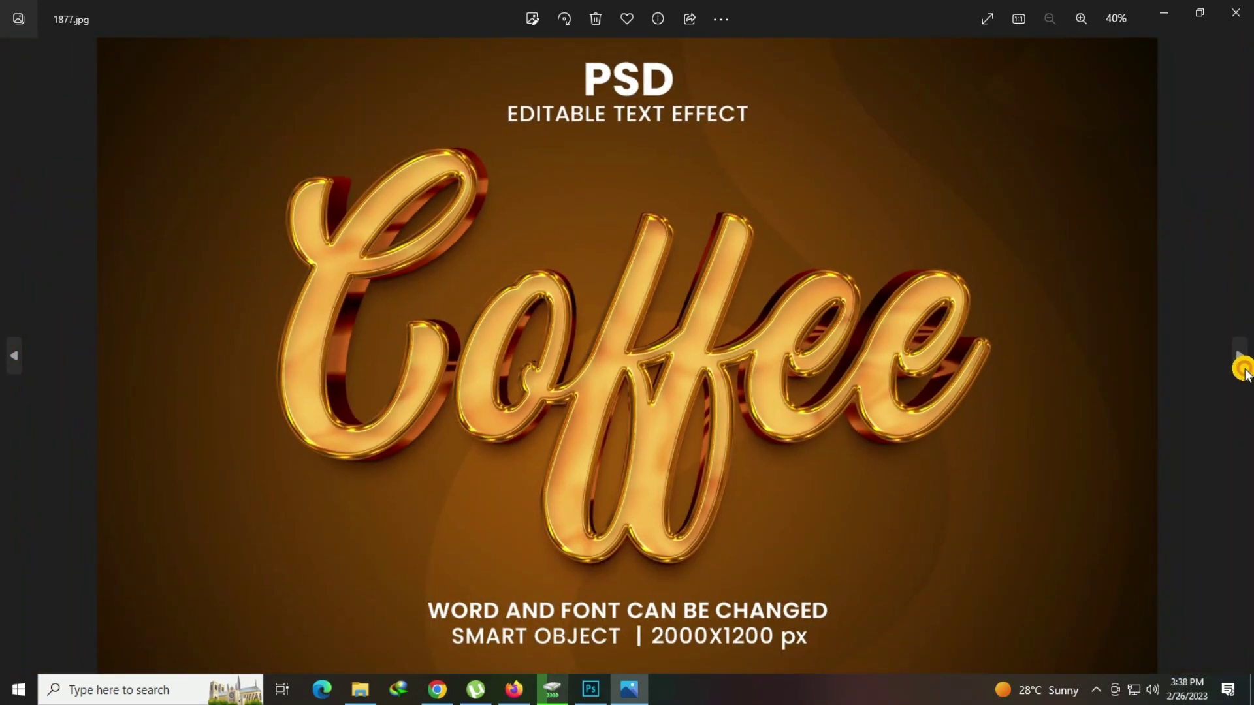
pyautogui.click(1240, 357)
pyautogui.scroll(2, 801, 367)
pyautogui.scroll(-2, 803, 372)
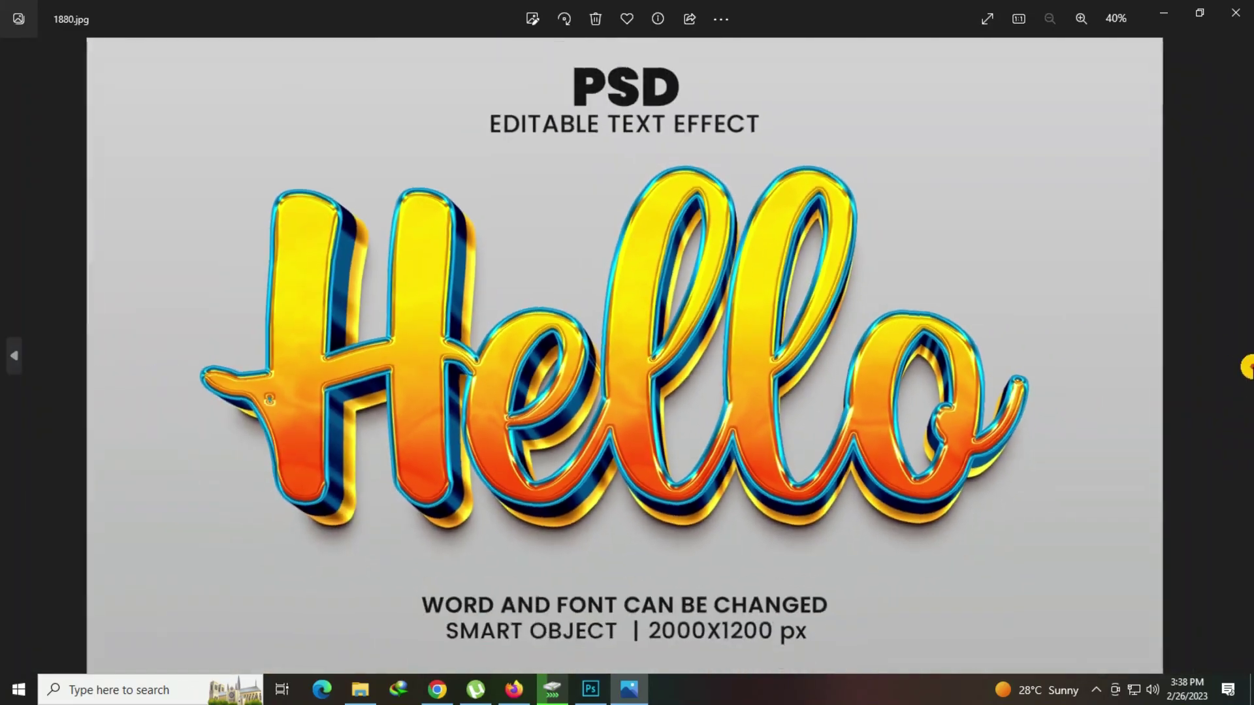
pyautogui.click(1236, 13)
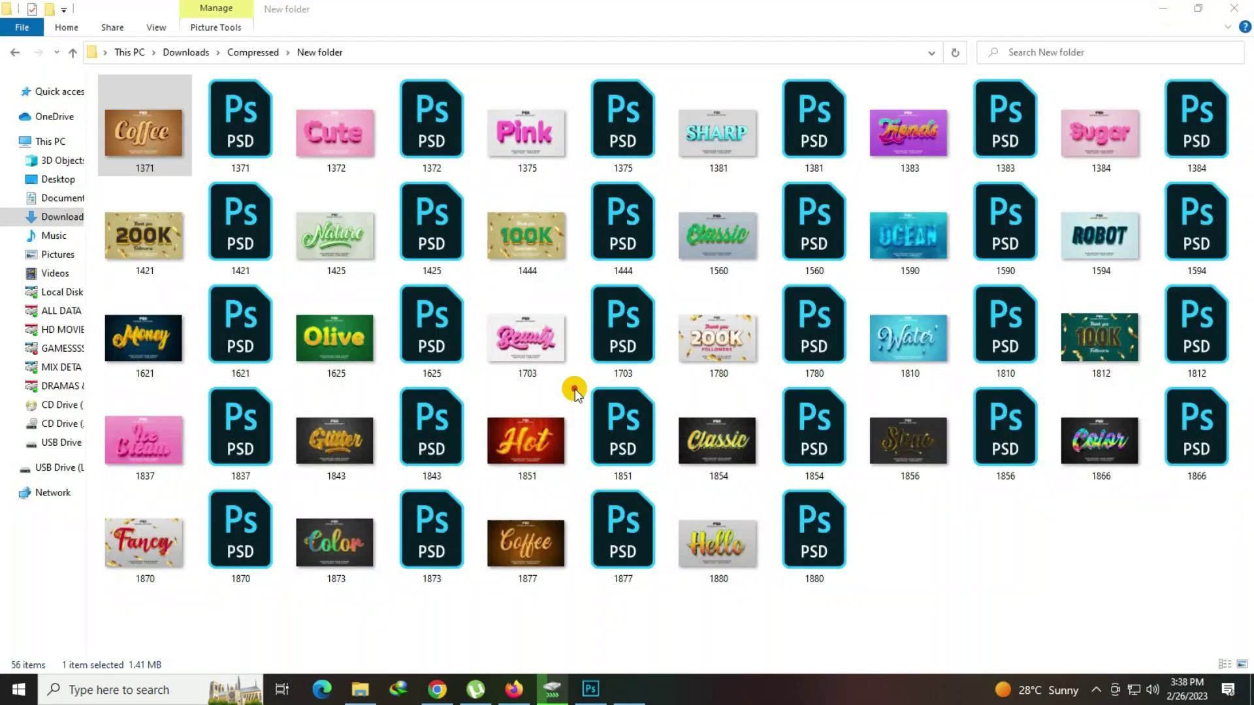
# Step: Open the 1372 Cute template in Photoshop and fit the canvas on screen
pyautogui.doubleClick(414, 132)
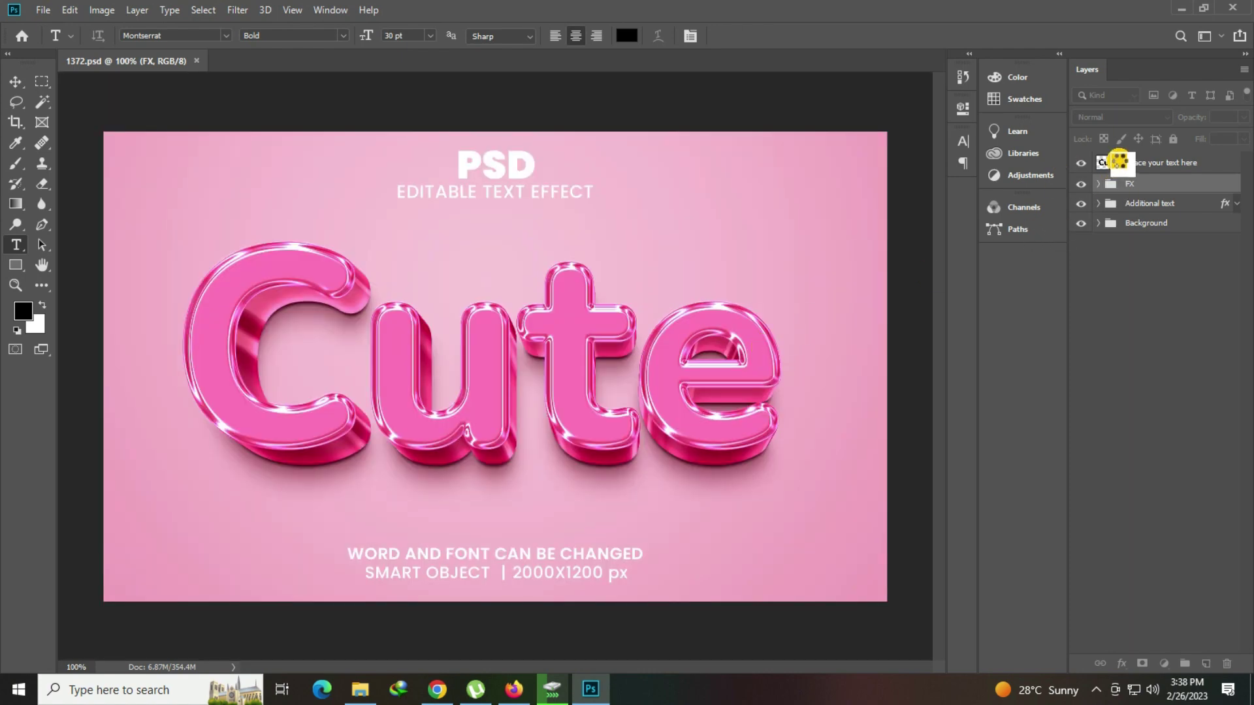
pyautogui.click(16, 286)
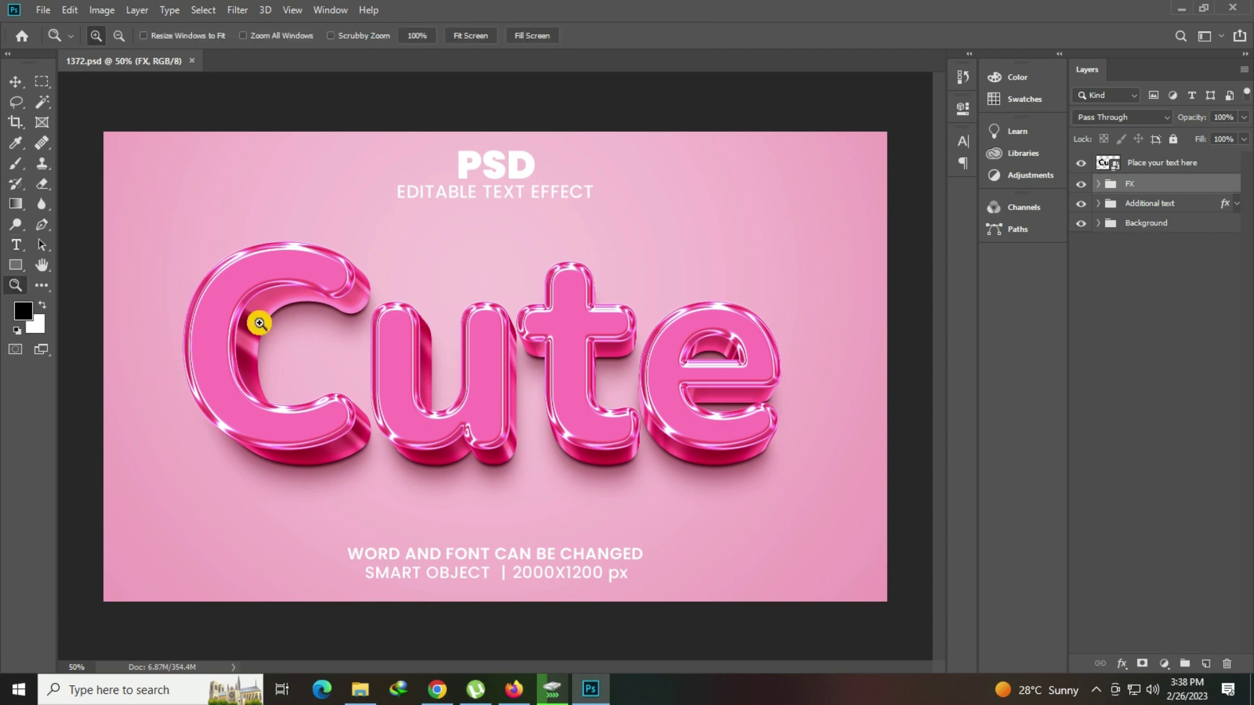
pyautogui.rightClick(465, 262)
pyautogui.click(483, 260)
# Step: Inside the text smart object, replace the word Cute with Azhar
pyautogui.doubleClick(1111, 165)
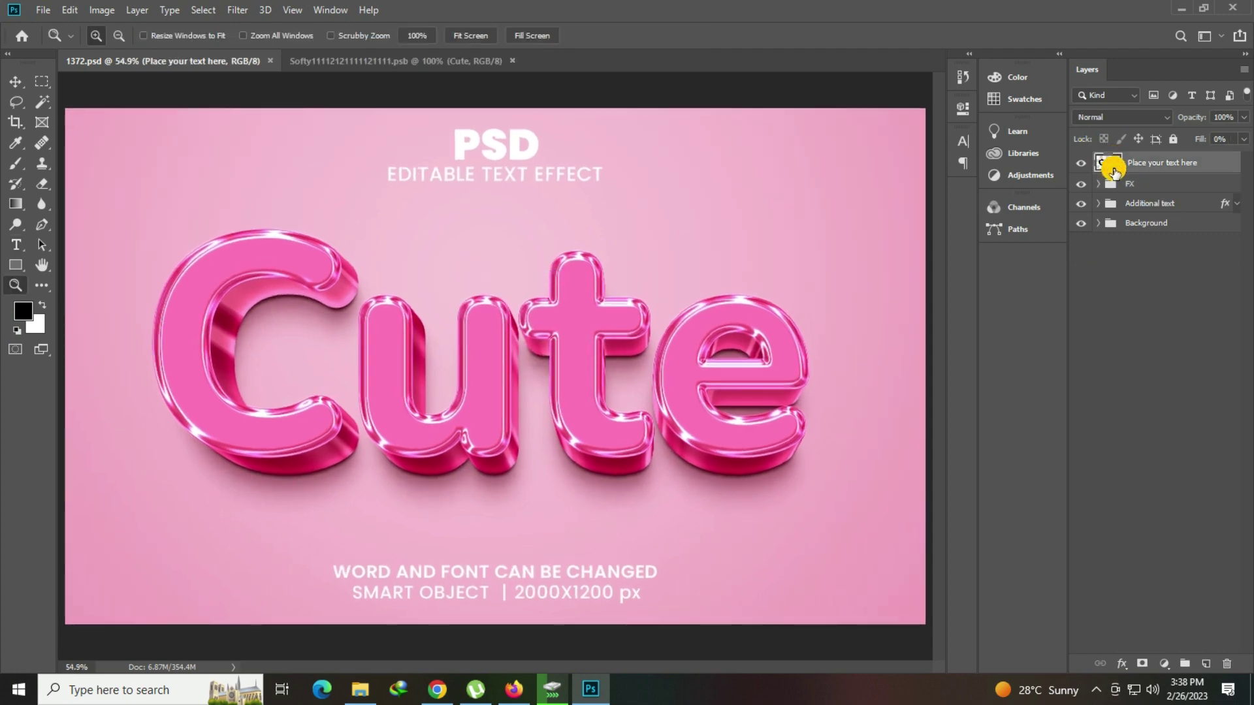
pyautogui.click(673, 273)
pyautogui.click(15, 244)
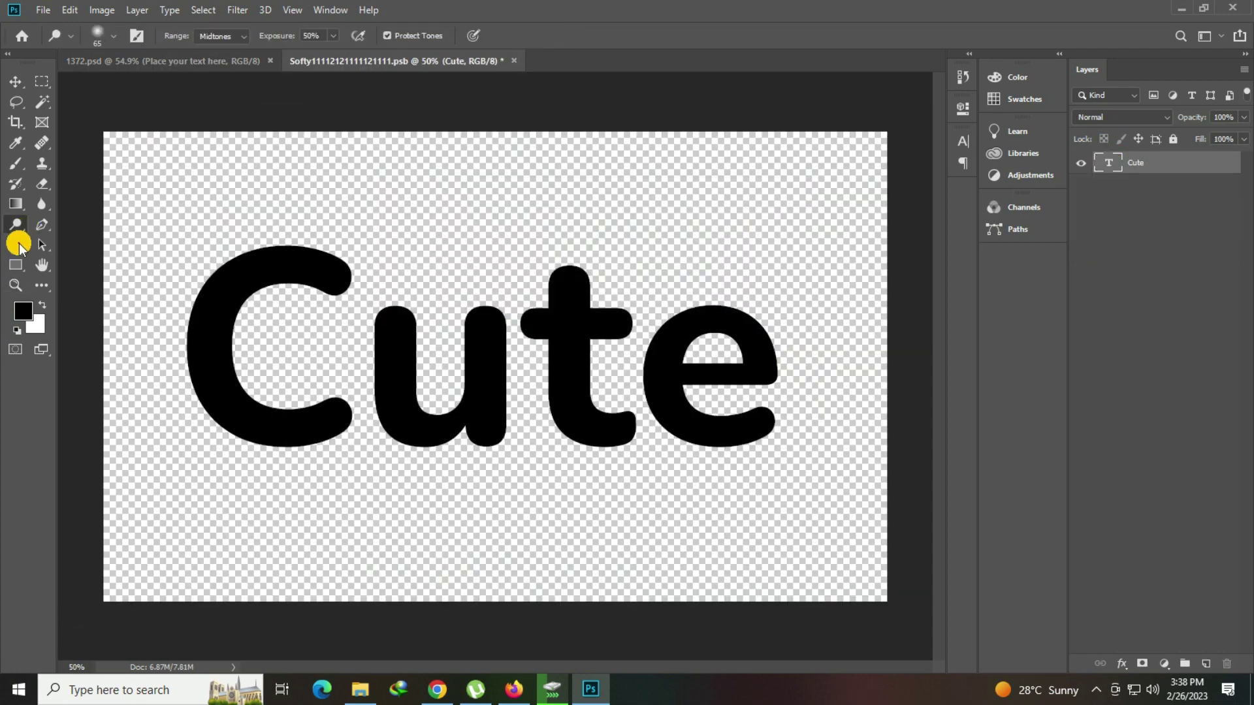
pyautogui.click(522, 349)
pyautogui.hotkey('ctrl', 'a')
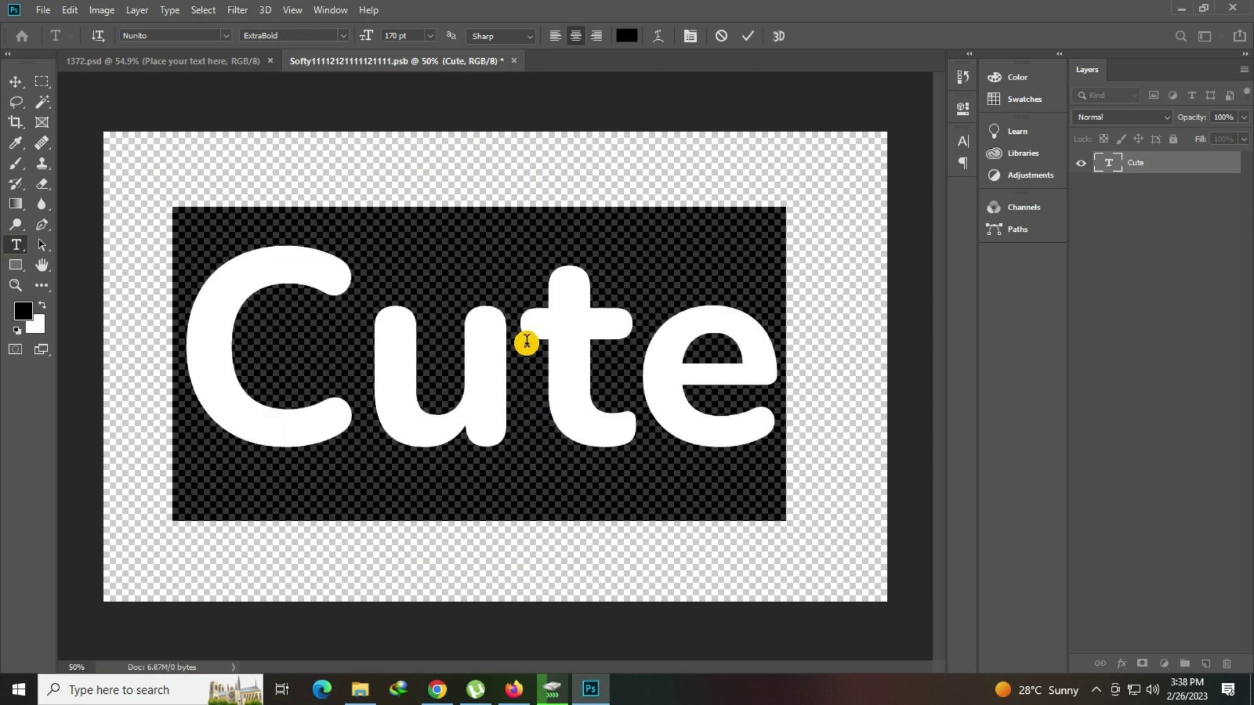
pyautogui.write('QU')
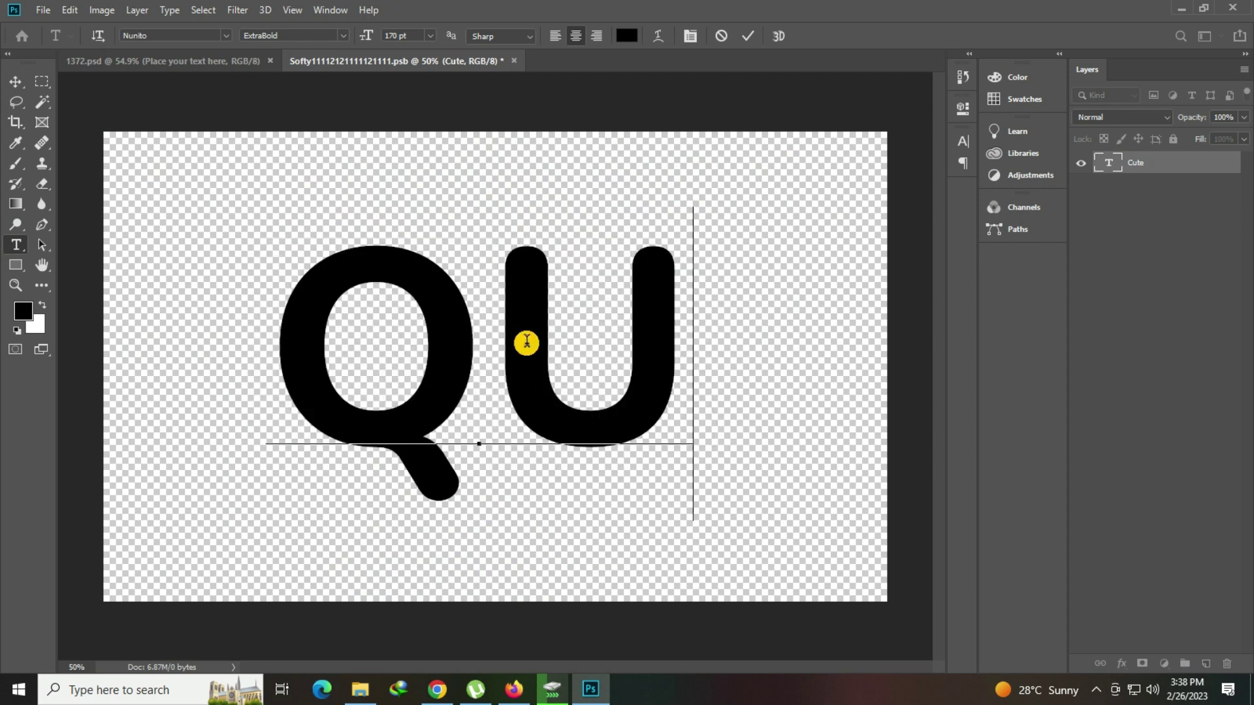
pyautogui.write('E')
pyautogui.hotkey('ctrl', 'a')
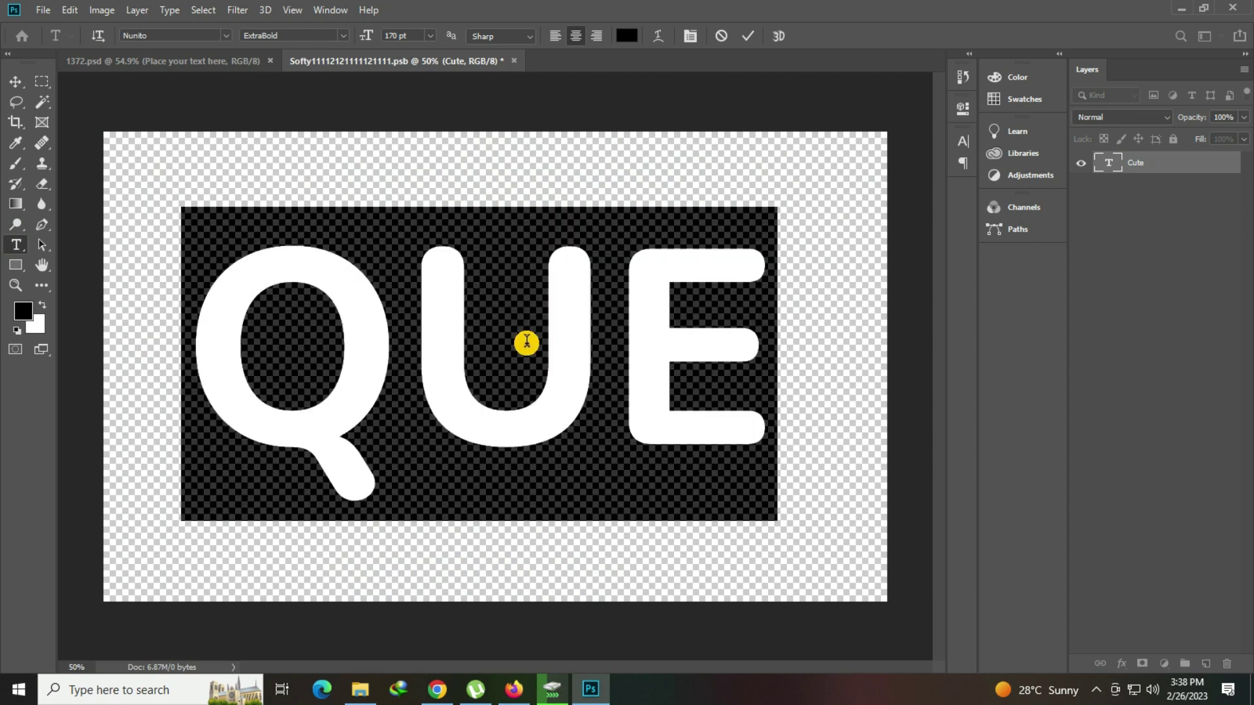
pyautogui.write('Azhar')
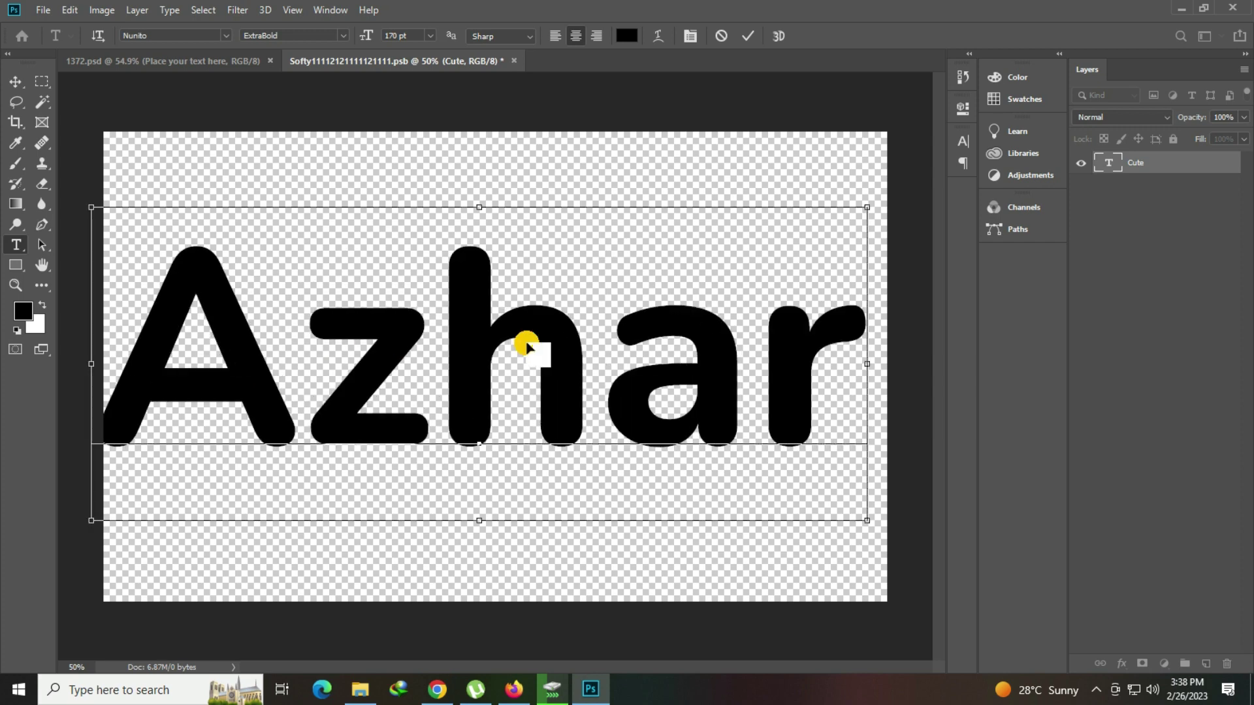
# Step: Resize the Azhar text to 154 pt and commit the edit
pyautogui.hotkey('ctrl', 'a')
pyautogui.moveTo(363, 36); pyautogui.dragTo(350, 35)
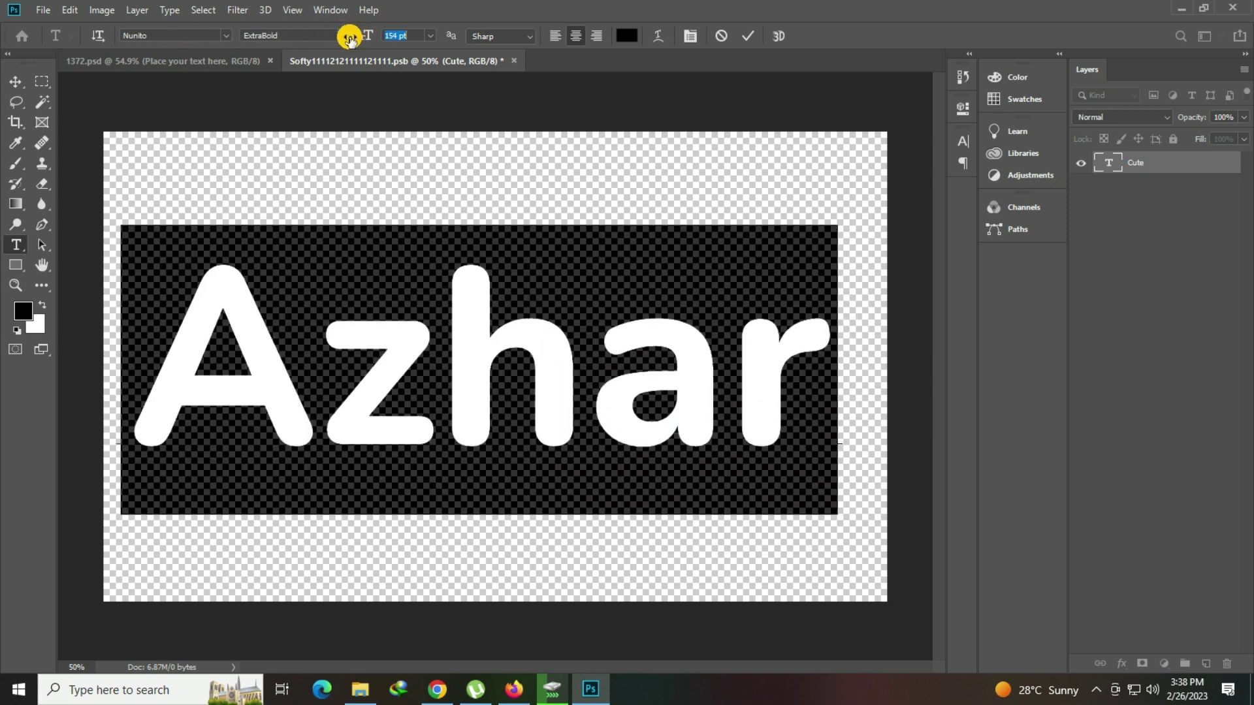
pyautogui.moveTo(392, 333); pyautogui.dragTo(425, 338)
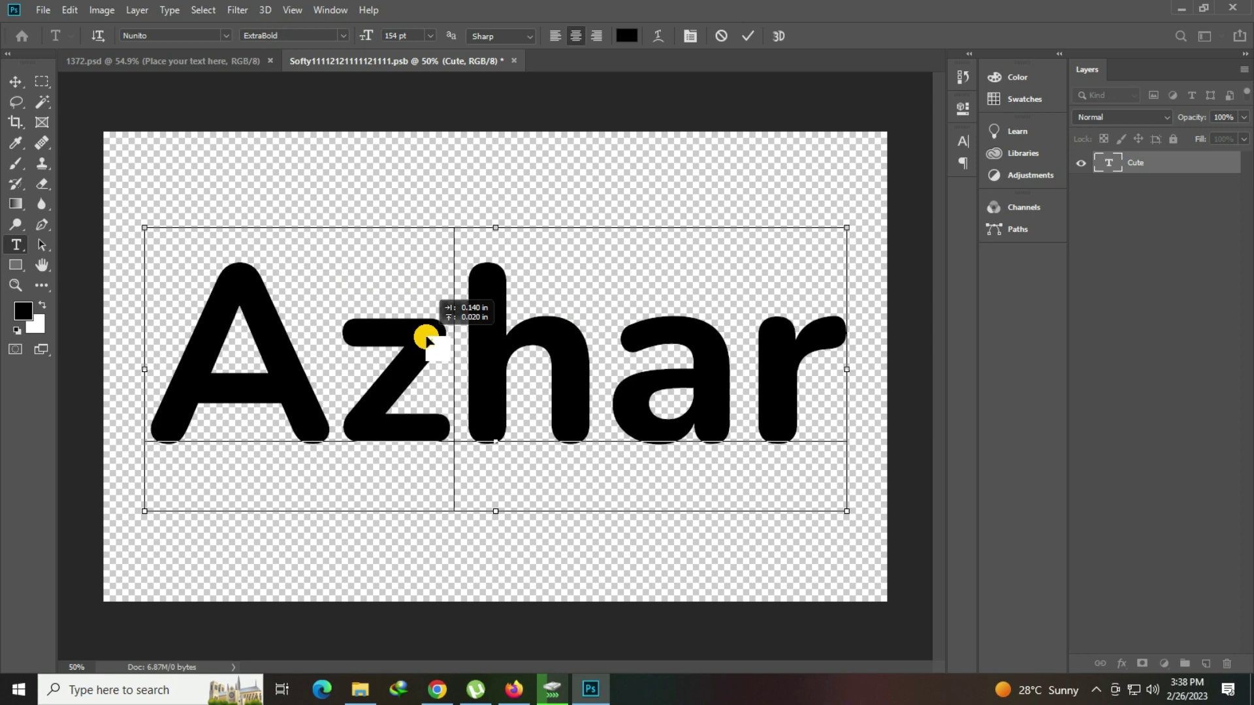
pyautogui.click(169, 60)
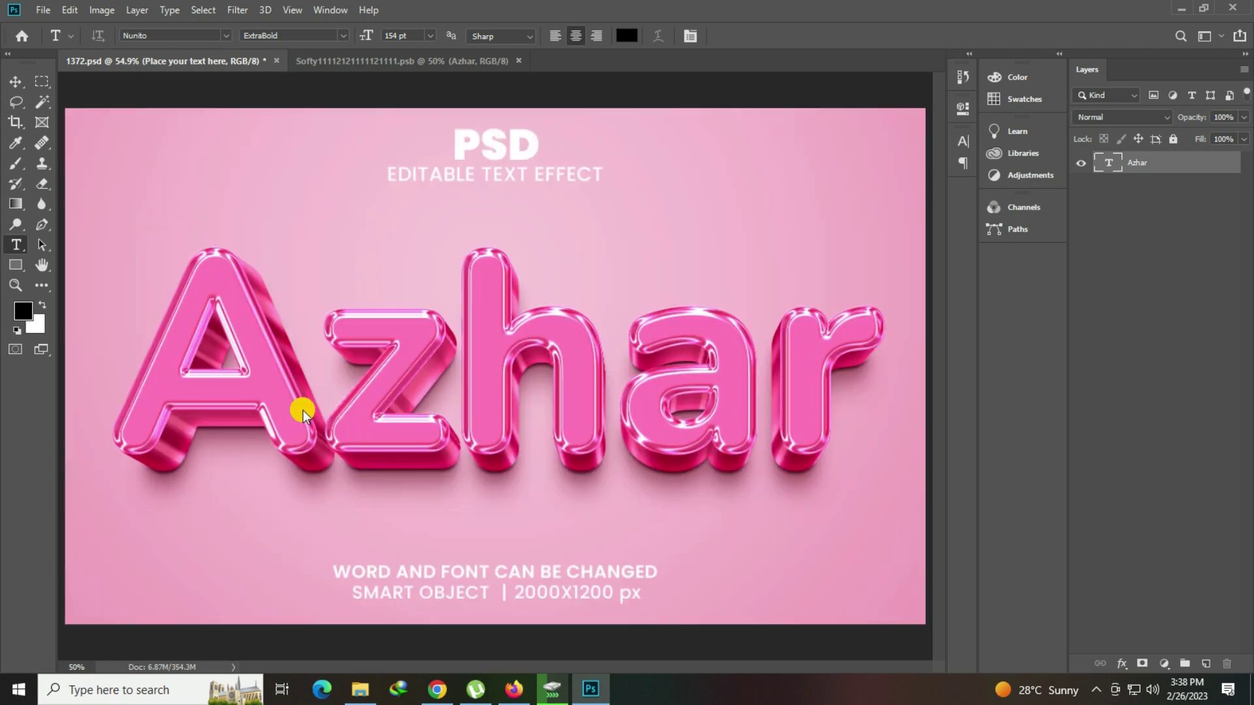
# Step: Zoom in on the pink Azhar lettering, fit it on screen, then close 1372.psd
pyautogui.click(17, 284)
pyautogui.click(658, 380)
pyautogui.click(439, 332)
pyautogui.rightClick(440, 336)
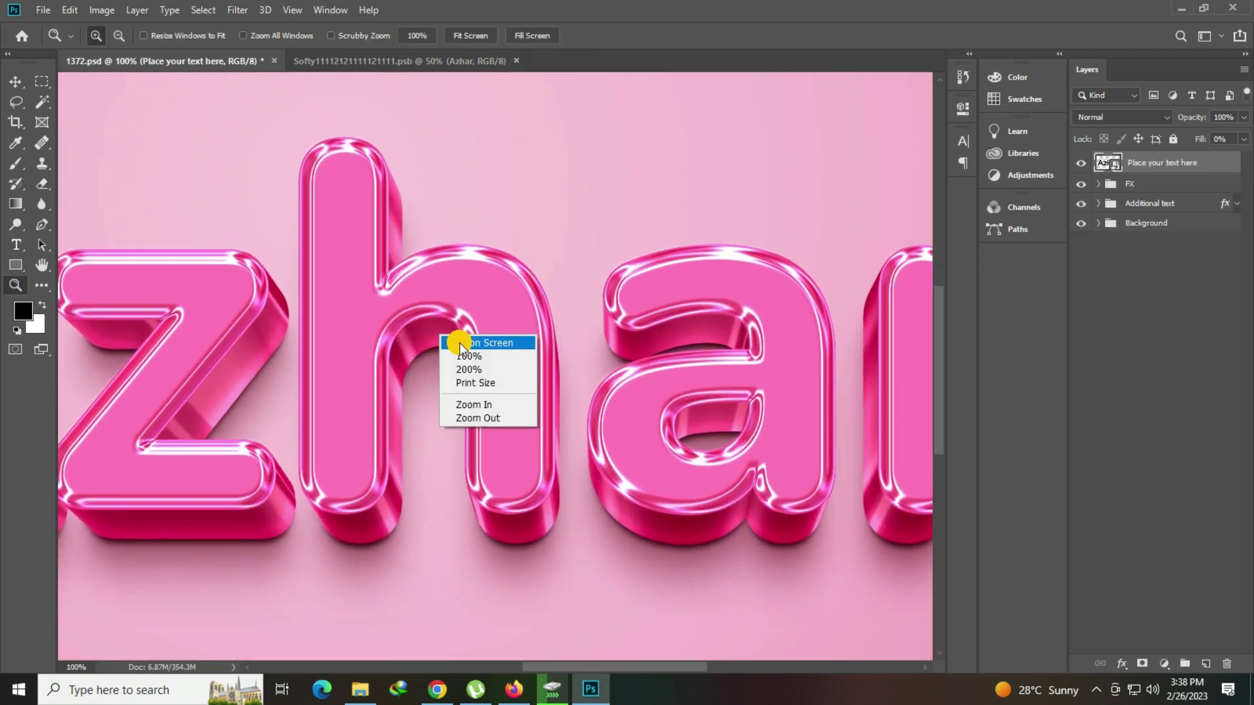
pyautogui.click(486, 343)
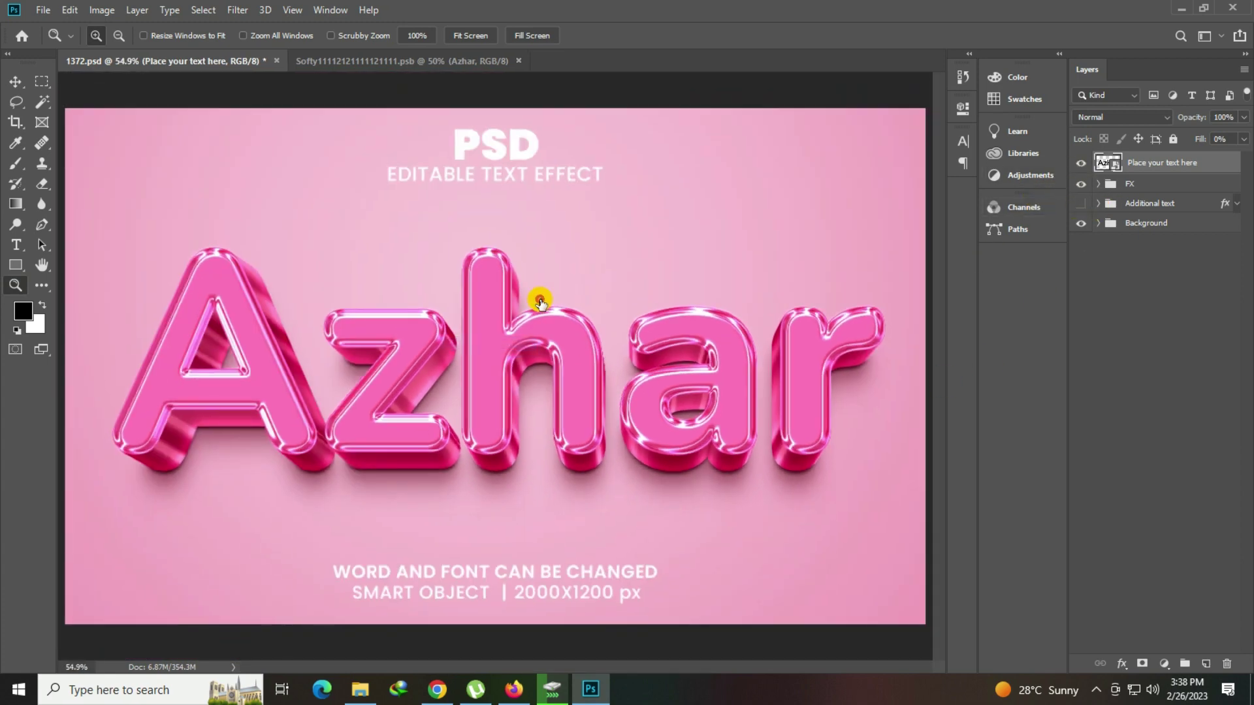
pyautogui.click(506, 317)
pyautogui.hotkey('ctrl', 'w')
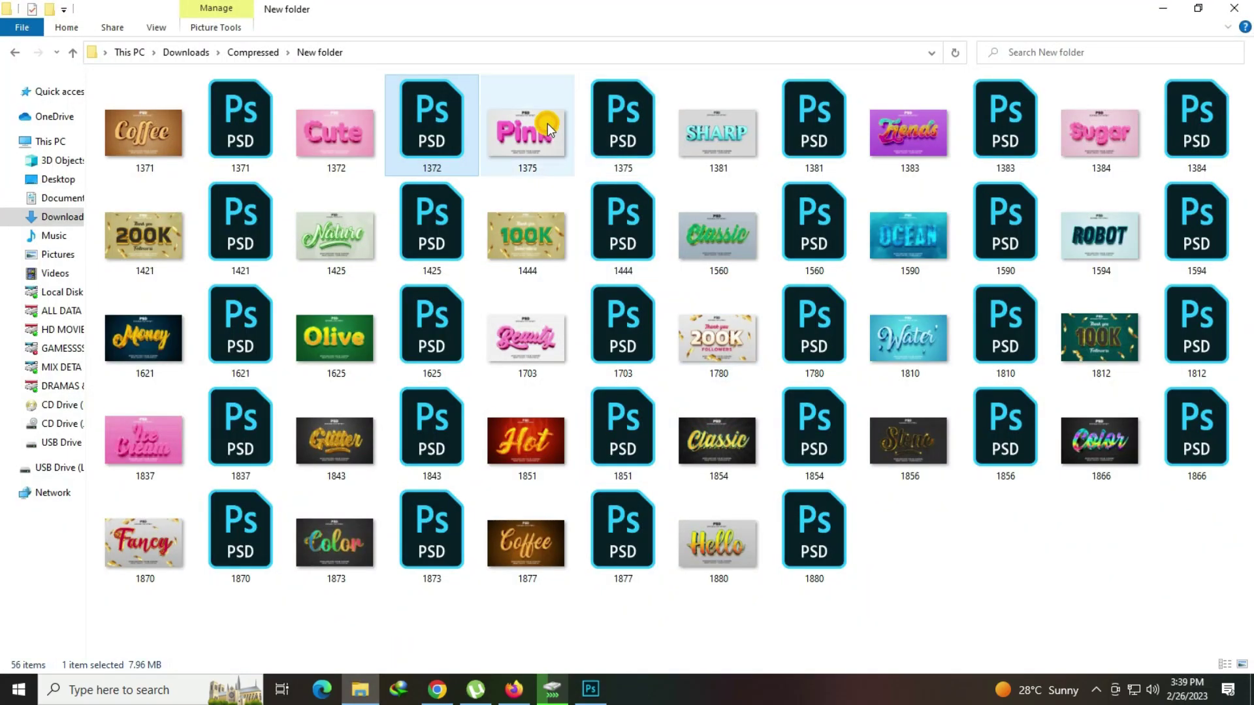
# Step: Finish closing 1372.psd, glance at the Pink preview, then open the SHARP template 1381.psd
pyautogui.click(593, 138)
pyautogui.doubleClick(521, 154)
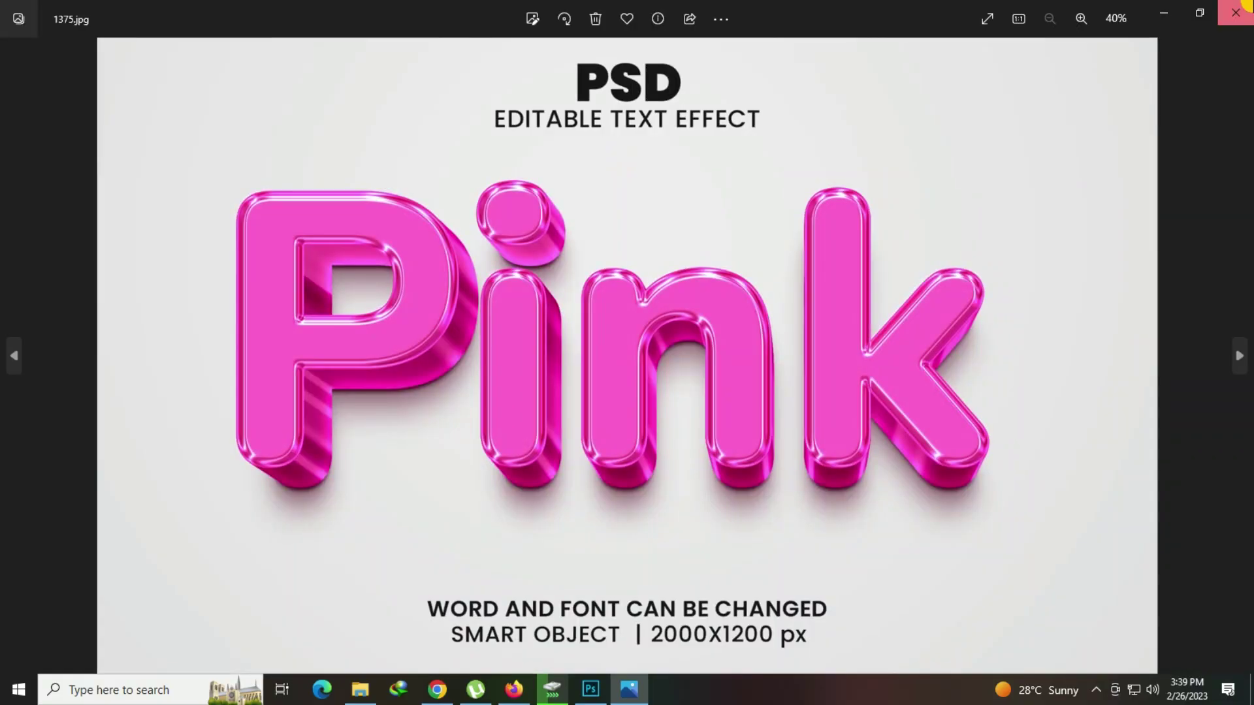
pyautogui.click(1235, 10)
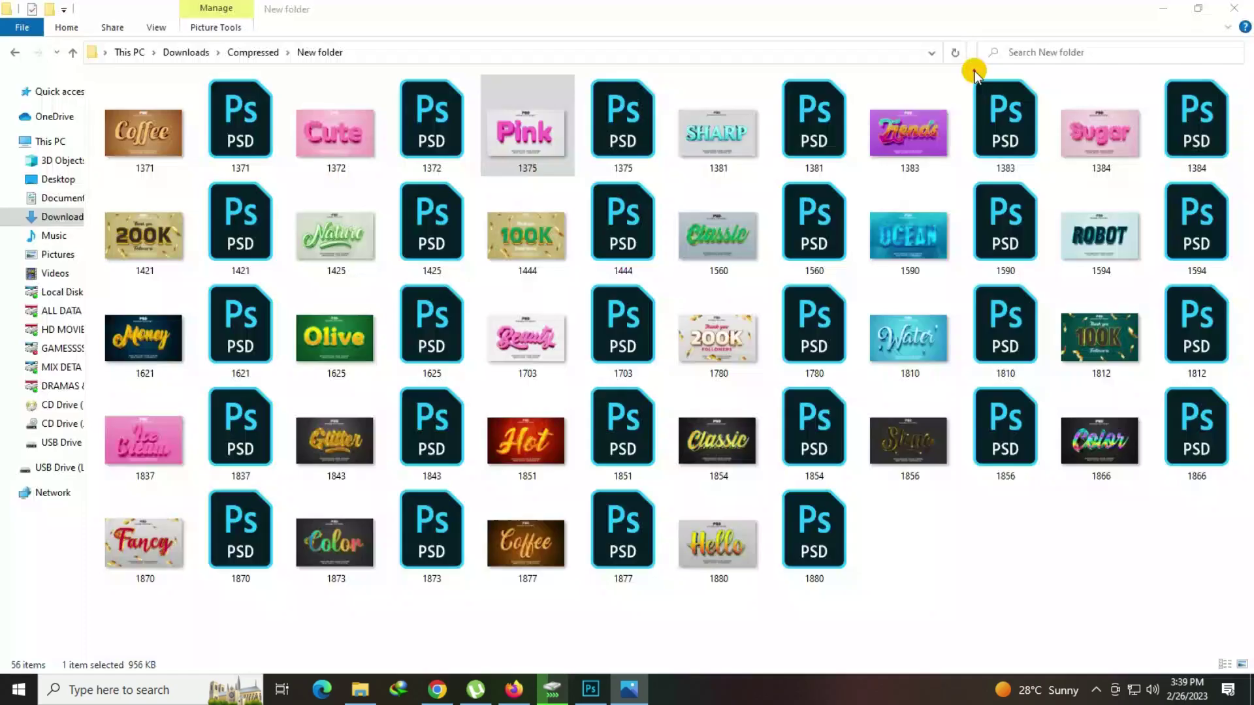
pyautogui.click(735, 117)
pyautogui.doubleClick(803, 129)
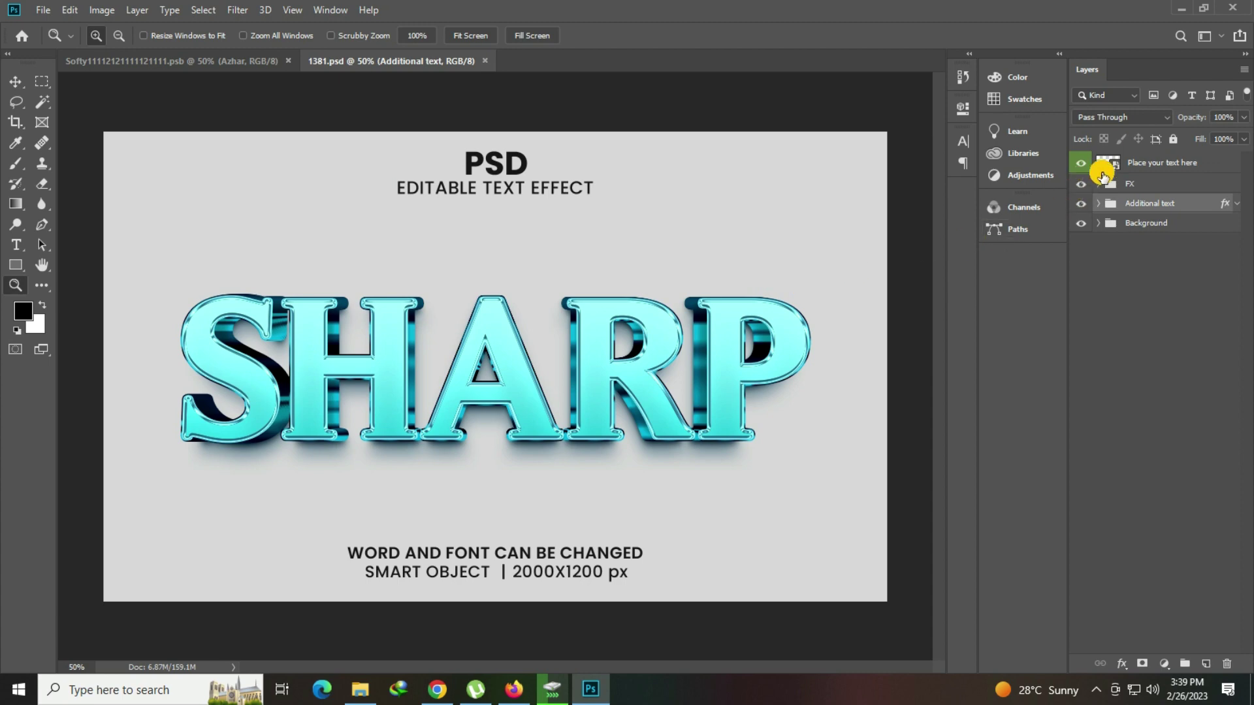
# Step: Open the 1381 smart-object contents and get into the SHARP text past the missing-font warnings
pyautogui.doubleClick(1115, 168)
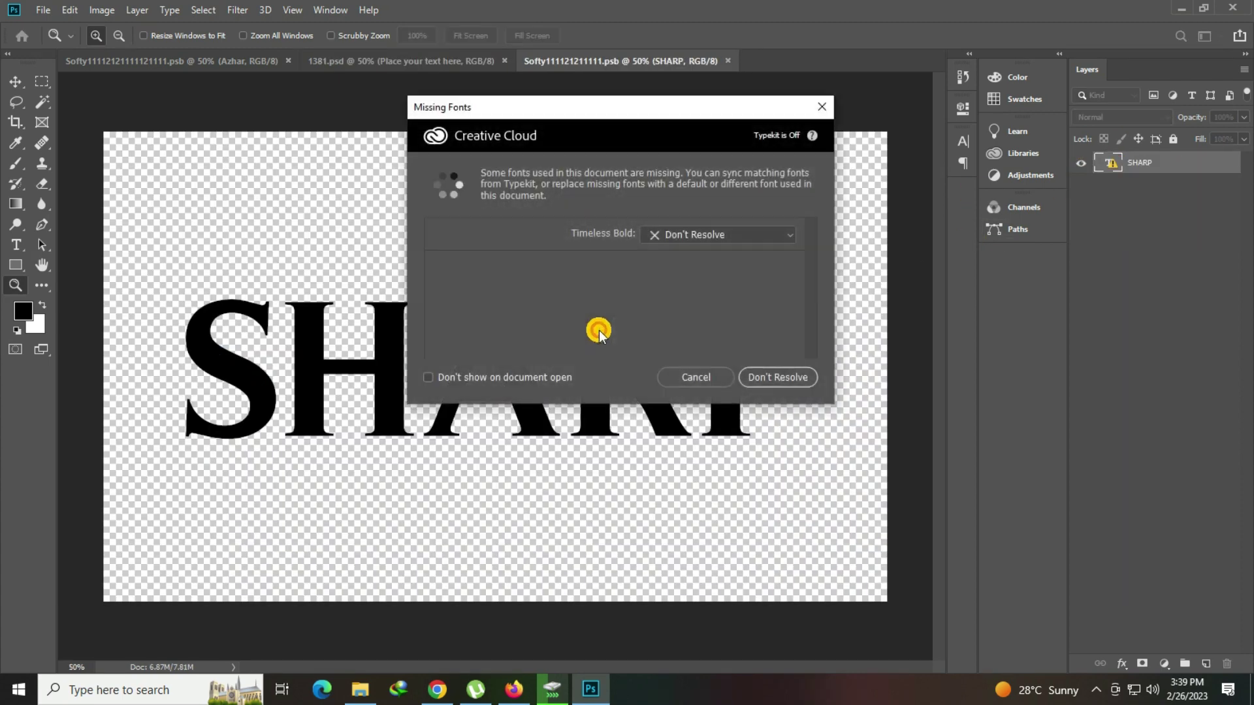
pyautogui.click(674, 384)
pyautogui.click(15, 244)
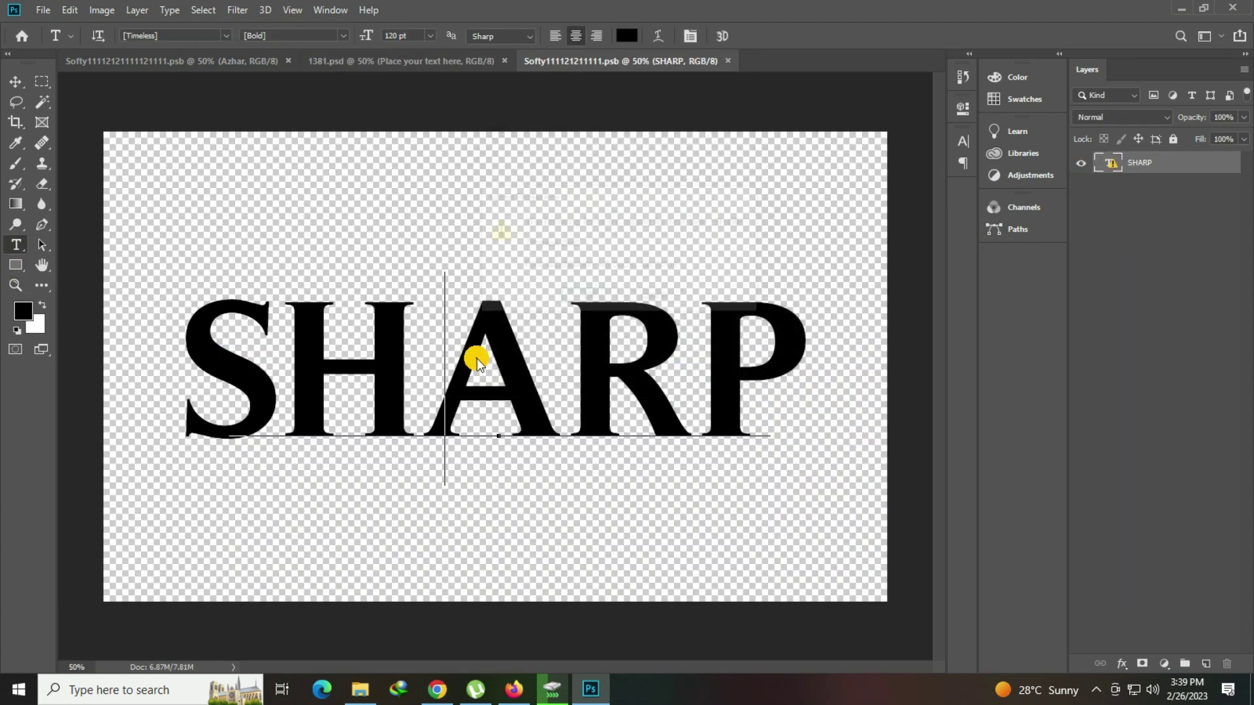
pyautogui.click(481, 358)
pyautogui.click(643, 302)
pyautogui.click(193, 34)
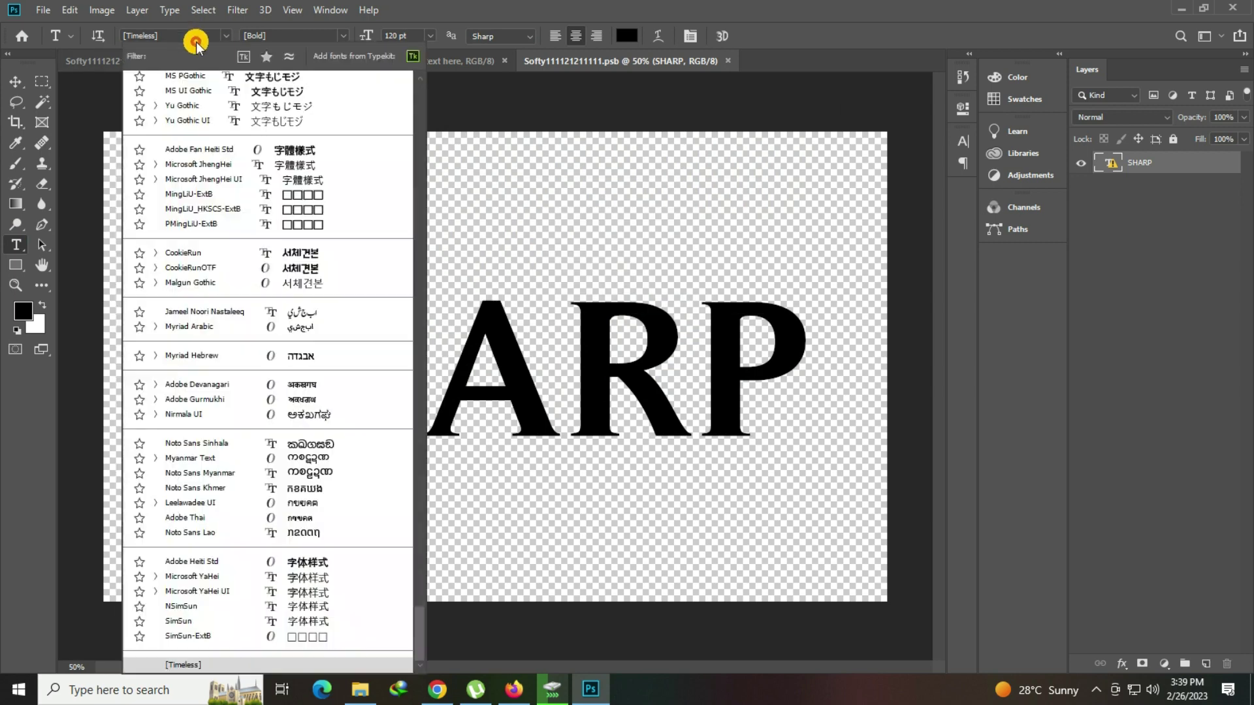
pyautogui.click(545, 216)
pyautogui.click(561, 359)
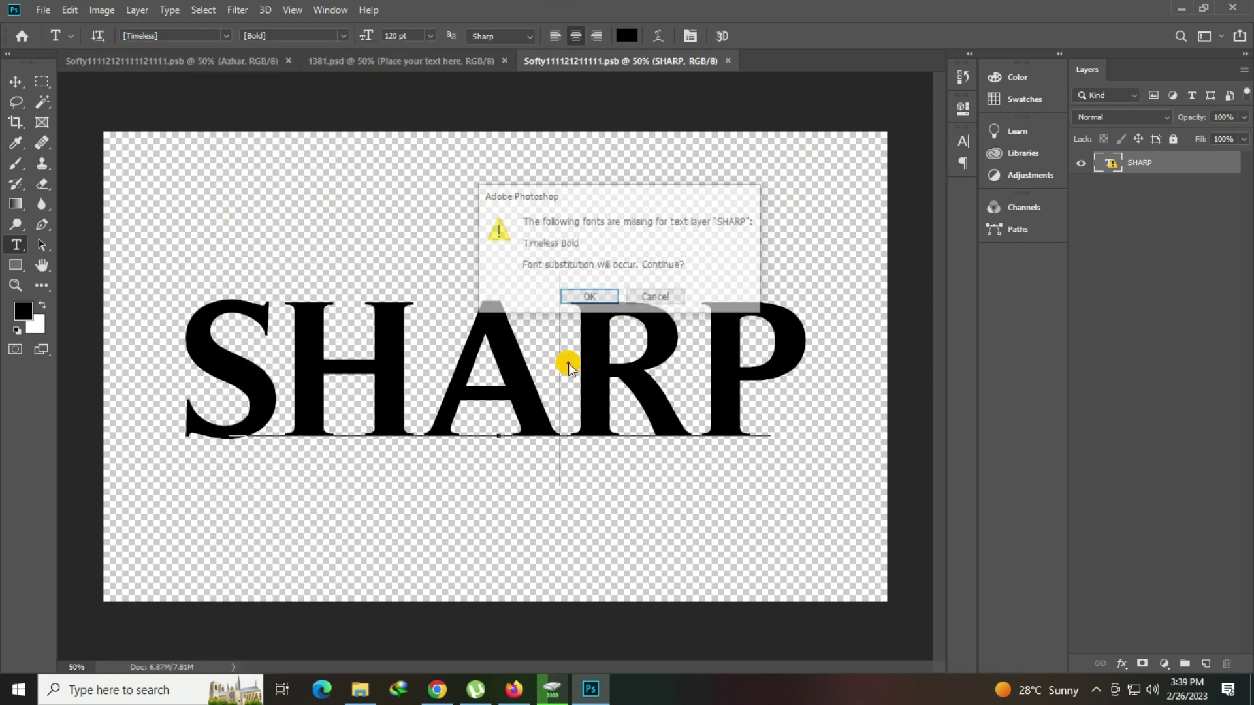
pyautogui.click(580, 296)
pyautogui.click(583, 307)
# Step: Replace the SHARP text with AZHAR and commit it
pyautogui.hotkey('ctrl', 'a')
pyautogui.write('Azhar')
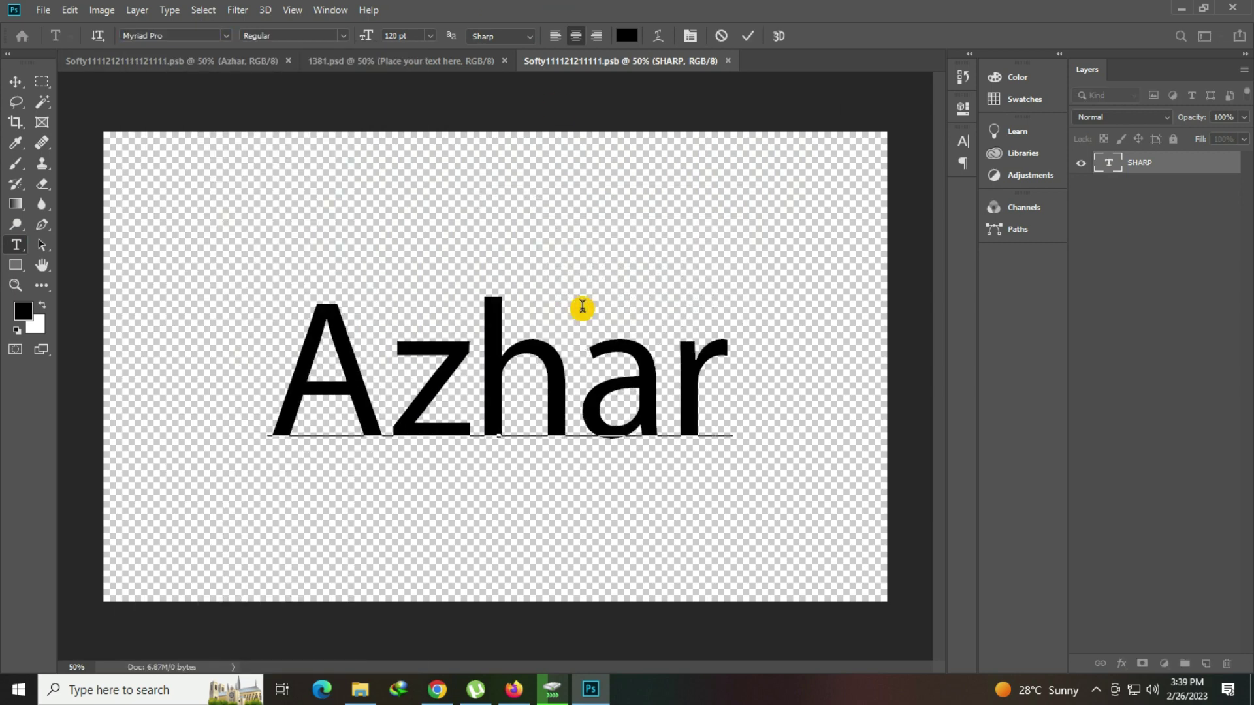
pyautogui.hotkey('ctrl', 'a')
pyautogui.click(583, 306)
pyautogui.hotkey('ctrl', 'a')
pyautogui.write('AZHA')
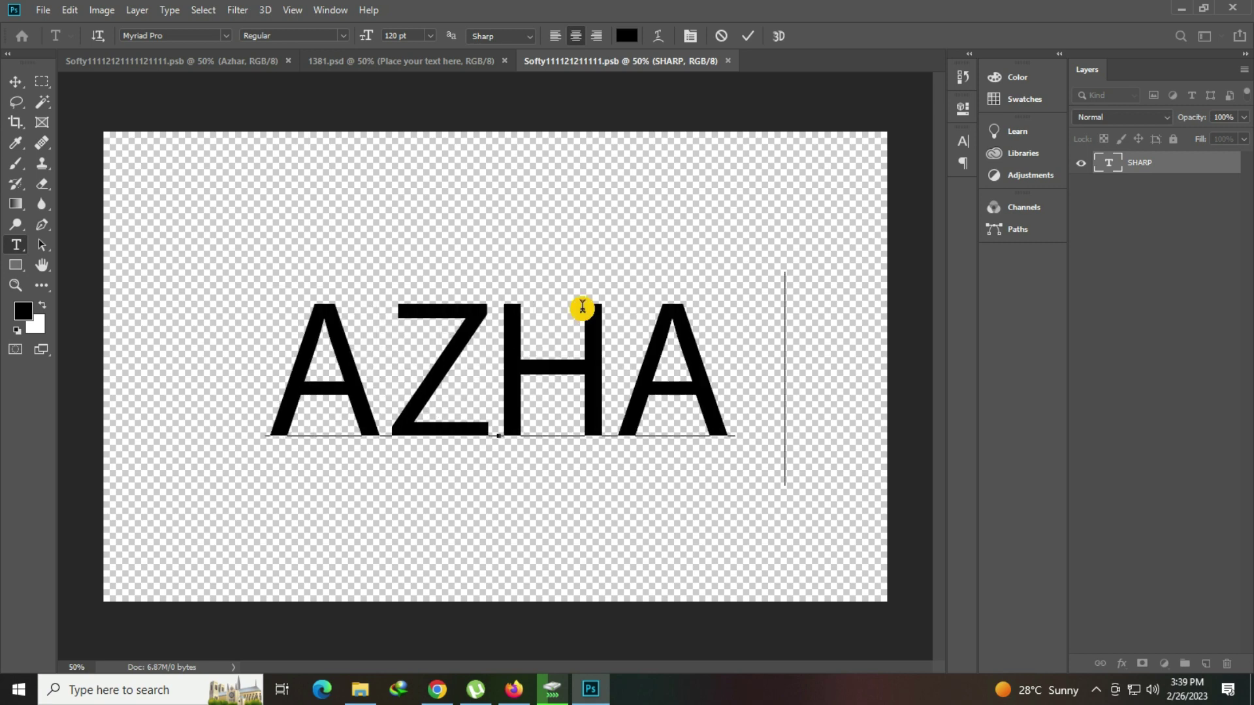
pyautogui.write('R')
pyautogui.hotkey('ctrl', 'Return')
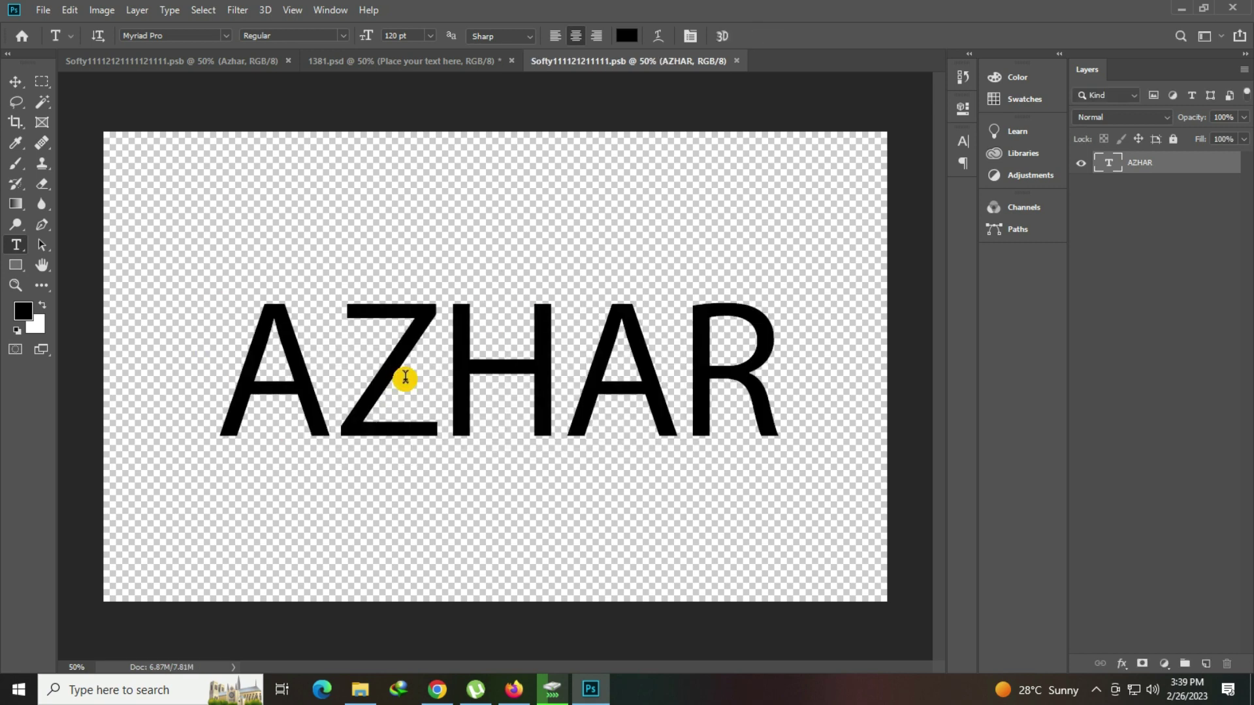
# Step: Cycle fonts on AZHAR, settle on the blocky Pinko font and commit the edit
pyautogui.doubleClick(392, 390)
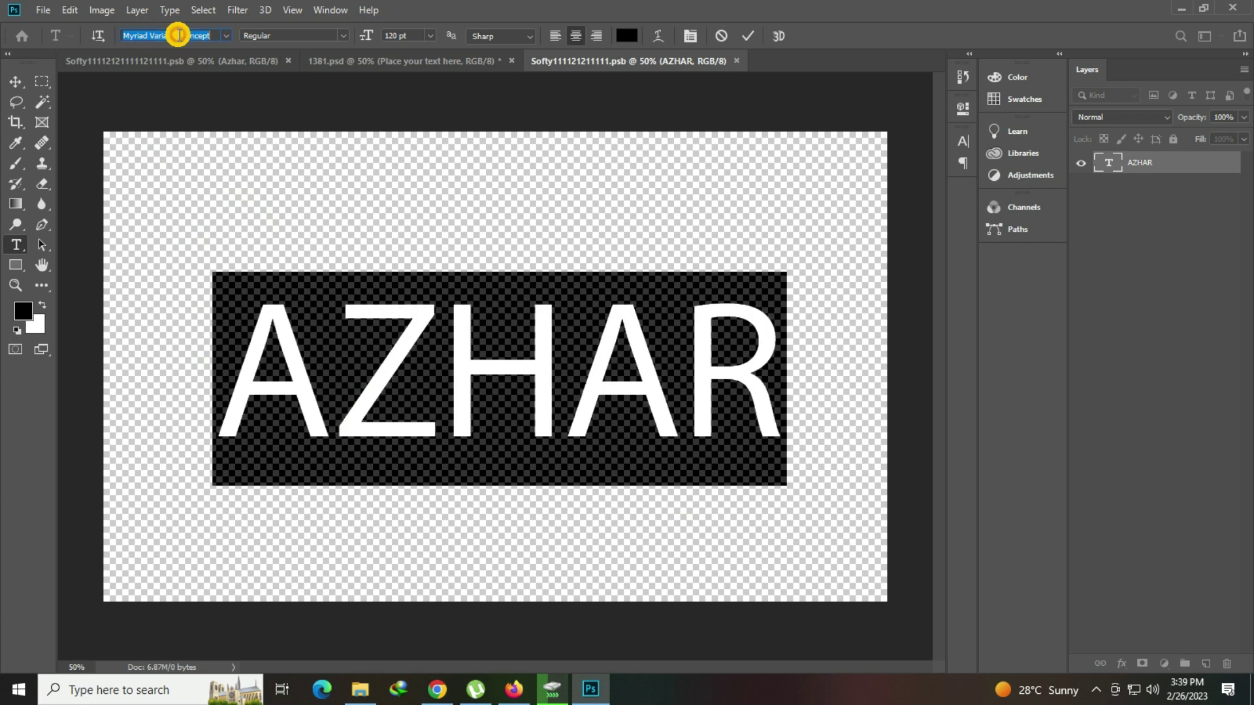
pyautogui.press('Down')
pyautogui.press('Down')
pyautogui.press('Down')
pyautogui.press('Down')
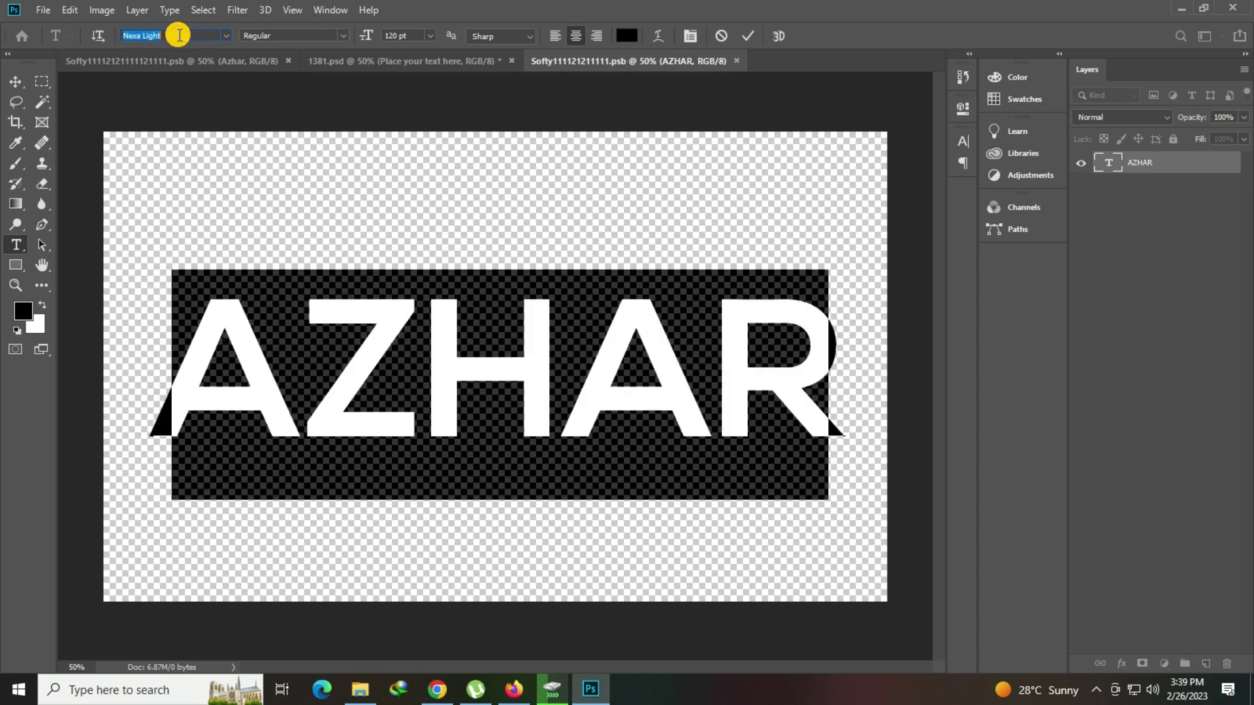
pyautogui.press('Down')
pyautogui.press('Down')
pyautogui.press('Down')
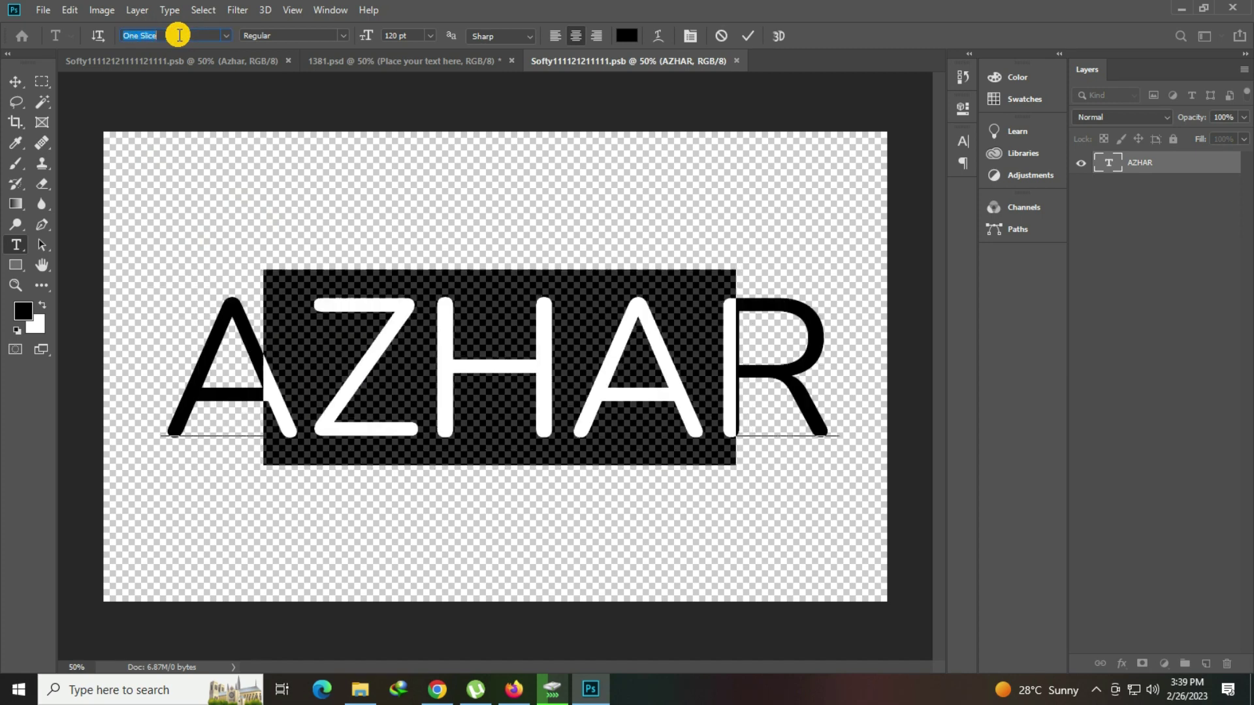
pyautogui.press('Down')
pyautogui.press('Down')
pyautogui.press('Down')
pyautogui.press('Down')
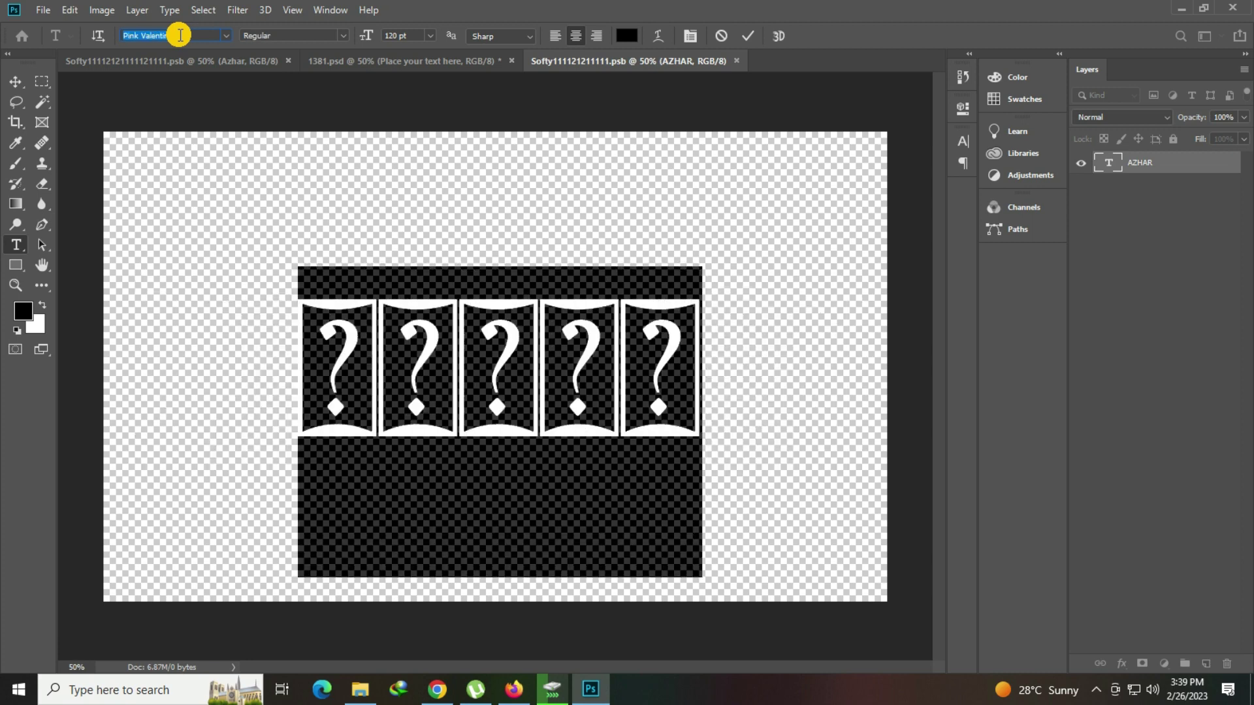
pyautogui.press('Down')
pyautogui.press('Down')
pyautogui.press('Return')
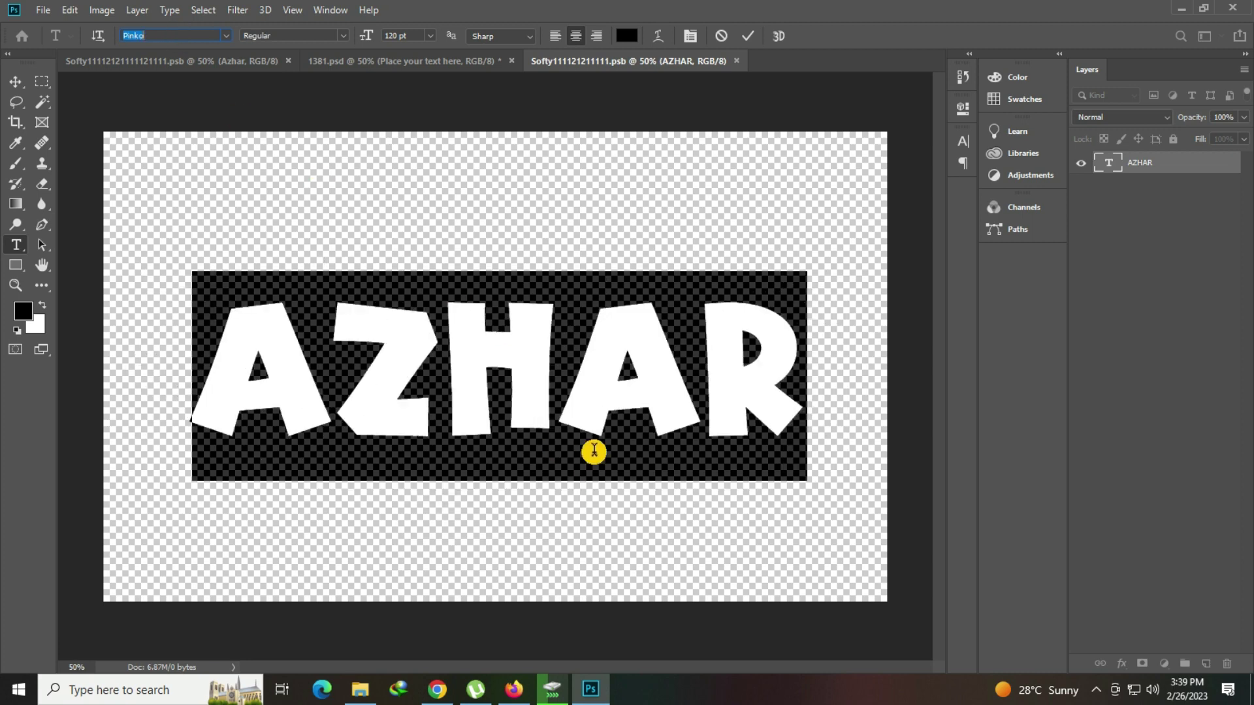
pyautogui.click(579, 397)
pyautogui.hotkey('ctrl', 'Return')
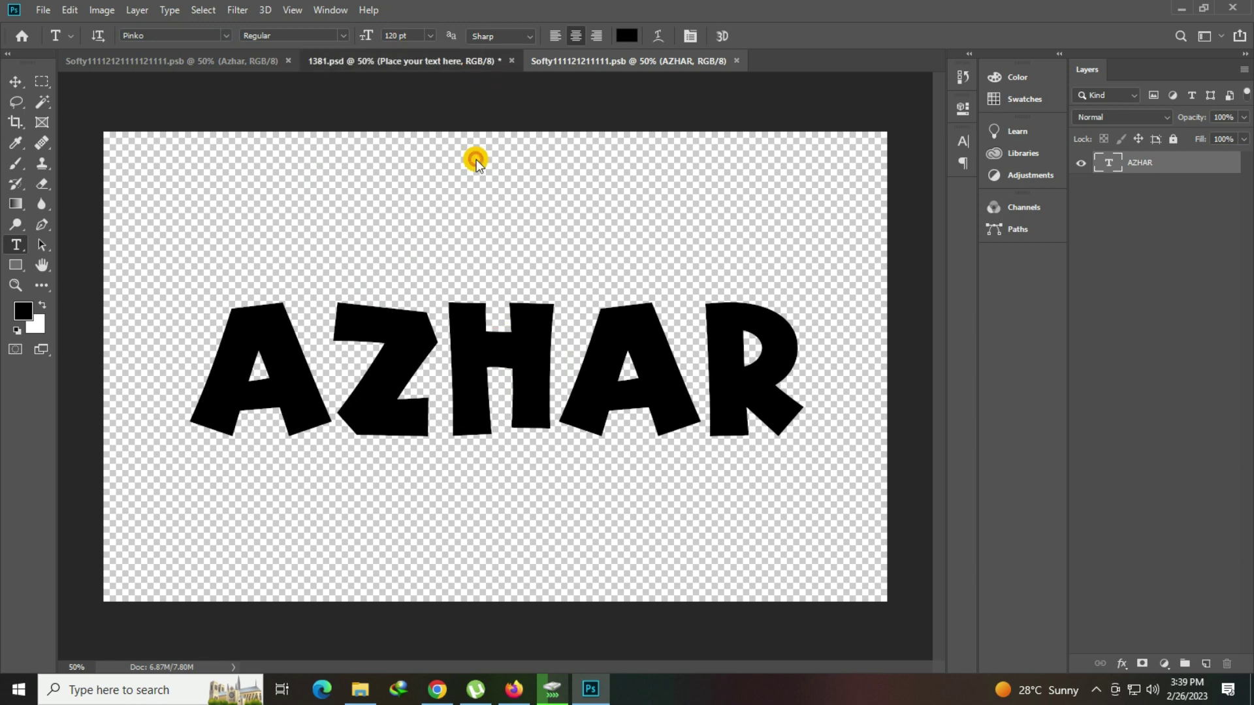
pyautogui.hotkey('ctrl', 'shift', 'Tab')
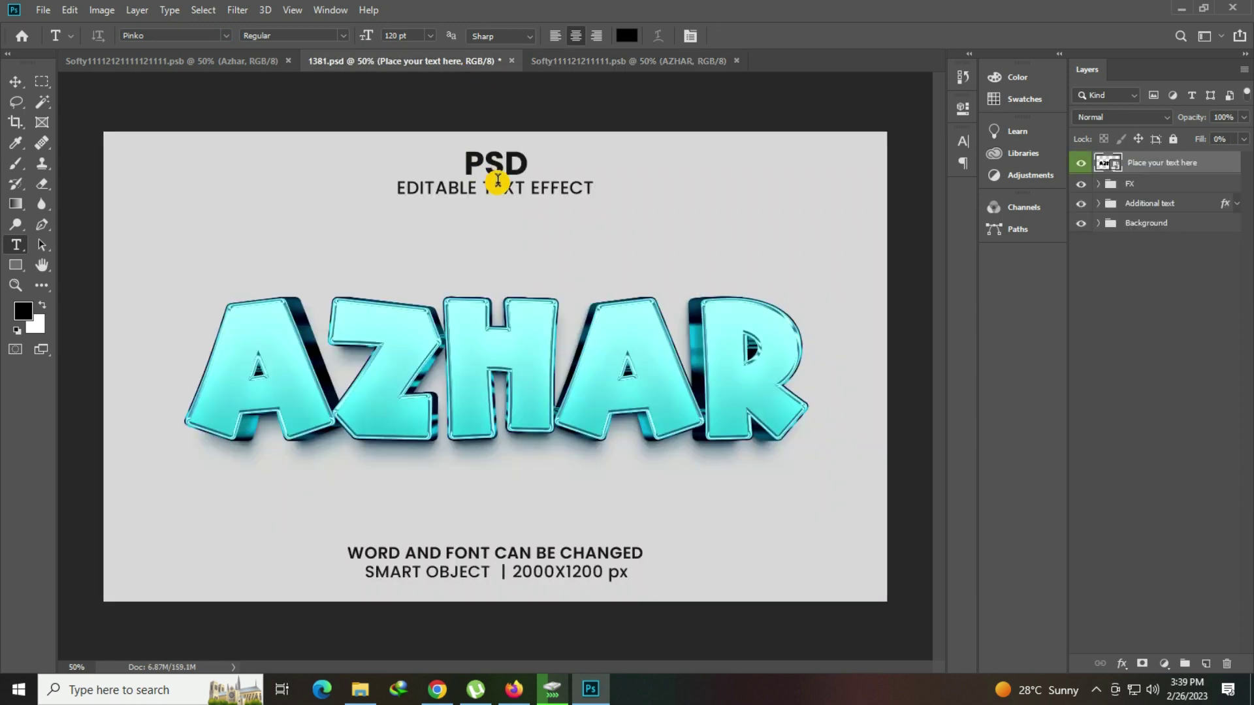
# Step: Hide the Additional text layer and zoom in to inspect the cyan AZHAR letters
pyautogui.click(14, 285)
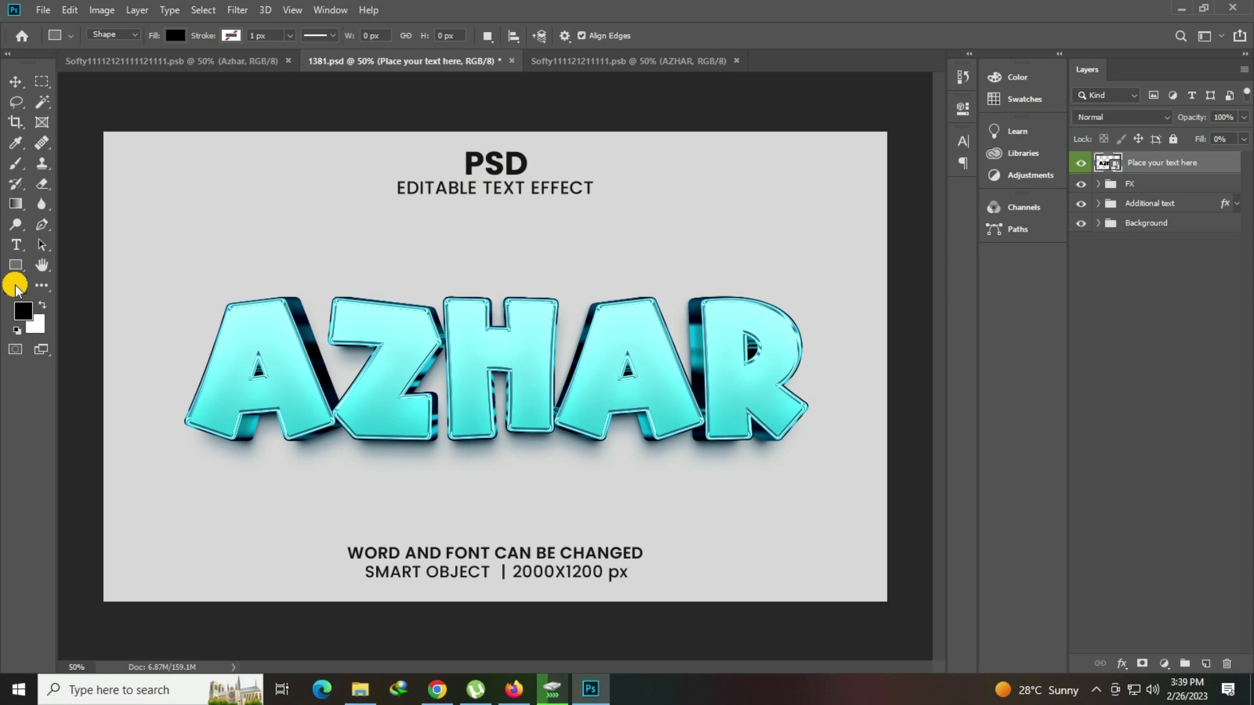
pyautogui.click(694, 342)
pyautogui.rightClick(222, 230)
pyautogui.click(243, 229)
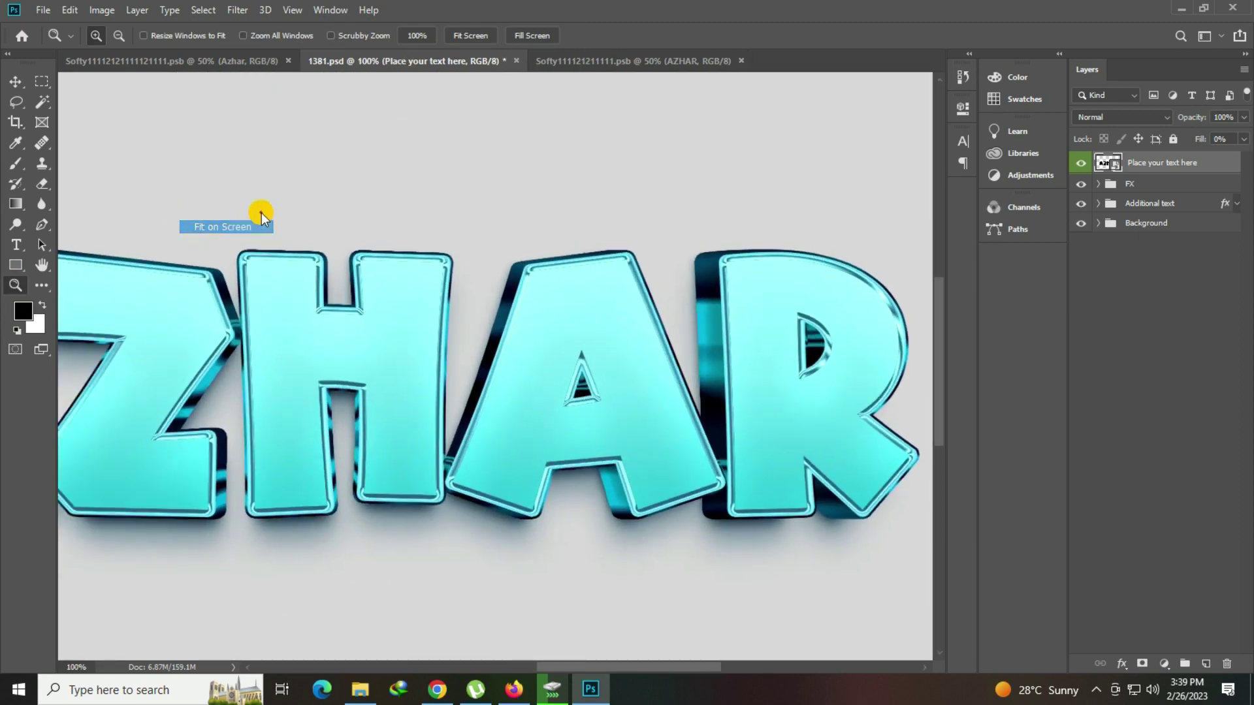
pyautogui.click(1078, 205)
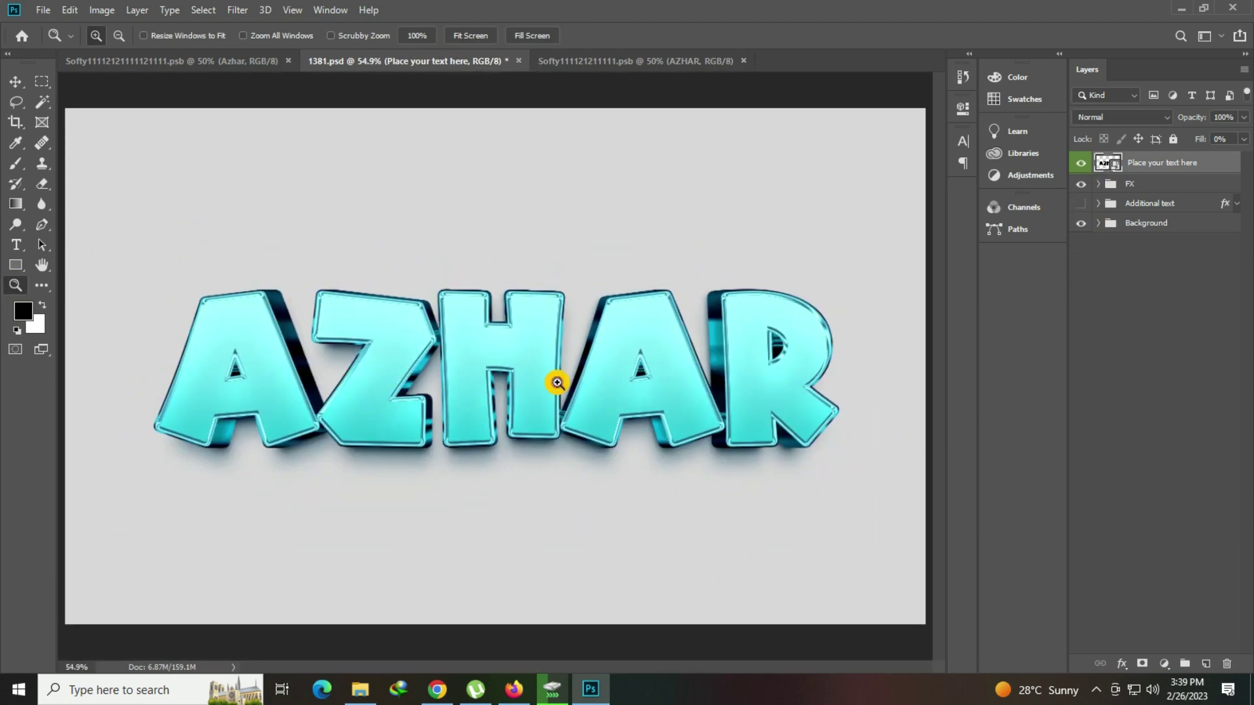
pyautogui.click(154, 398)
pyautogui.rightClick(204, 348)
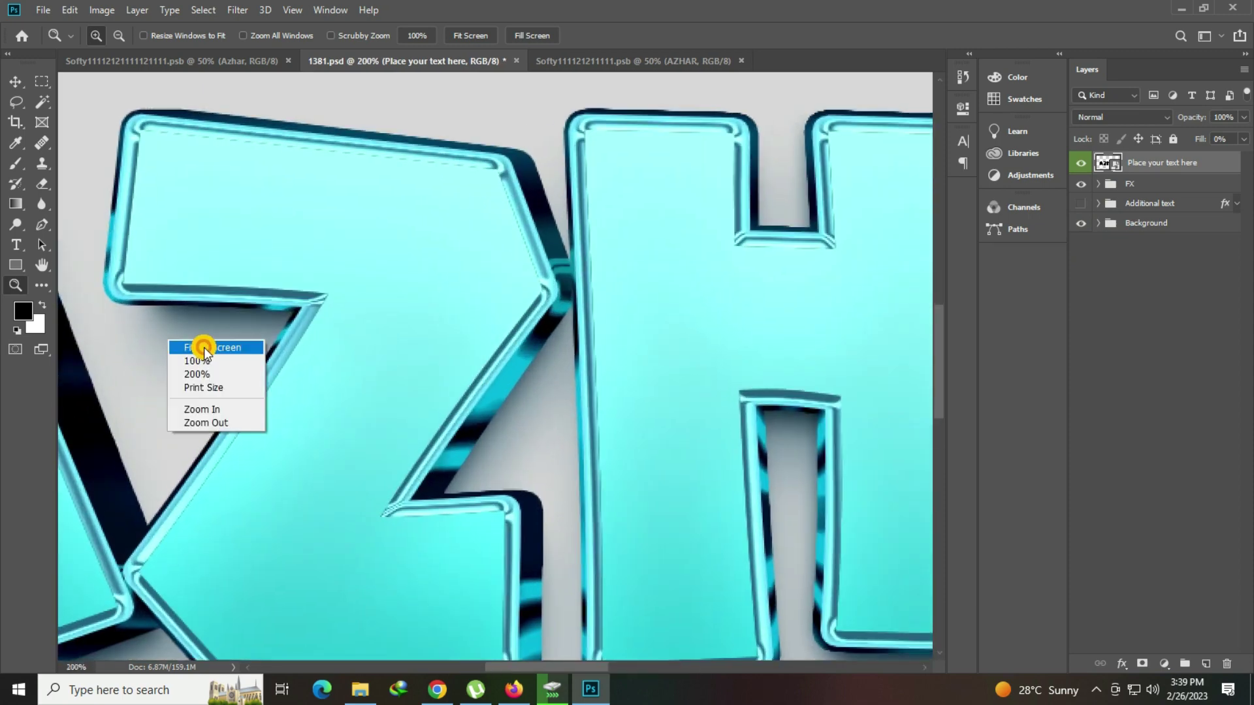
pyautogui.click(211, 350)
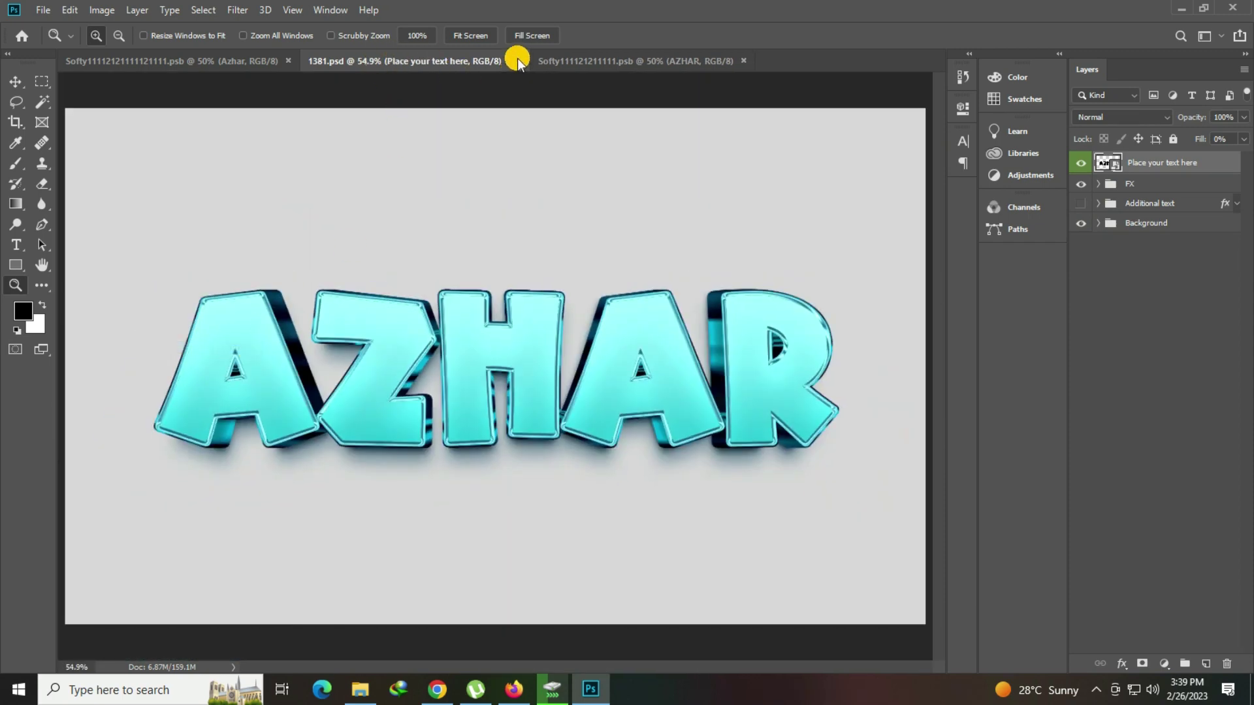
# Step: Close 1381.psd without saving and return to the template folder, selecting Sugar 1384
pyautogui.click(517, 58)
pyautogui.click(622, 263)
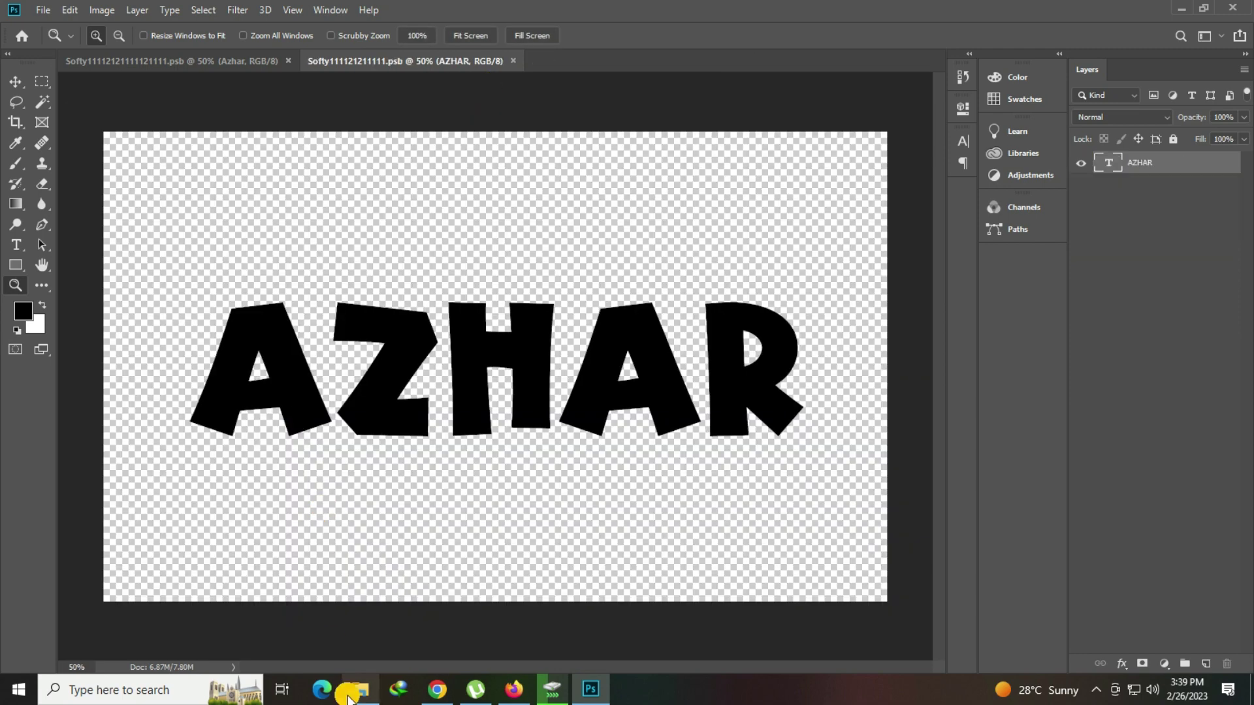
pyautogui.click(360, 689)
pyautogui.click(1113, 142)
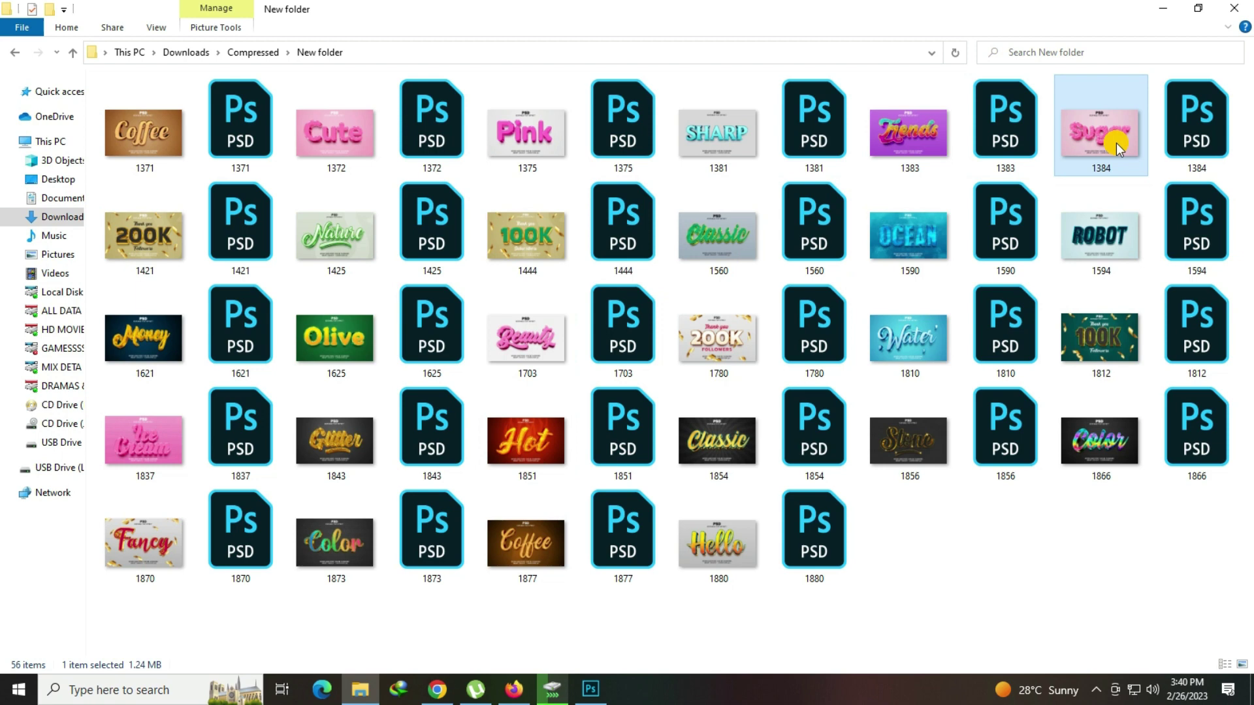
pyautogui.click(1168, 147)
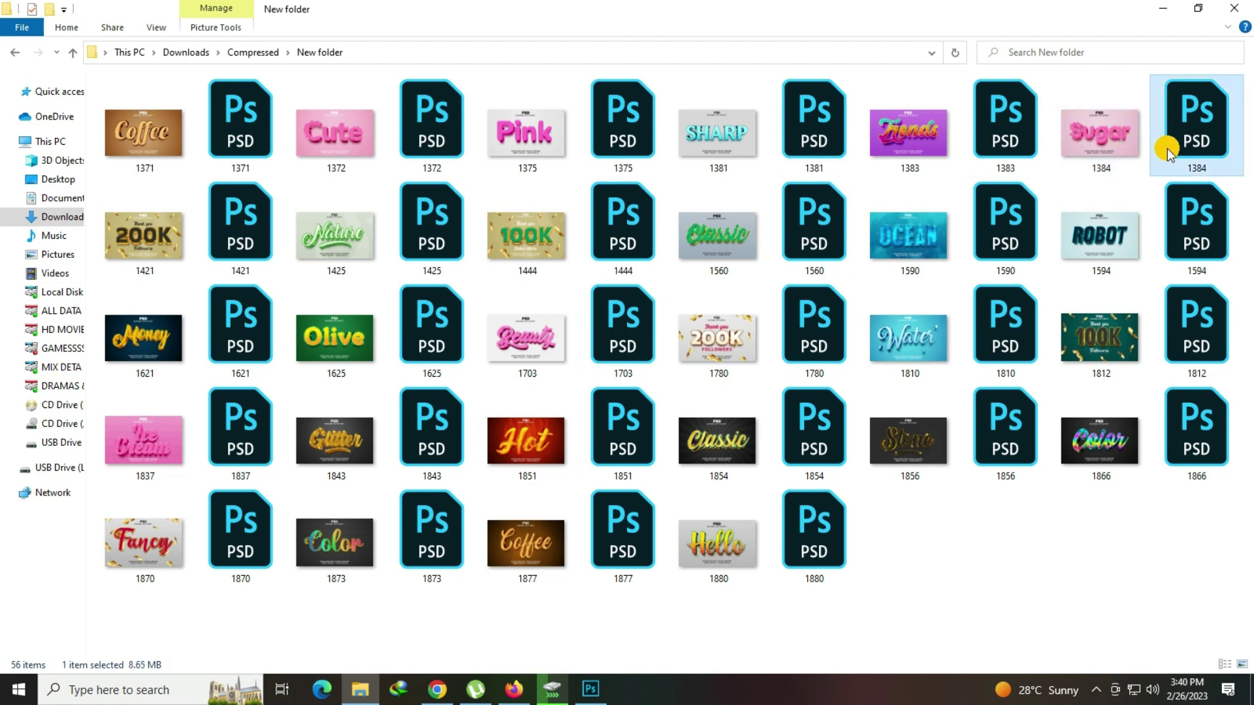
# Step: Select the 1425 Nature PSD in the New folder and open it in Photoshop
pyautogui.click(193, 232)
pyautogui.click(342, 256)
pyautogui.click(442, 242)
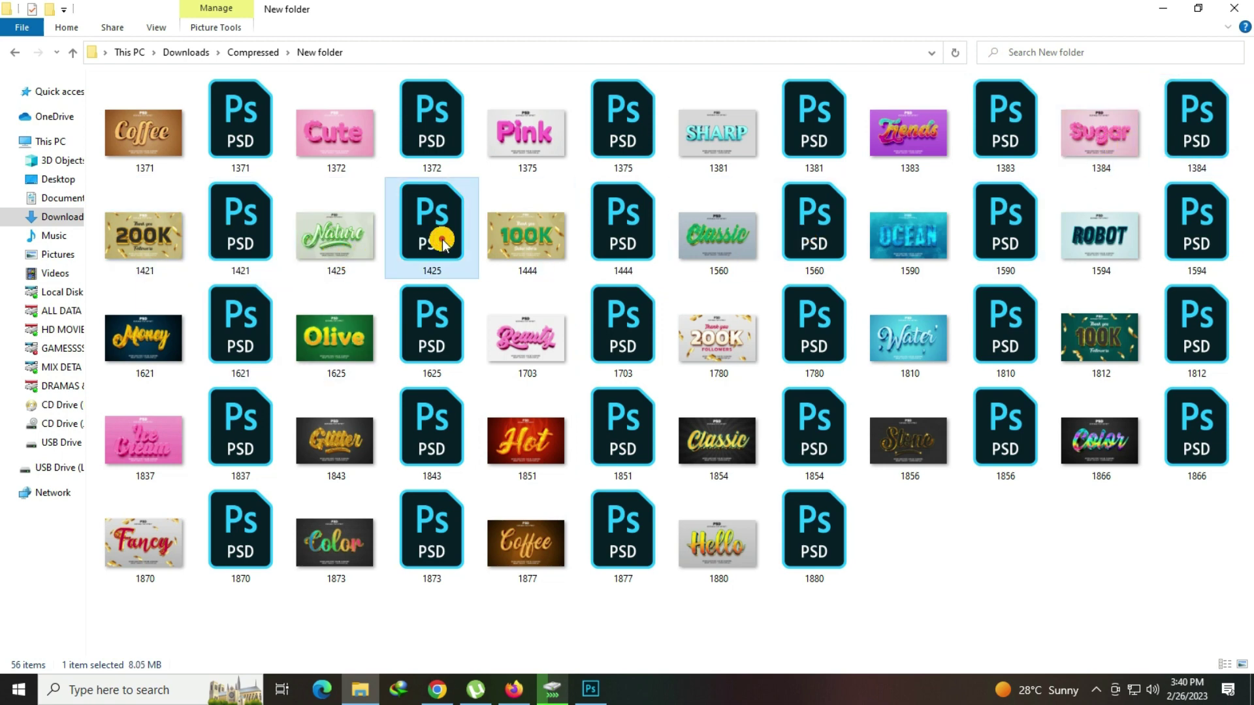
pyautogui.click(334, 248)
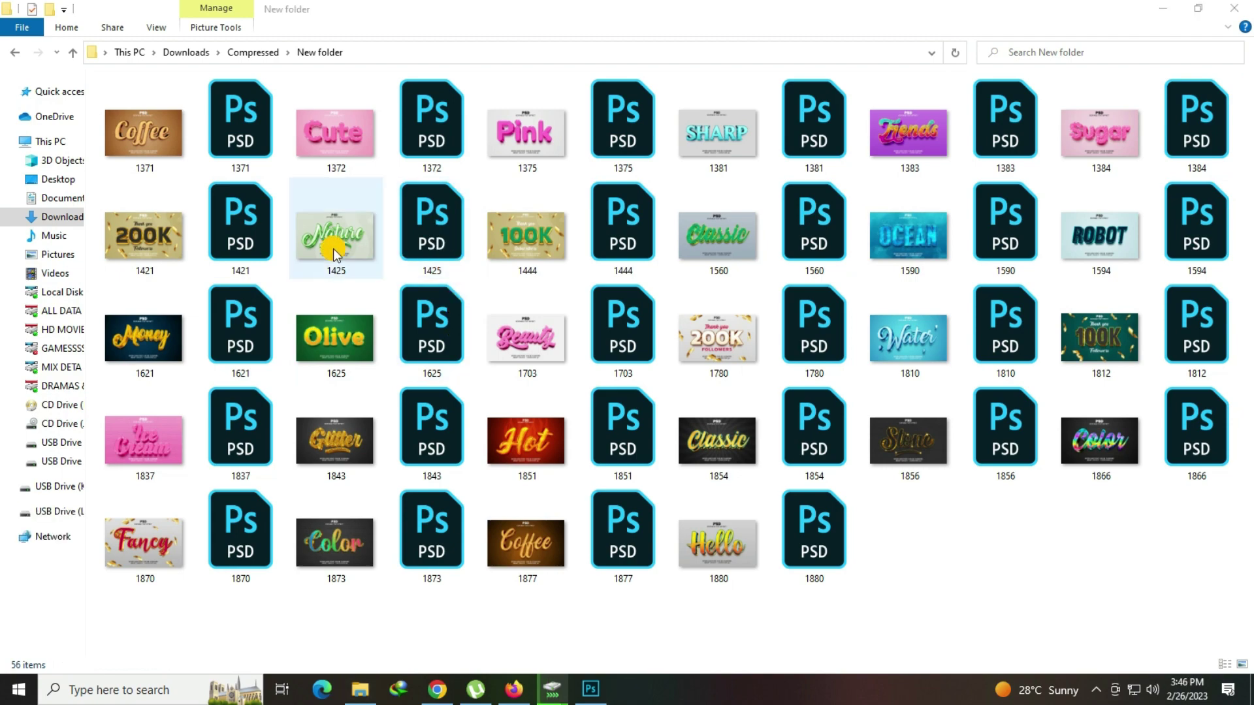
pyautogui.doubleClick(438, 245)
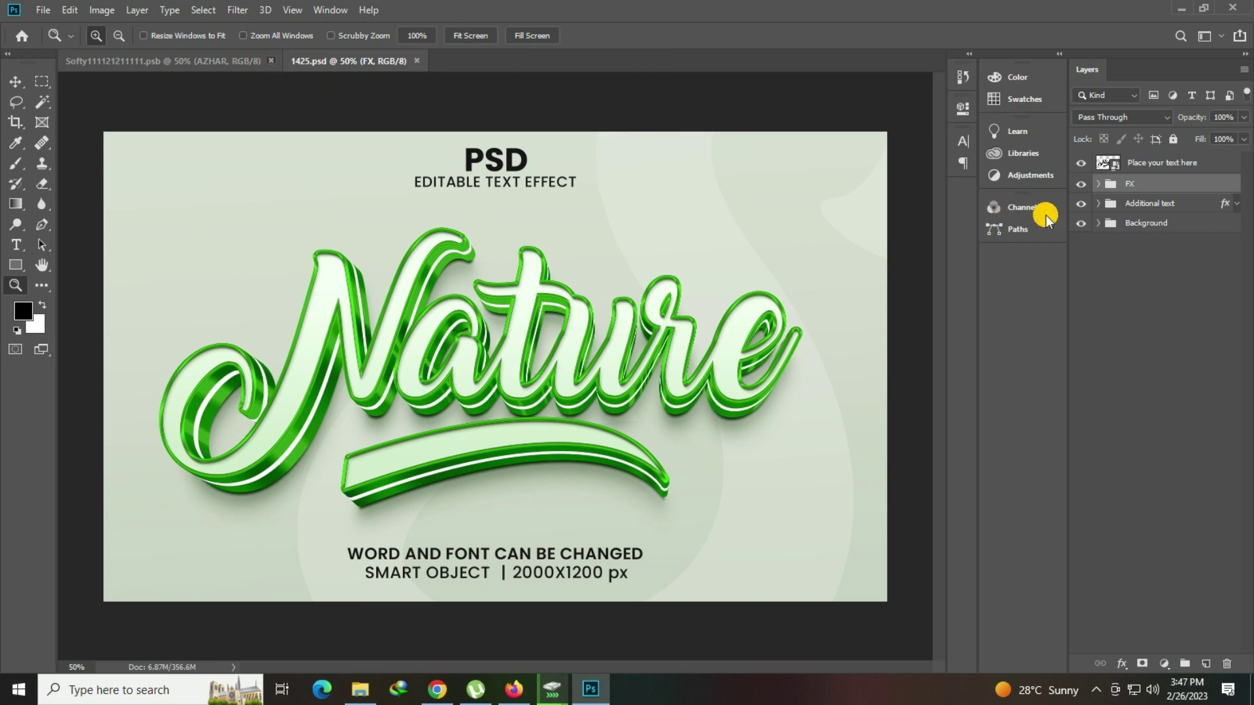
# Step: Open the 'Place your text here' smart object and copy the missing font name Amarillo
pyautogui.doubleClick(1118, 167)
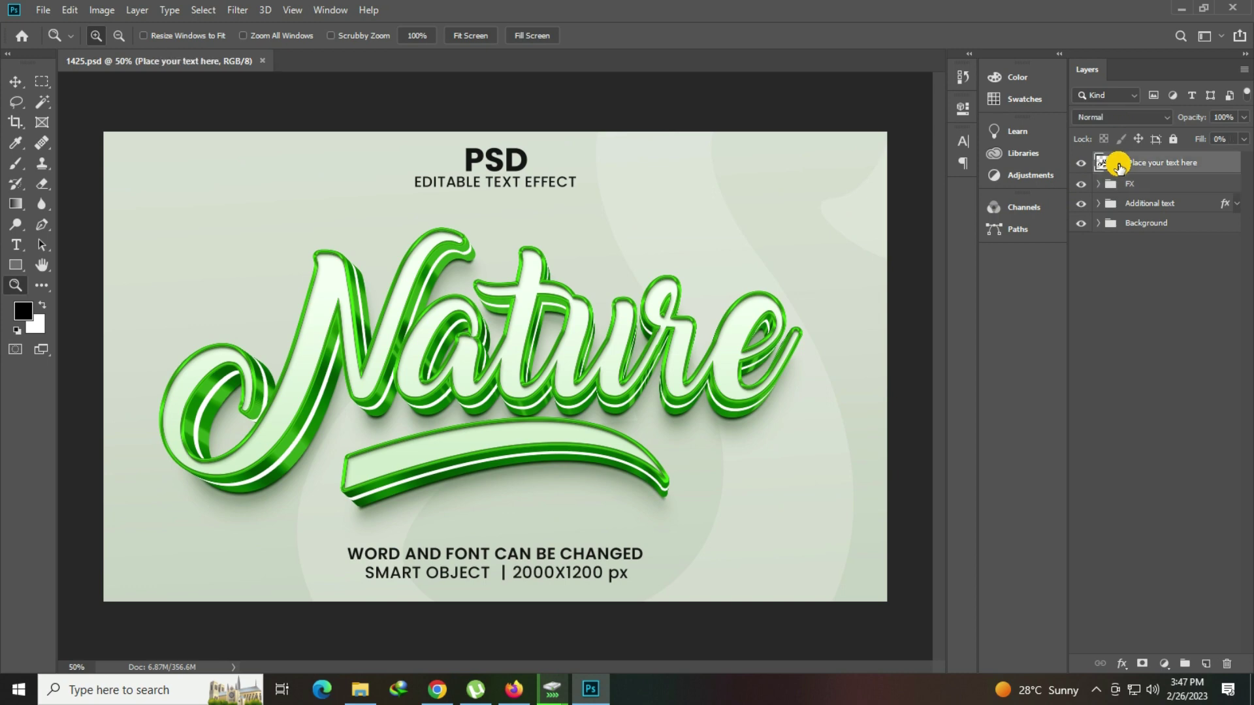
pyautogui.press('Escape')
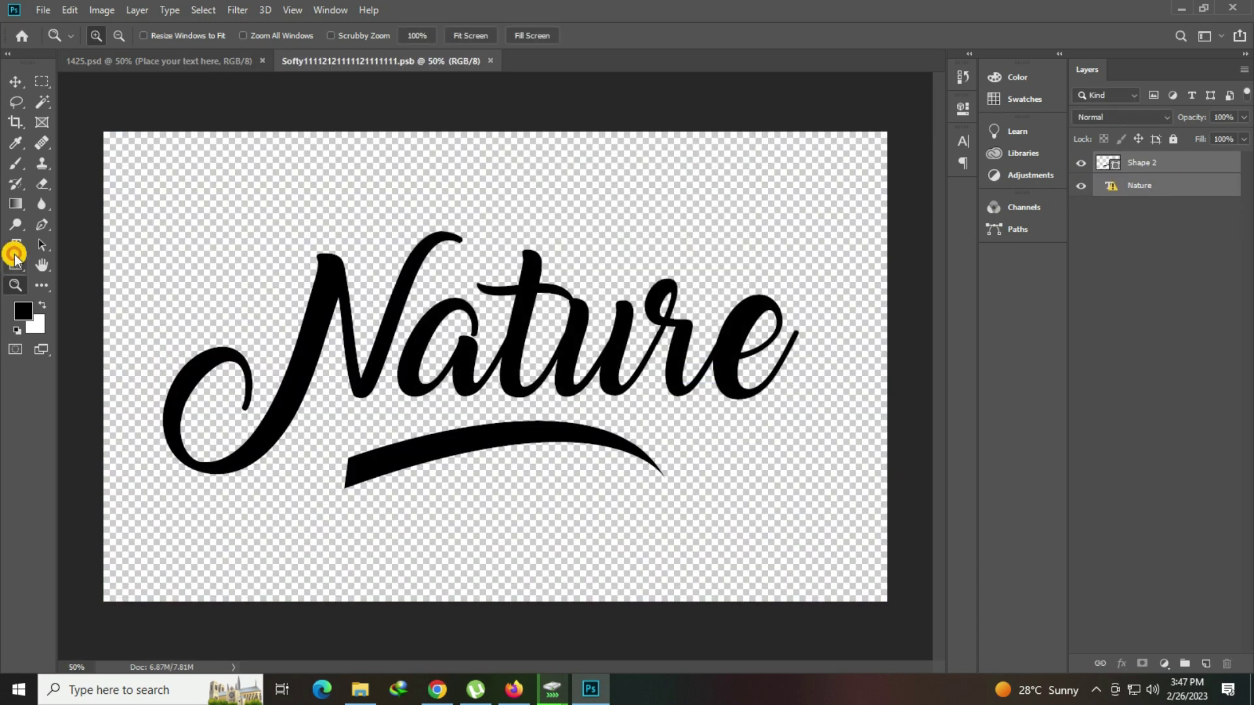
pyautogui.click(16, 244)
pyautogui.click(378, 353)
pyautogui.click(657, 298)
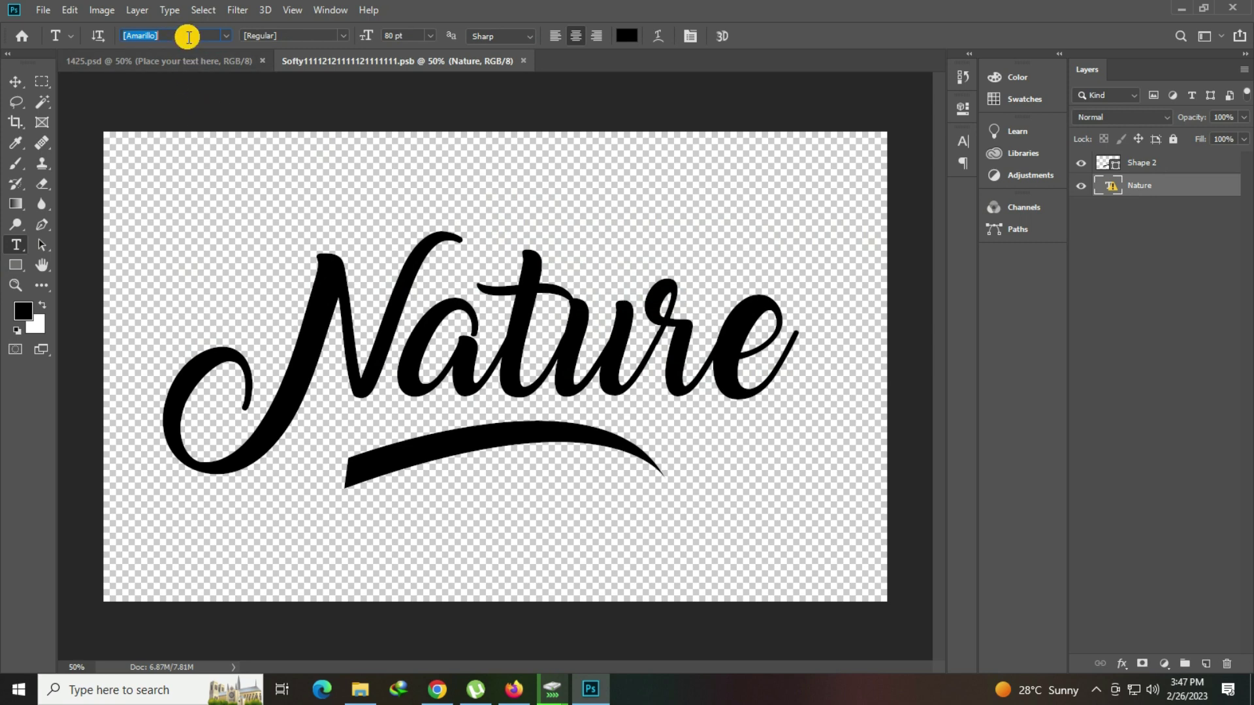
pyautogui.rightClick(187, 37)
pyautogui.click(226, 87)
# Step: Search Google for 'Amarillo font' and open its dafont.com page
pyautogui.click(514, 689)
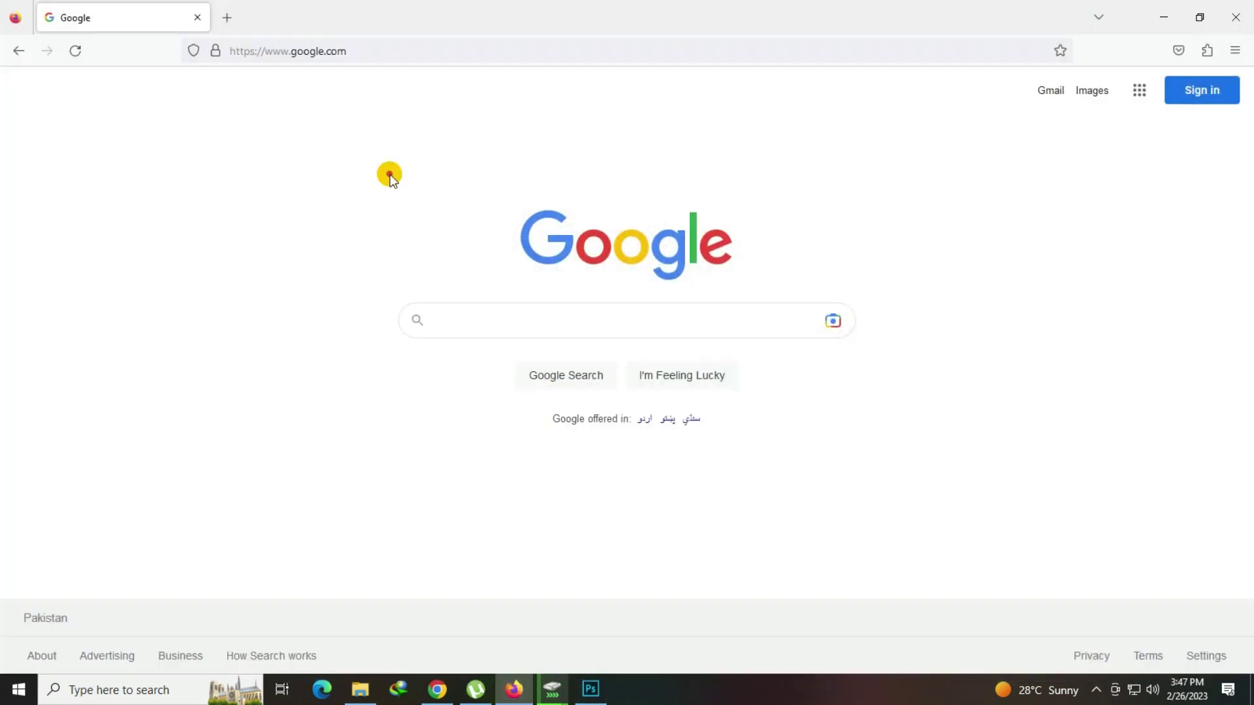
pyautogui.click(459, 313)
pyautogui.write('[Amarillo]')
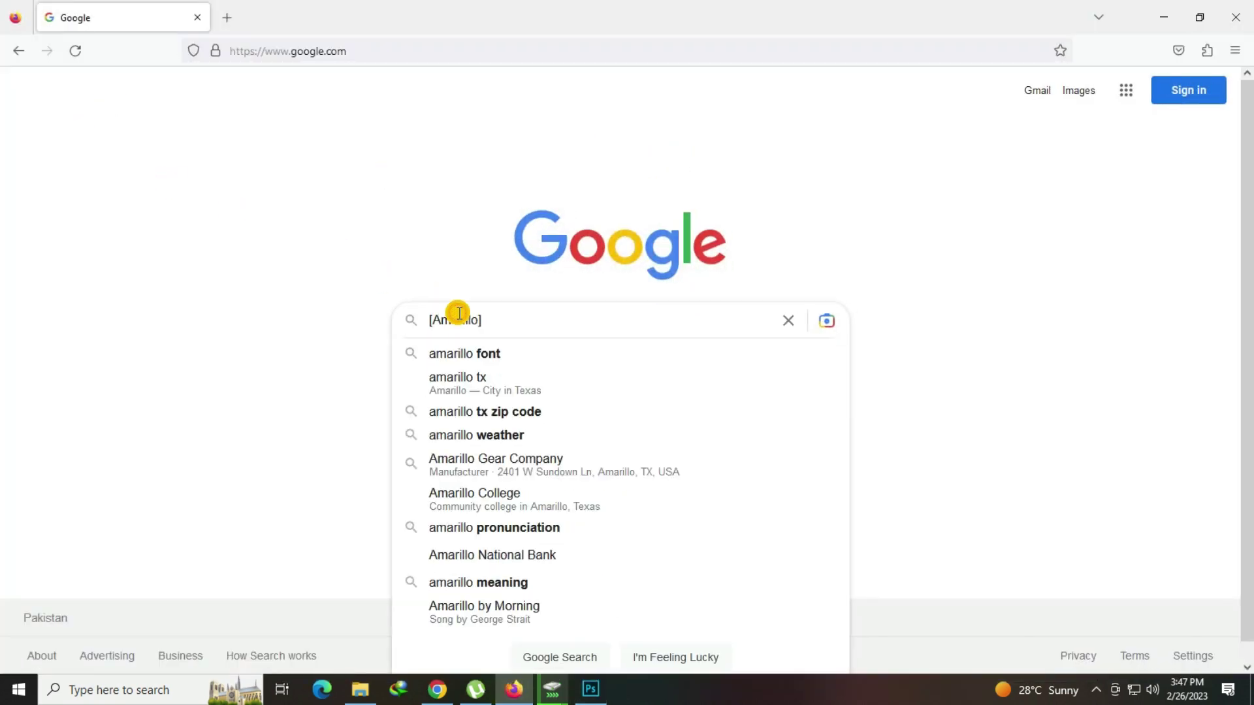
pyautogui.write(' font')
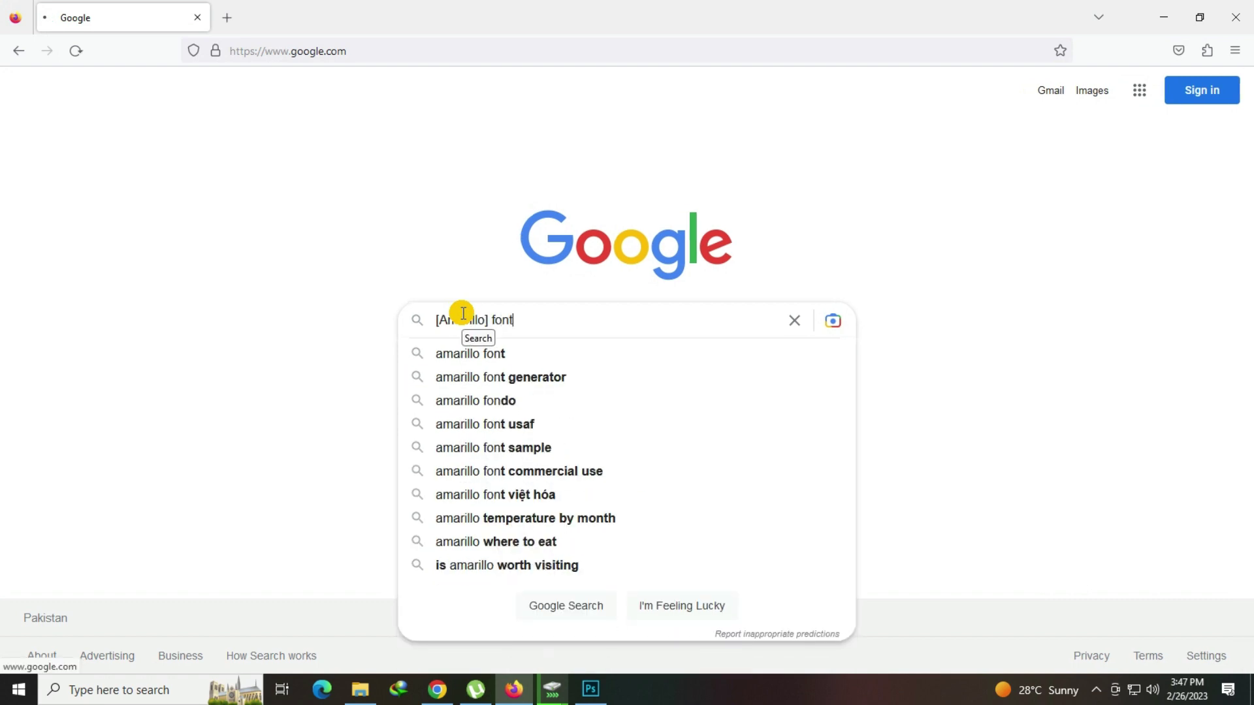
pyautogui.press('Return')
pyautogui.click(261, 240)
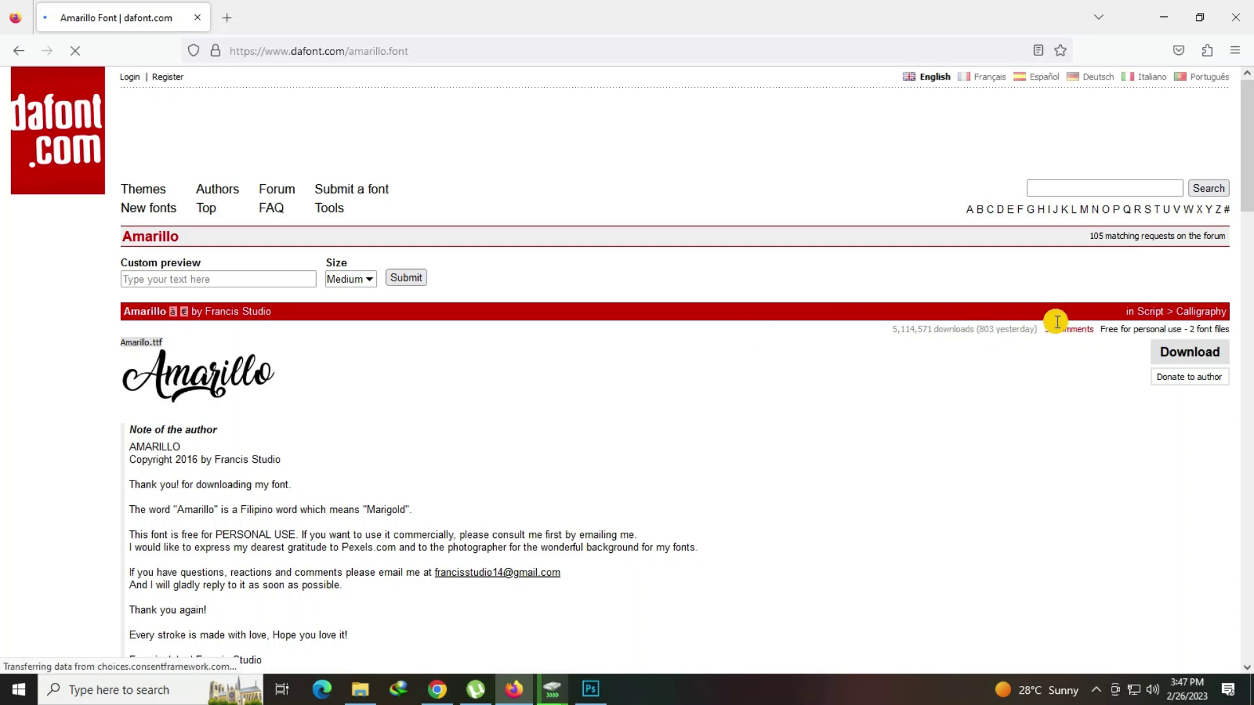
# Step: Download amarillo.zip and install the Amarillo.otf font from it
pyautogui.click(1175, 353)
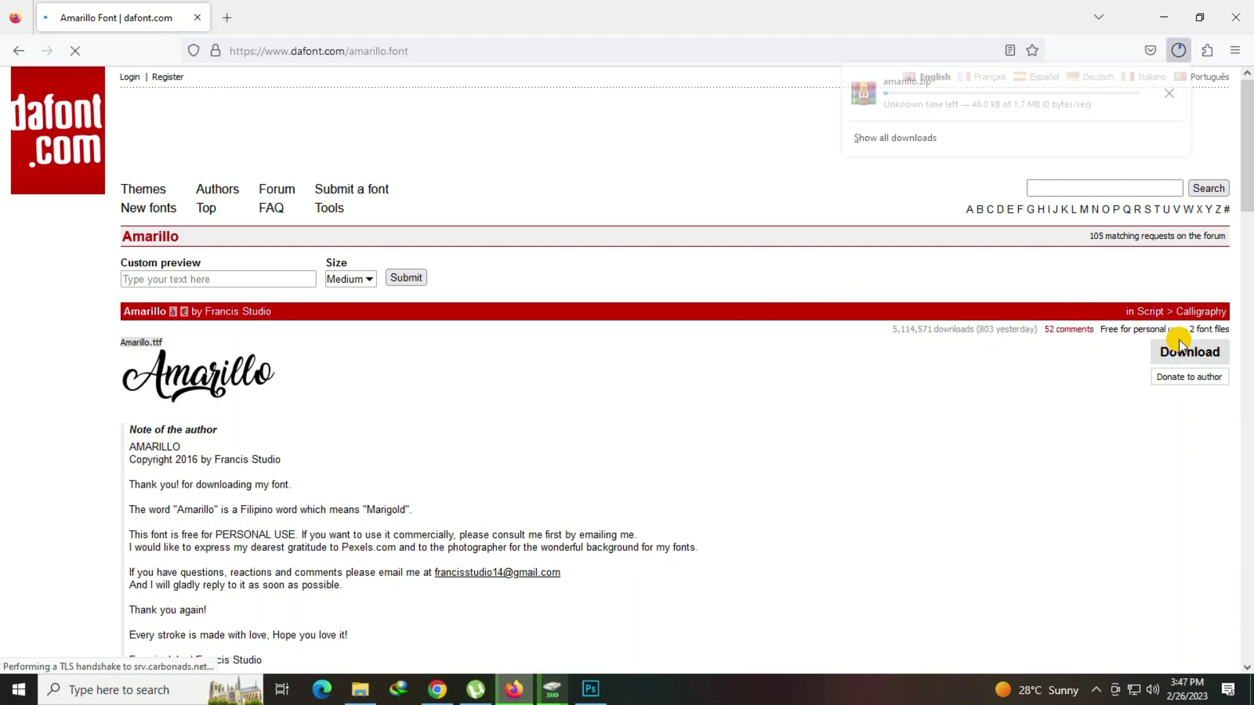
pyautogui.click(908, 111)
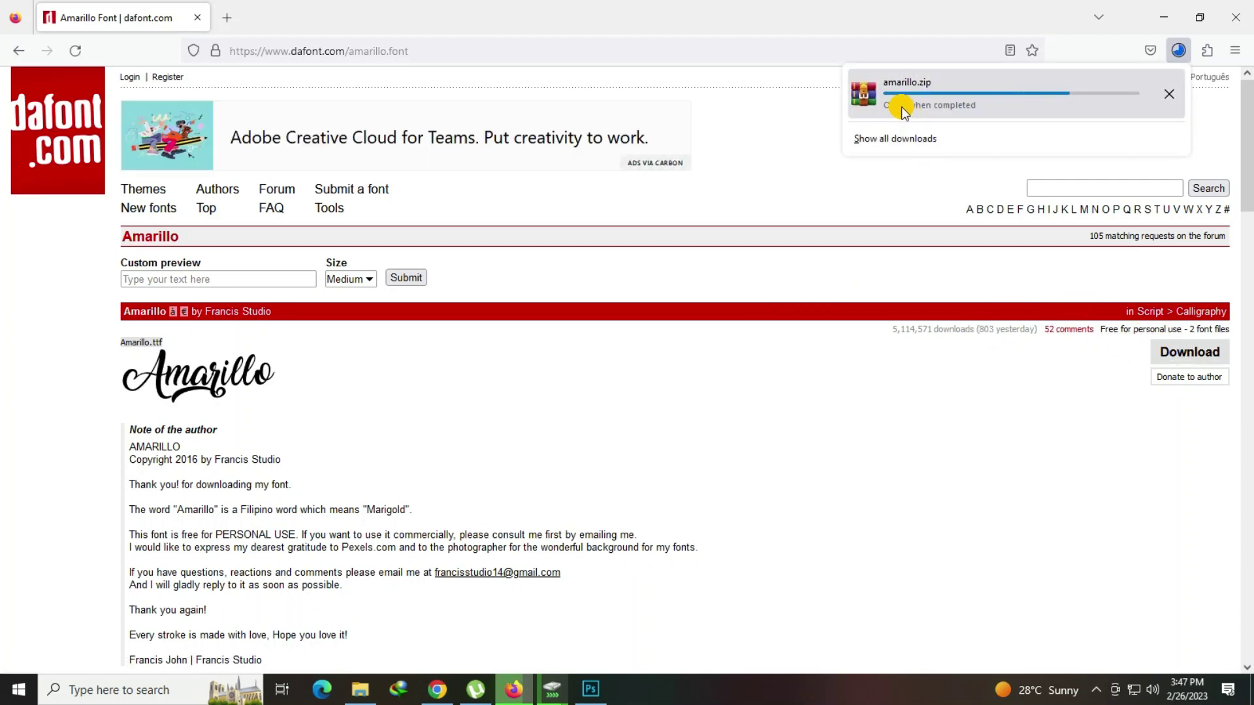
pyautogui.click(899, 95)
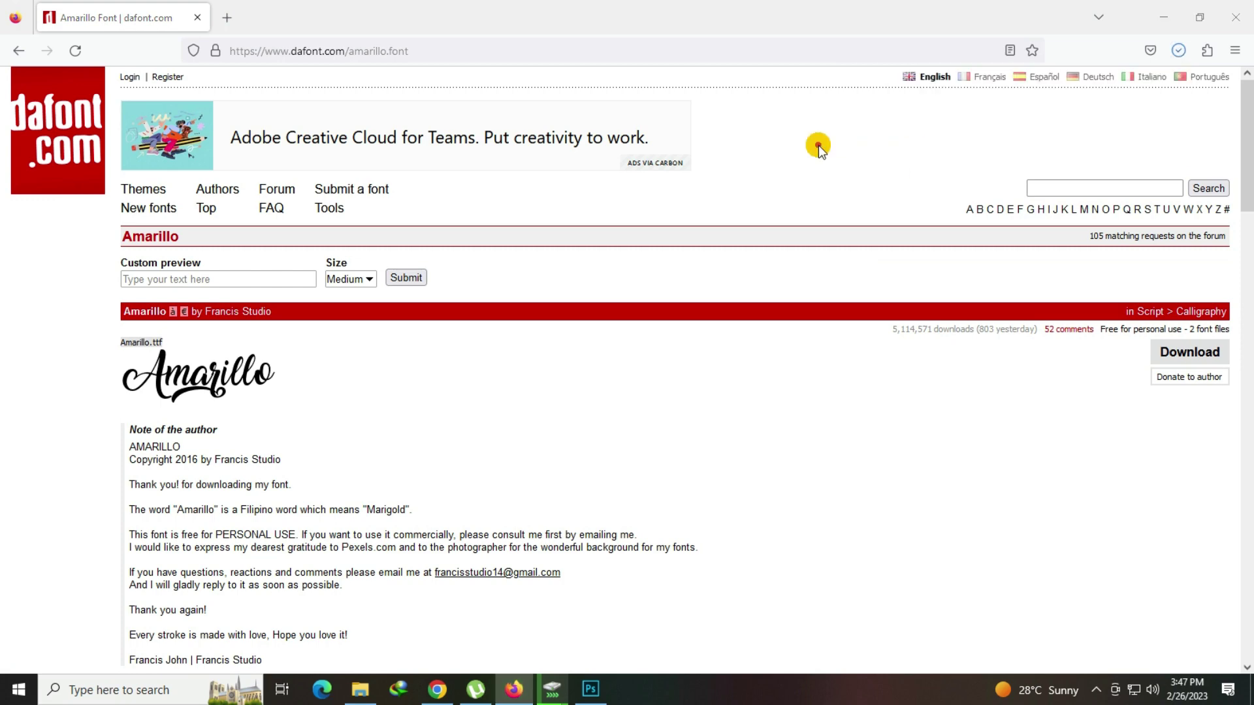
pyautogui.click(211, 318)
pyautogui.doubleClick(210, 318)
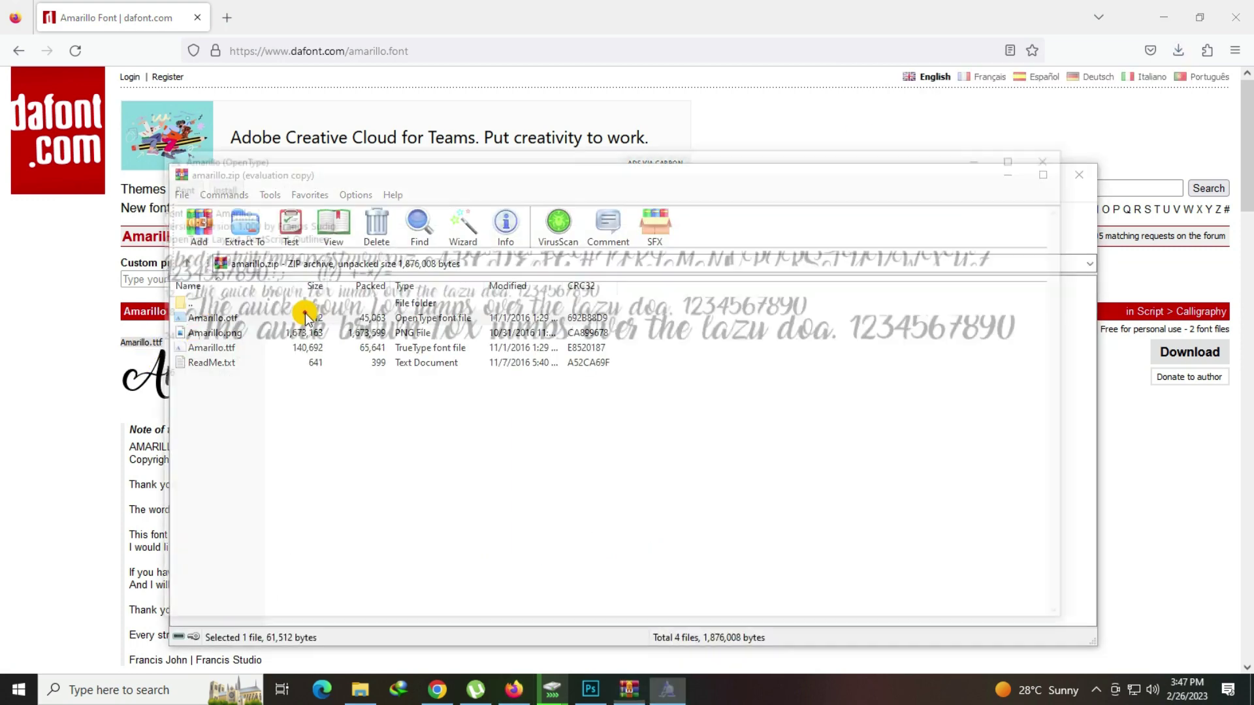
pyautogui.click(211, 183)
# Step: Replace the word Nature with Azhar in the smart object and save the .psb
pyautogui.click(597, 690)
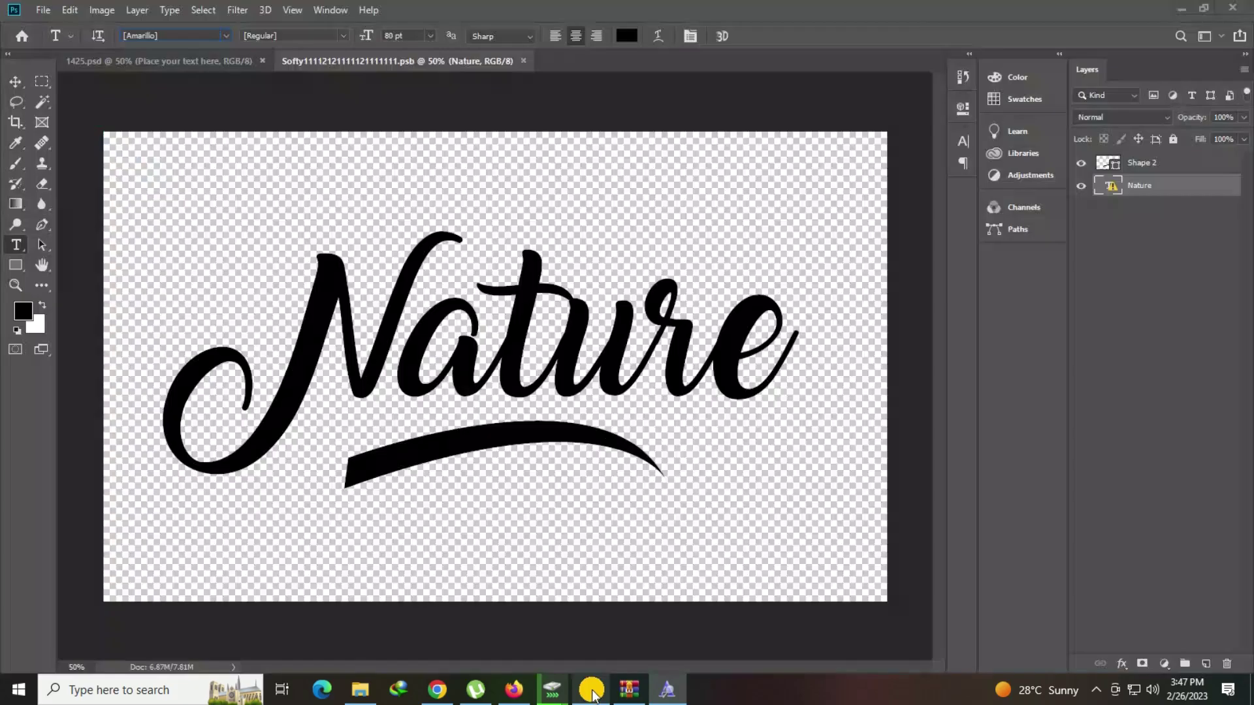
pyautogui.click(517, 373)
pyautogui.click(614, 298)
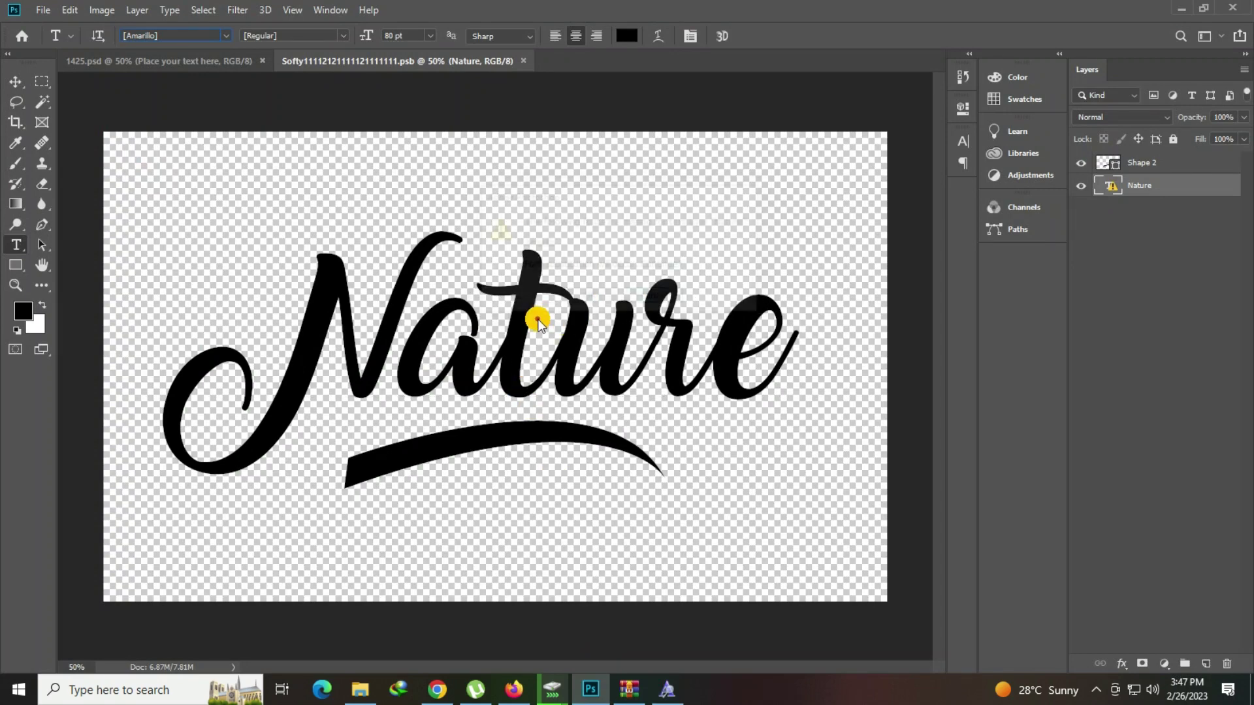
pyautogui.click(591, 288)
pyautogui.doubleClick(593, 305)
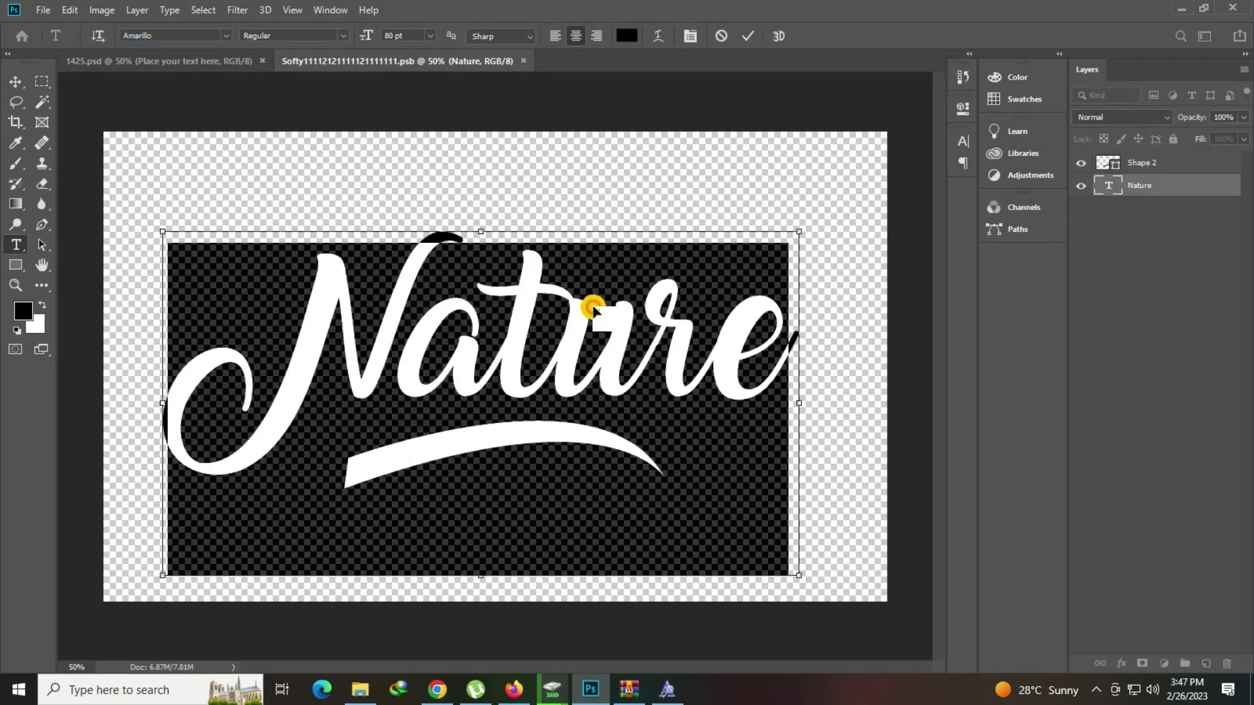
pyautogui.write('Azhar')
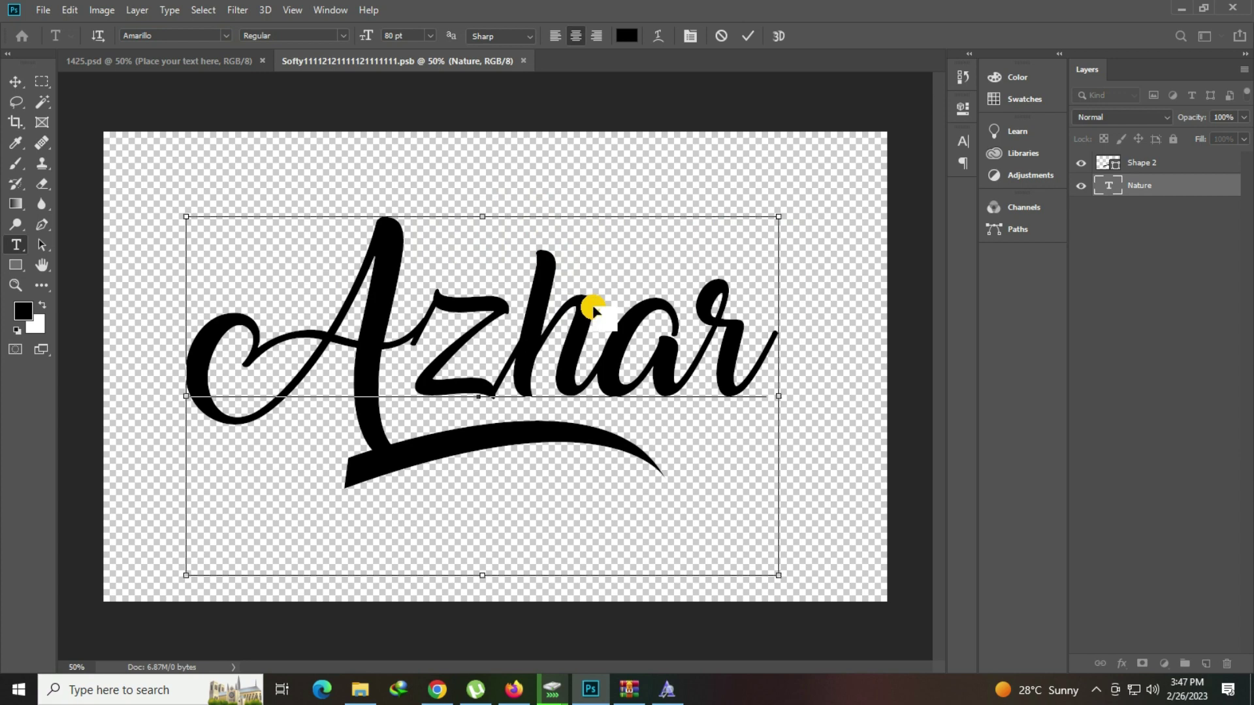
pyautogui.hotkey('ctrl', 'Return')
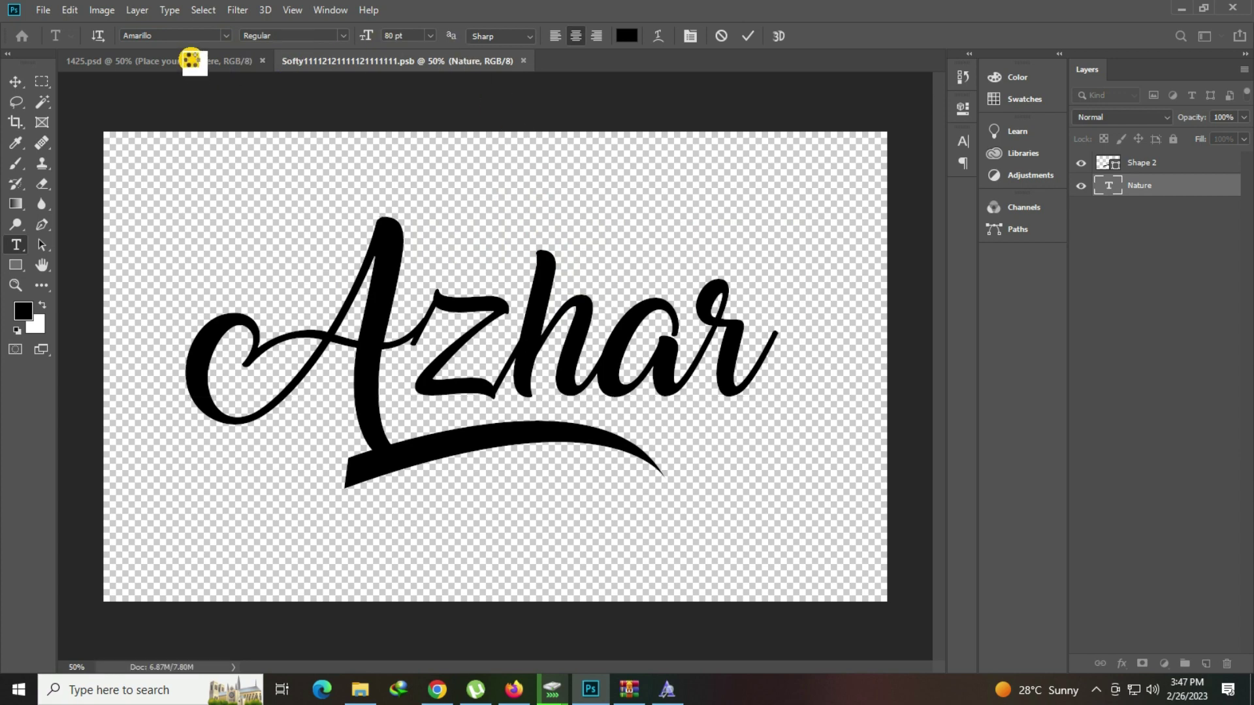
pyautogui.hotkey('ctrl', 's')
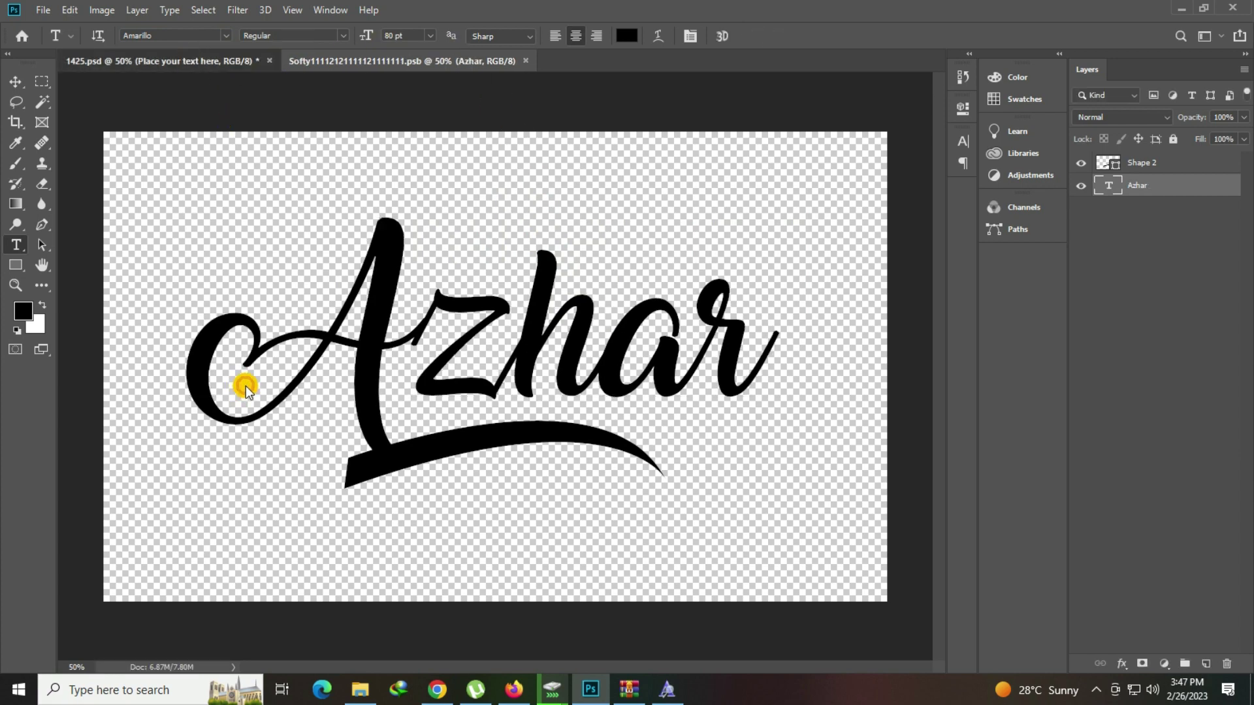
# Step: Check the green 3D Azhar result in 1425.psd, then close it without saving
pyautogui.hotkey('ctrl', 'Tab')
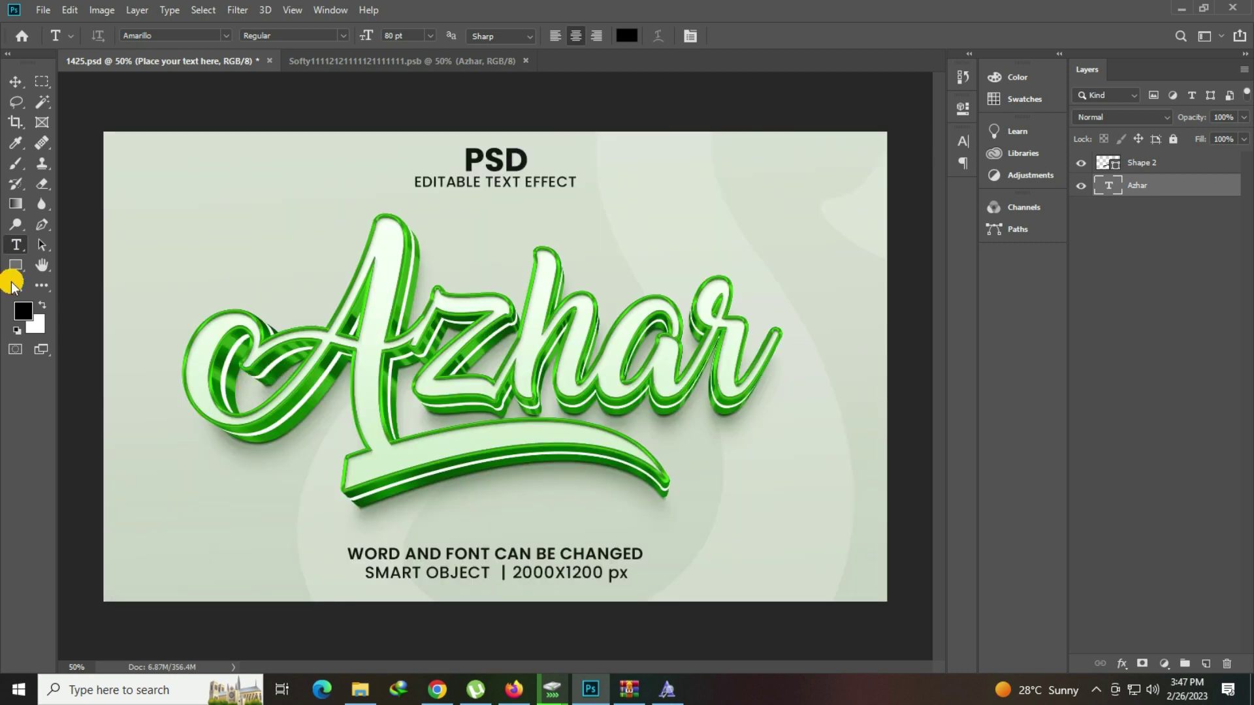
pyautogui.press('z')
pyautogui.hotkey('ctrl', '1')
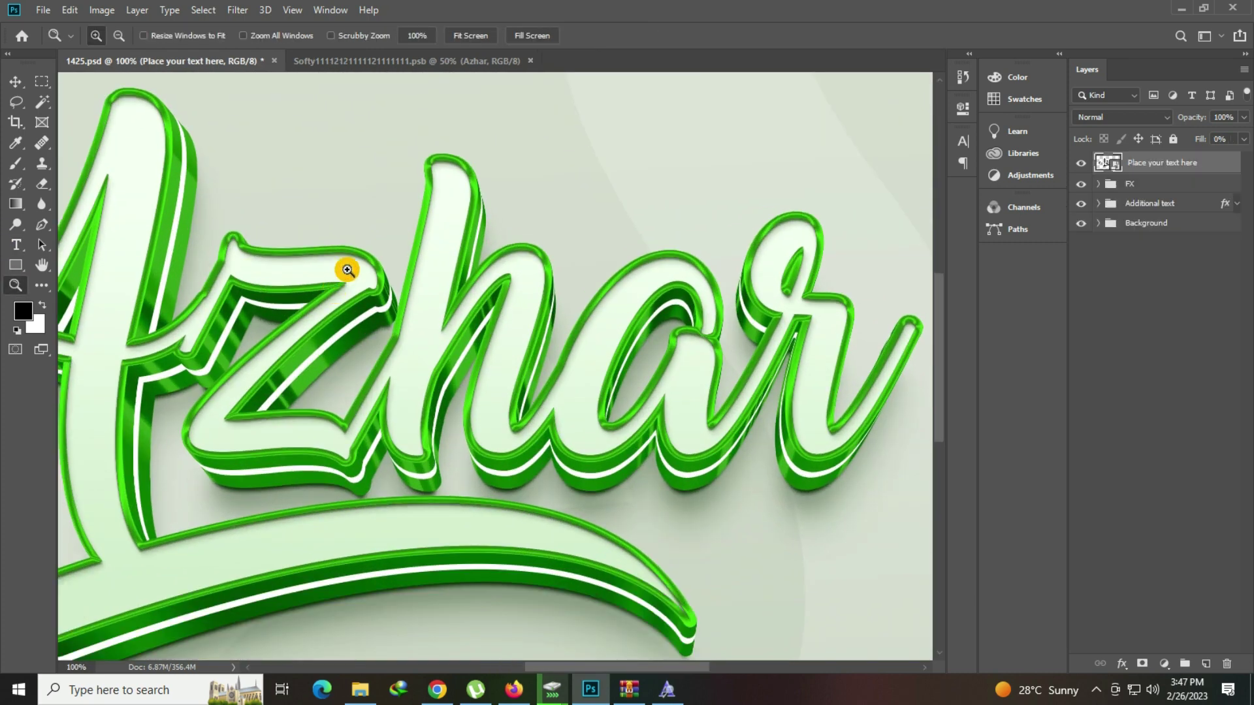
pyautogui.rightClick(375, 284)
pyautogui.click(375, 283)
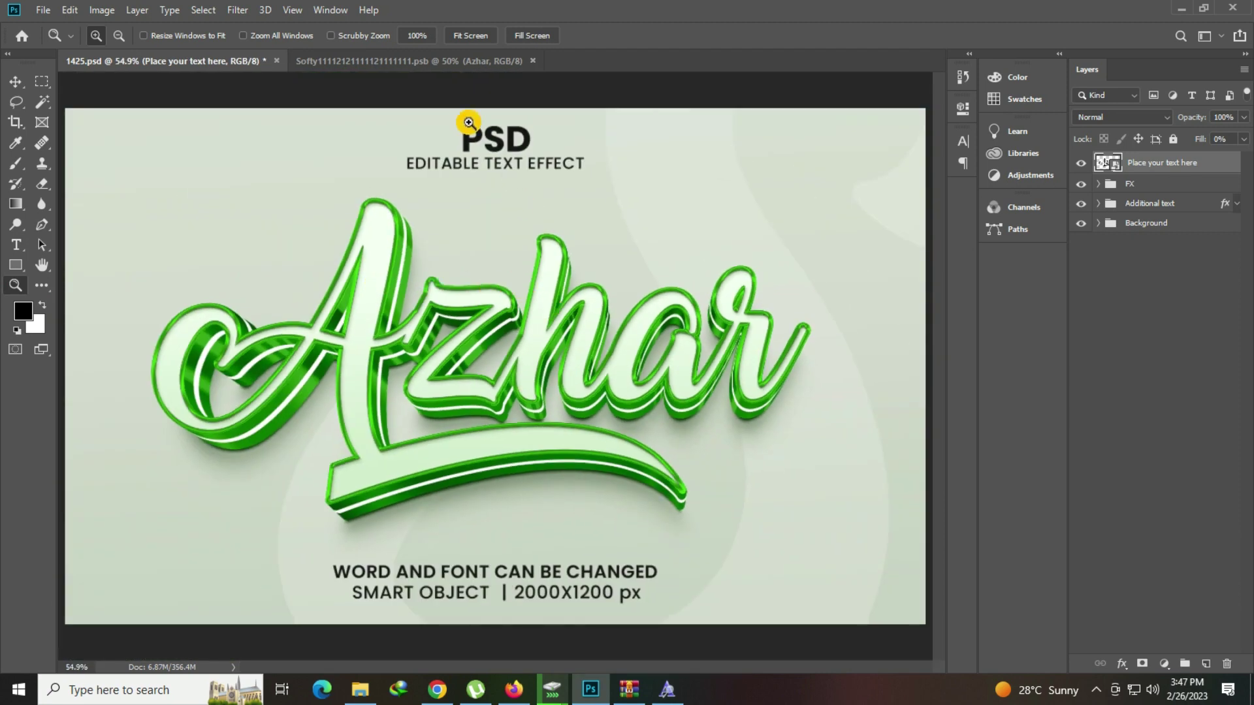
pyautogui.click(277, 60)
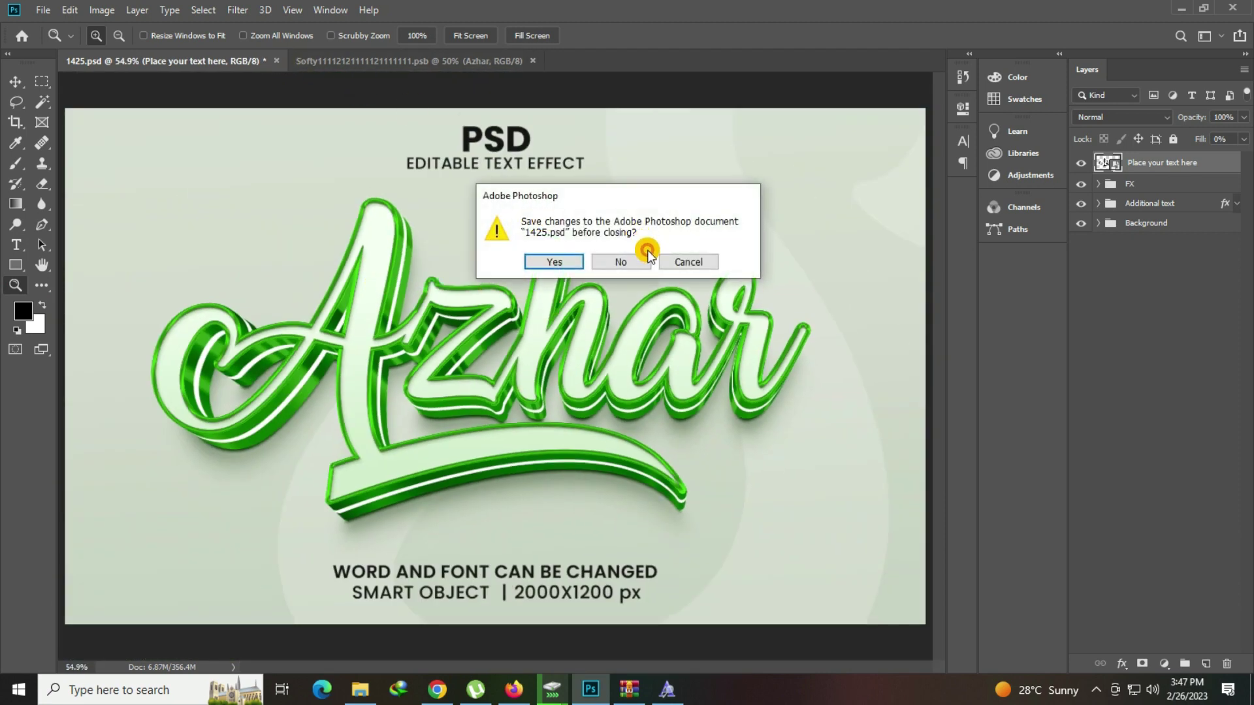
pyautogui.click(620, 261)
# Step: Preview the 1560, Robot 1594 and Olive 1625 template images
pyautogui.click(360, 689)
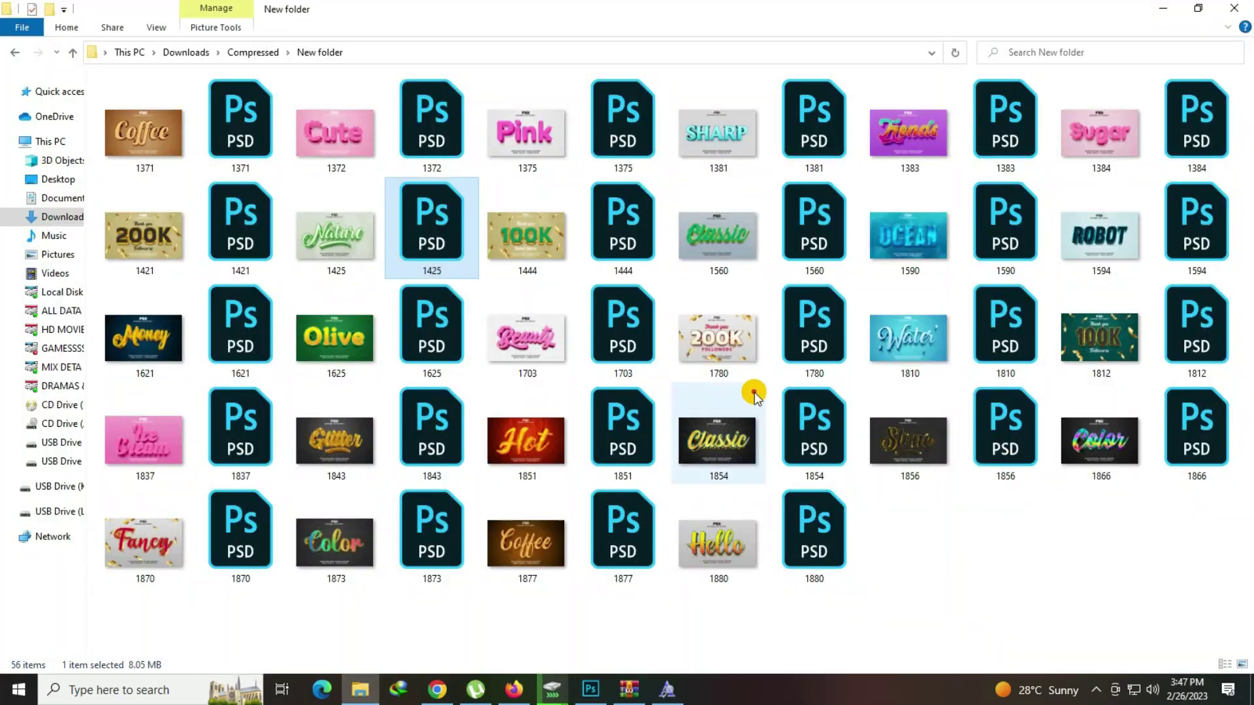
pyautogui.doubleClick(736, 245)
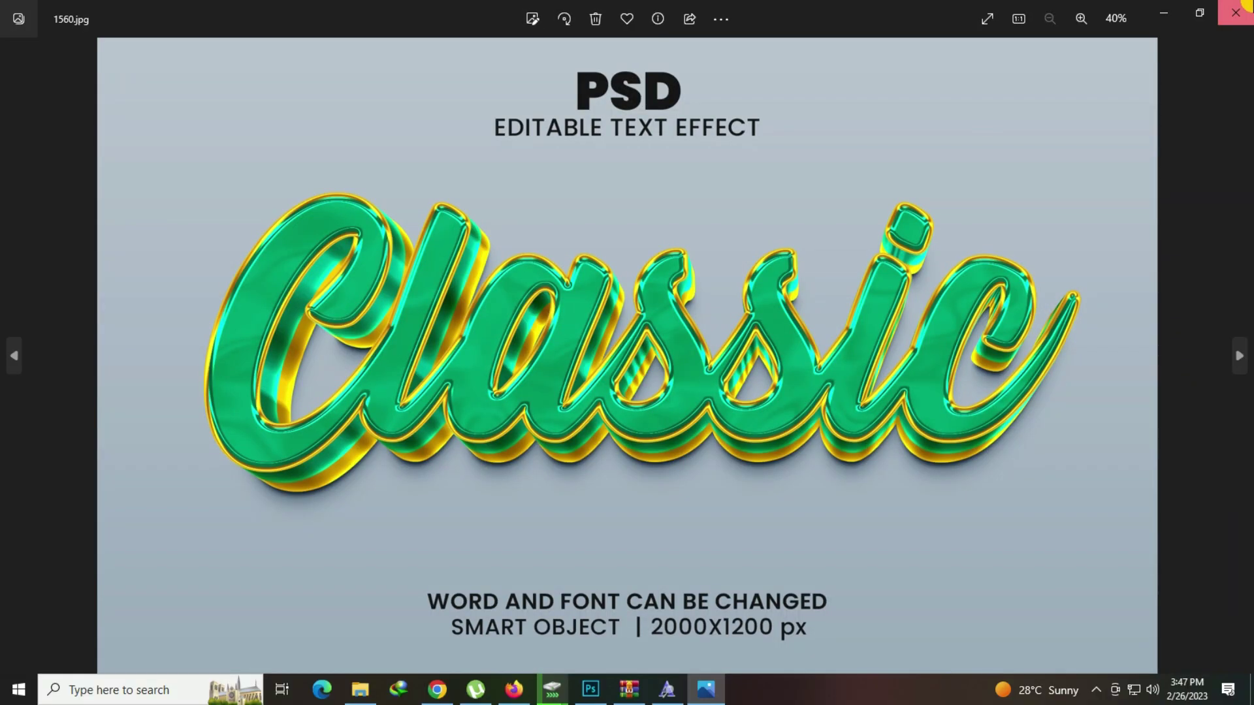
pyautogui.click(1236, 11)
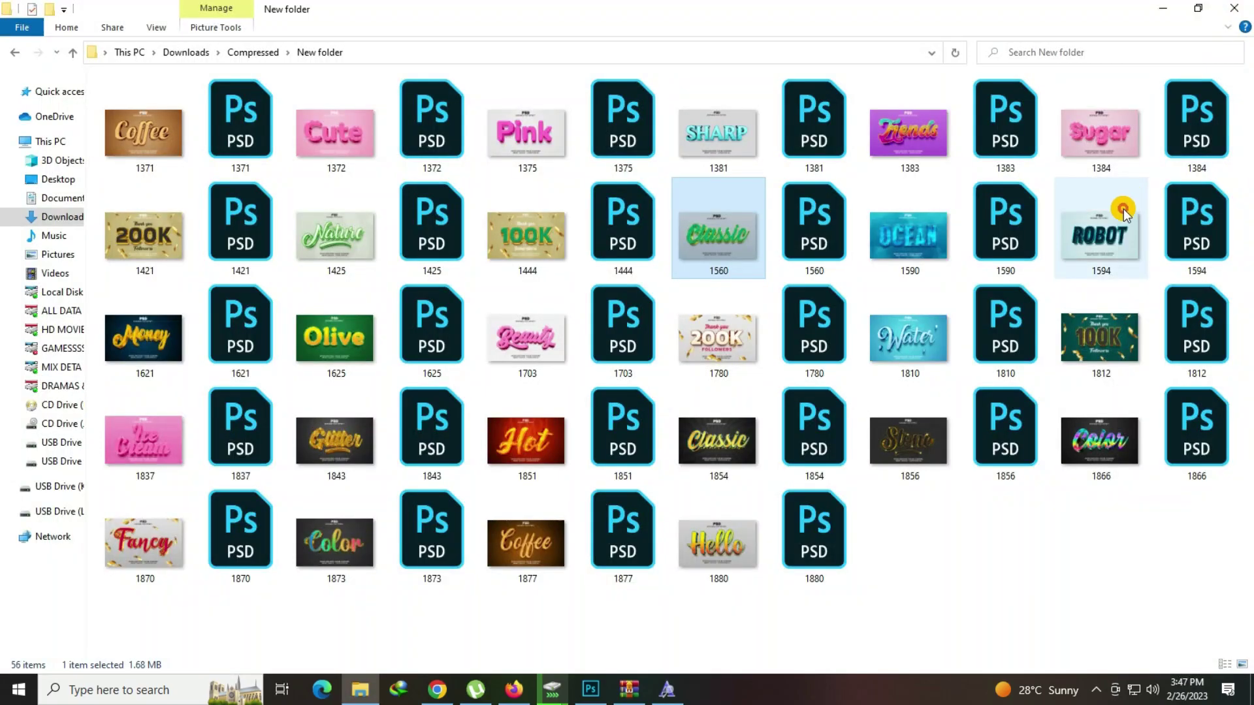
pyautogui.doubleClick(1111, 233)
pyautogui.click(1236, 11)
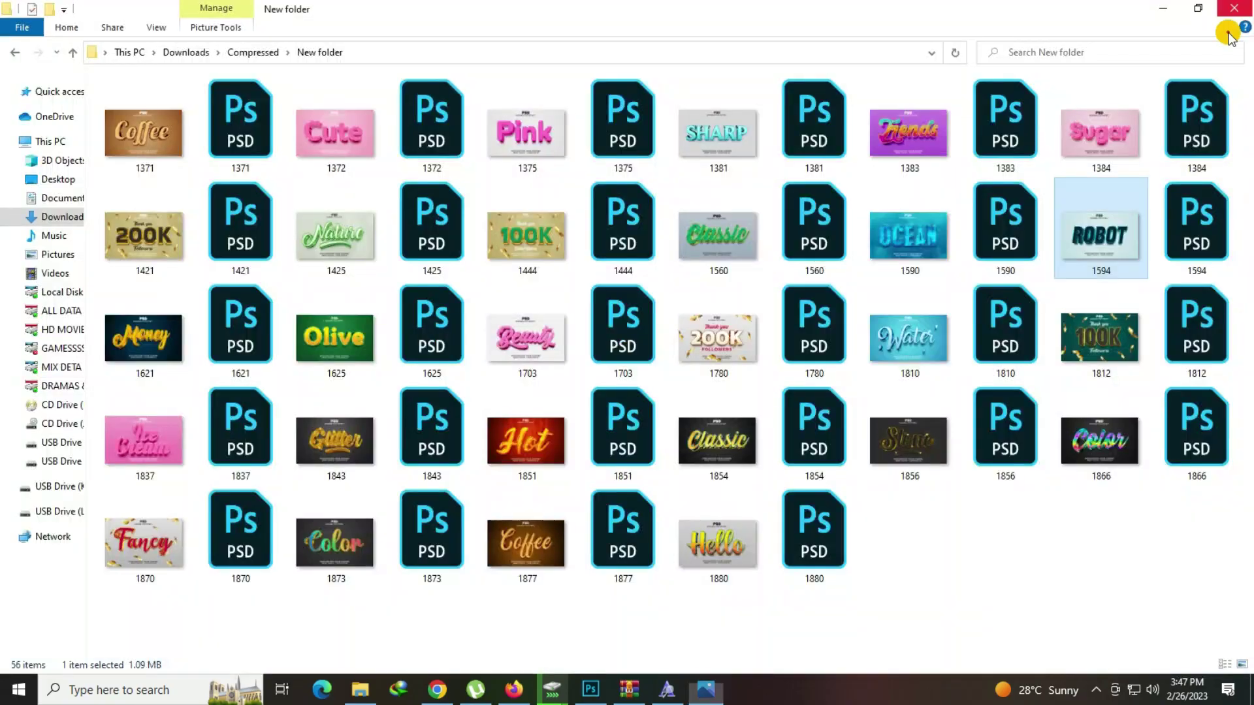
pyautogui.click(336, 332)
pyautogui.doubleClick(336, 331)
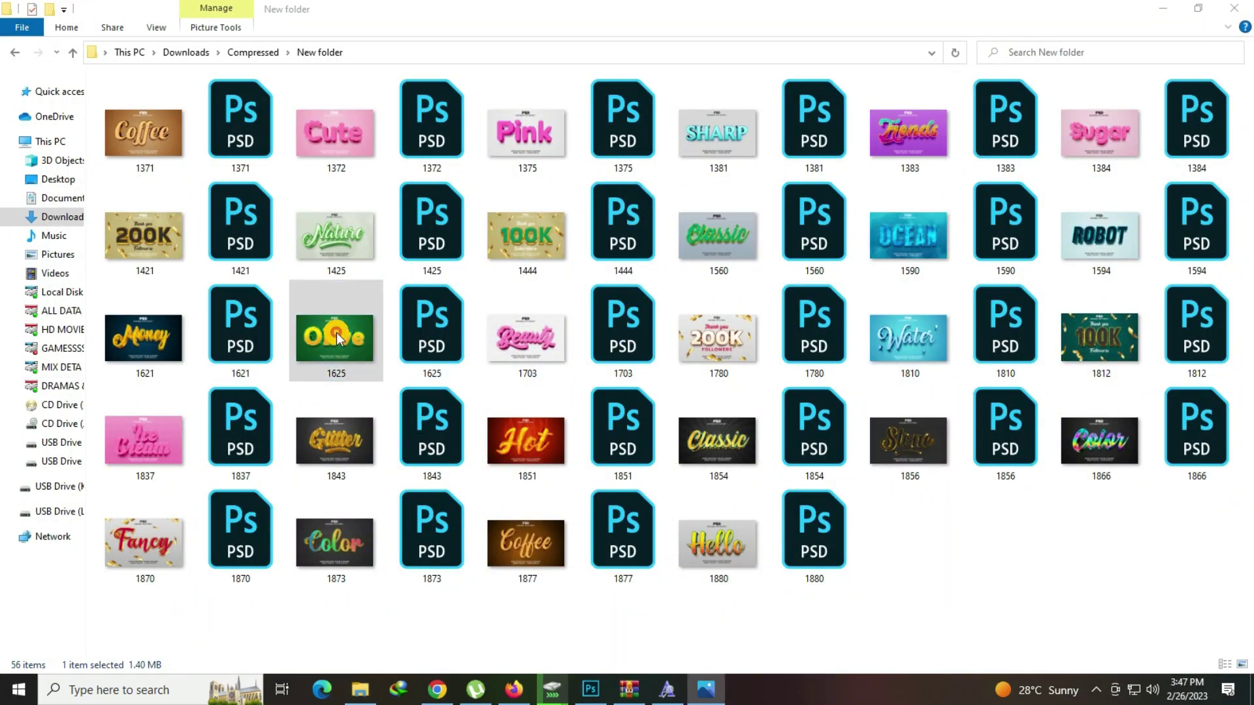
pyautogui.click(1236, 12)
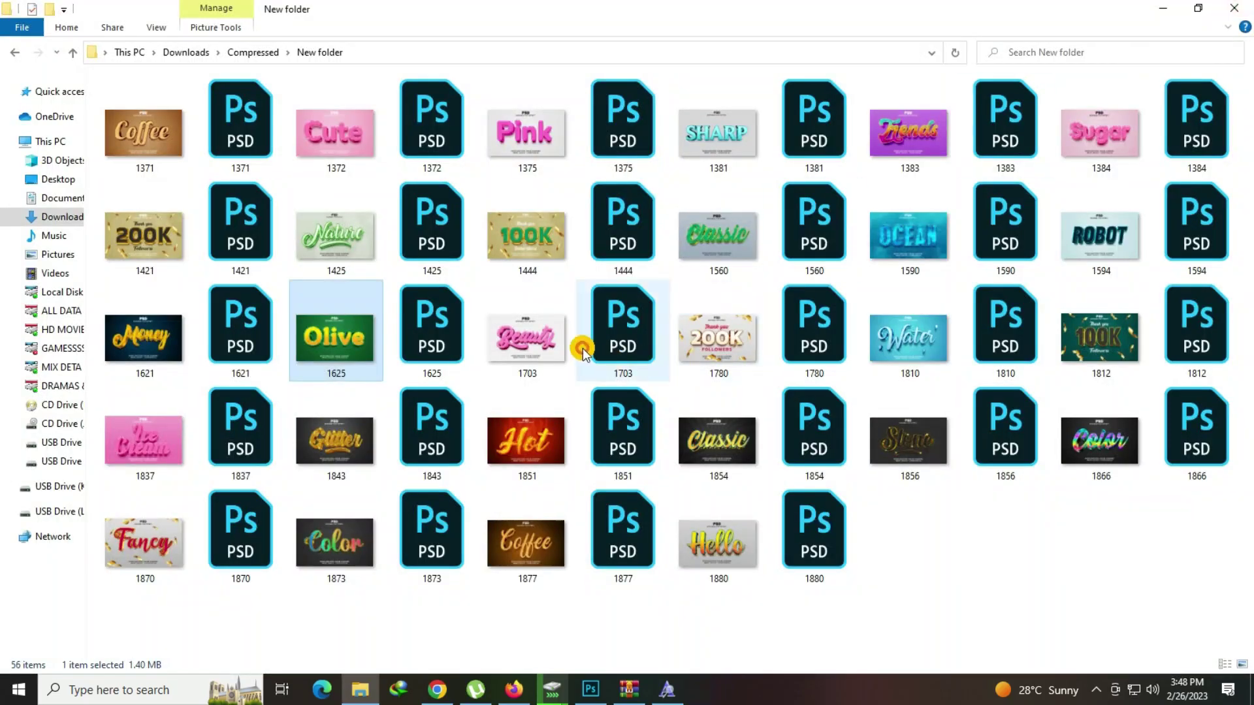
# Step: Preview the Beauty 1703 image, then open the 1703 Beauty PSD in Photoshop
pyautogui.click(526, 332)
pyautogui.doubleClick(527, 332)
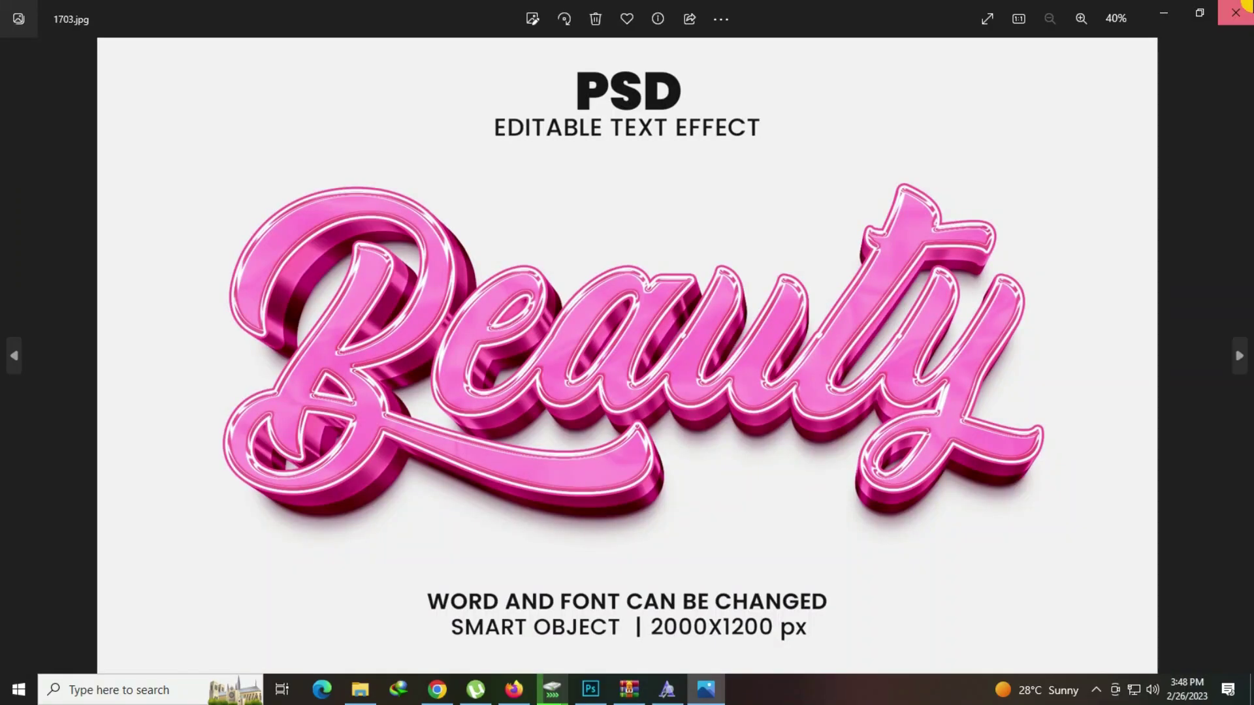
pyautogui.click(1236, 12)
pyautogui.click(634, 323)
pyautogui.doubleClick(633, 320)
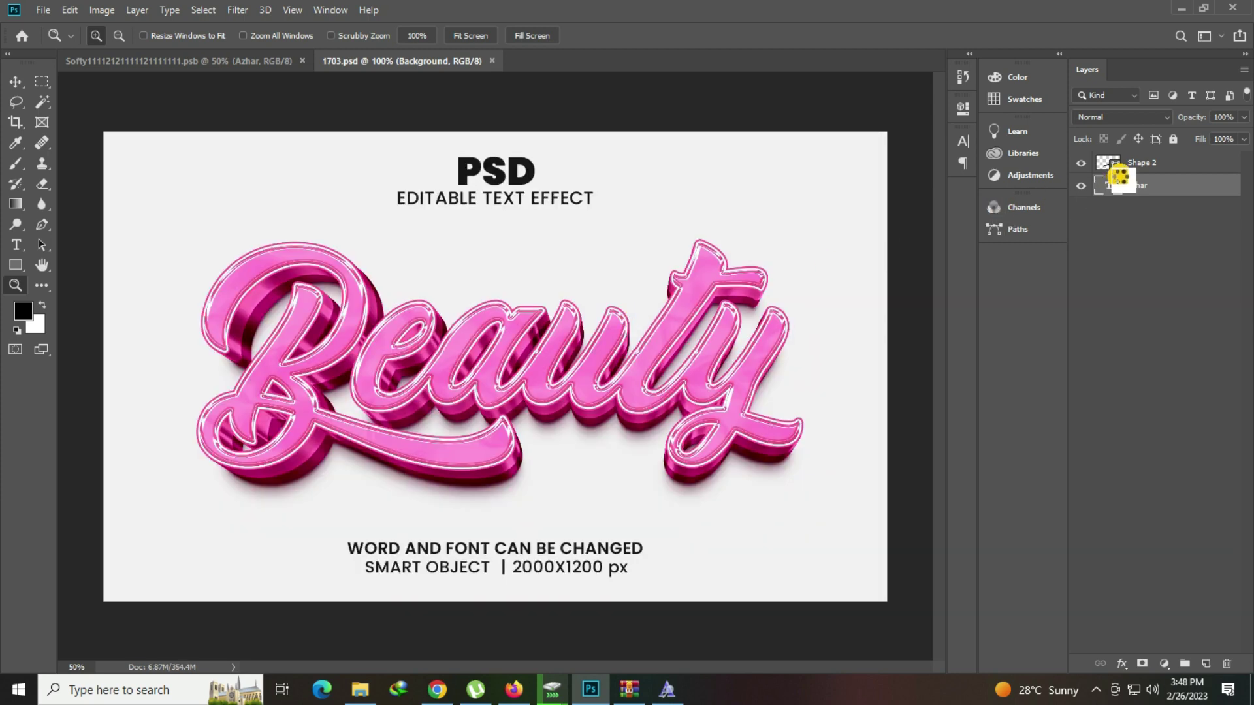
# Step: Open the Beauty smart object and copy its missing font name, Cheetah, from the font field
pyautogui.doubleClick(1114, 167)
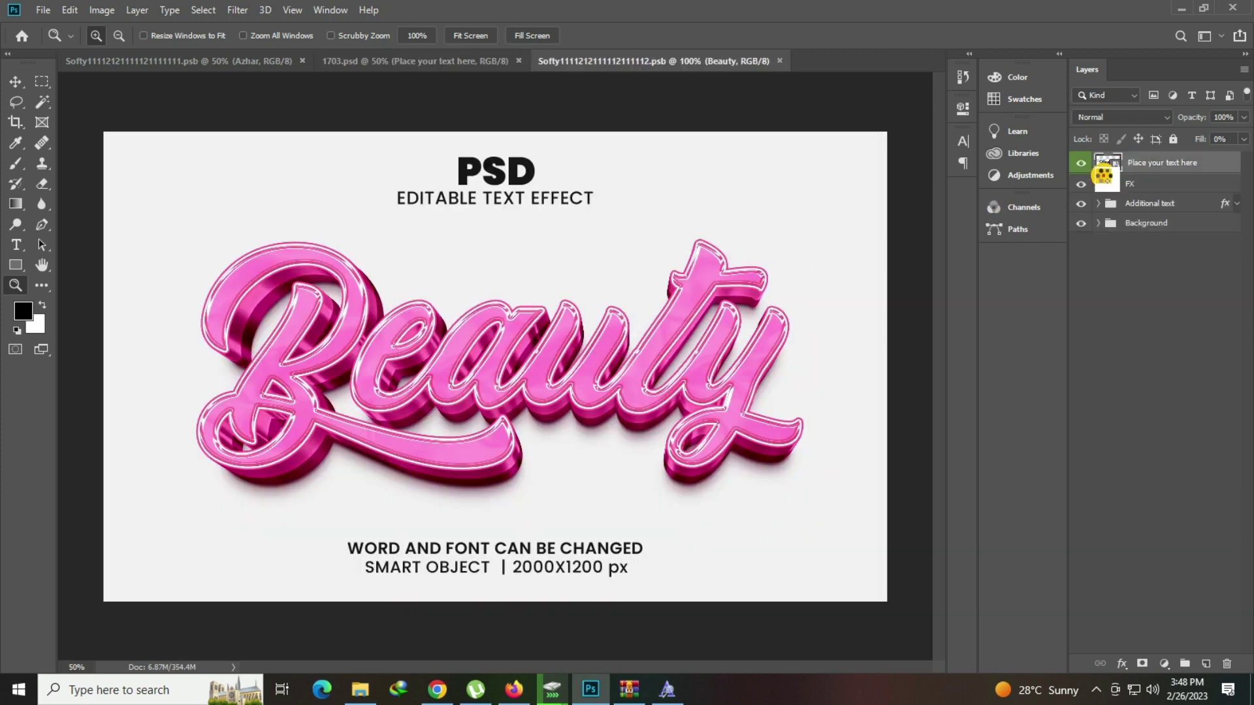
pyautogui.click(690, 379)
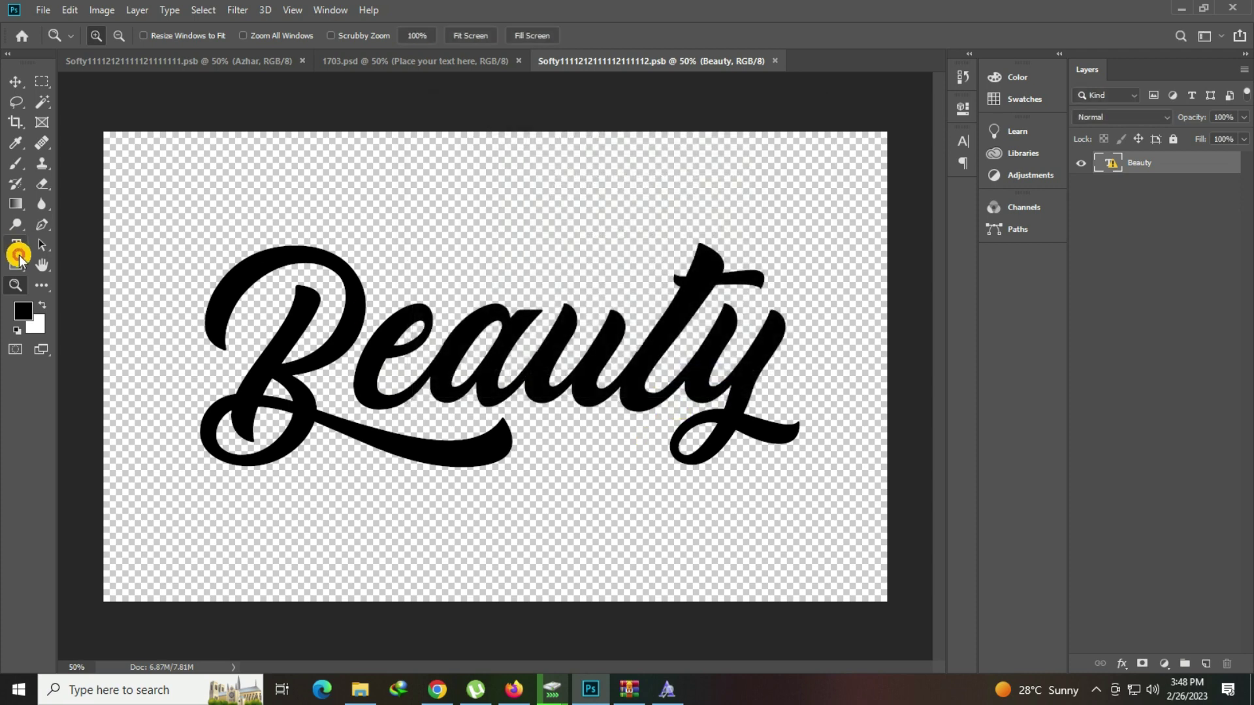
pyautogui.click(16, 245)
pyautogui.click(420, 348)
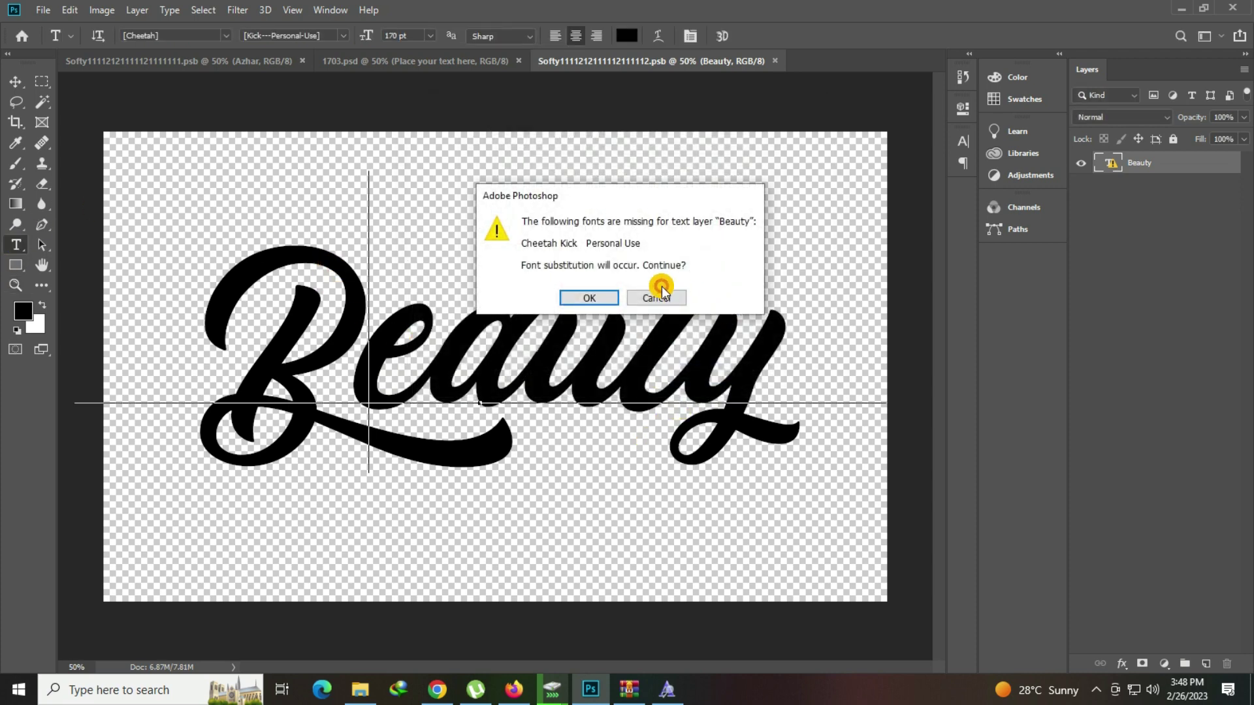
pyautogui.click(656, 284)
pyautogui.rightClick(174, 33)
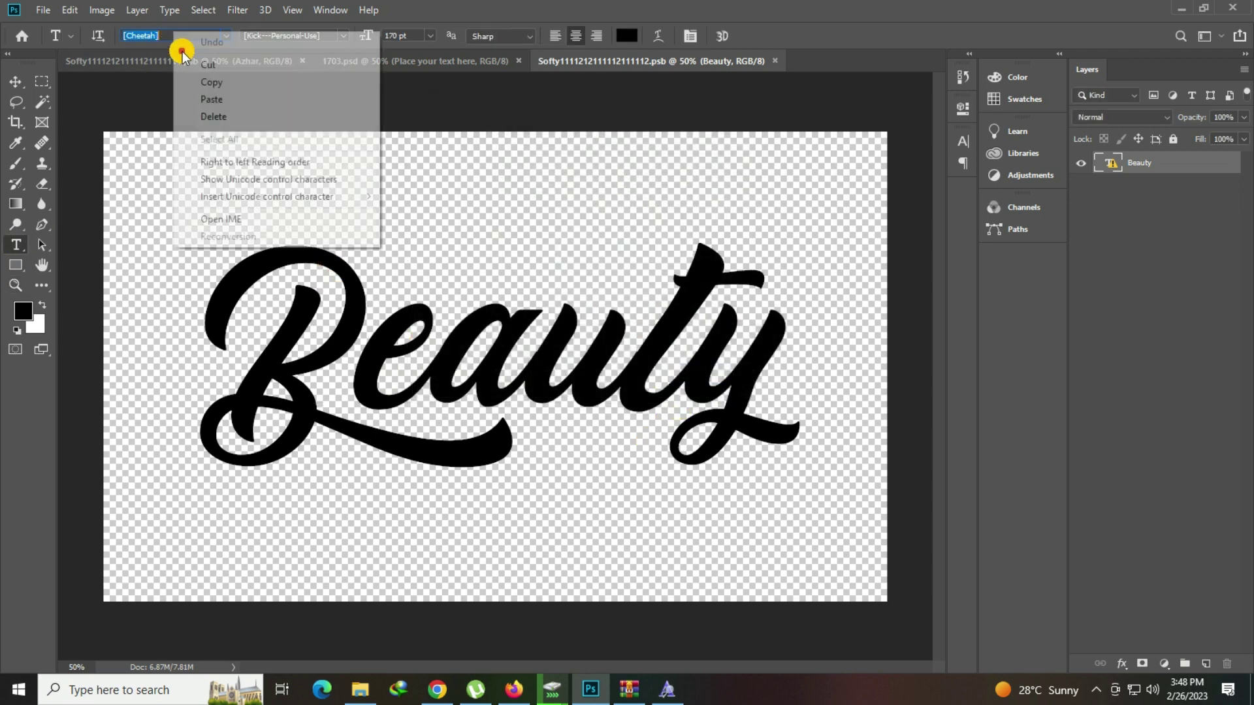
pyautogui.click(211, 81)
pyautogui.click(514, 689)
# Step: Search DaFont for Cheetah and download the Cheetah Kick font
pyautogui.click(1092, 186)
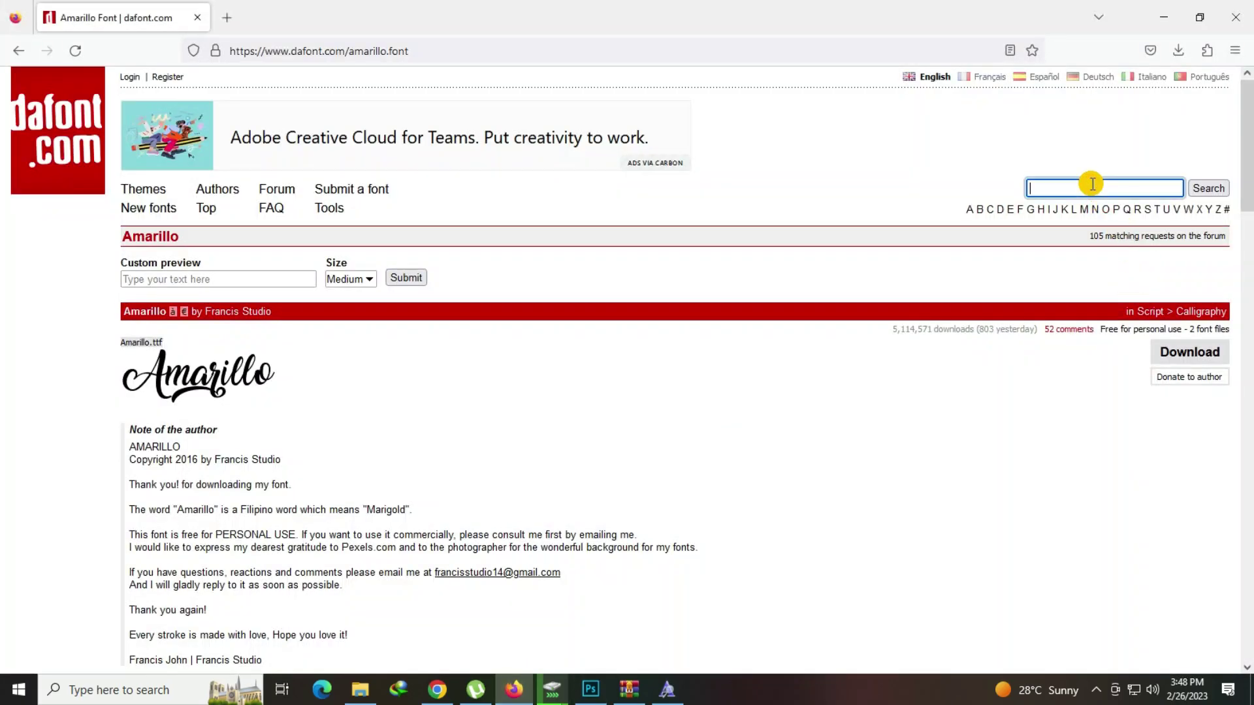
pyautogui.press('Return')
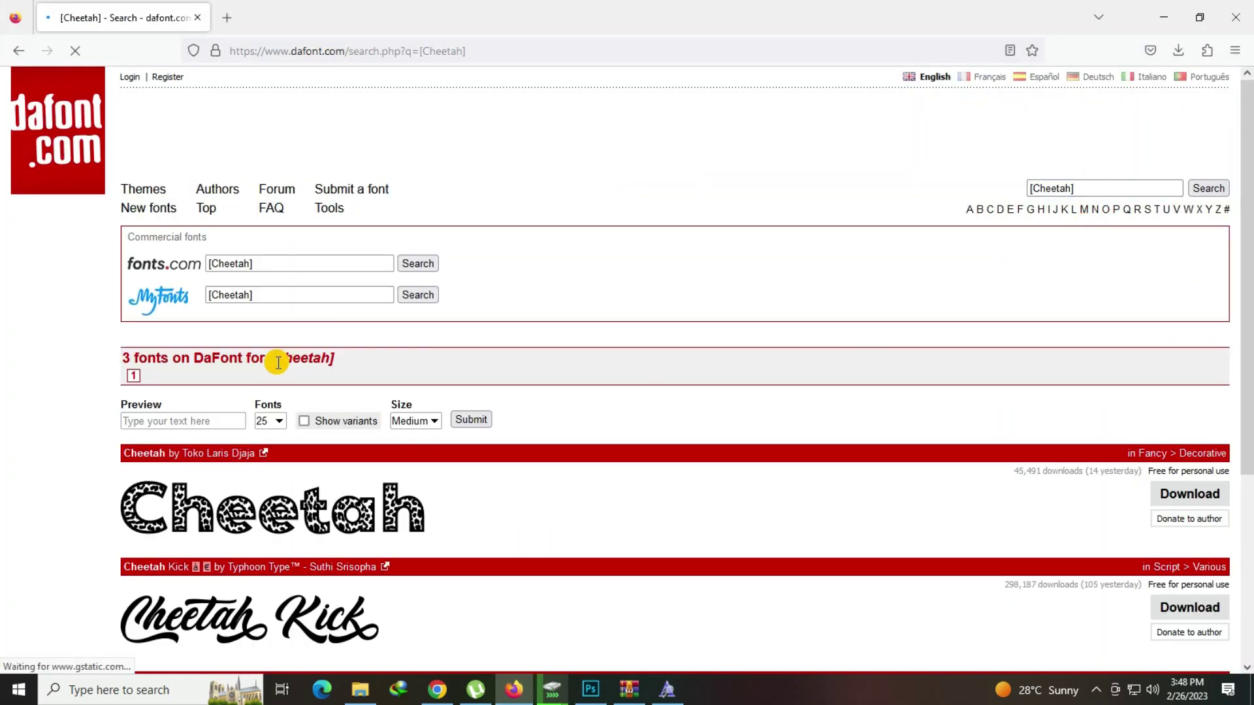
pyautogui.scroll(-2, 287, 476)
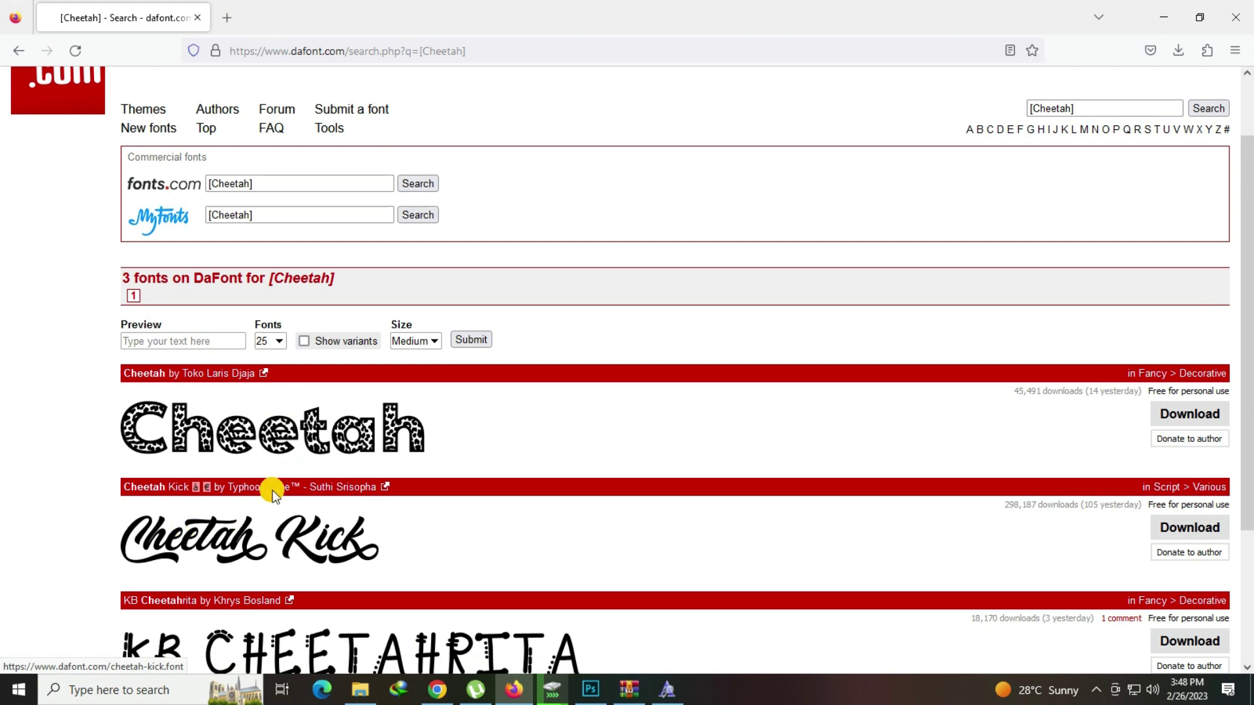
pyautogui.click(1182, 527)
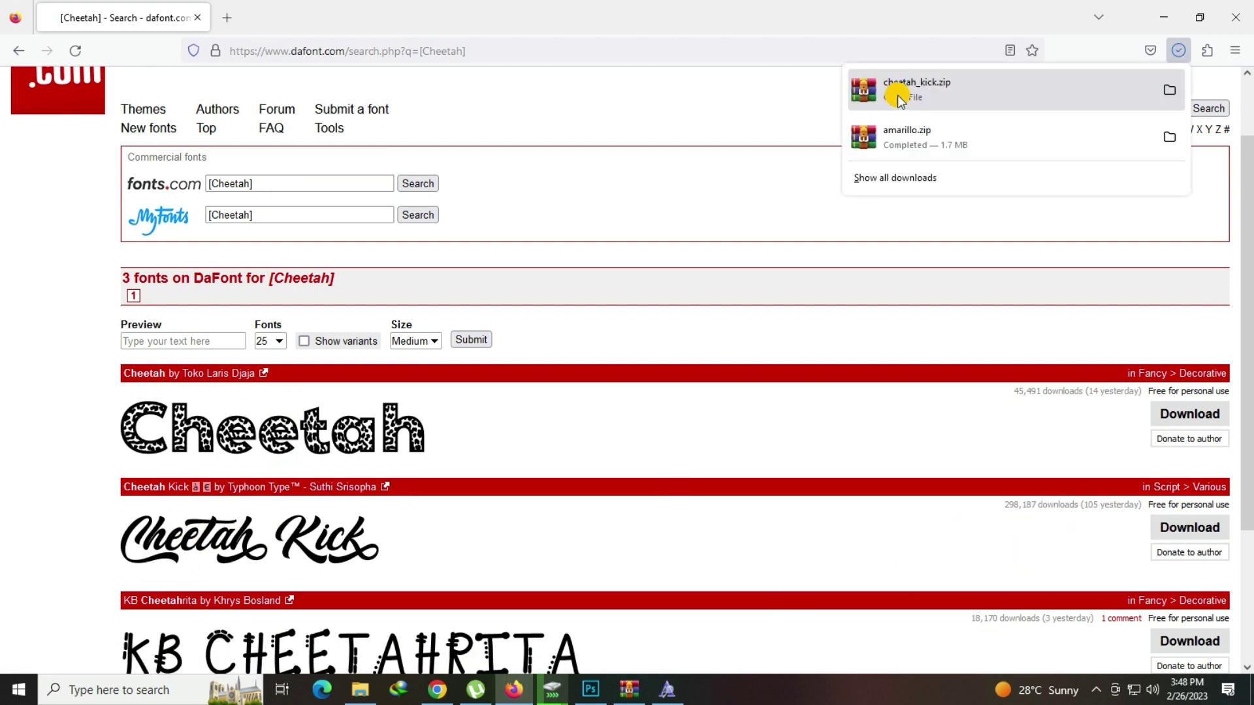
# Step: Install Cheetah Kick from the downloaded cheetah_kick.zip
pyautogui.click(914, 92)
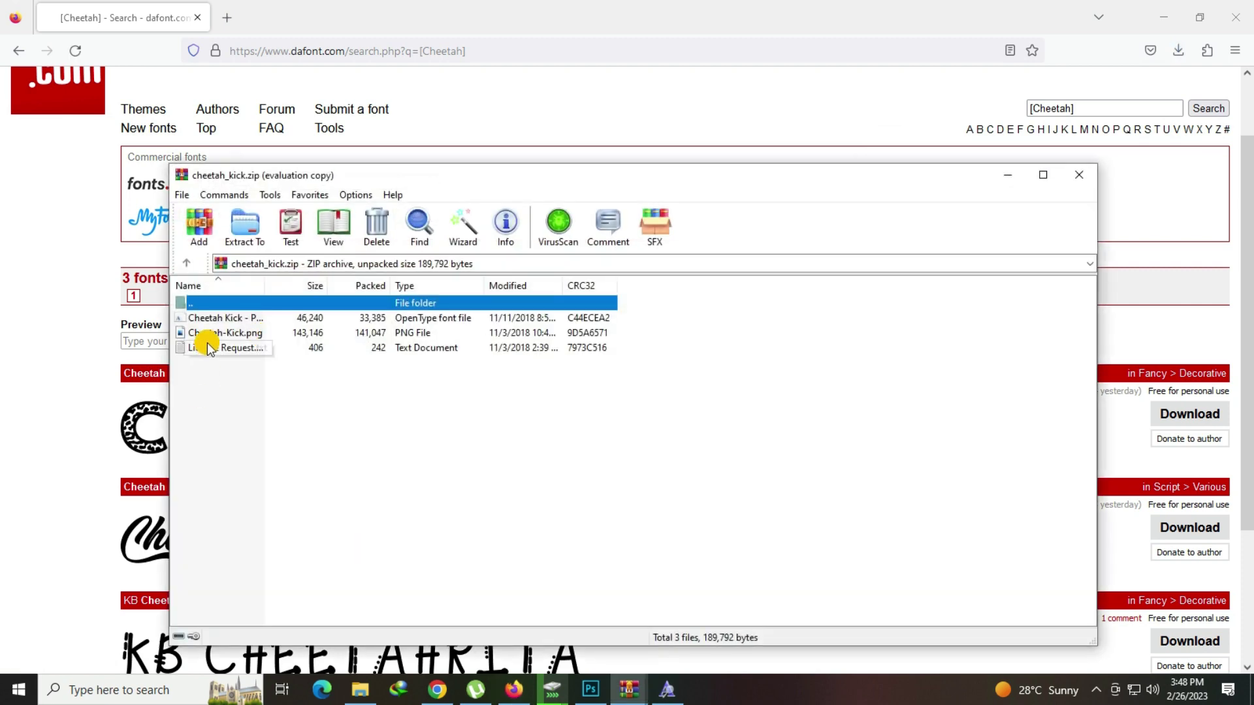
pyautogui.doubleClick(215, 318)
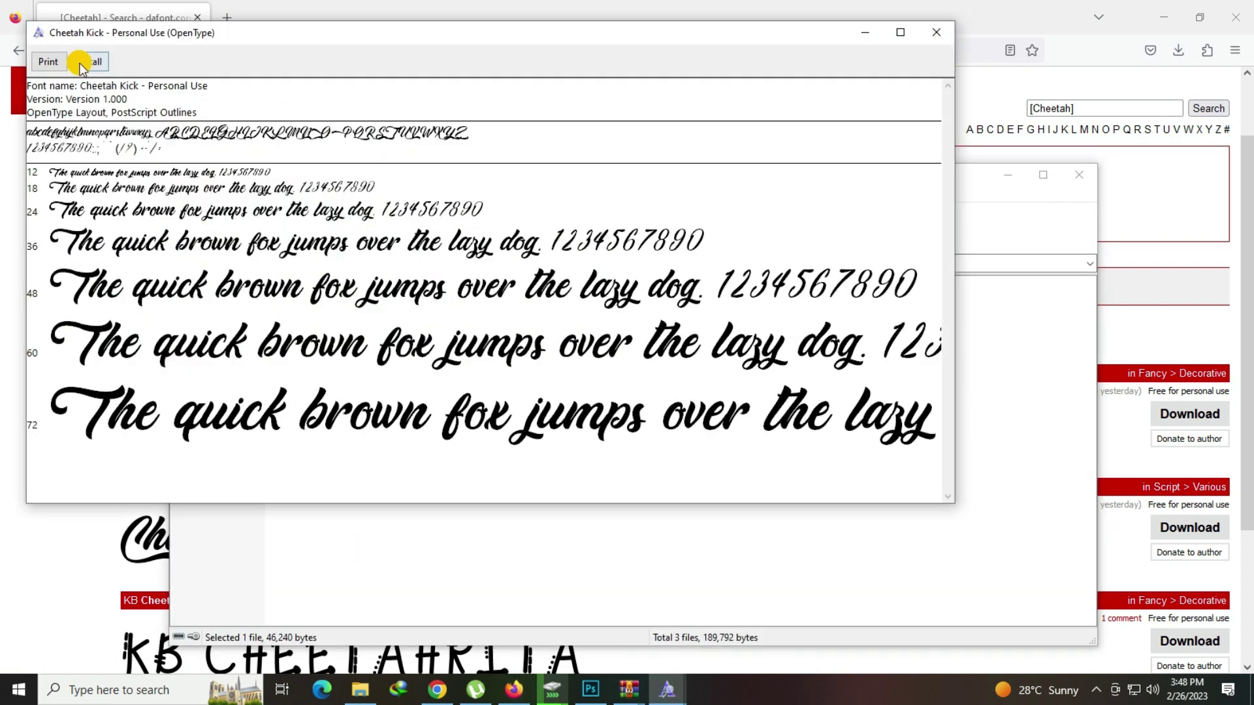
pyautogui.click(81, 62)
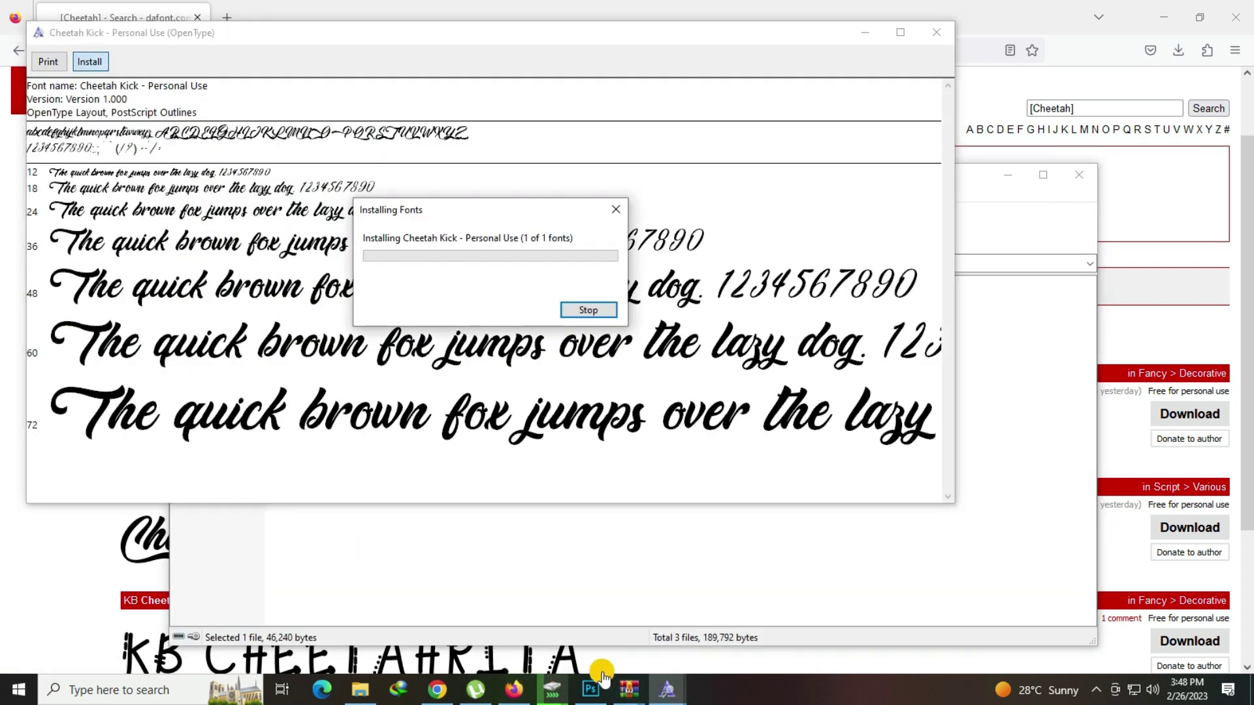
pyautogui.click(590, 689)
pyautogui.click(644, 349)
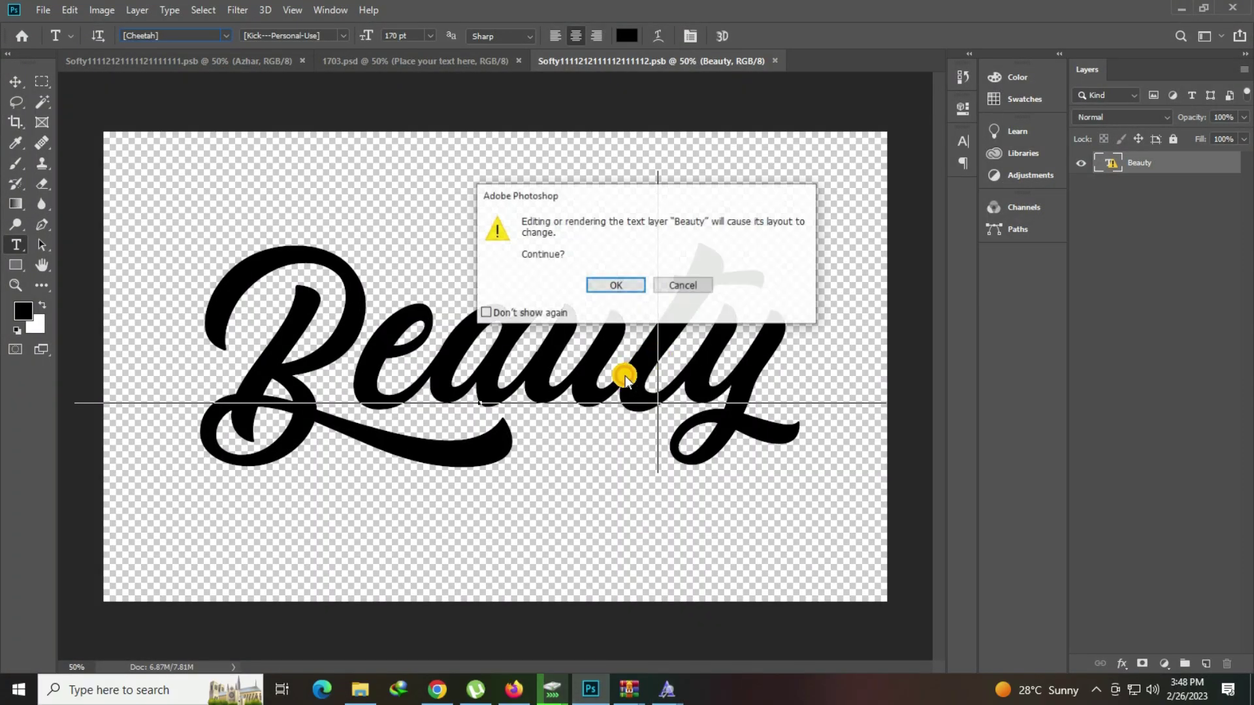
# Step: Replace Beauty with Azhar in Cheetah Kick, commit and save the smart object
pyautogui.click(614, 280)
pyautogui.hotkey('ctrl', 'a')
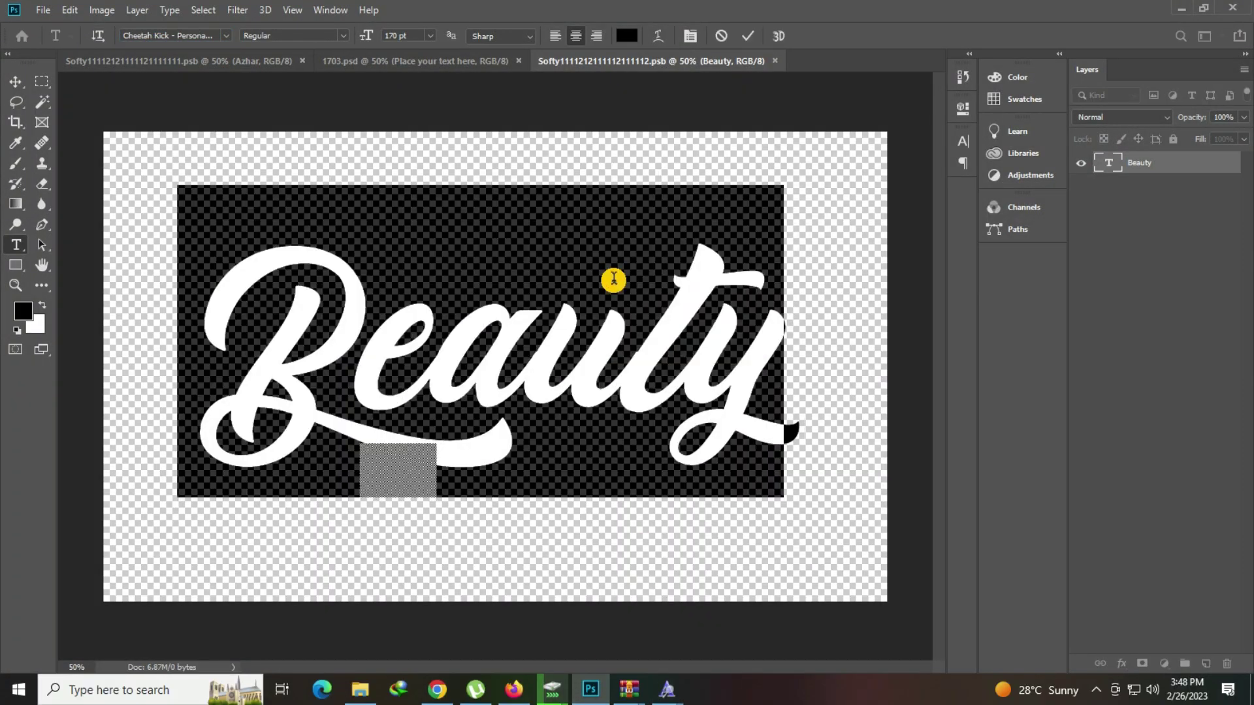
pyautogui.write('Azhar')
pyautogui.hotkey('ctrl', 'Return')
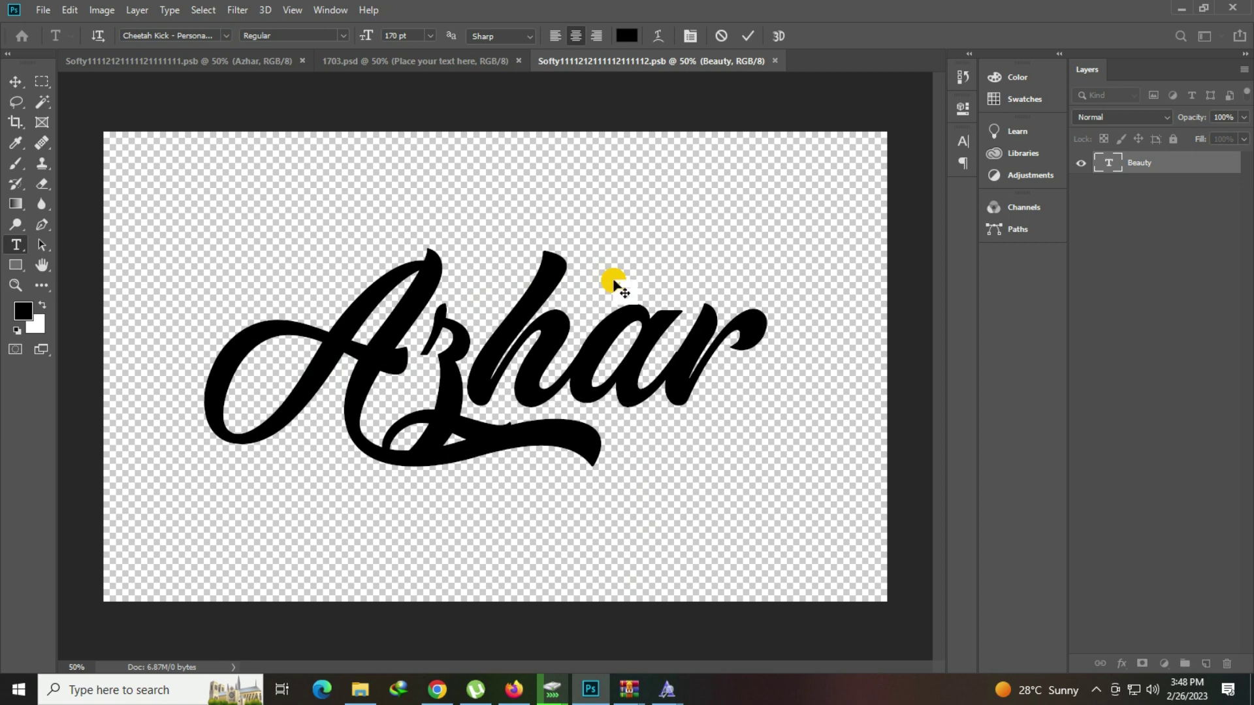
pyautogui.hotkey('ctrl', 'Return')
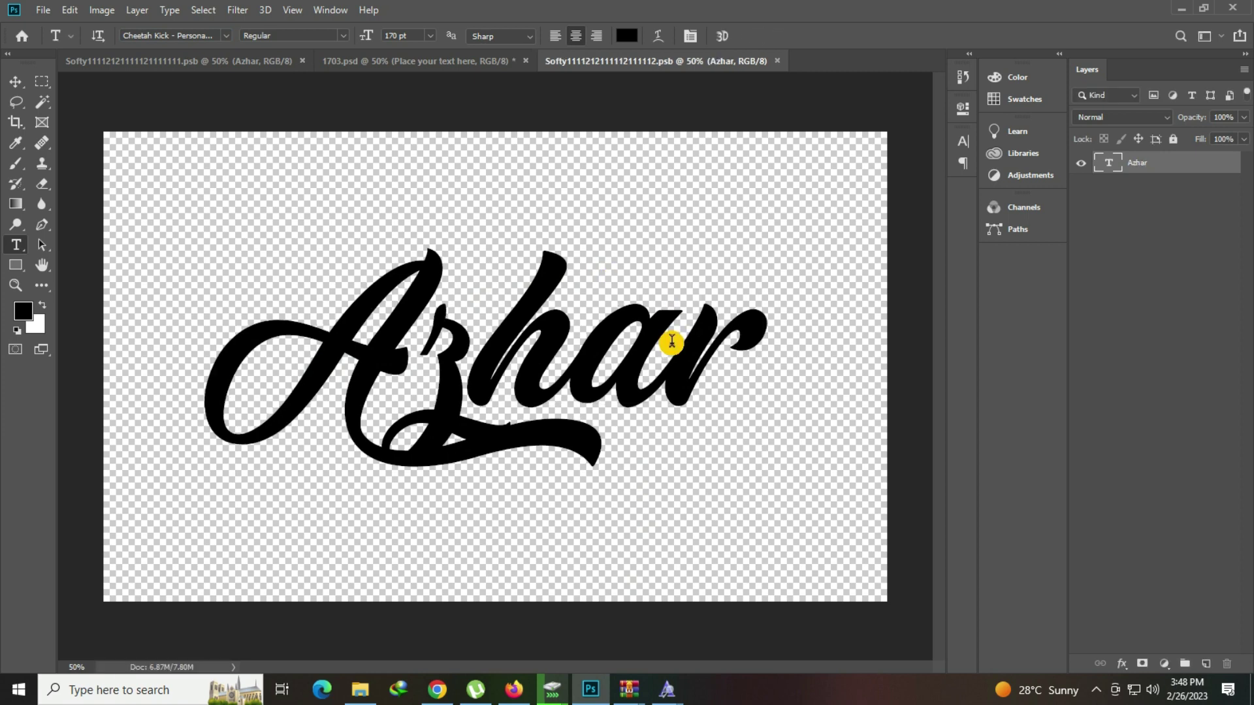
pyautogui.hotkey('ctrl', 's')
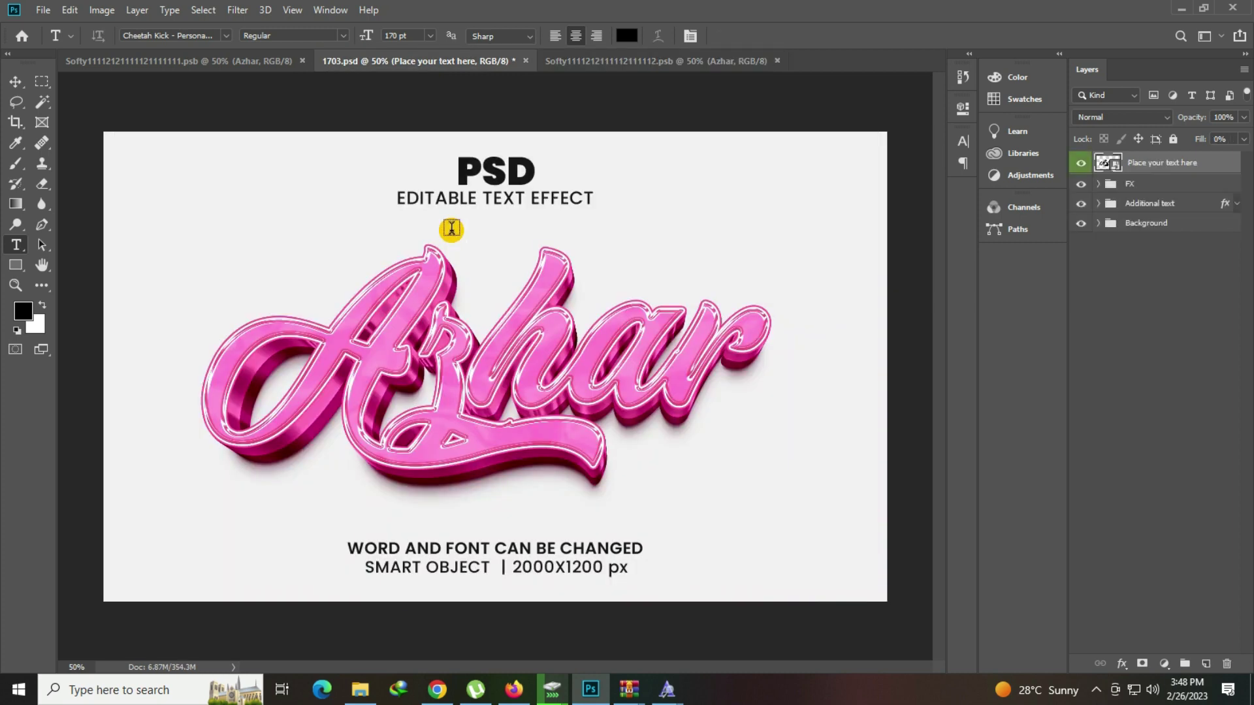
# Step: Zoom in to inspect the pink Azhar template, then close the smart object and 1703.psd
pyautogui.click(17, 284)
pyautogui.click(599, 384)
pyautogui.rightClick(464, 335)
pyautogui.click(467, 335)
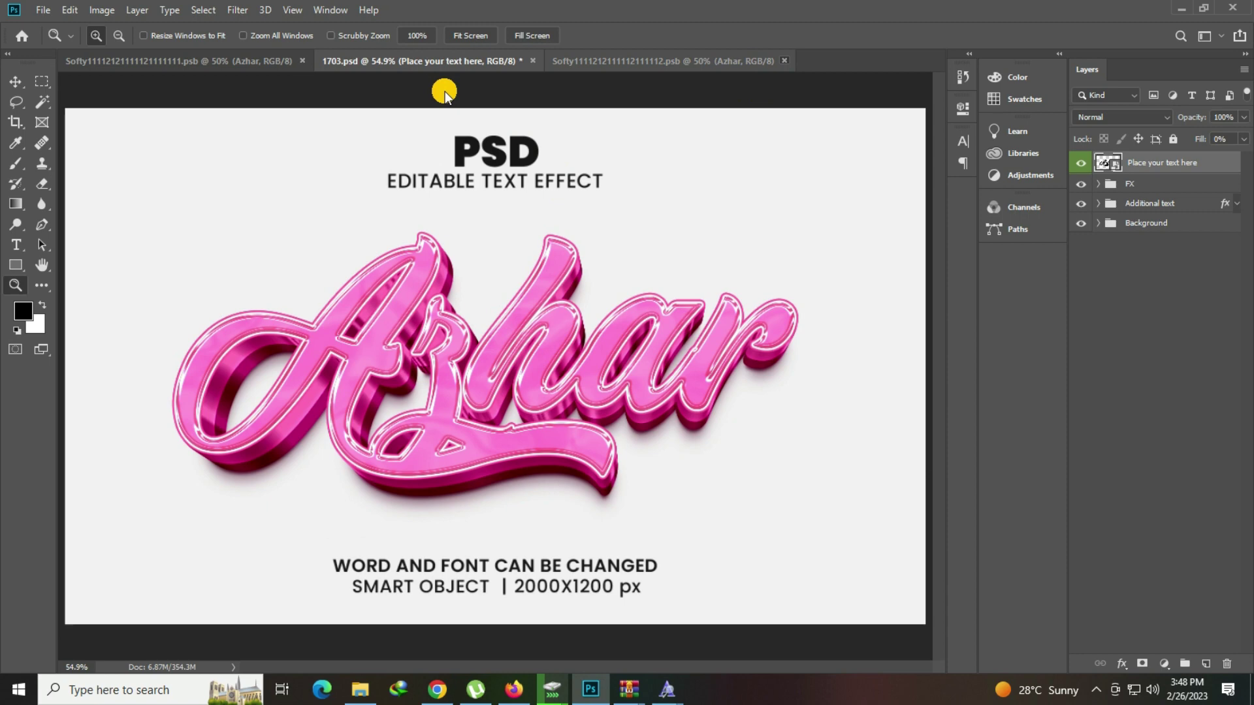
pyautogui.middleClick(602, 69)
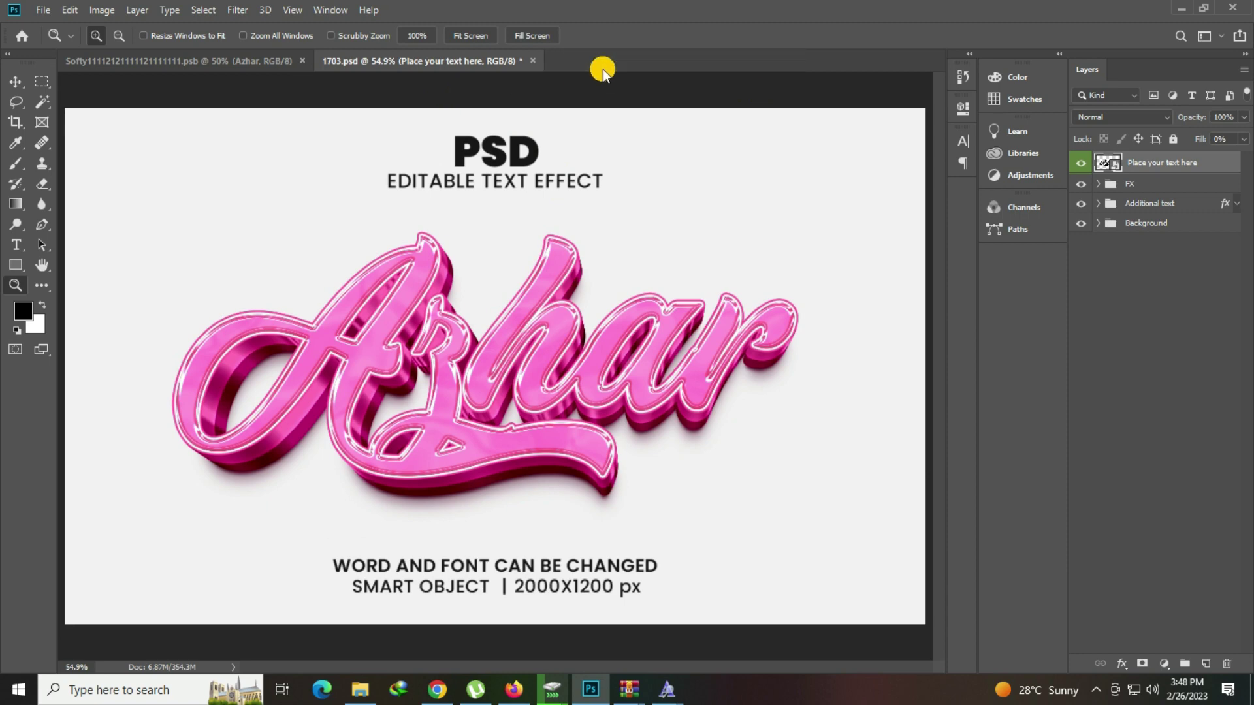
pyautogui.click(535, 61)
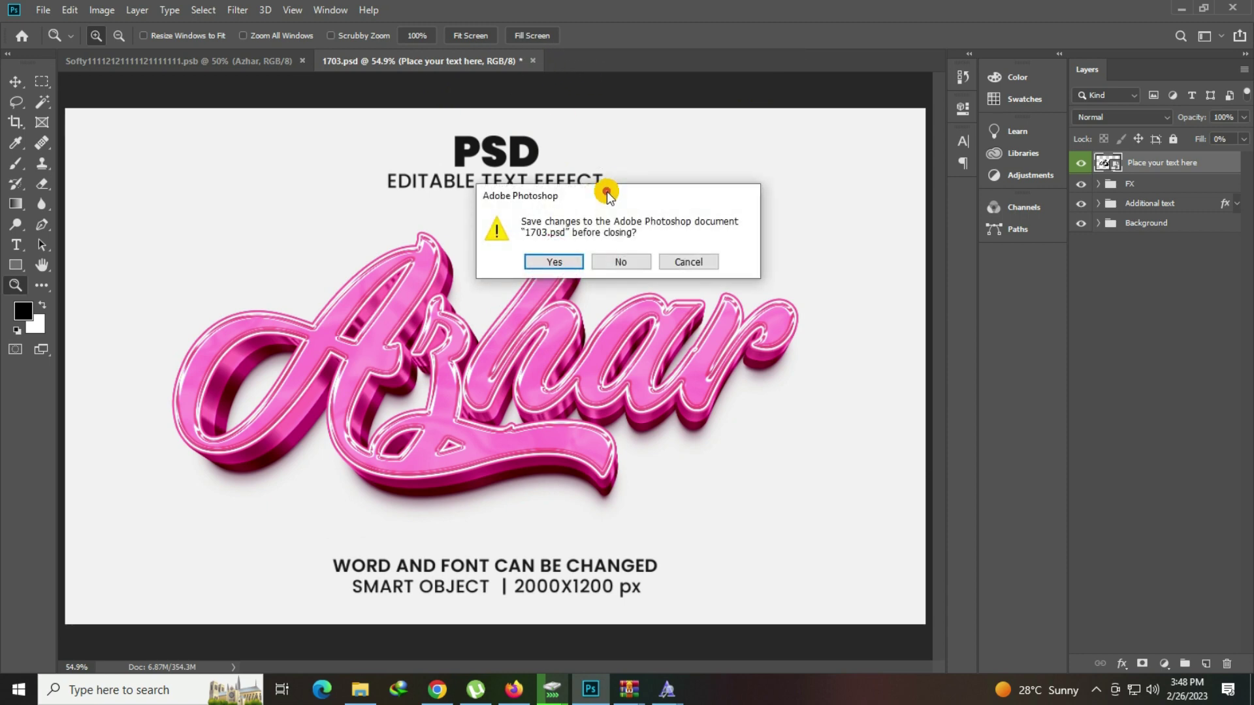
# Step: Confirm saving 1703.psd, preview the 1810 Water image, and open 1810.psd in Photoshop
pyautogui.click(625, 263)
pyautogui.click(363, 692)
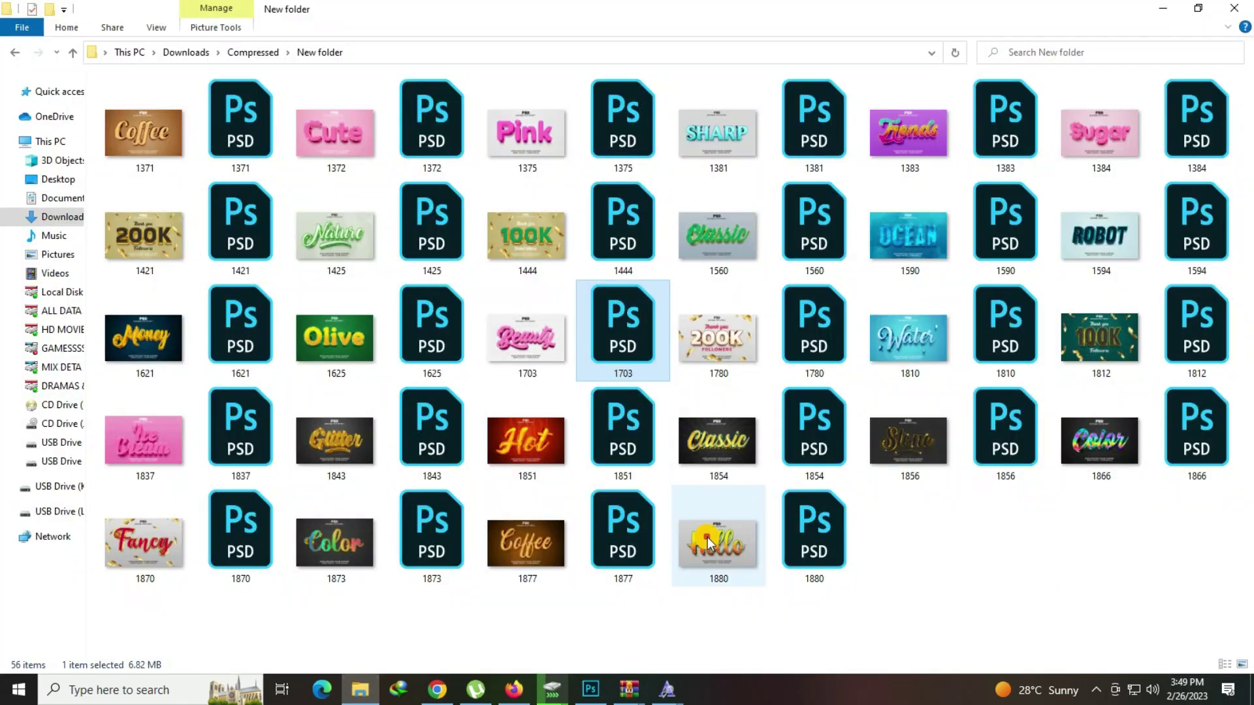
pyautogui.click(918, 348)
pyautogui.doubleClick(918, 349)
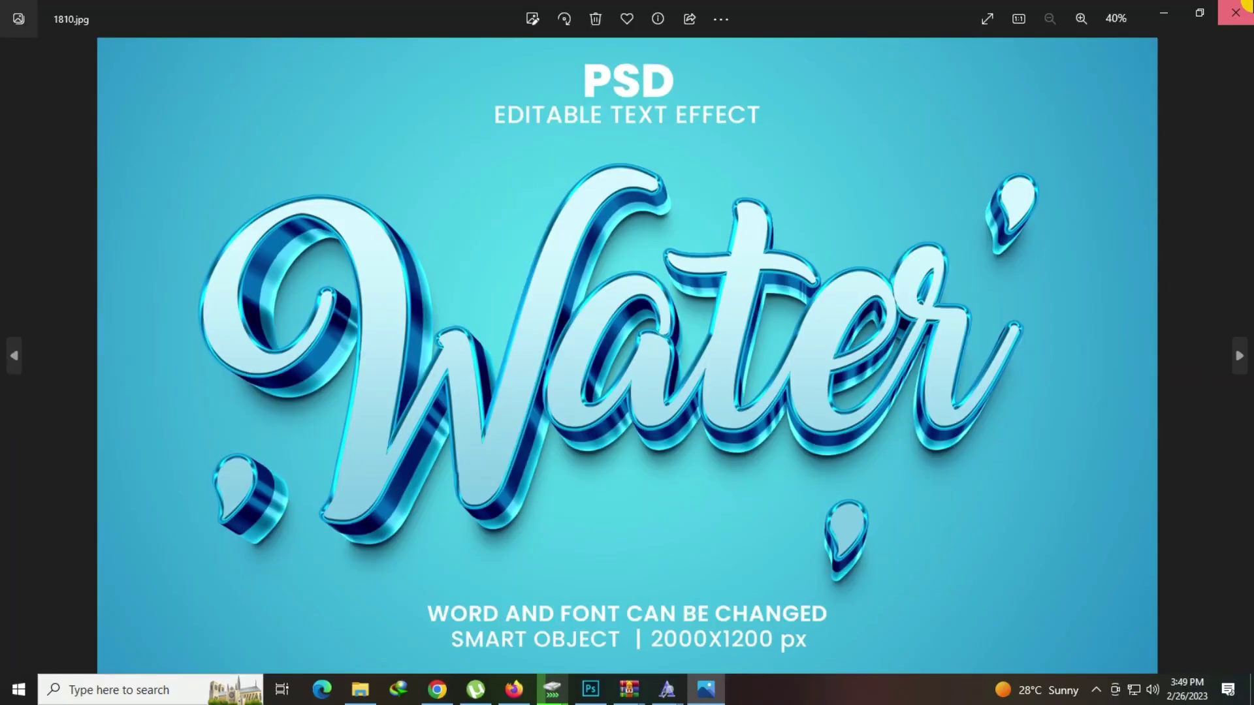
pyautogui.click(1241, 8)
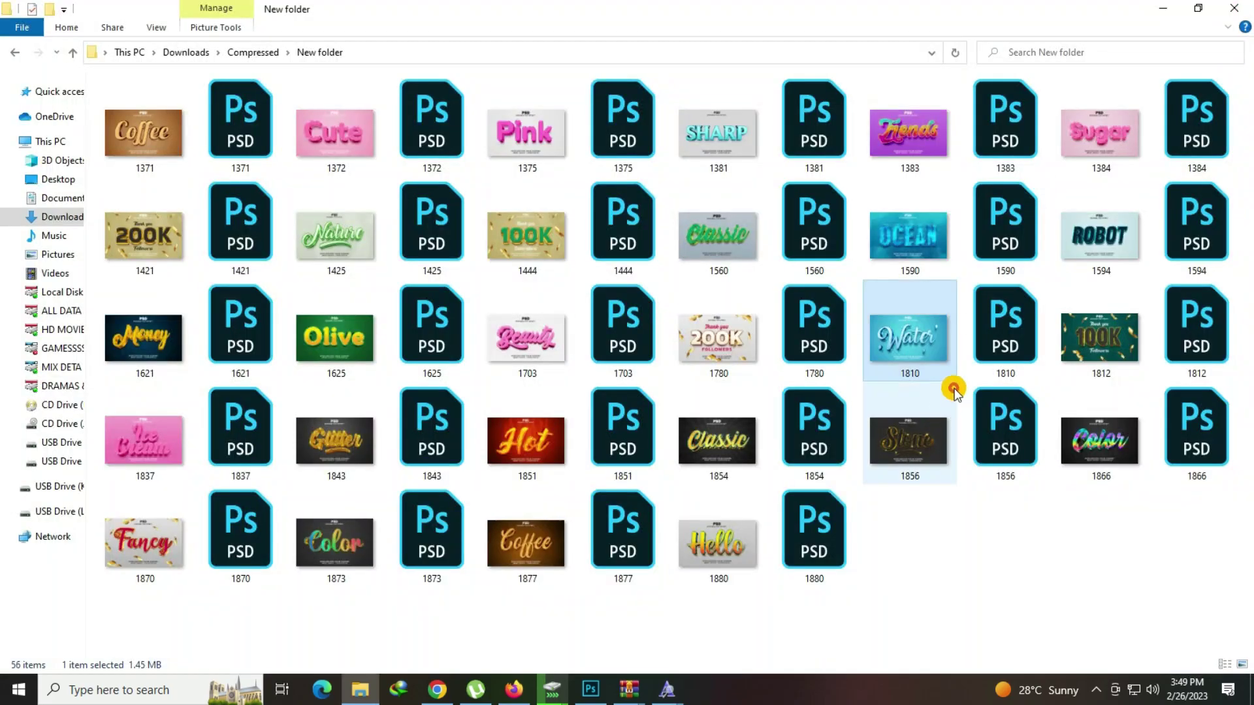
pyautogui.doubleClick(1001, 312)
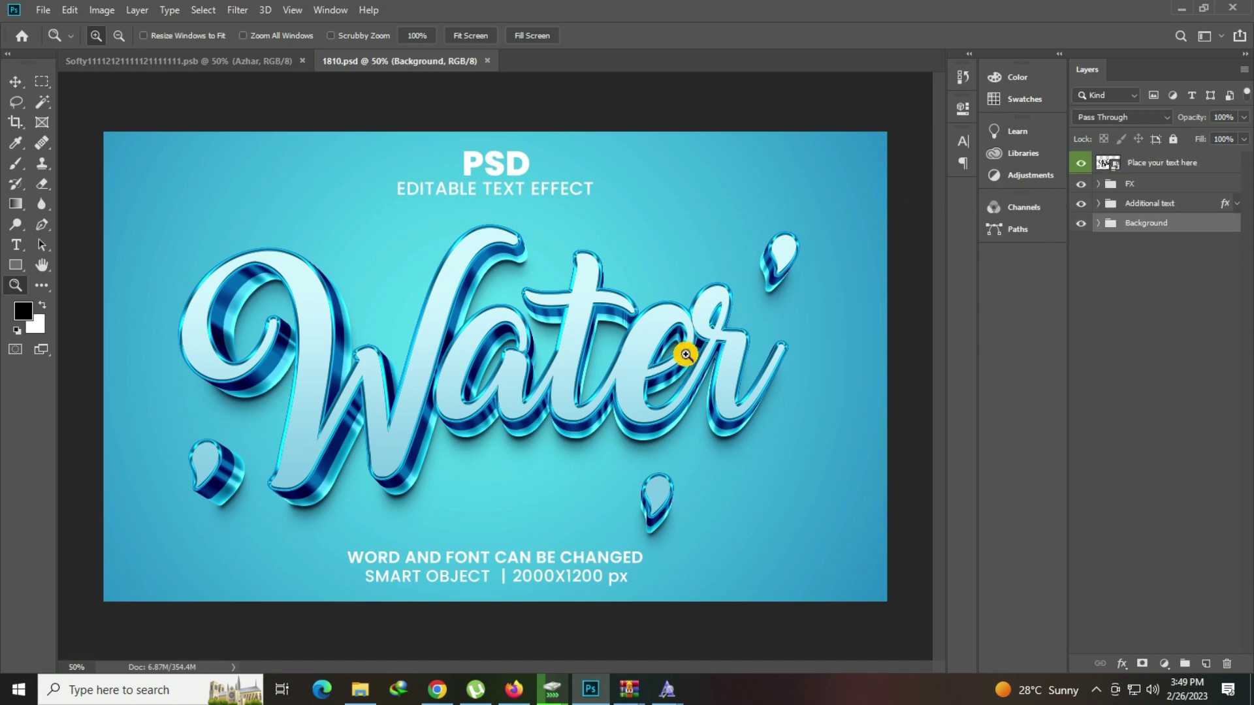
# Step: Replace Water with Azhar in the text smart object, nudge it, and save the smart object
pyautogui.click(1112, 169)
pyautogui.doubleClick(1112, 168)
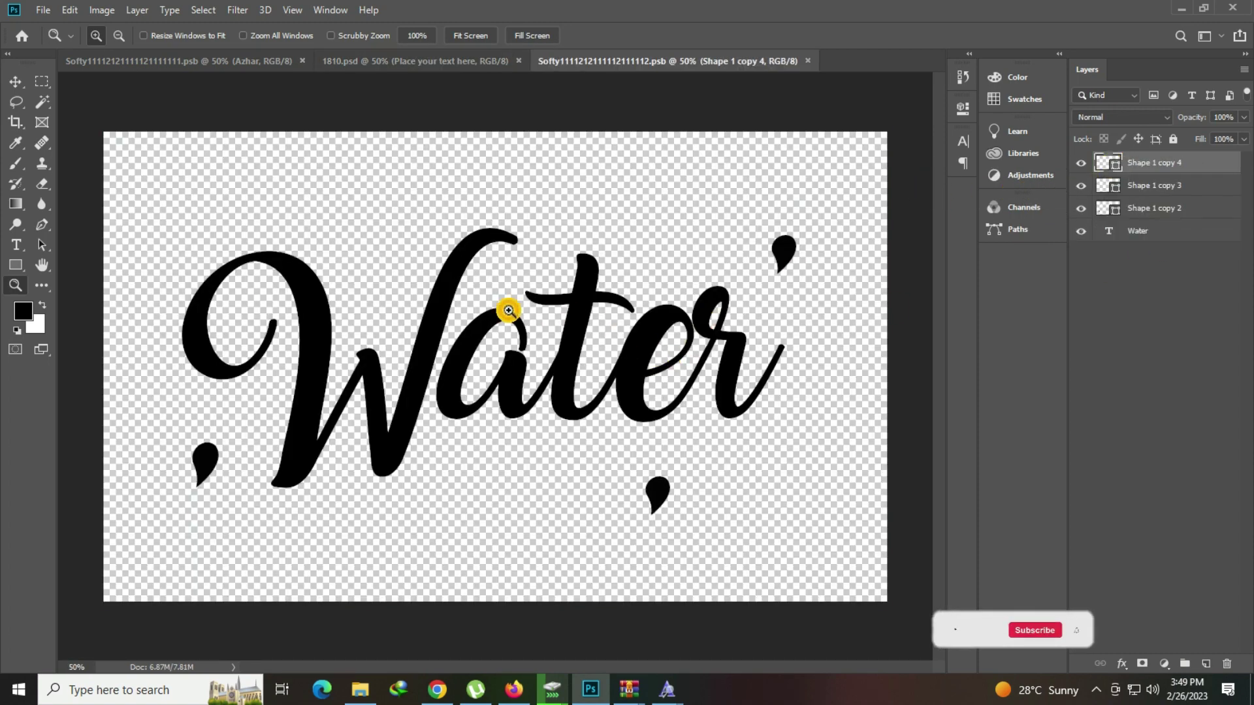
pyautogui.click(15, 245)
pyautogui.click(485, 321)
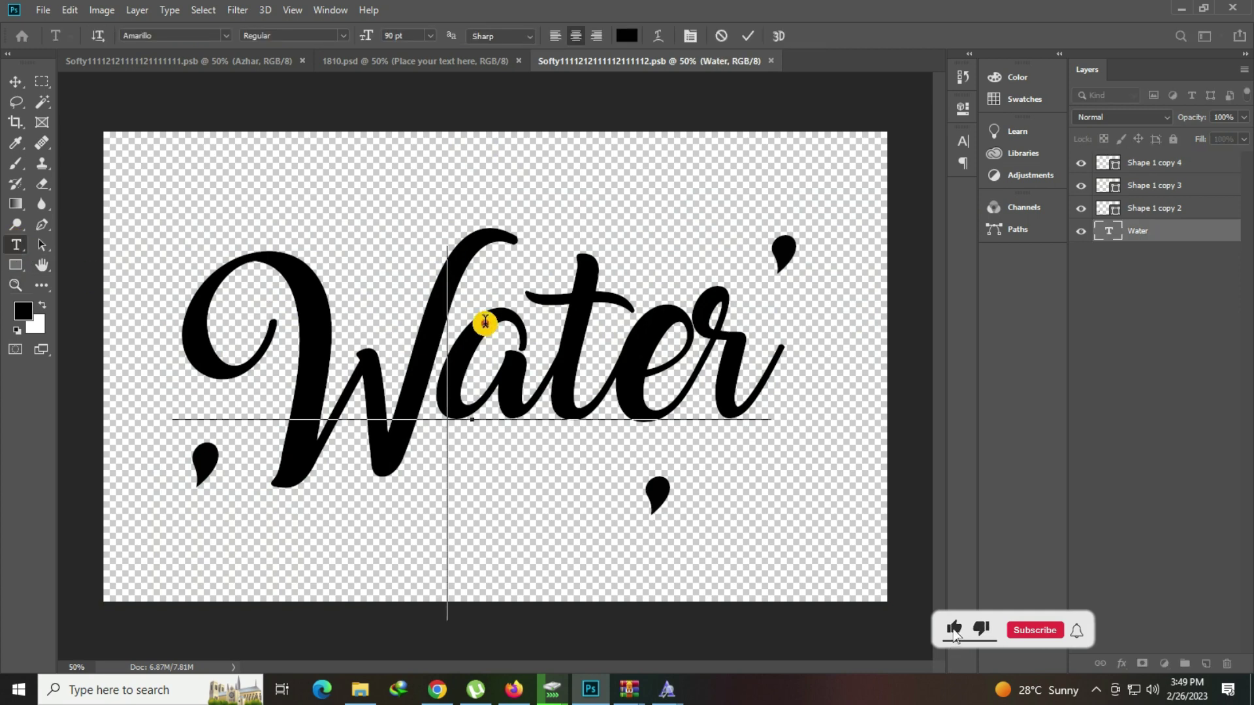
pyautogui.hotkey('ctrl', 'a')
pyautogui.write('Az')
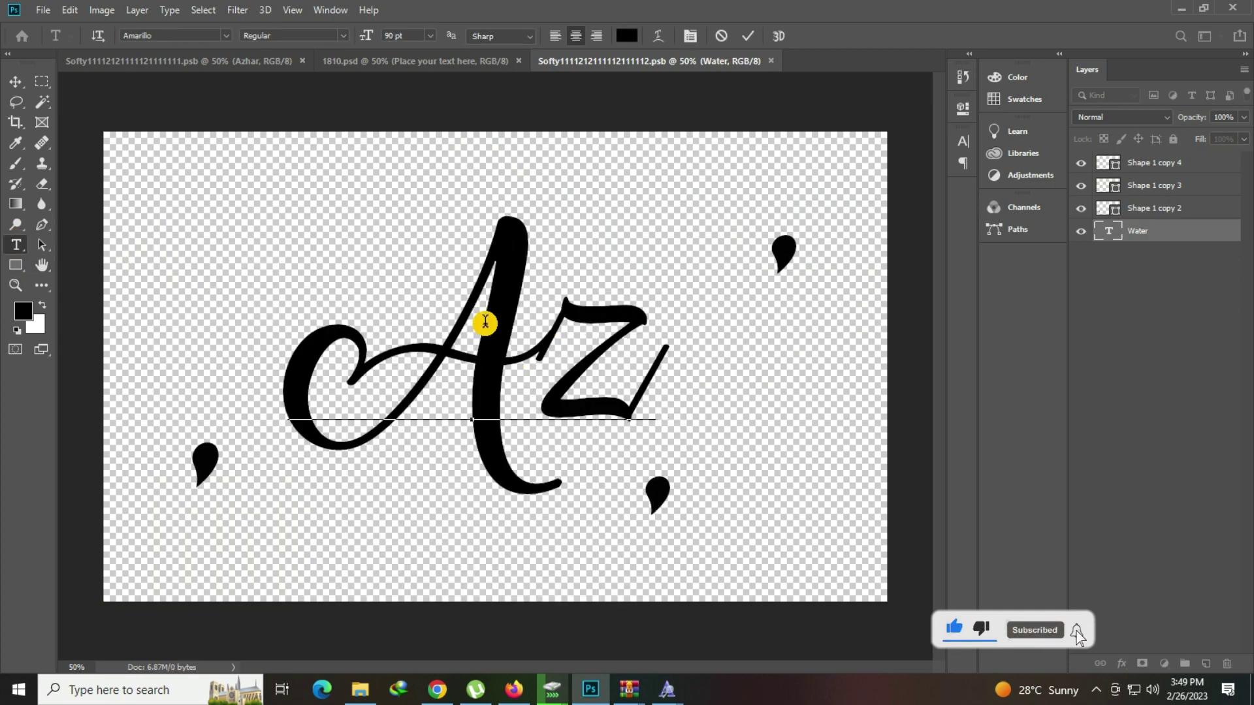
pyautogui.write('har')
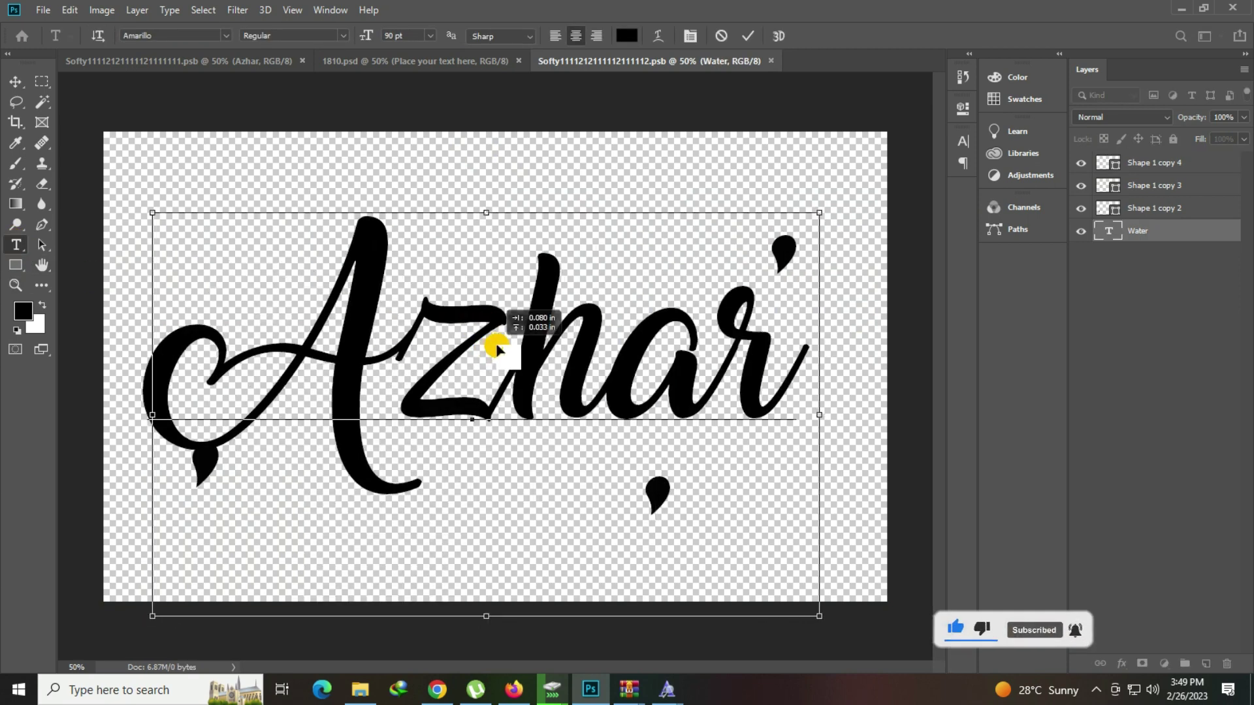
pyautogui.moveTo(480, 330); pyautogui.dragTo(493, 323)
pyautogui.hotkey('ctrl', 'Return')
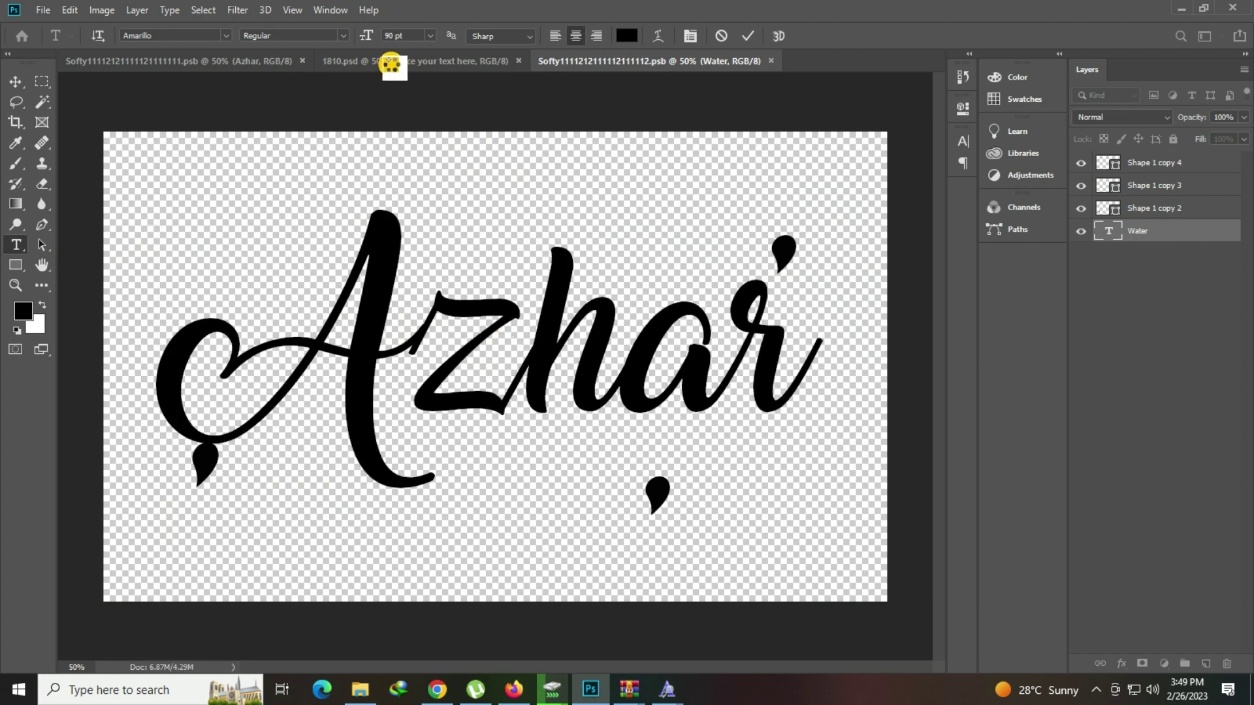
pyautogui.hotkey('ctrl', 's')
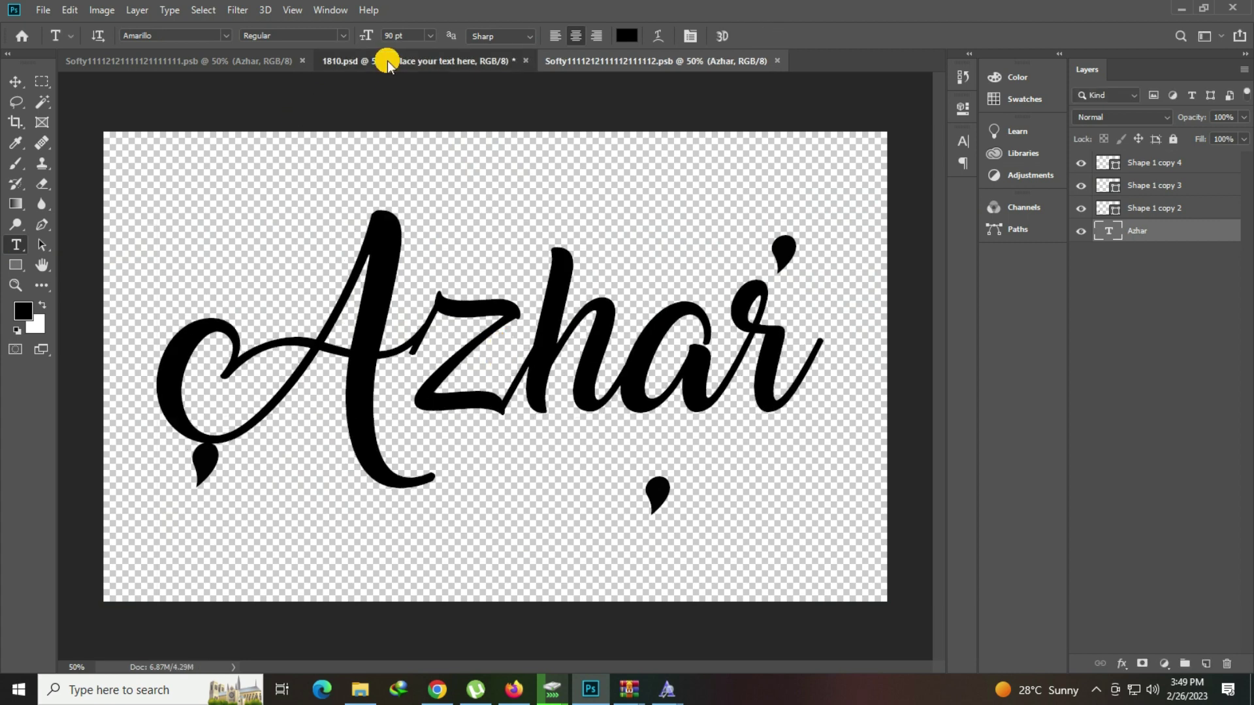
pyautogui.hotkey('ctrl', 'shift', 'Tab')
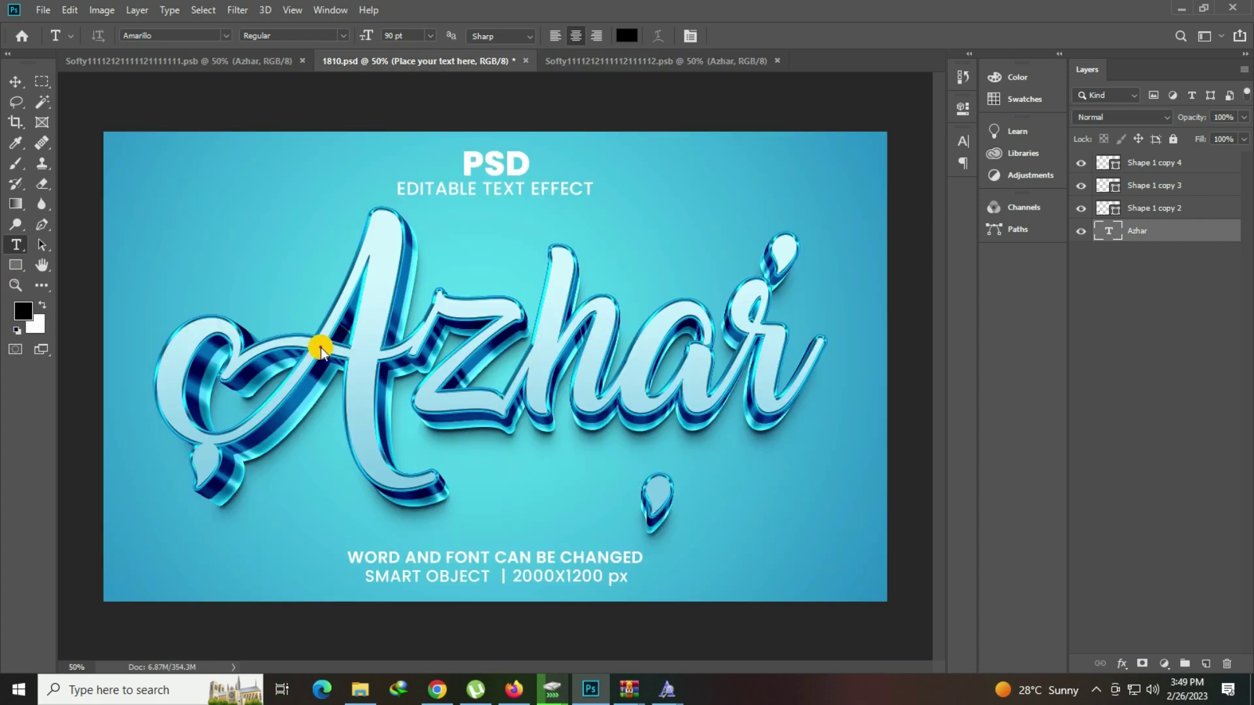
# Step: Zoom to inspect the Azhar result in 1810.psd, then close it saving changes
pyautogui.press('z')
pyautogui.scroll(2, 560, 330)
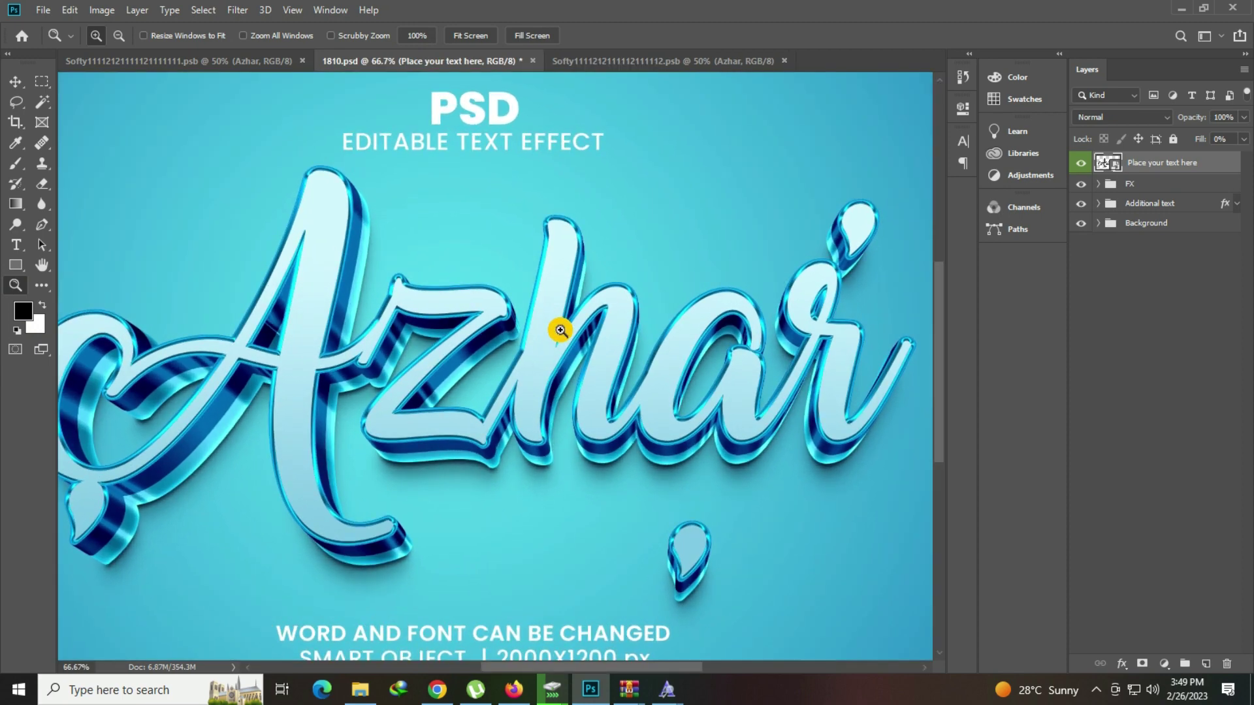
pyautogui.scroll(3, 560, 327)
pyautogui.scroll(-4, 476, 308)
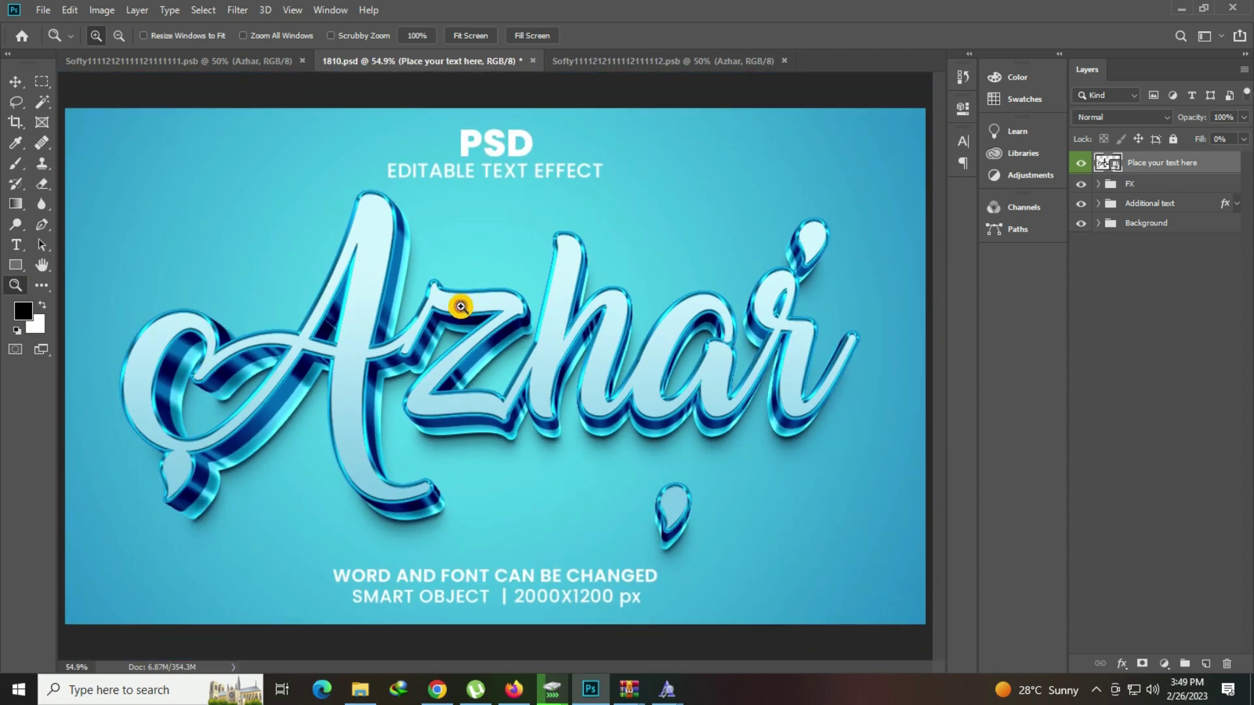
pyautogui.click(532, 60)
pyautogui.click(555, 261)
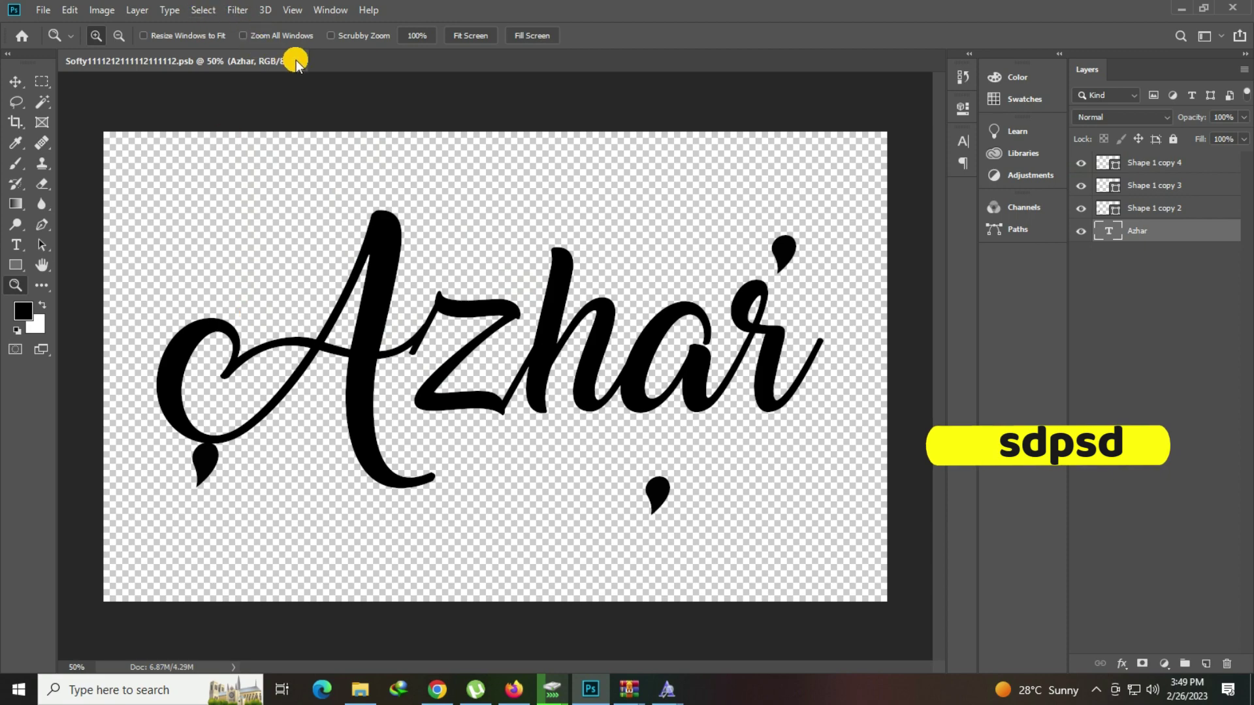
# Step: Browse the template folder thumbnails and open the Glitter template 1843.psd
pyautogui.click(360, 689)
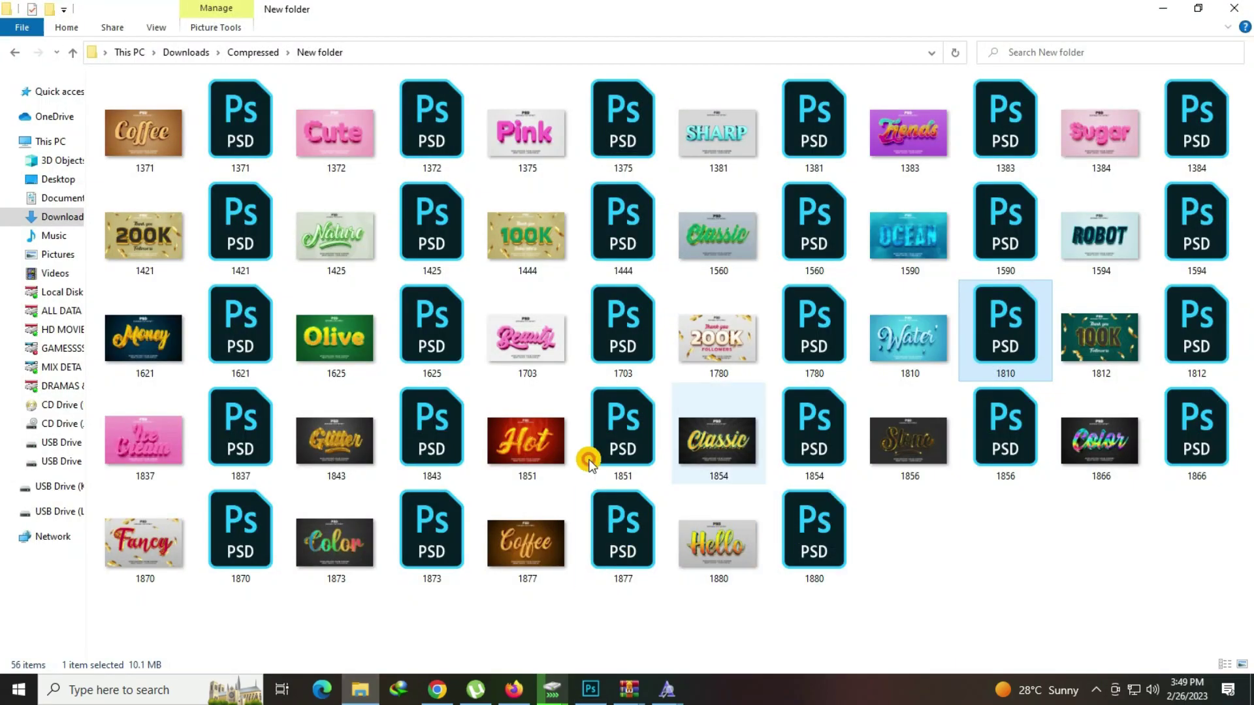
pyautogui.click(316, 447)
pyautogui.click(325, 570)
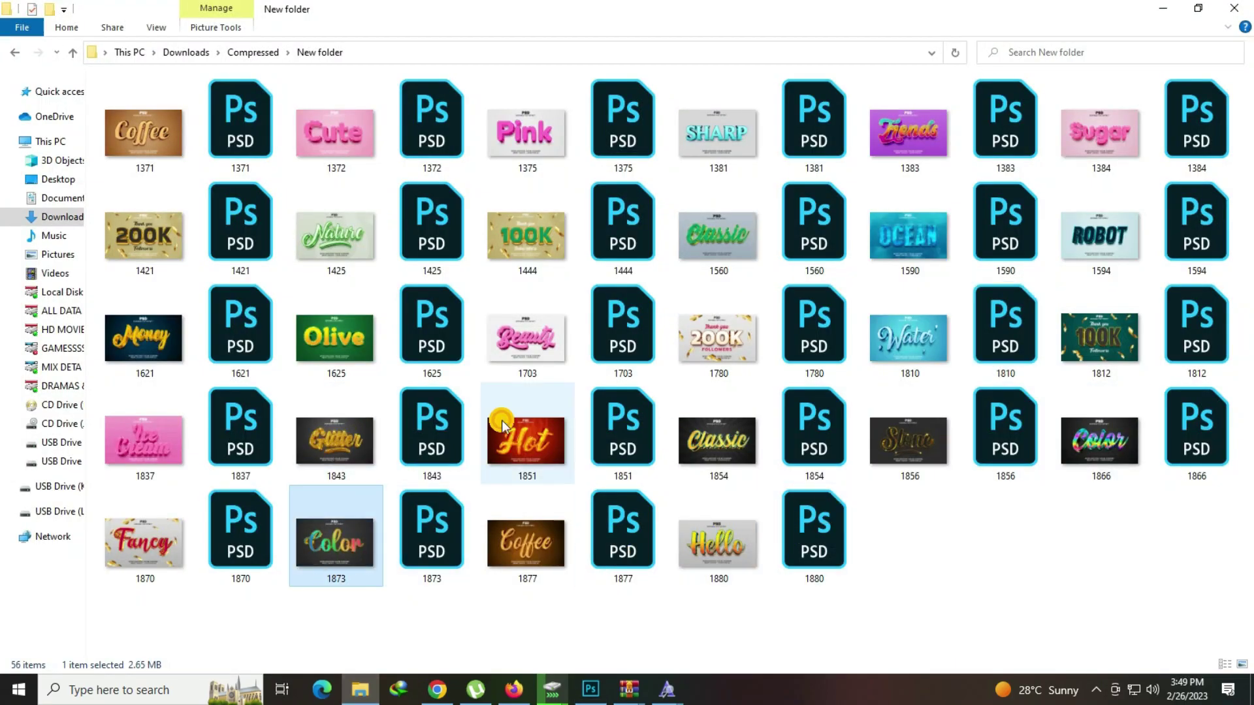
pyautogui.click(370, 439)
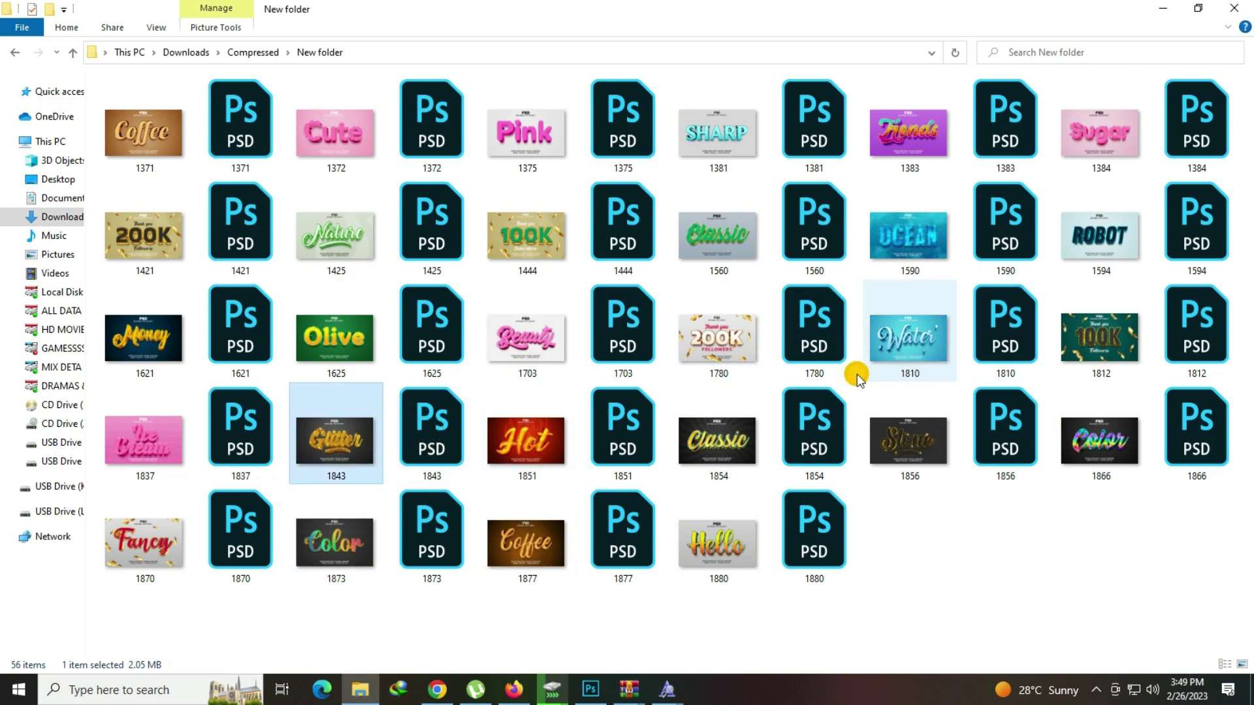
pyautogui.doubleClick(433, 428)
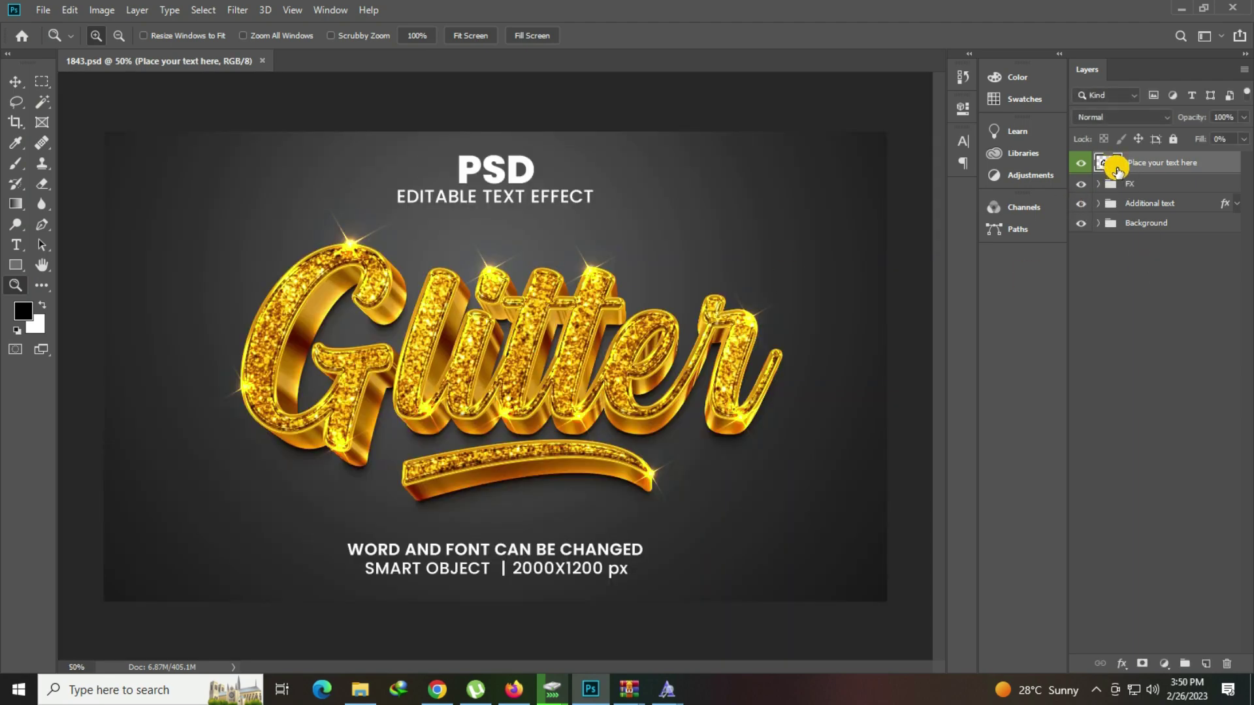
# Step: Open the Glitter text smart object, dismiss Missing Fonts, and copy the font name CreamCake
pyautogui.doubleClick(1117, 169)
pyautogui.click(702, 370)
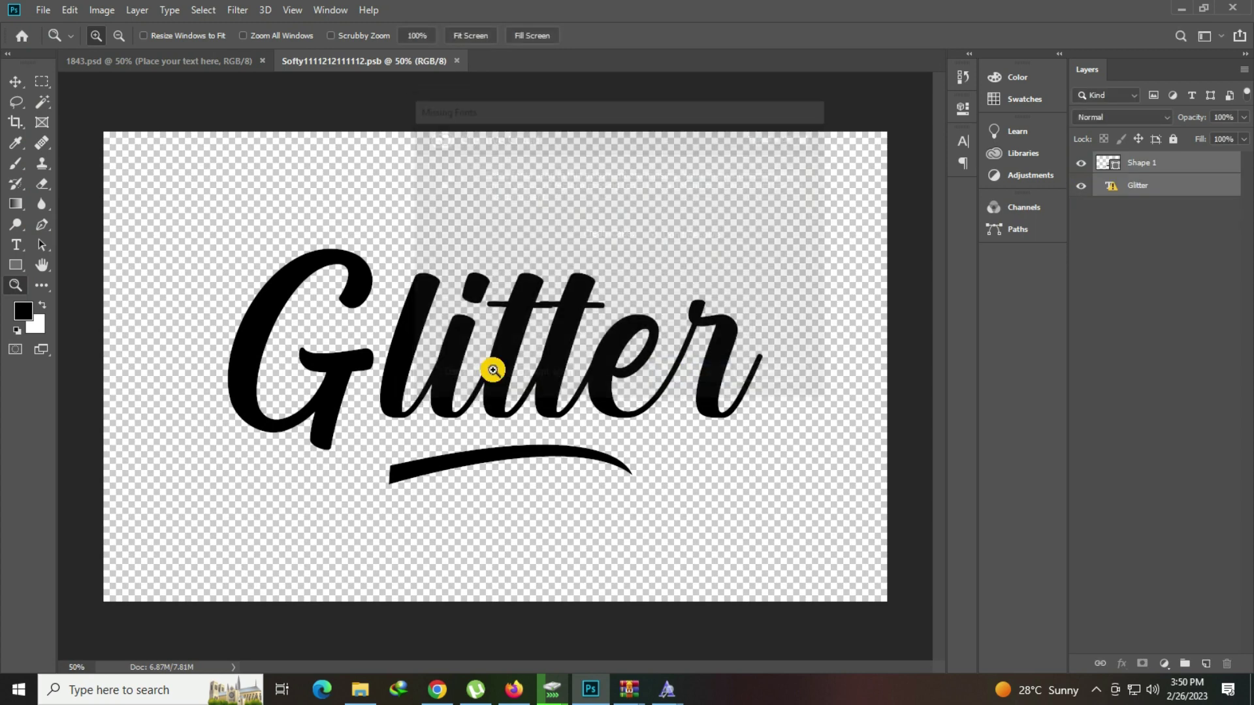
pyautogui.click(24, 244)
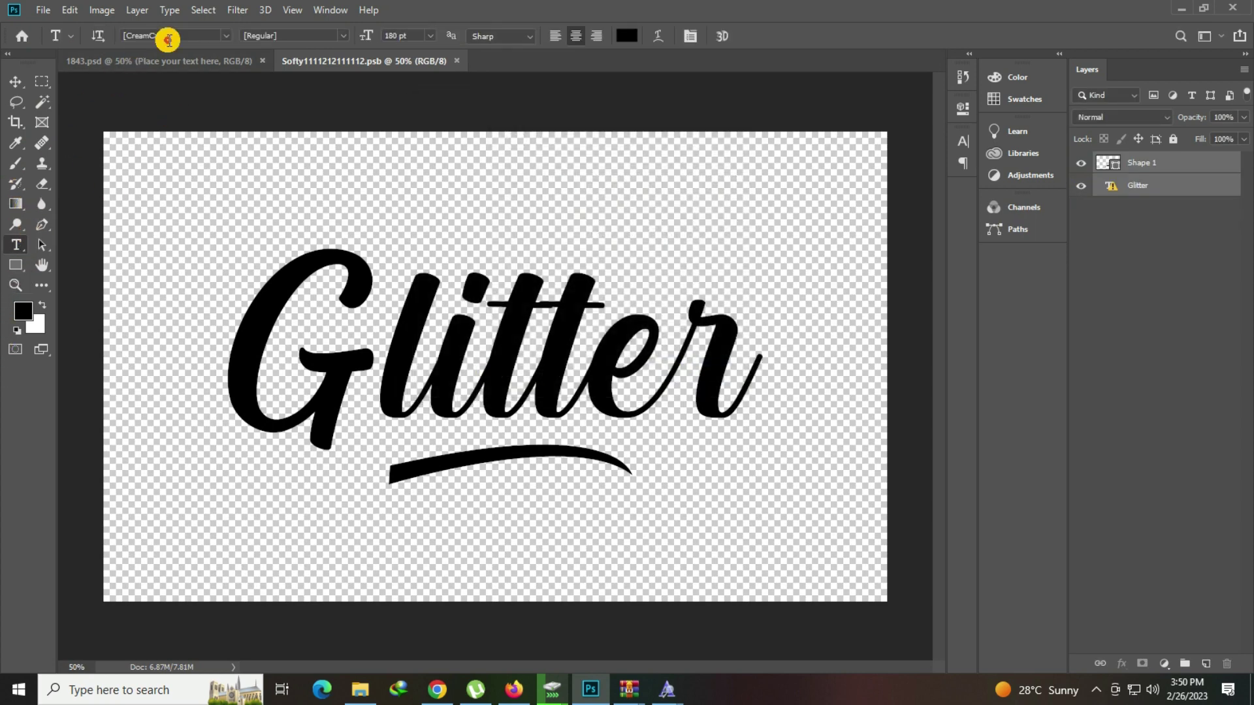
pyautogui.rightClick(185, 33)
pyautogui.click(232, 82)
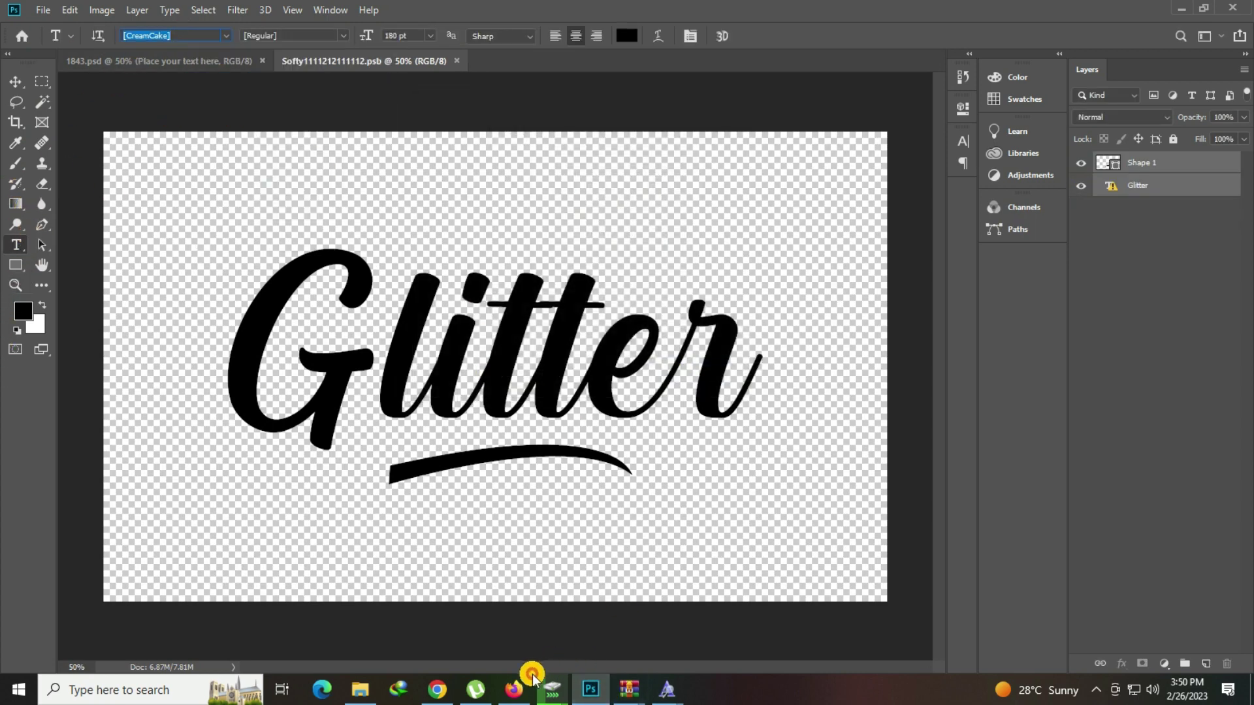
pyautogui.click(514, 689)
# Step: Search dafont.com for CreamCake, download cream_cake.zip, and install the Cream Cake font
pyautogui.moveTo(1086, 106); pyautogui.dragTo(976, 141)
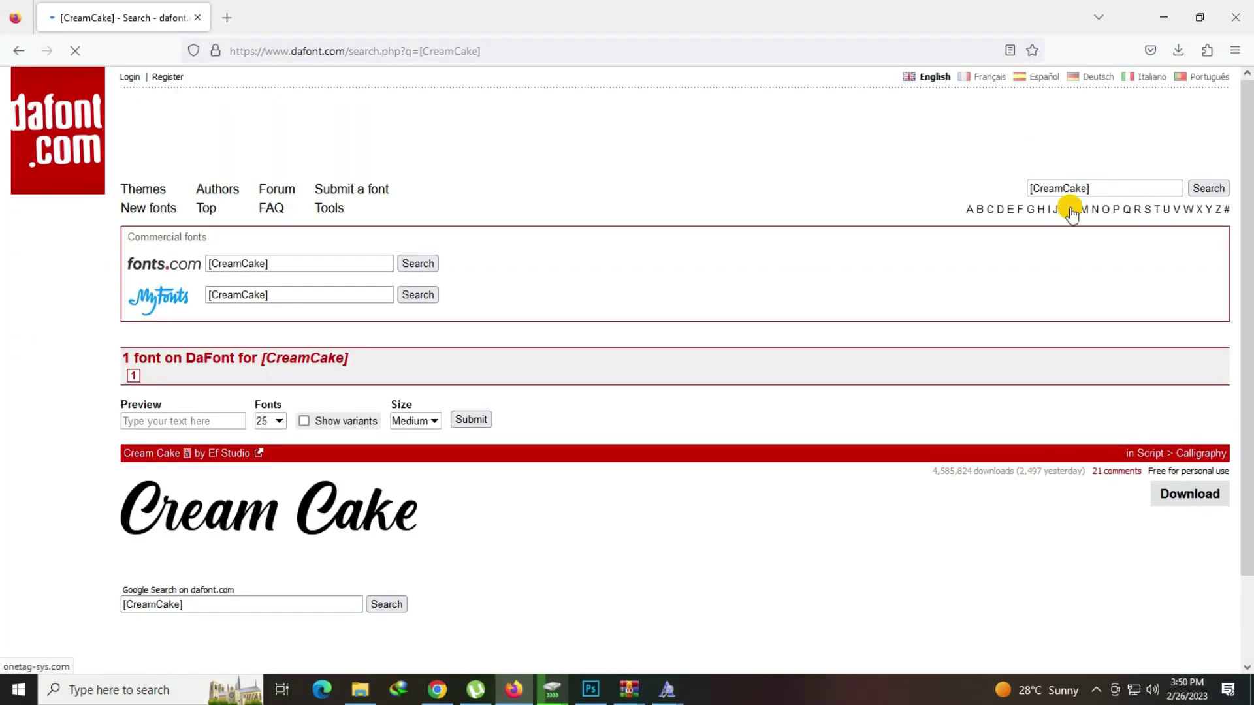
pyautogui.click(1191, 502)
pyautogui.click(917, 91)
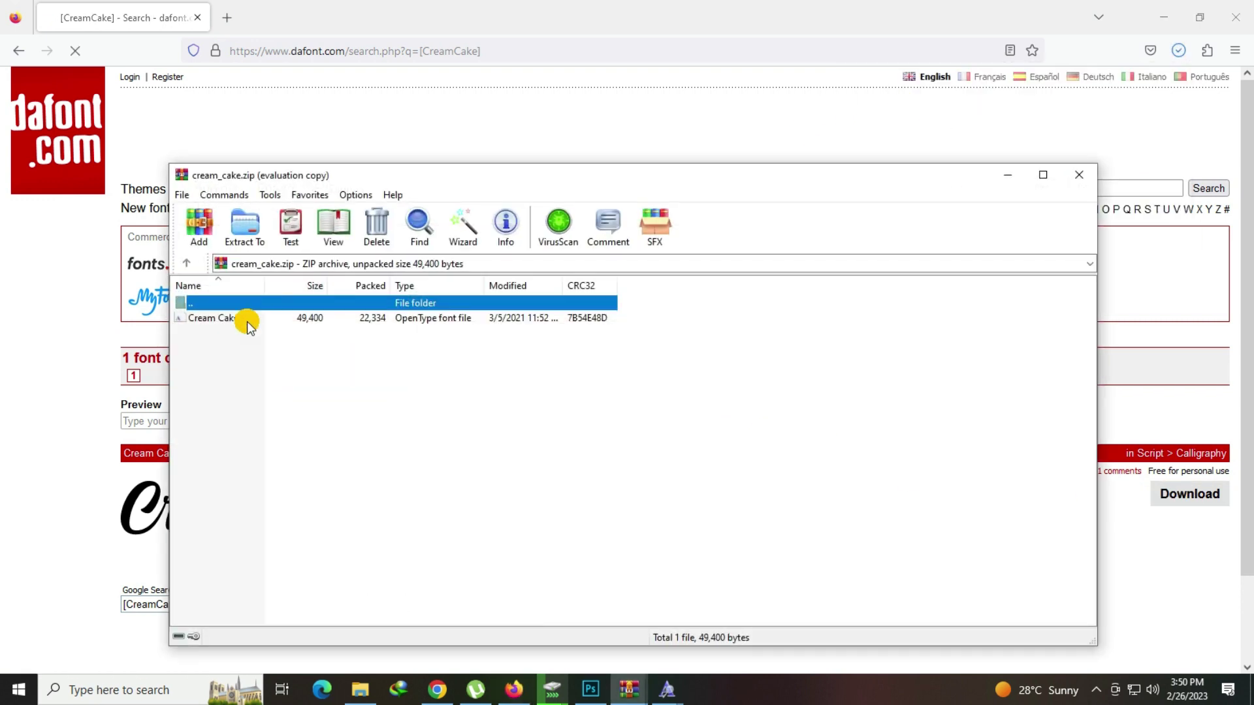
pyautogui.doubleClick(248, 320)
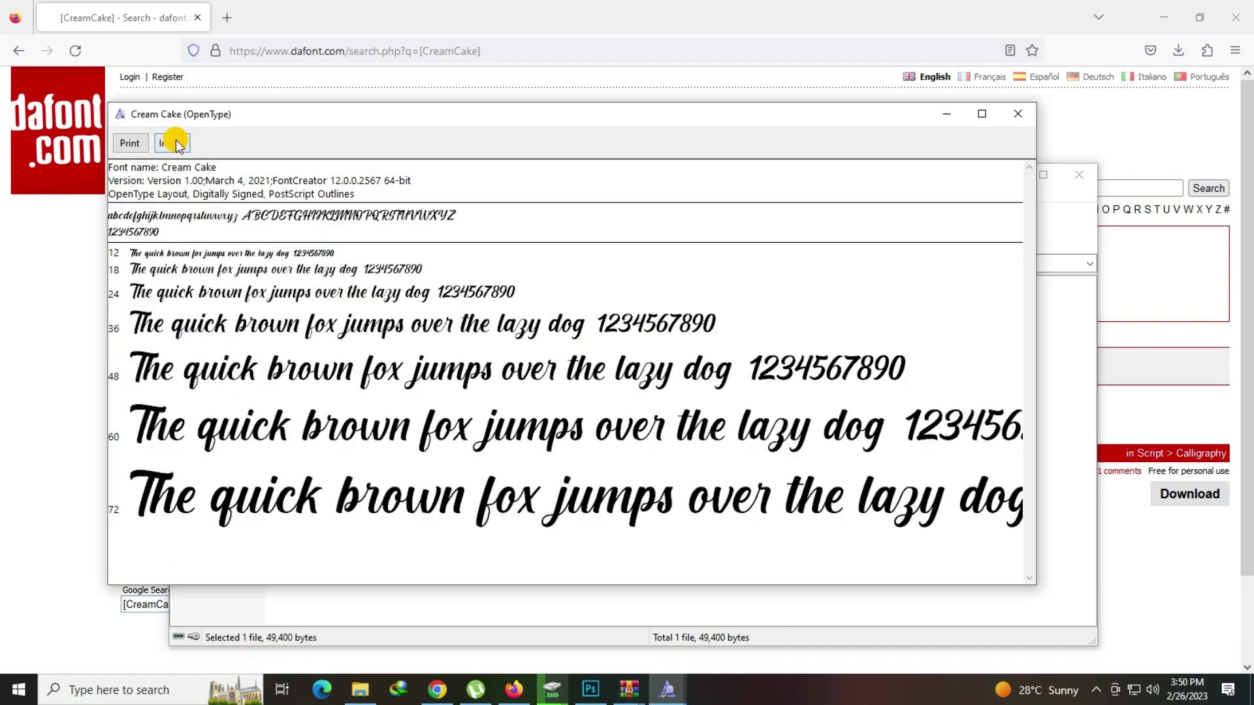
pyautogui.click(174, 143)
pyautogui.click(591, 689)
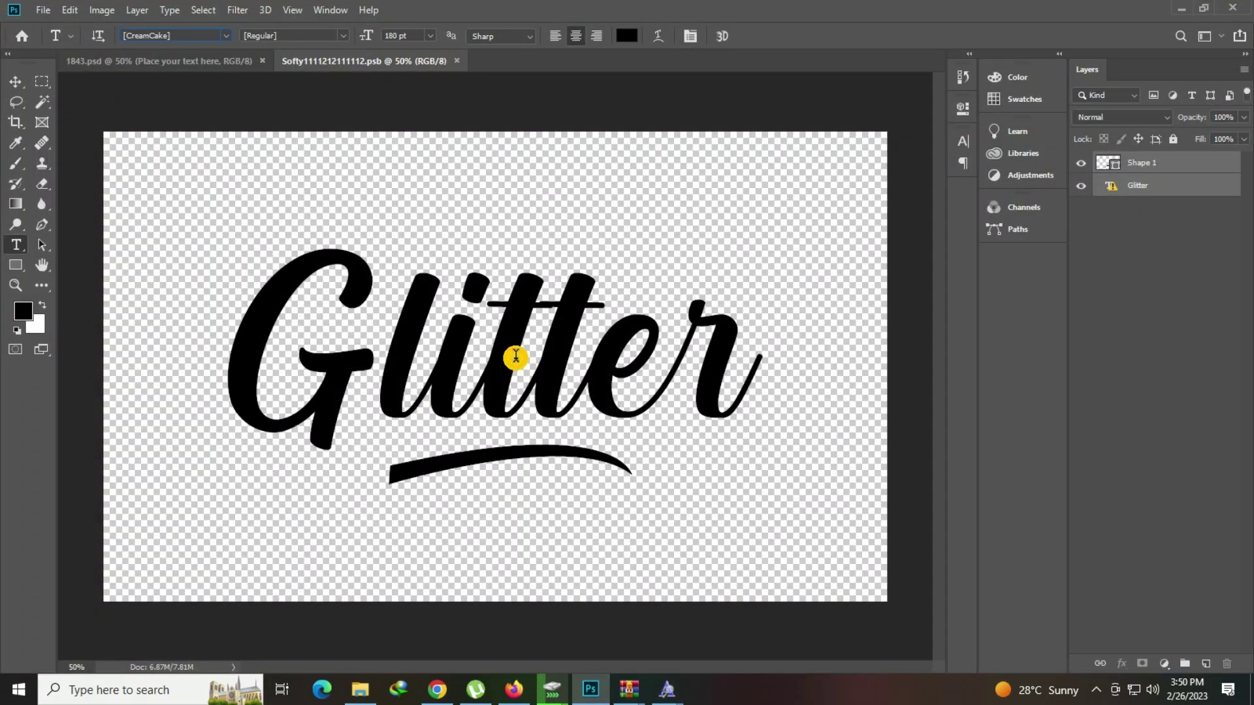
# Step: Replace Glitter with Azhar in the smart object, reposition it, and save the smart object
pyautogui.click(515, 357)
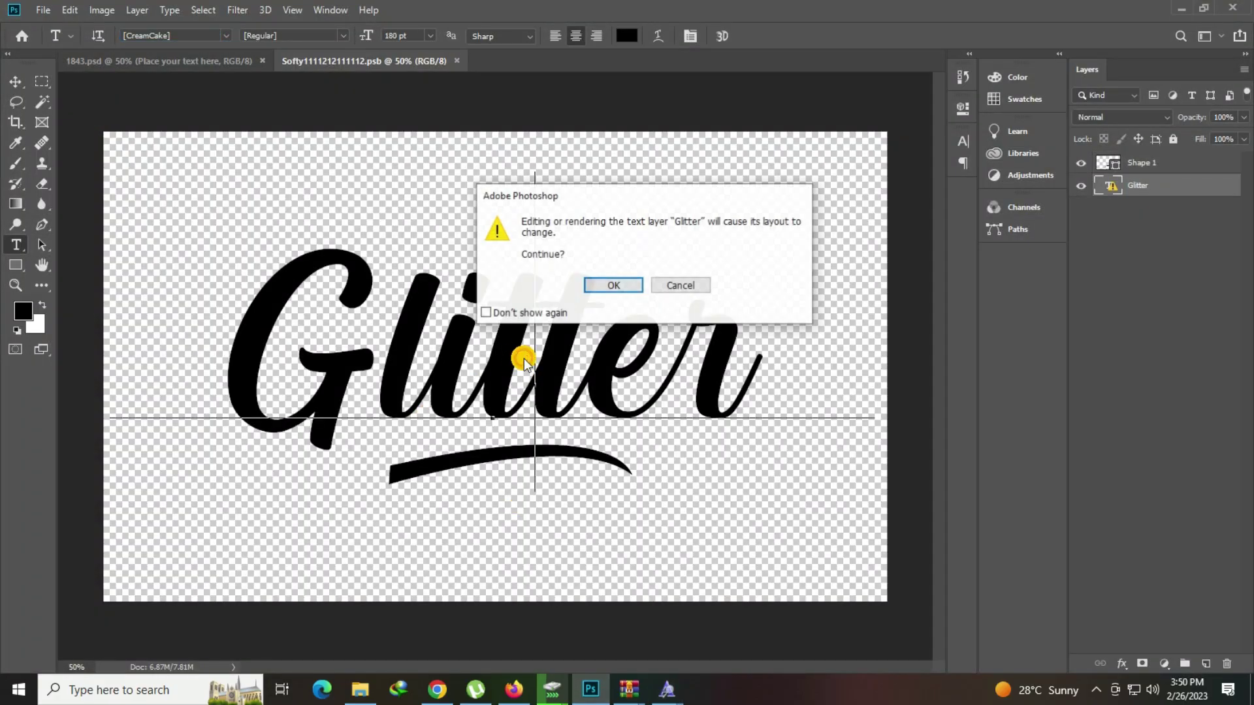
pyautogui.click(602, 288)
pyautogui.hotkey('ctrl', 'a')
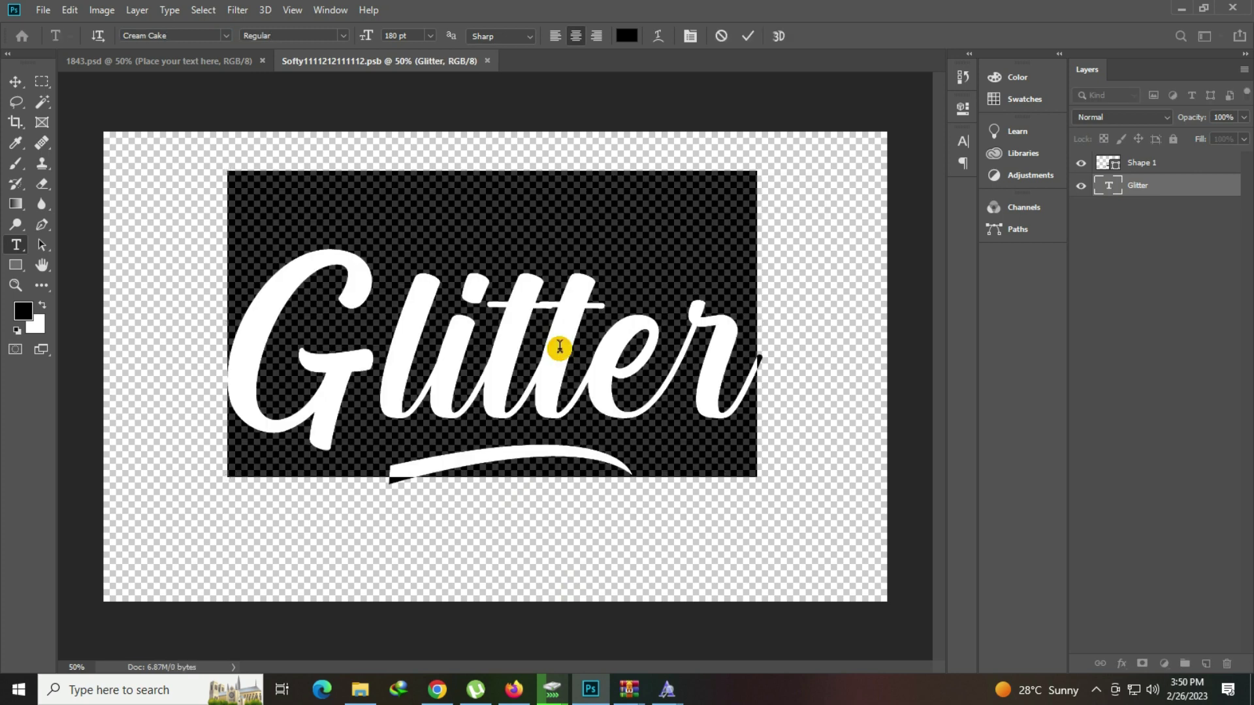
pyautogui.write('Azhar')
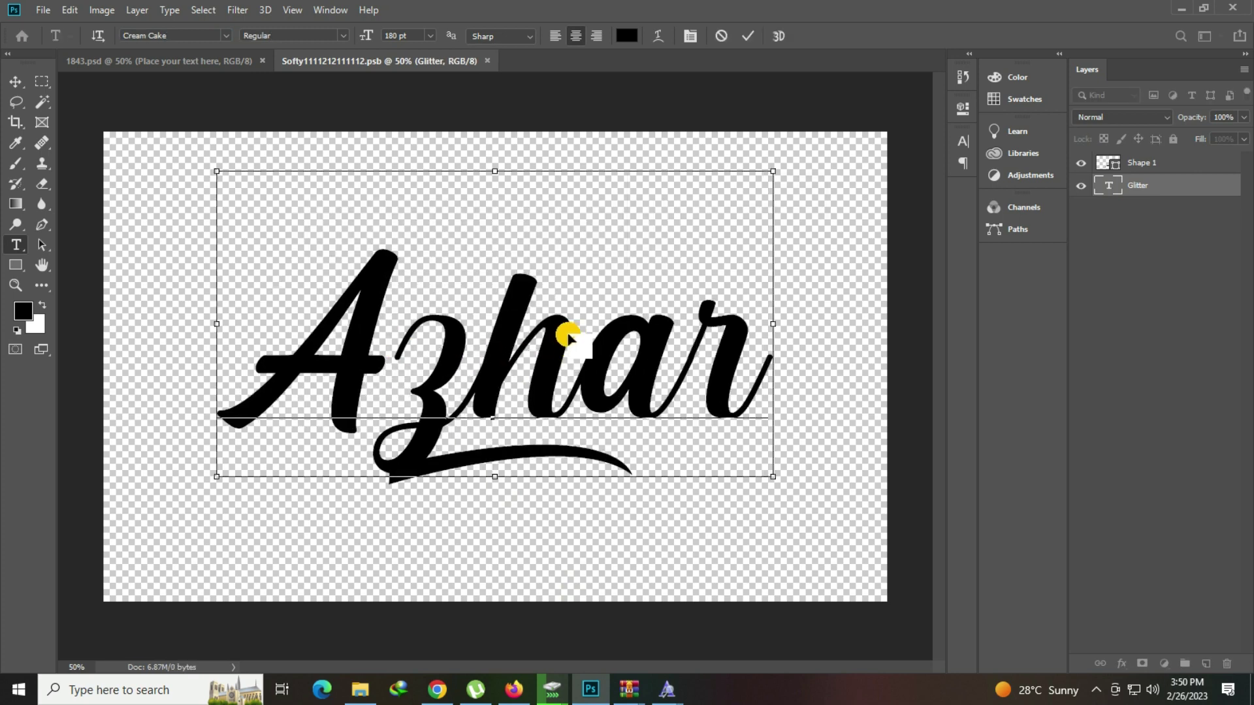
pyautogui.moveTo(568, 333); pyautogui.dragTo(546, 346)
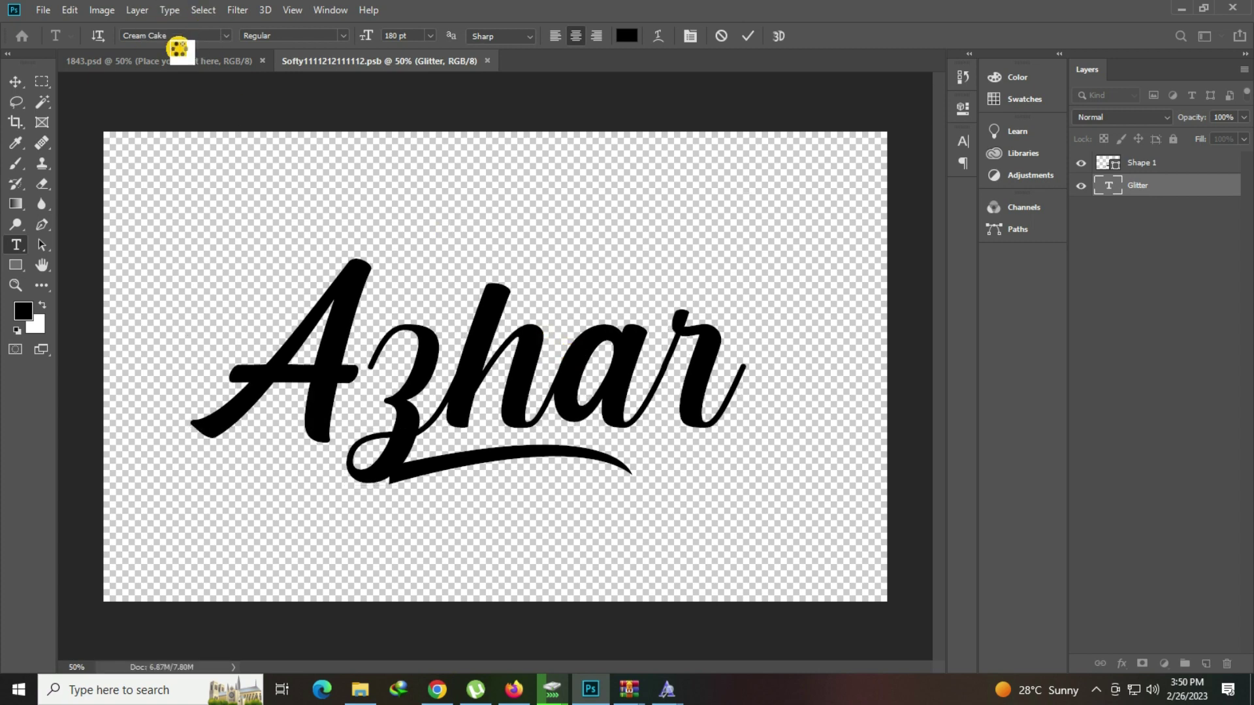
pyautogui.hotkey('ctrl', 's')
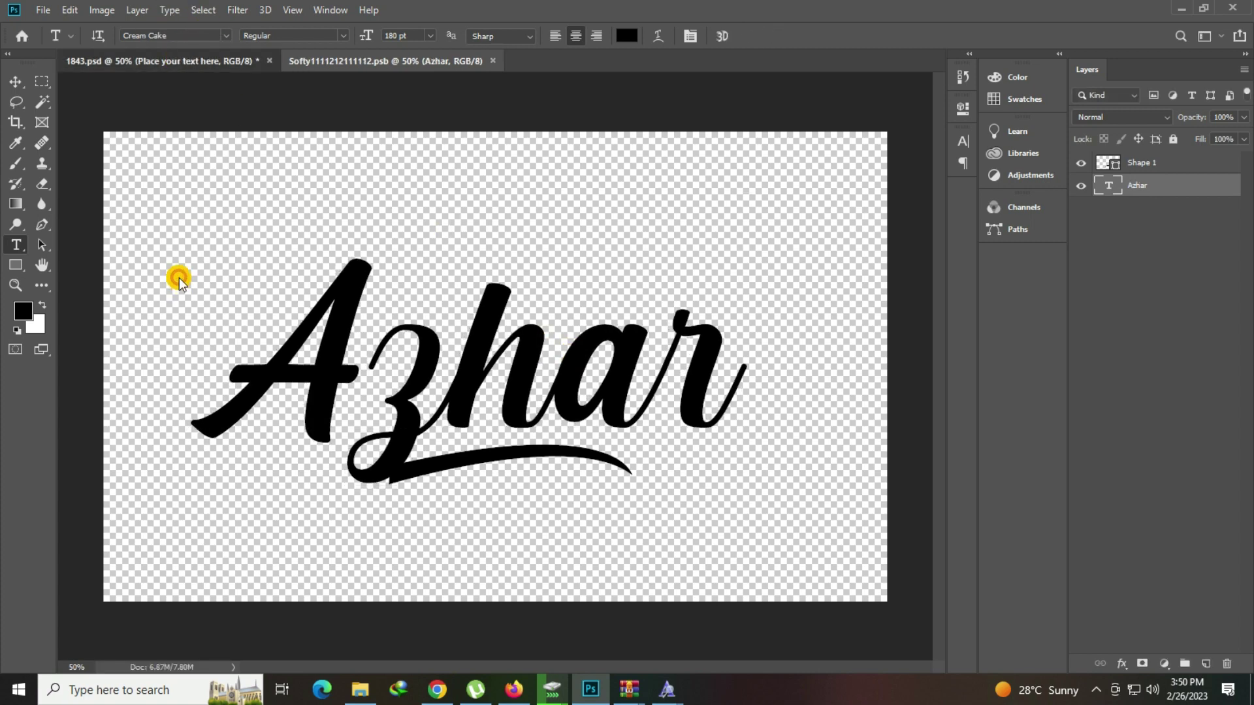
# Step: Inspect the gold Azhar text in 1843.psd, then close it saving changes
pyautogui.hotkey('ctrl', 'Tab')
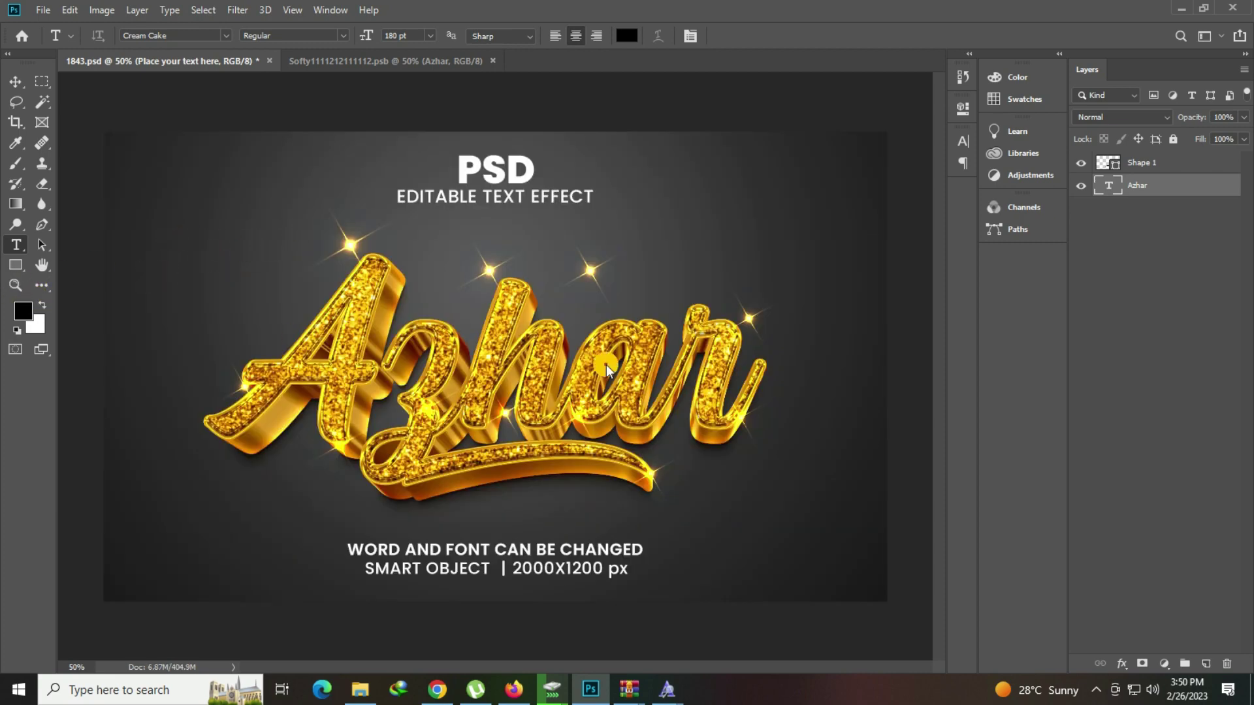
pyautogui.press('z')
pyautogui.click(606, 369)
pyautogui.rightClick(320, 286)
pyautogui.click(324, 291)
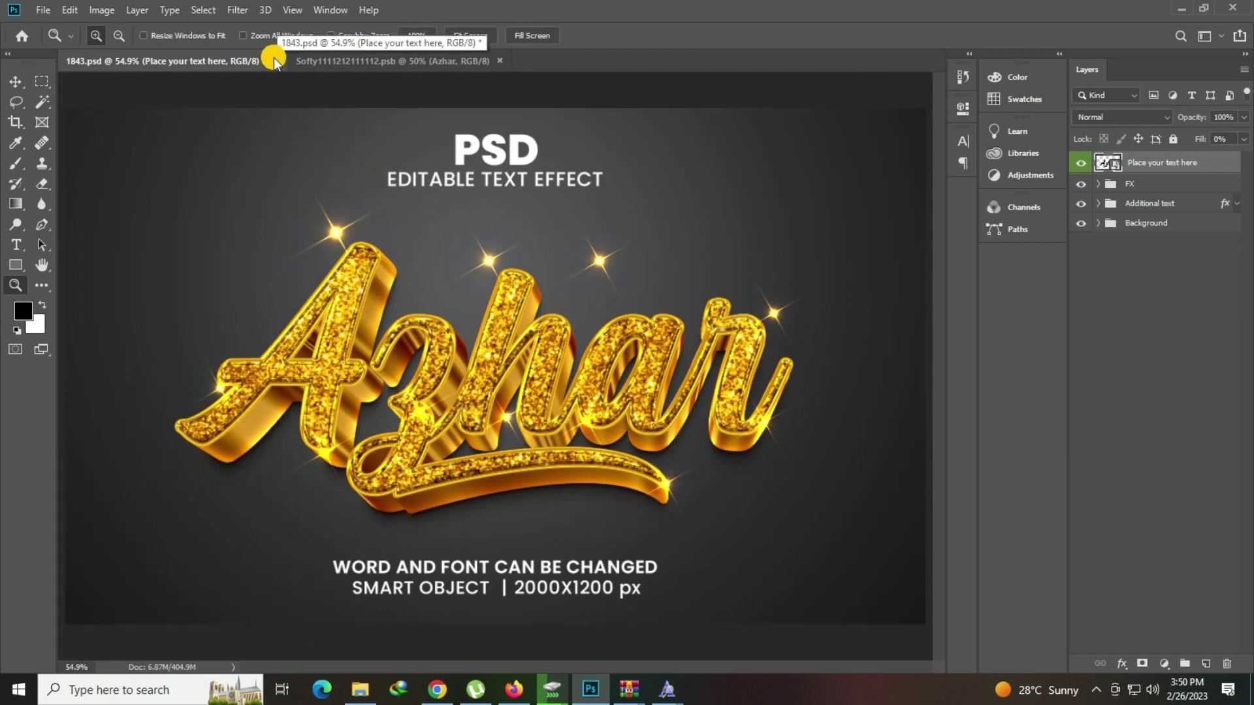
pyautogui.click(276, 60)
pyautogui.click(621, 260)
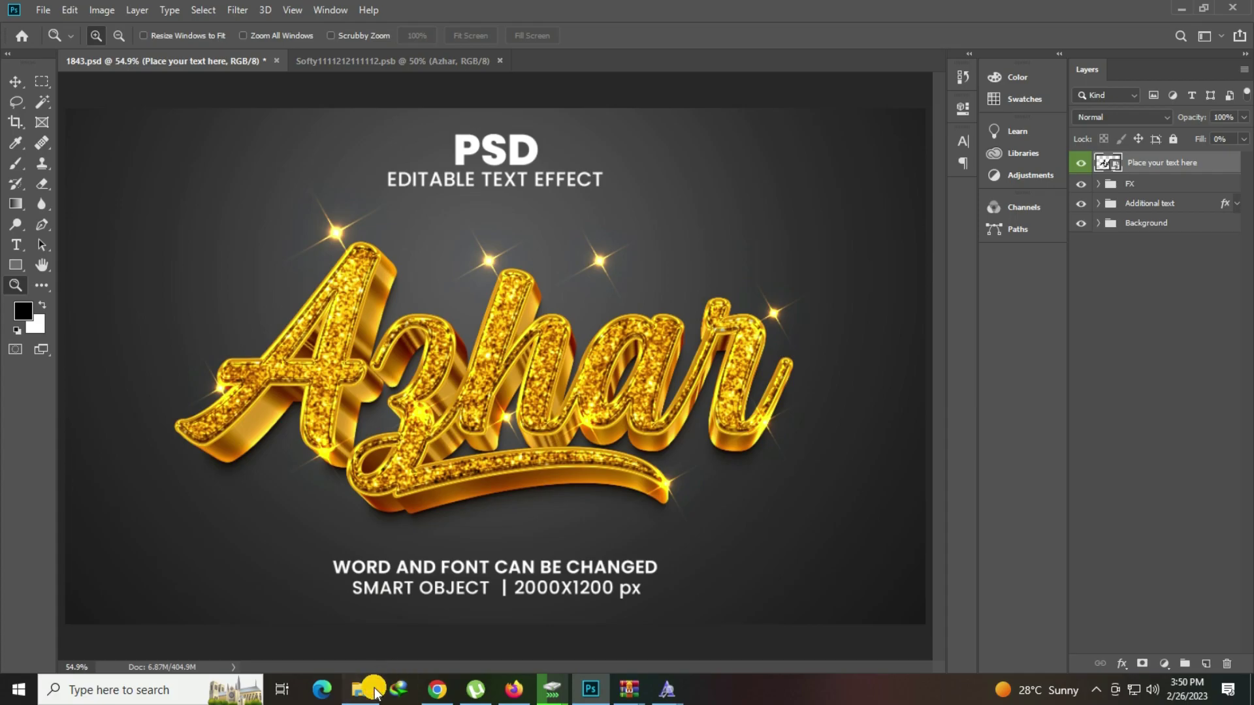
pyautogui.click(374, 693)
# Step: Preview the Classic 1854 and Stone 1856 images, then open 1856.psd in Photoshop
pyautogui.click(711, 436)
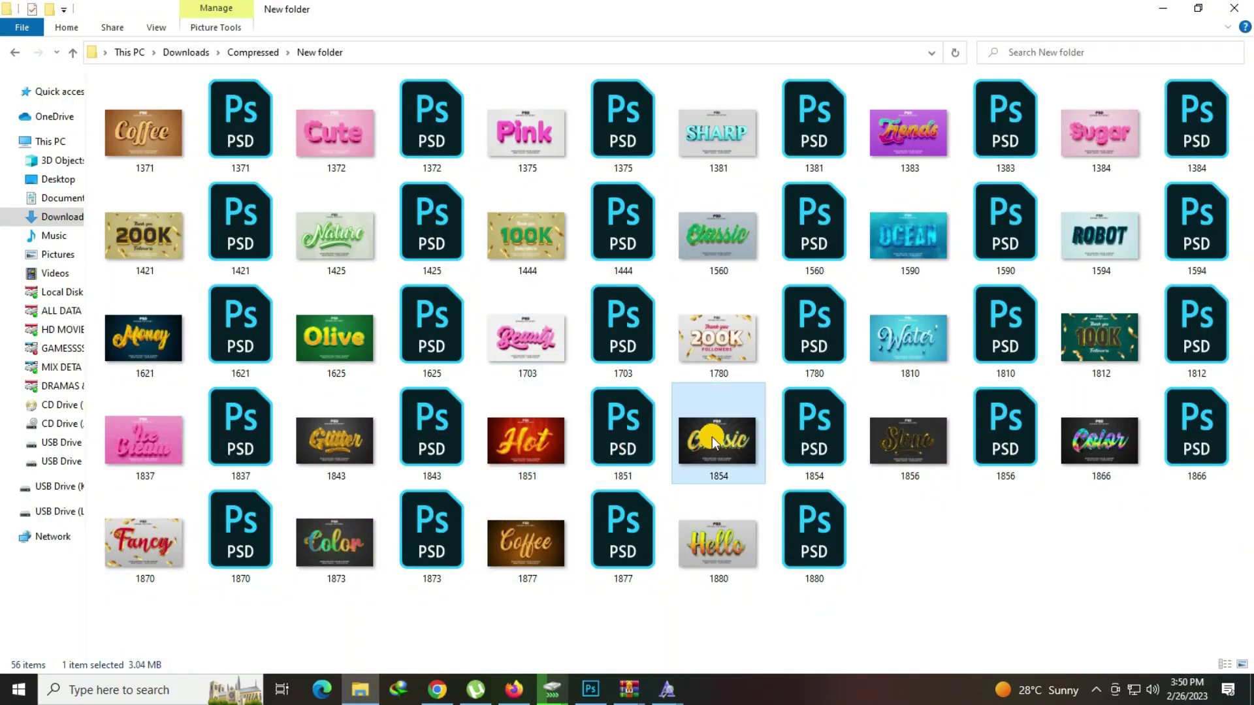
pyautogui.doubleClick(711, 436)
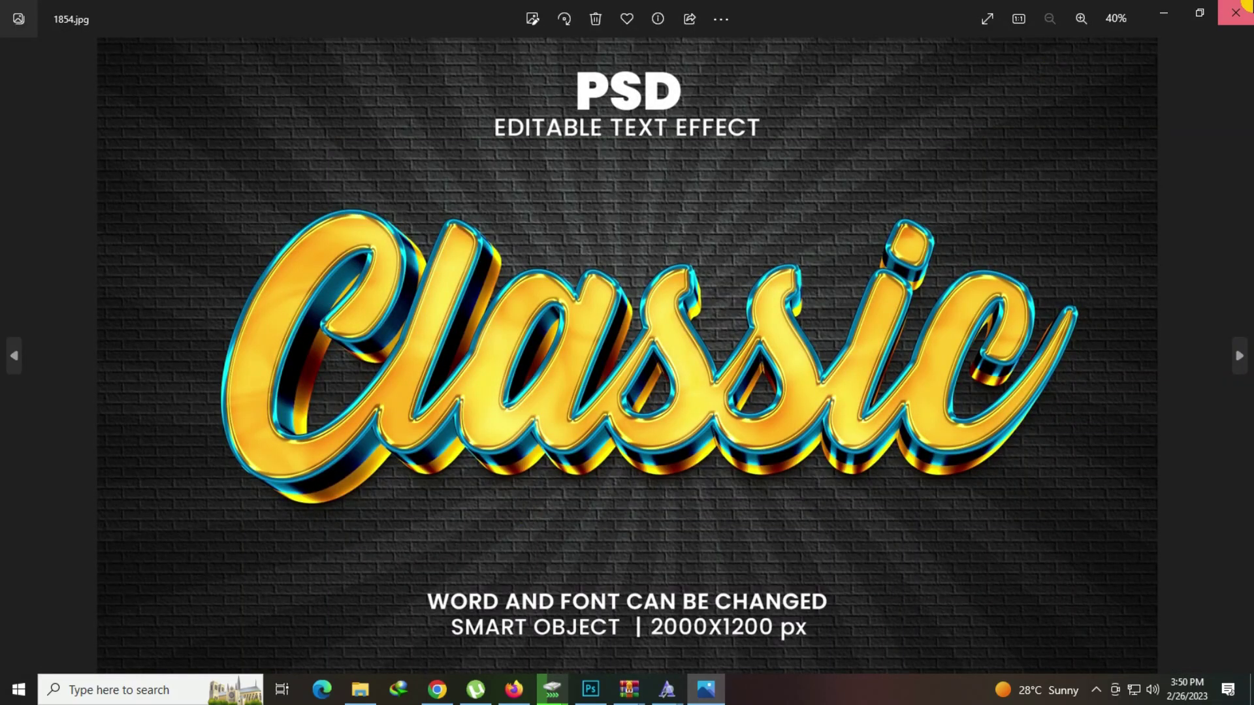
pyautogui.click(1236, 11)
pyautogui.click(931, 433)
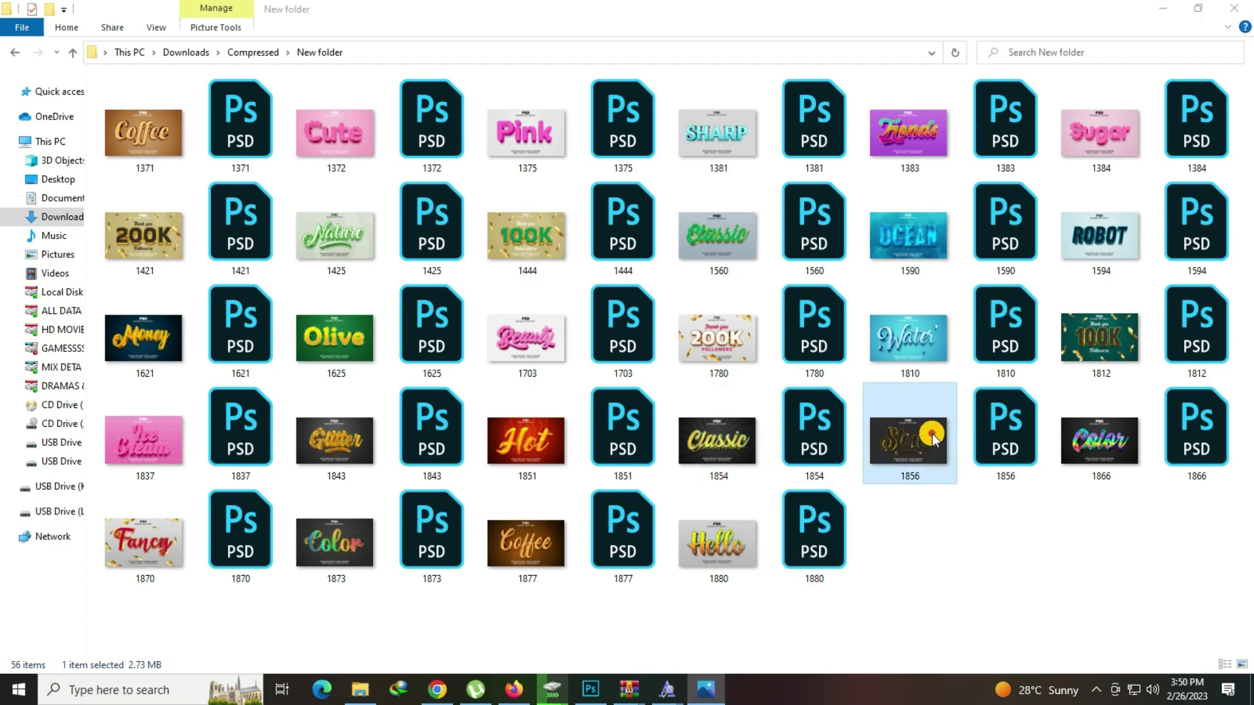
pyautogui.doubleClick(931, 433)
pyautogui.click(1244, 7)
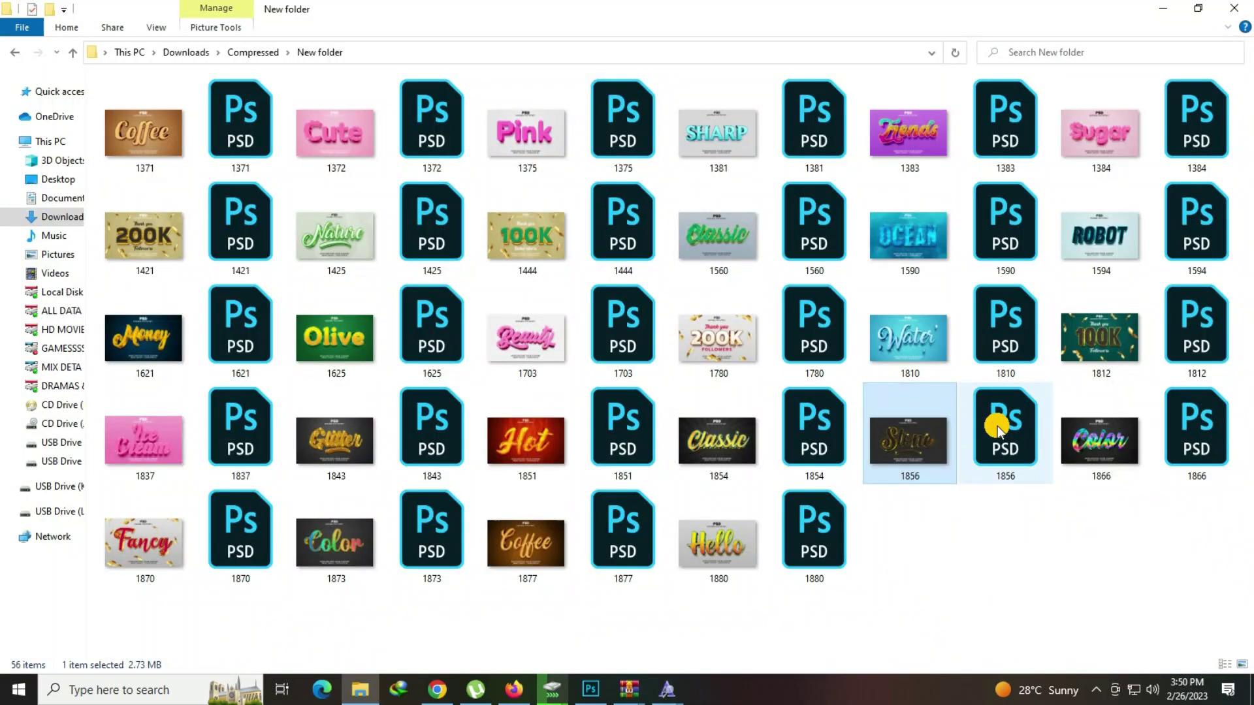
pyautogui.doubleClick(997, 426)
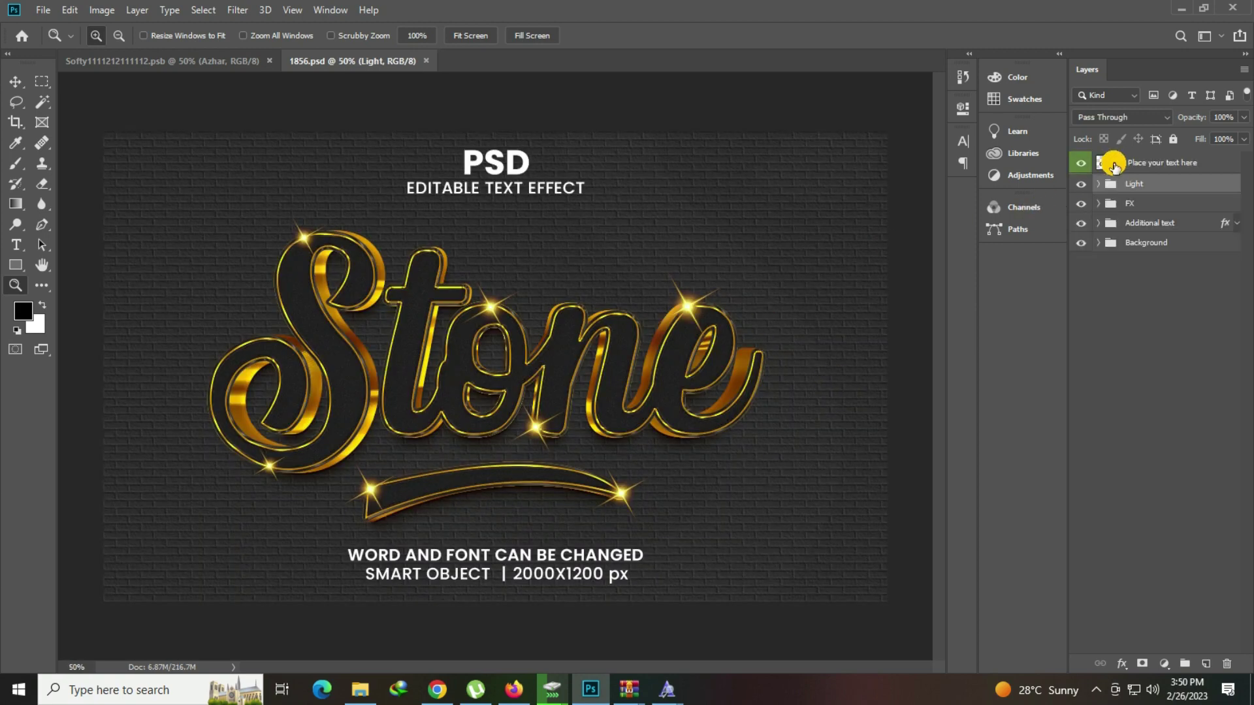
# Step: Open the Stone text smart object, leave the missing font unresolved, and fit the canvas
pyautogui.click(1109, 168)
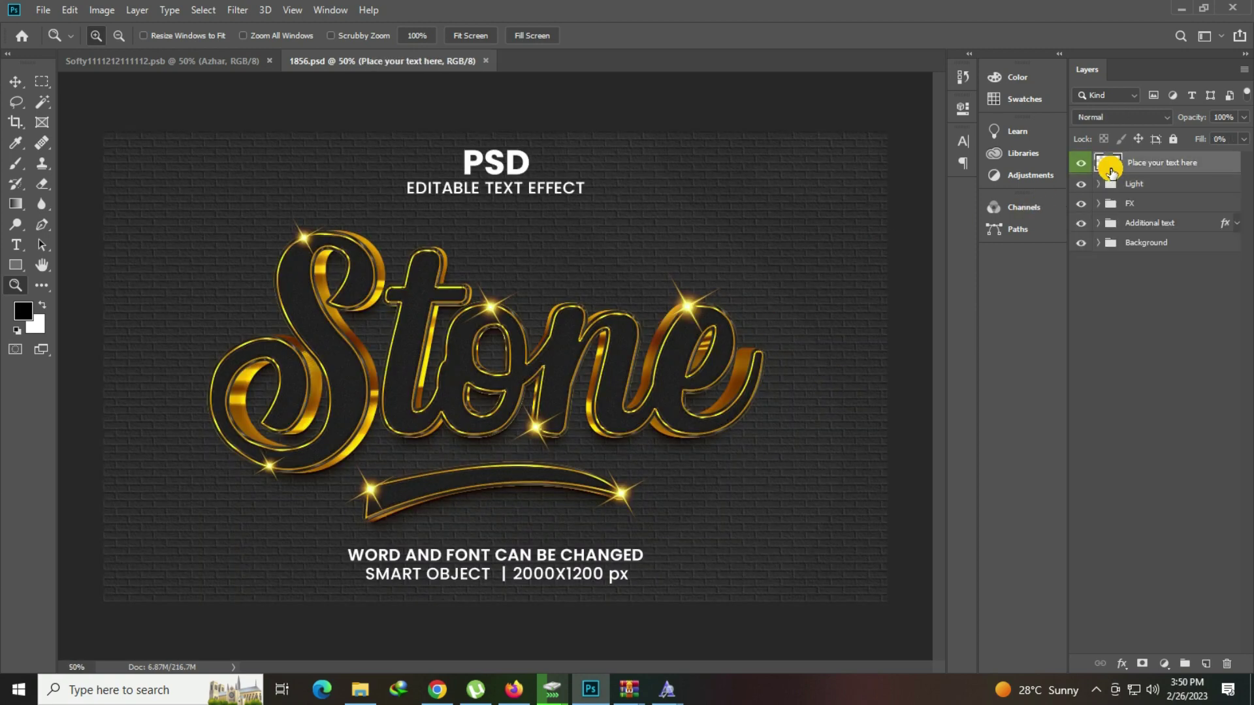
pyautogui.doubleClick(1109, 167)
pyautogui.click(679, 271)
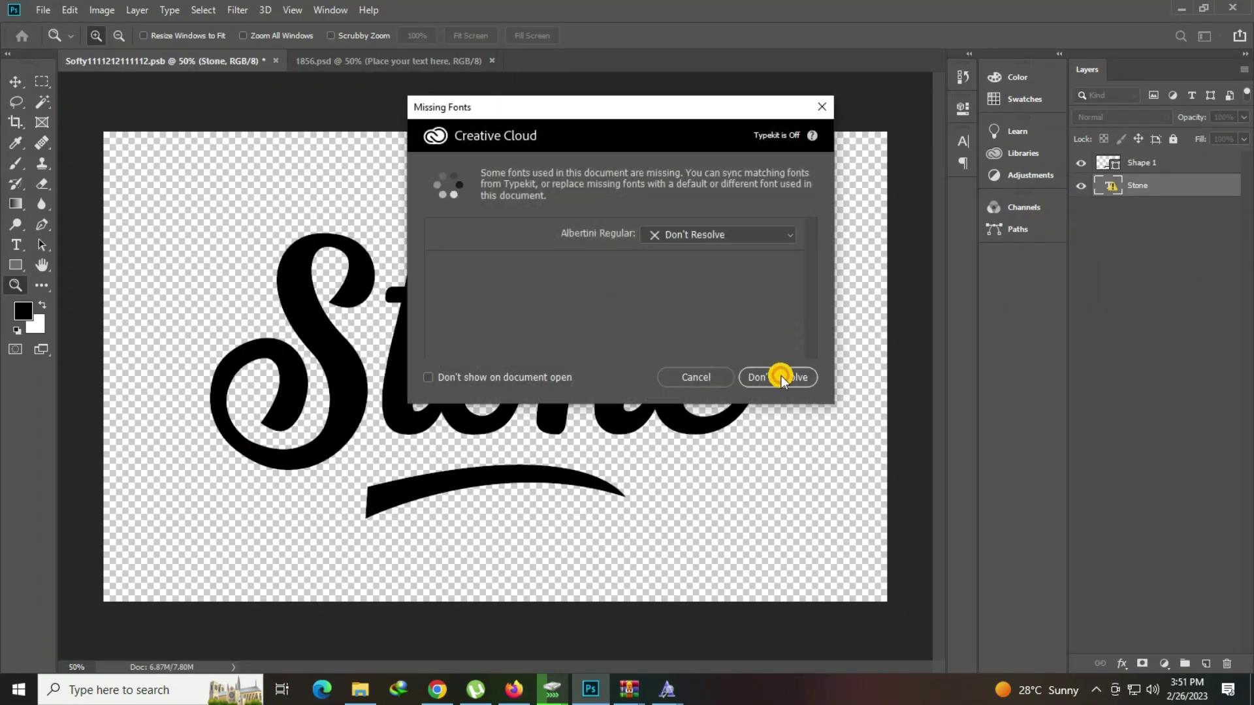
pyautogui.click(688, 378)
pyautogui.click(537, 347)
pyautogui.rightClick(451, 277)
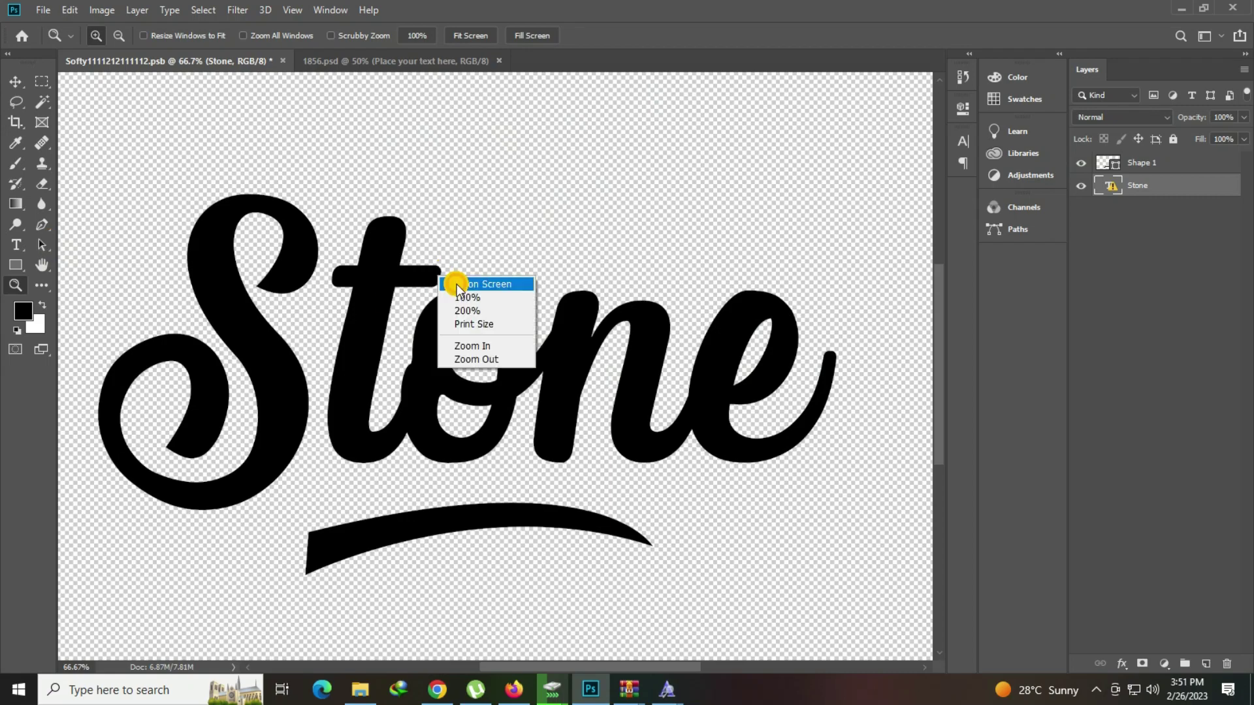
pyautogui.click(464, 286)
# Step: Replace the Stone text with Azhar, accepting the font substitution
pyautogui.click(6, 247)
pyautogui.click(526, 321)
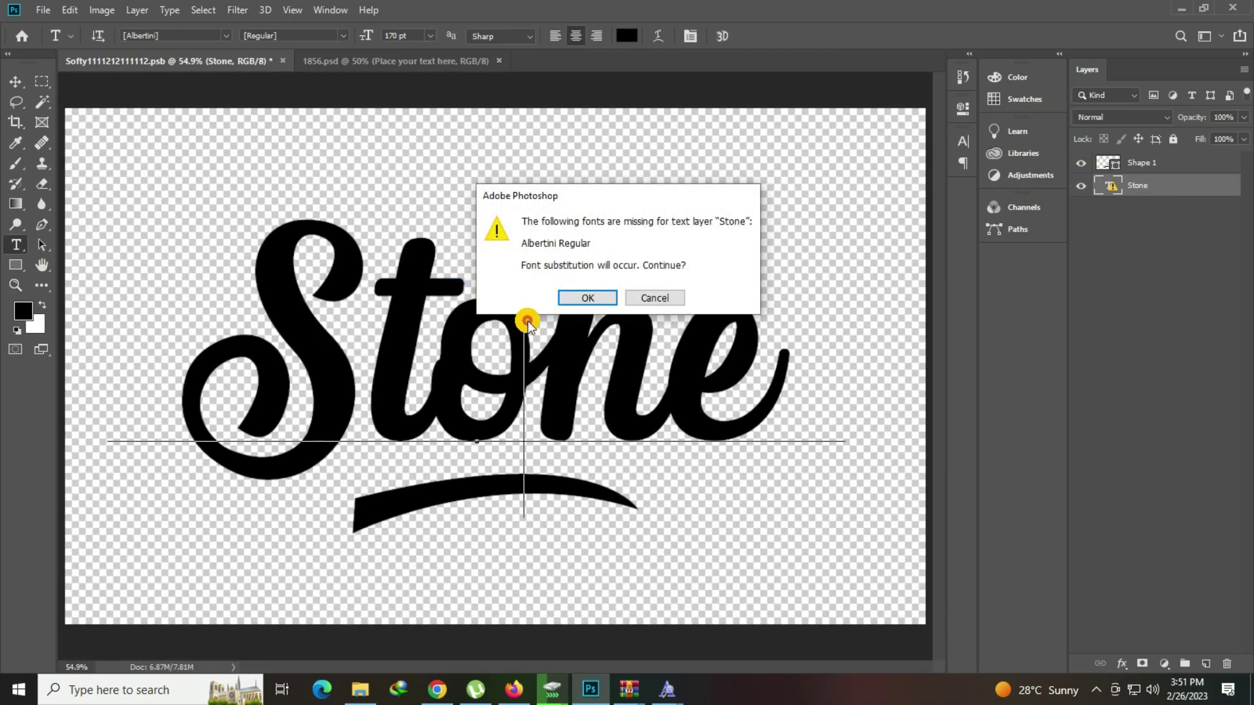
pyautogui.click(590, 297)
pyautogui.hotkey('ctrl', 'a')
pyautogui.write('Az')
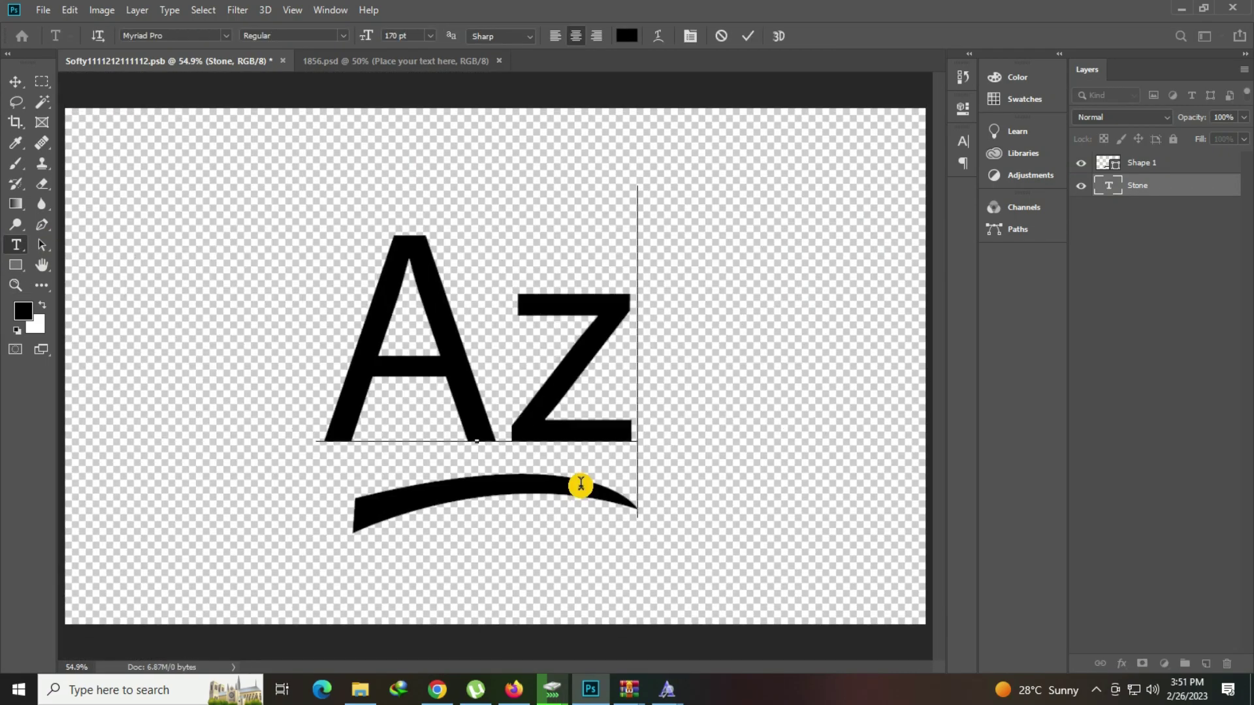
pyautogui.write('har')
# Step: Try several fonts on Azhar, shift it slightly left, and return to 1856.psd
pyautogui.hotkey('ctrl', 'a')
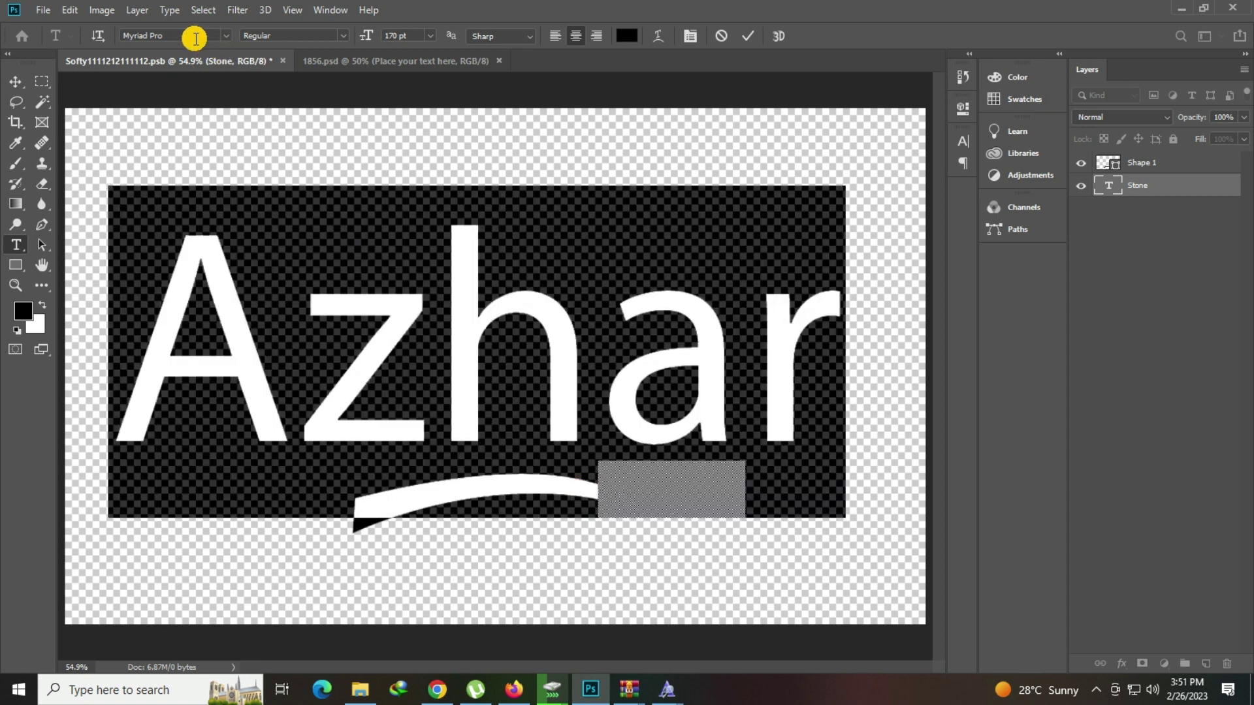
pyautogui.click(195, 39)
pyautogui.press('Down')
pyautogui.press('Down')
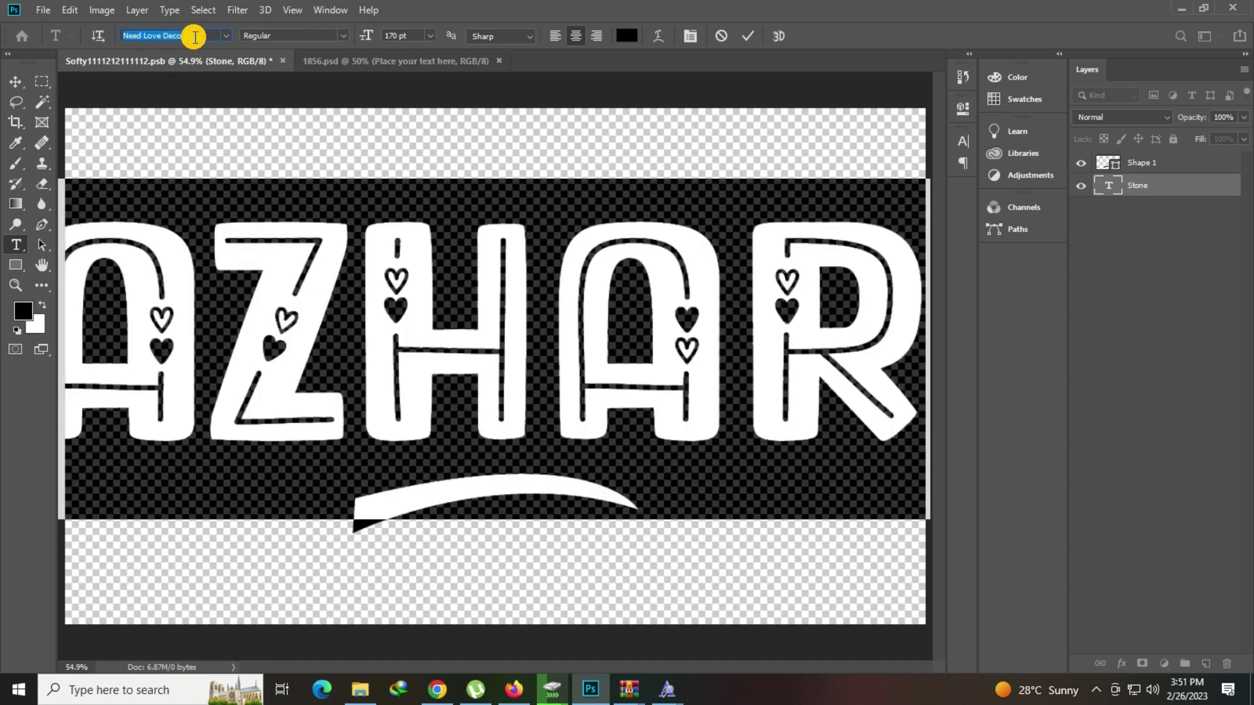
pyautogui.press('Down')
pyautogui.press('Down')
pyautogui.press('Down')
pyautogui.press('Down')
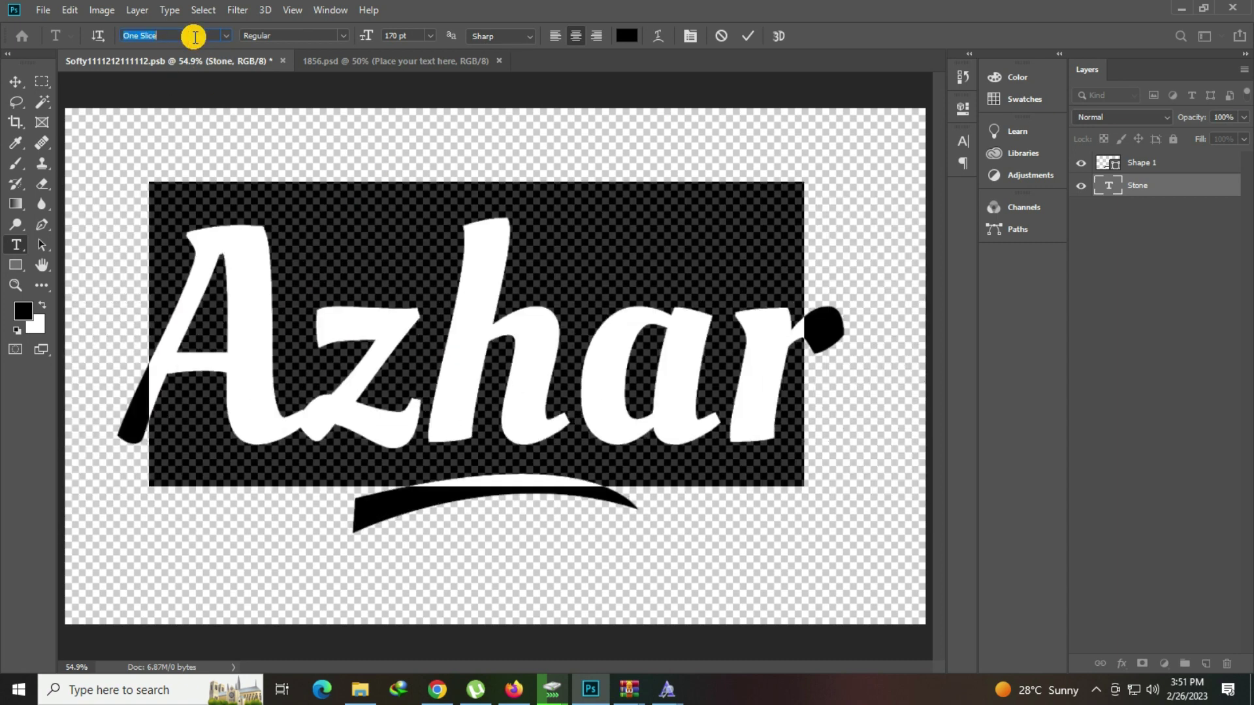
pyautogui.press('Down')
pyautogui.press('Down')
pyautogui.press('Down')
pyautogui.press('Down')
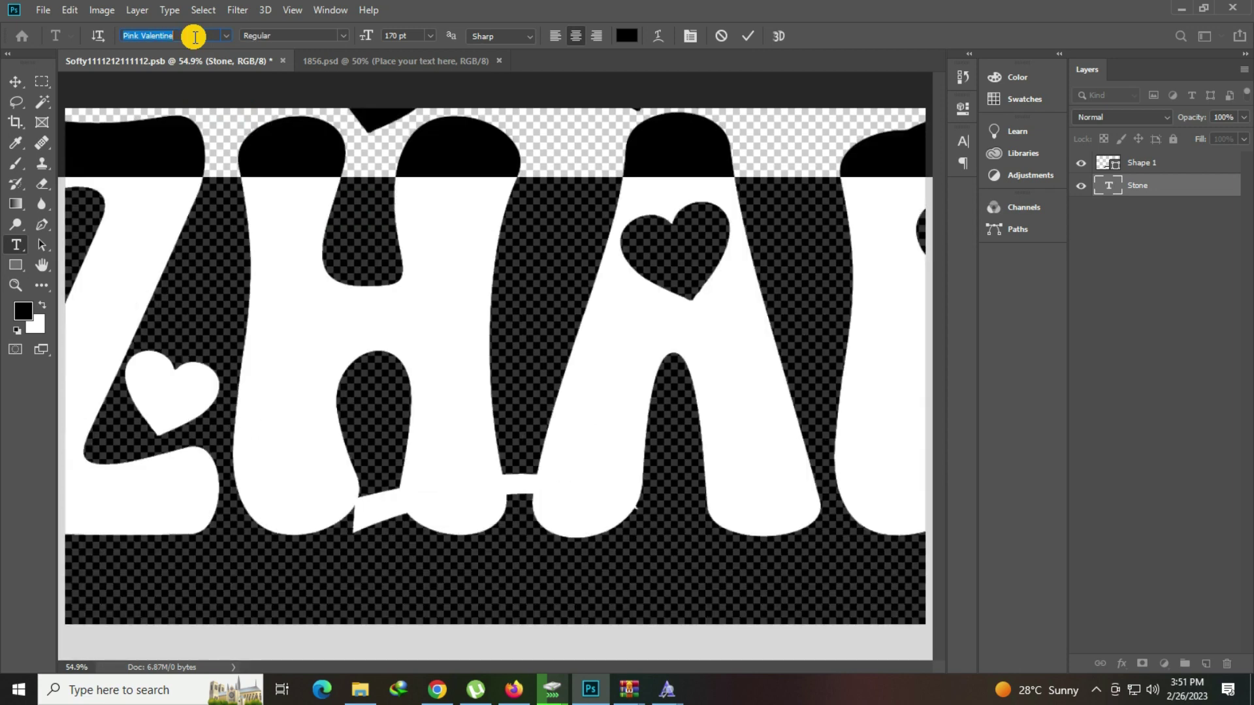
pyautogui.press('Down')
pyautogui.press('Down')
pyautogui.press('Down')
pyautogui.press('Down')
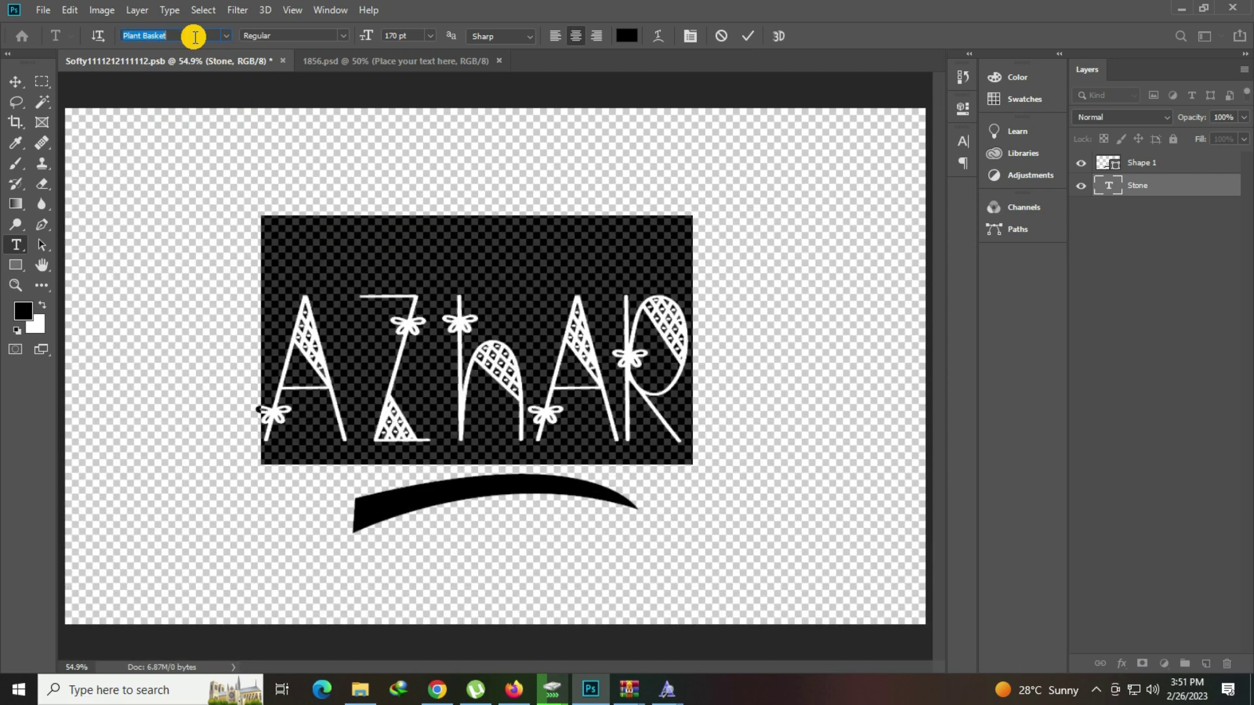
pyautogui.press('Down')
pyautogui.press('Down')
pyautogui.press('Down')
pyautogui.press('Down')
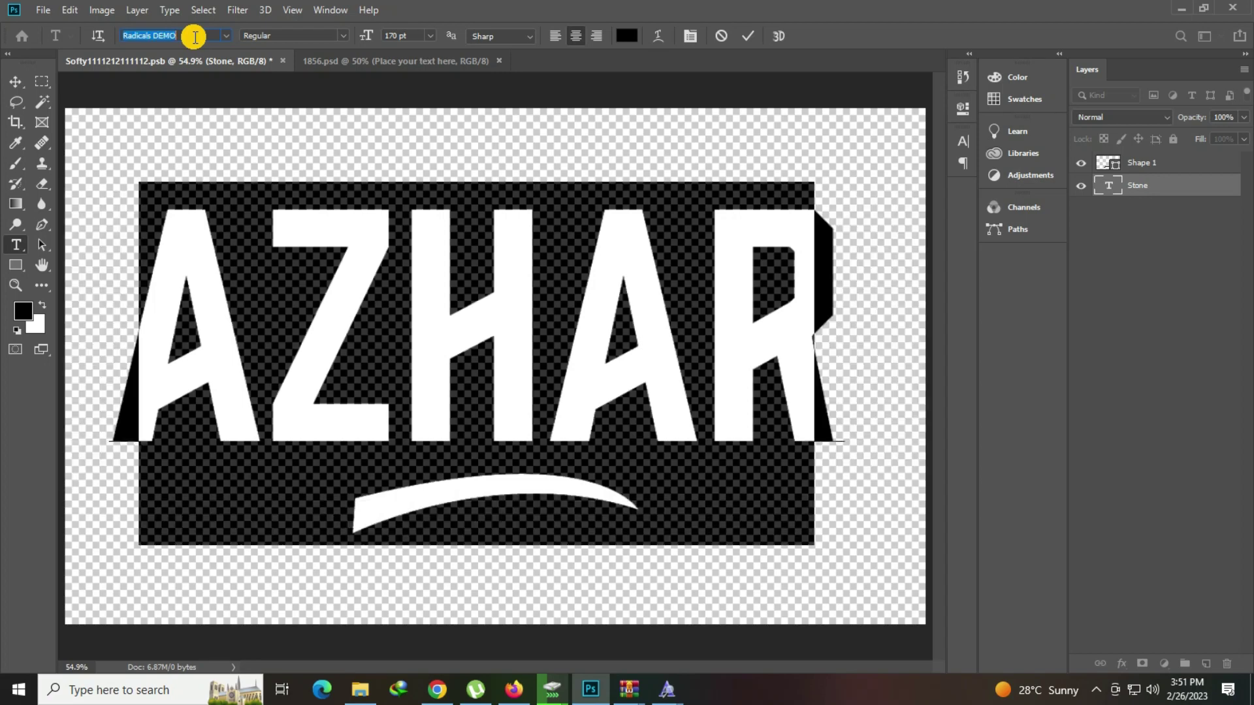
pyautogui.moveTo(551, 342); pyautogui.dragTo(520, 355)
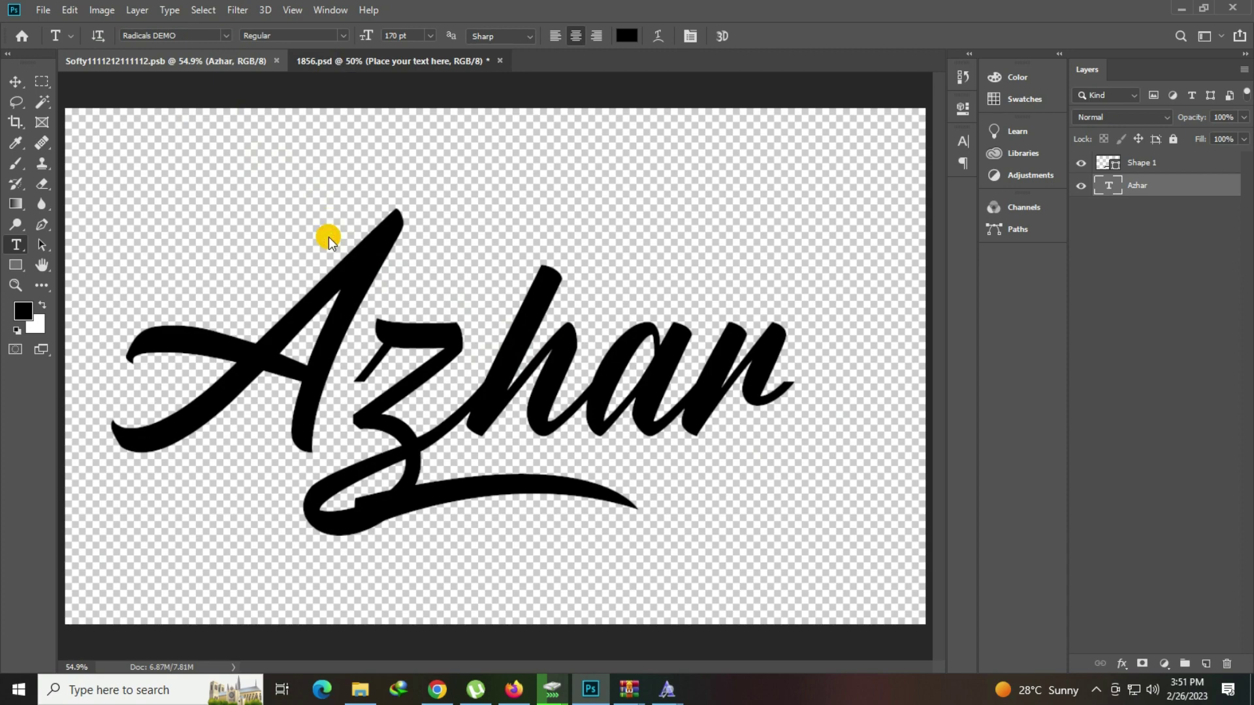
pyautogui.hotkey('ctrl', 'Tab')
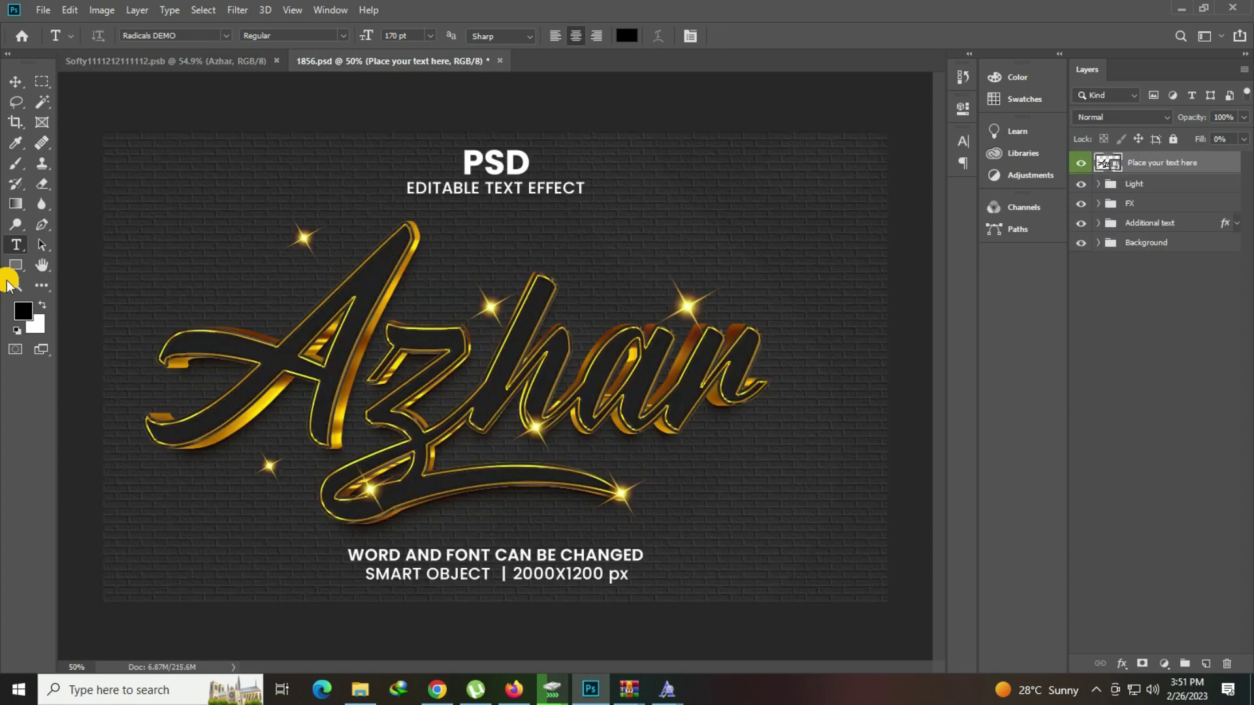
# Step: Zoom in and out to inspect the gold Azhar lettering in 1856.psd
pyautogui.click(22, 288)
pyautogui.click(641, 364)
pyautogui.click(400, 289)
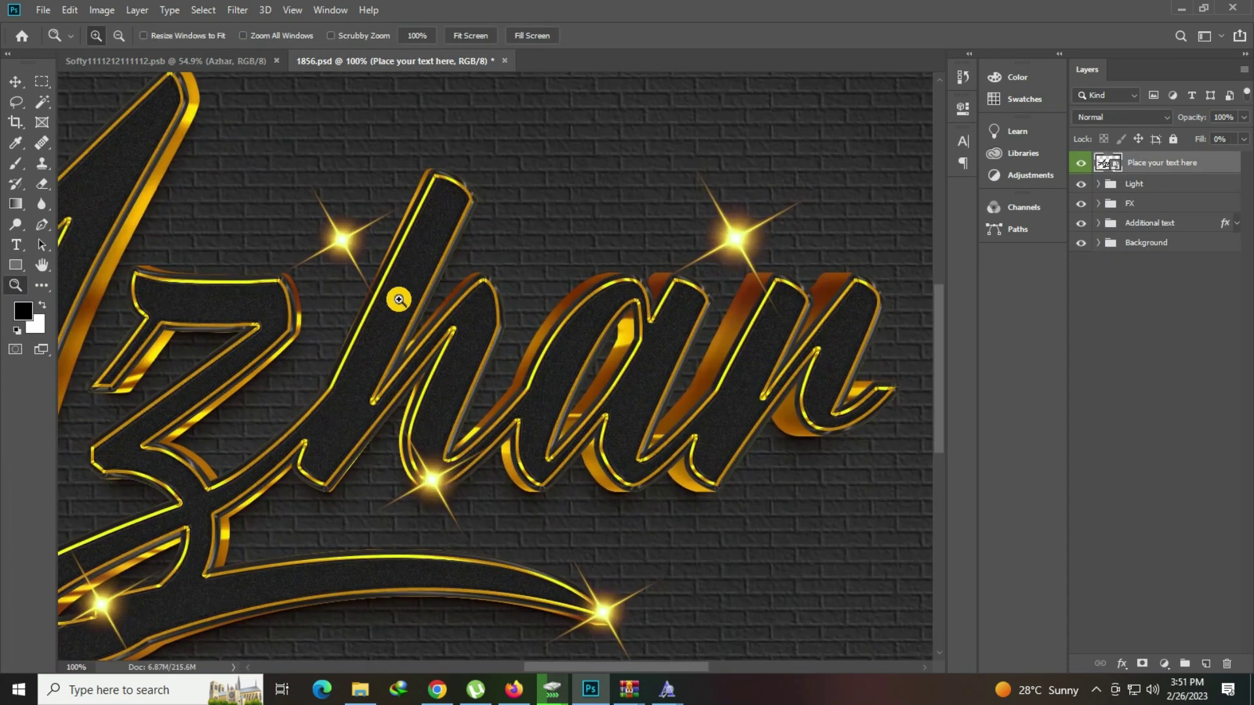
pyautogui.rightClick(414, 308)
pyautogui.click(414, 308)
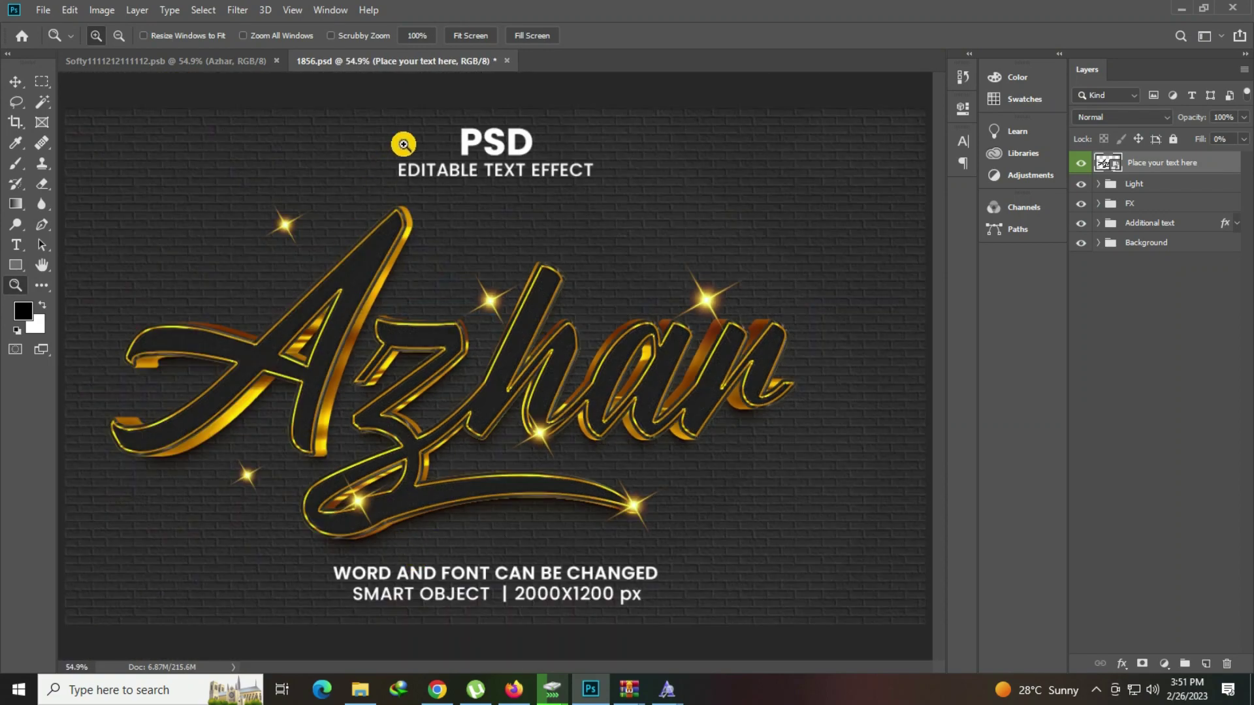
pyautogui.click(496, 378)
pyautogui.rightClick(308, 272)
pyautogui.click(363, 277)
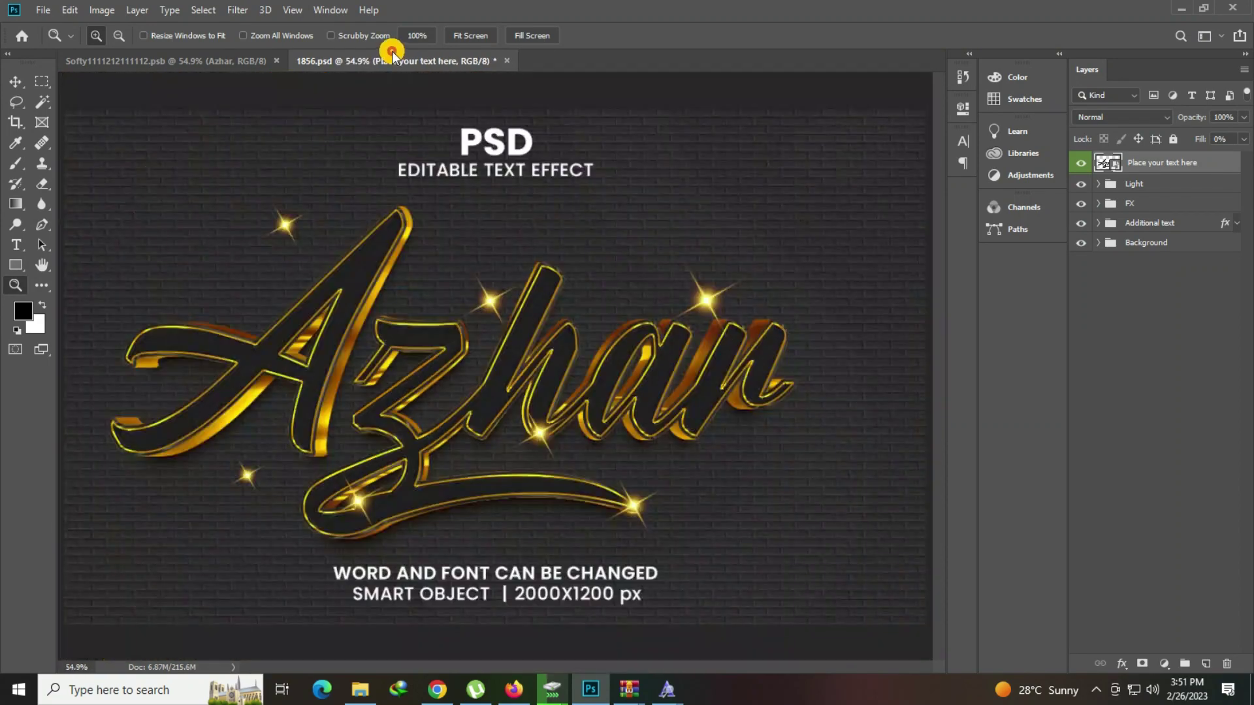
# Step: Close 1856.psd without saving its changes
pyautogui.click(507, 60)
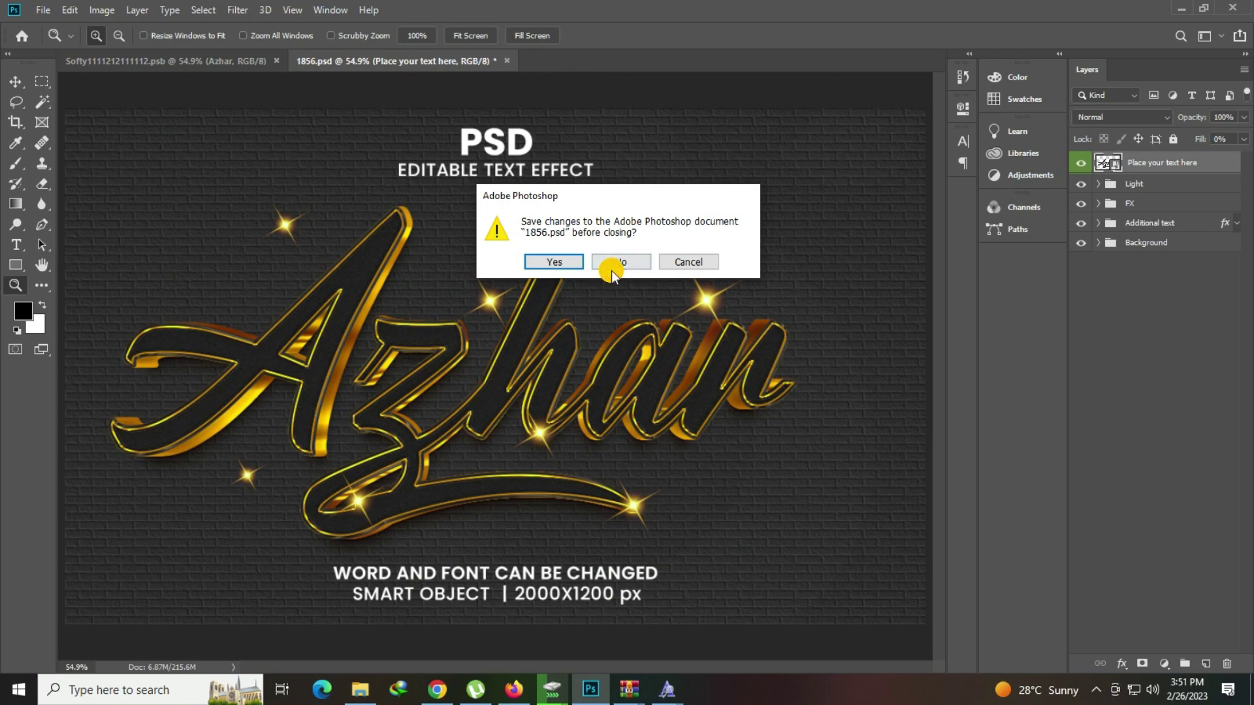
pyautogui.click(612, 264)
pyautogui.click(360, 689)
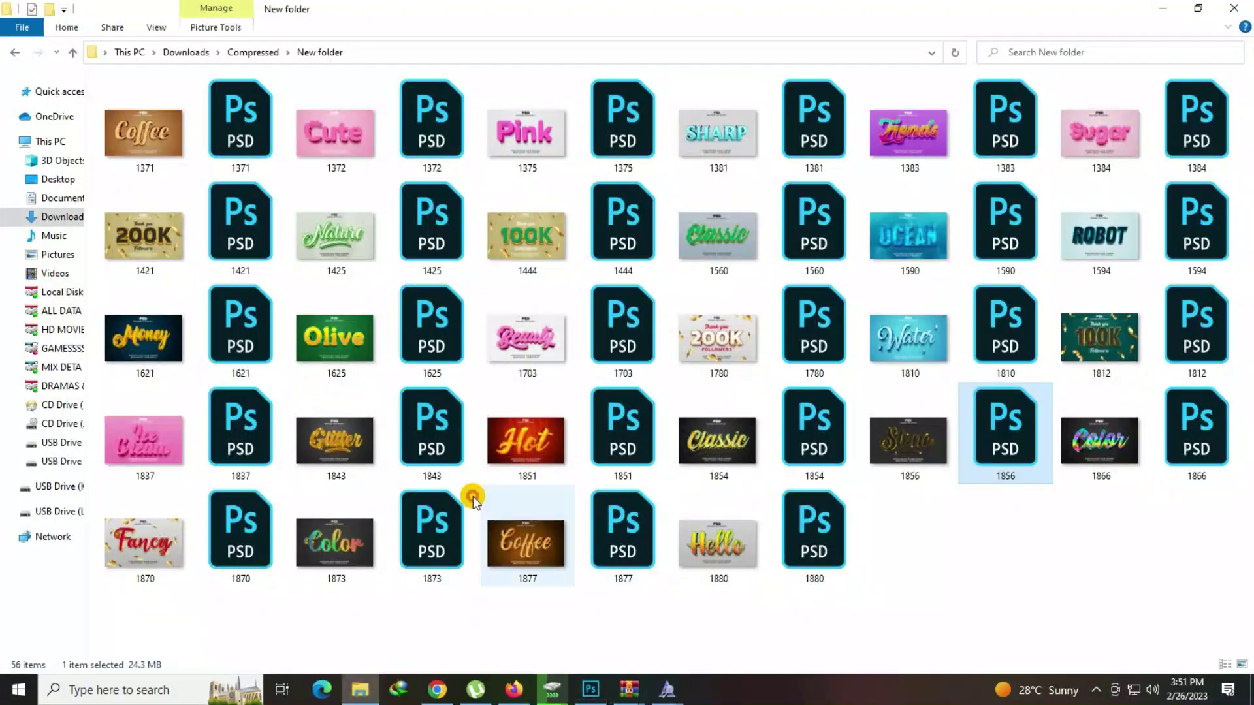
# Step: Select the rainbow Color template 1866.psd in the template folder to open it
pyautogui.click(382, 469)
pyautogui.click(909, 441)
pyautogui.click(1100, 441)
pyautogui.click(1185, 436)
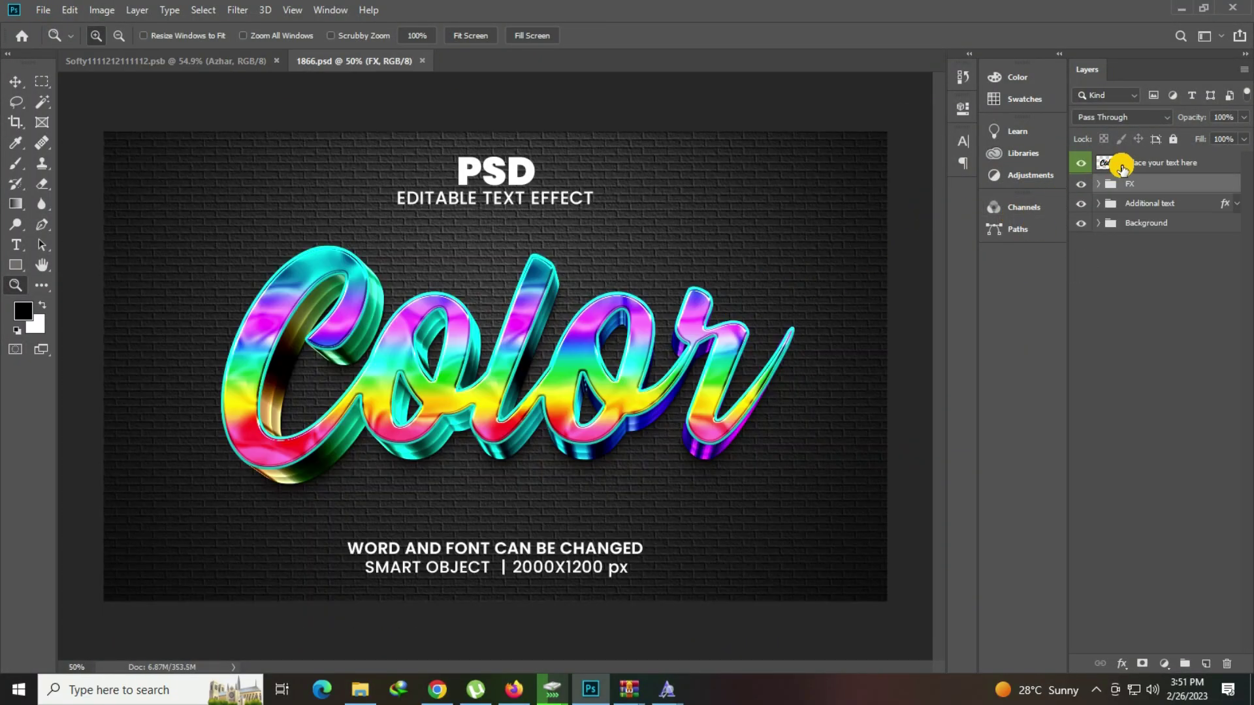
# Step: Replace the smart object's Color text with Azhar and save the smart object
pyautogui.doubleClick(1111, 171)
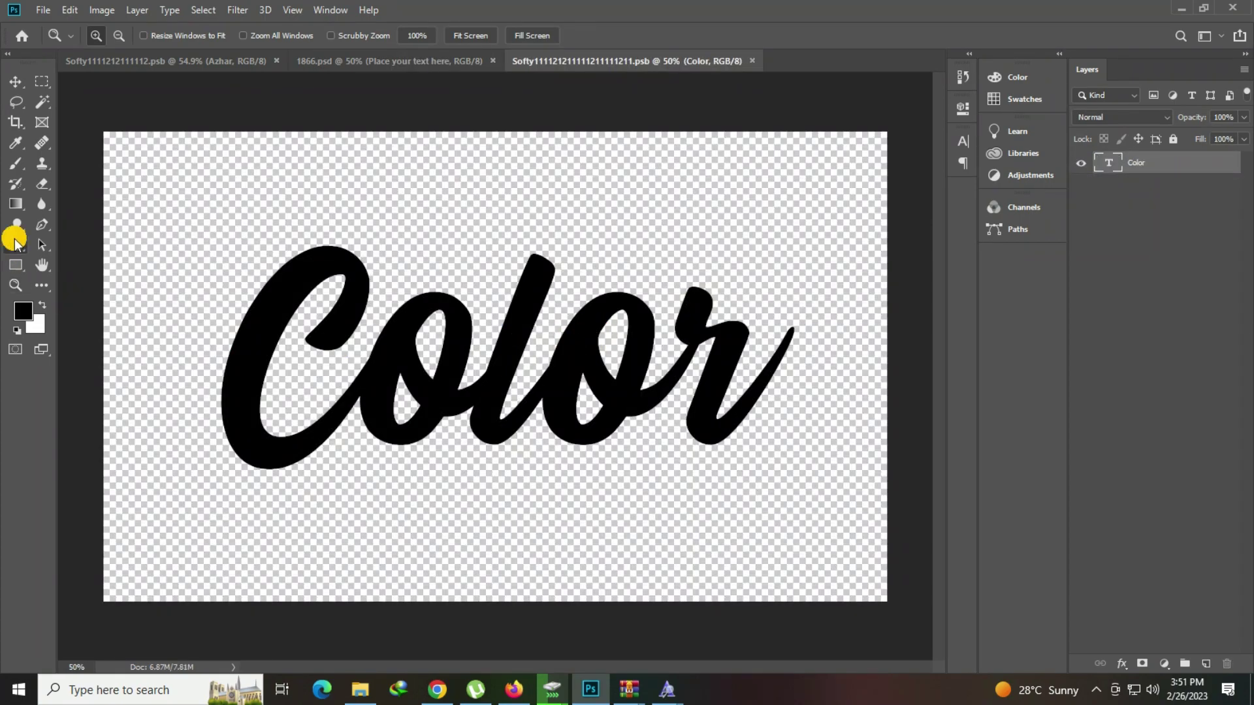
pyautogui.click(16, 244)
pyautogui.click(550, 349)
pyautogui.hotkey('ctrl', 'a')
pyautogui.write('Az')
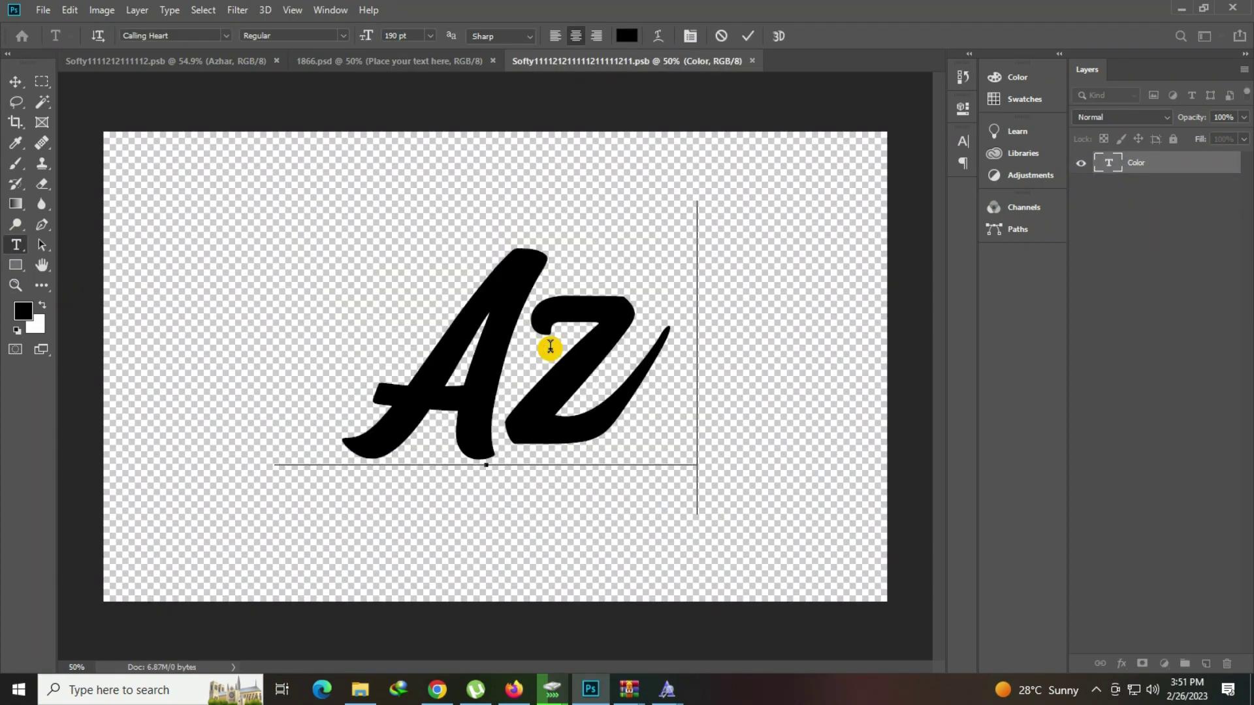
pyautogui.write('har')
pyautogui.hotkey('ctrl', 'Return')
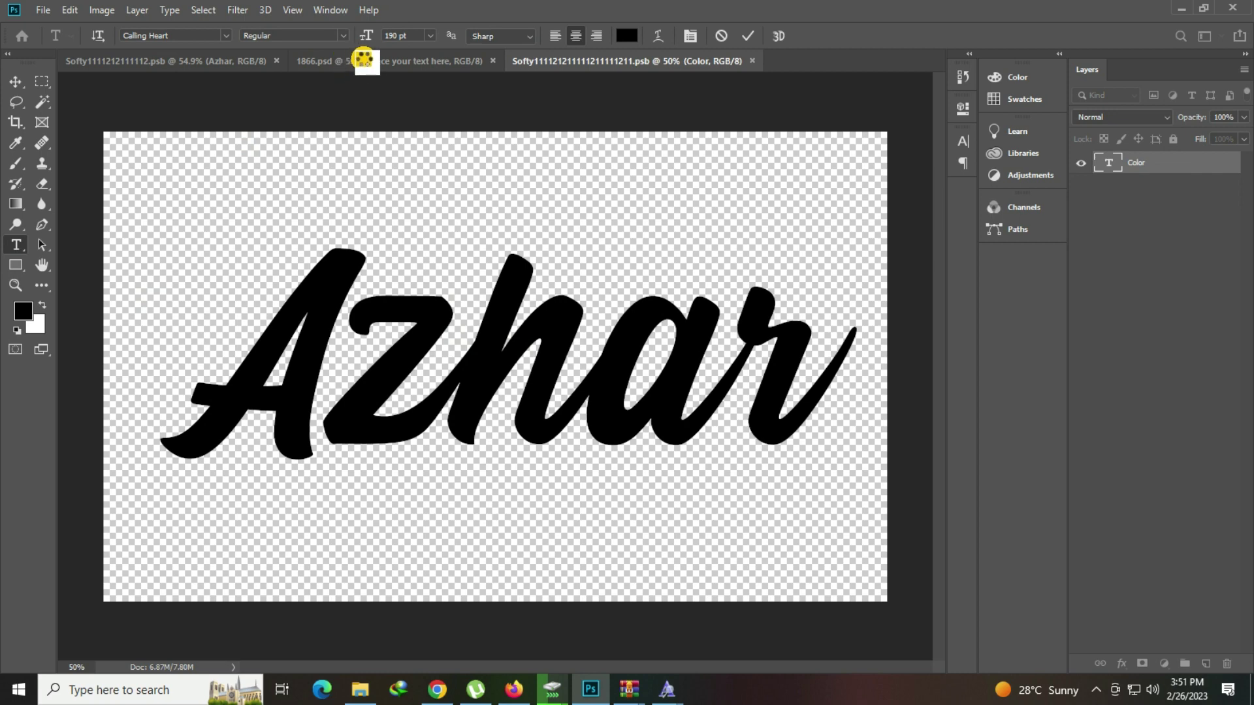
pyautogui.hotkey('ctrl', 's')
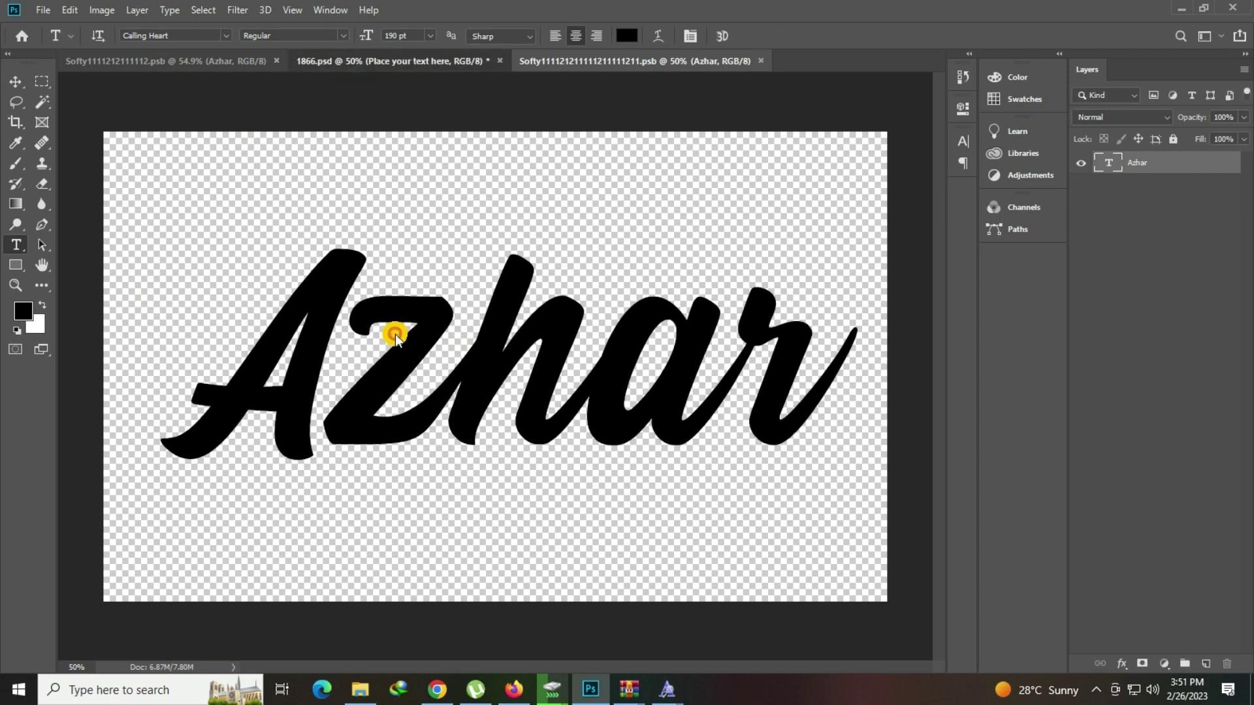
pyautogui.hotkey('ctrl', 'w')
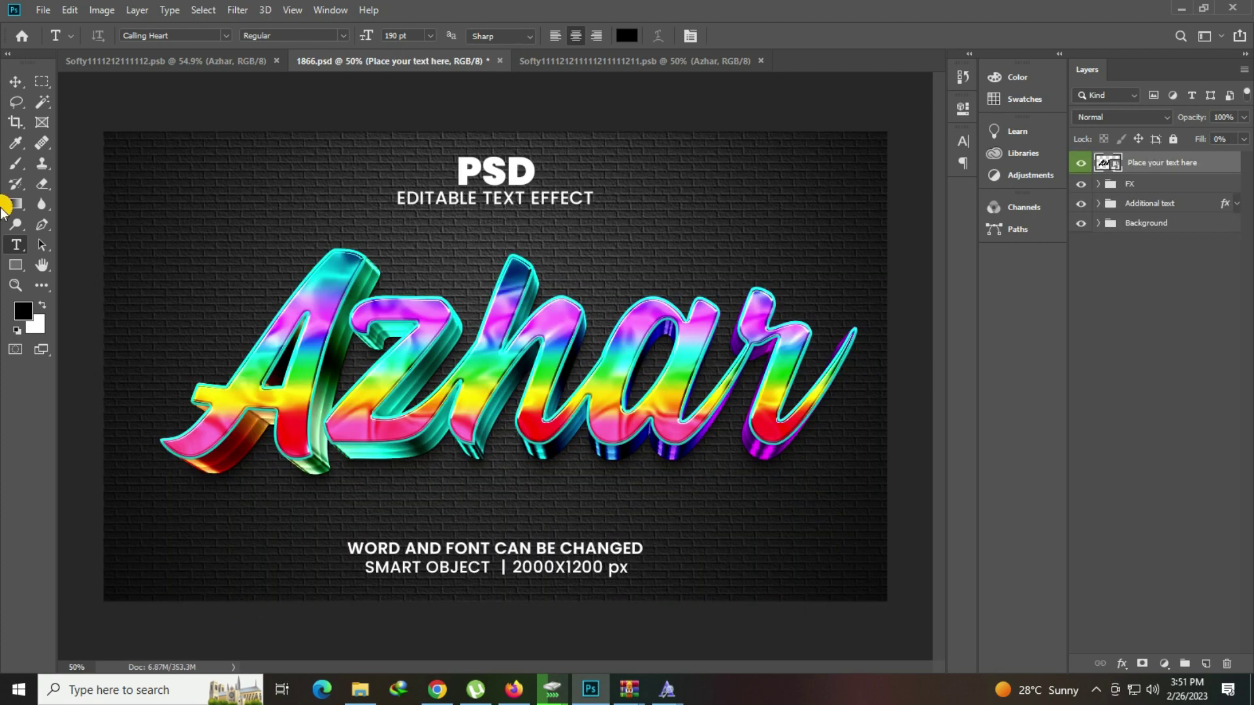
# Step: Inspect the rainbow design up close and nudge the Azhar text slightly upward
pyautogui.click(16, 285)
pyautogui.click(336, 320)
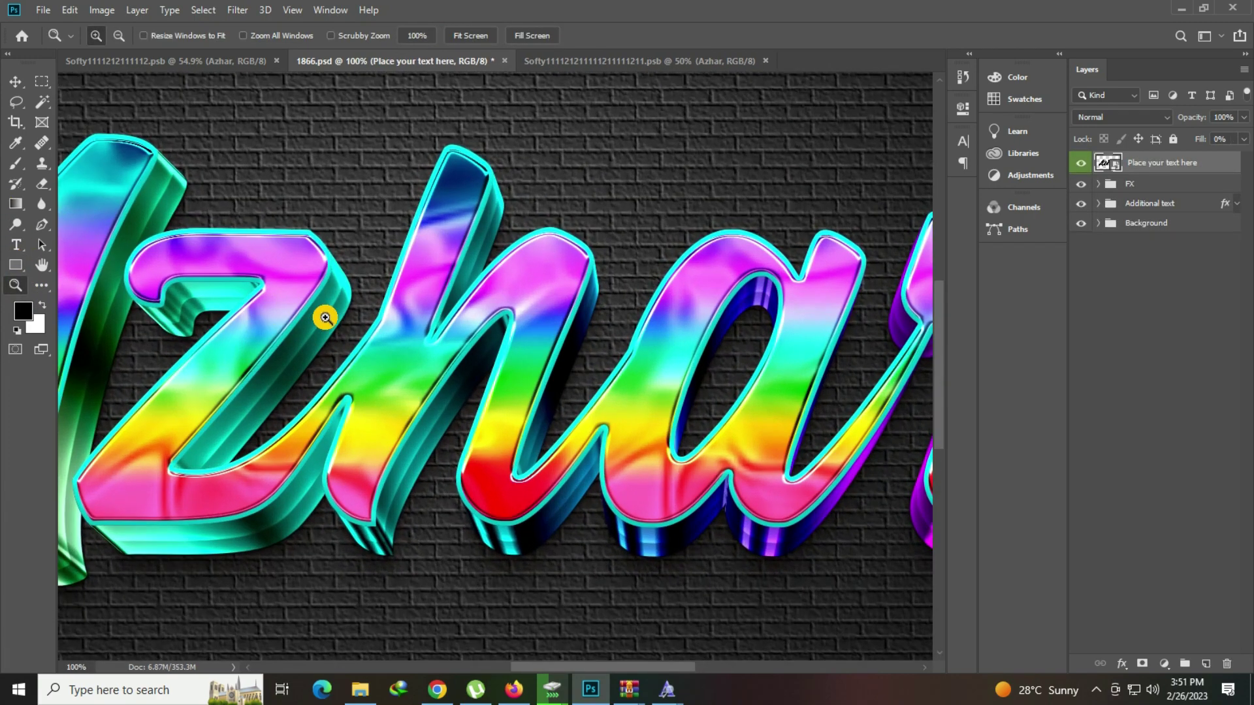
pyautogui.click(343, 324)
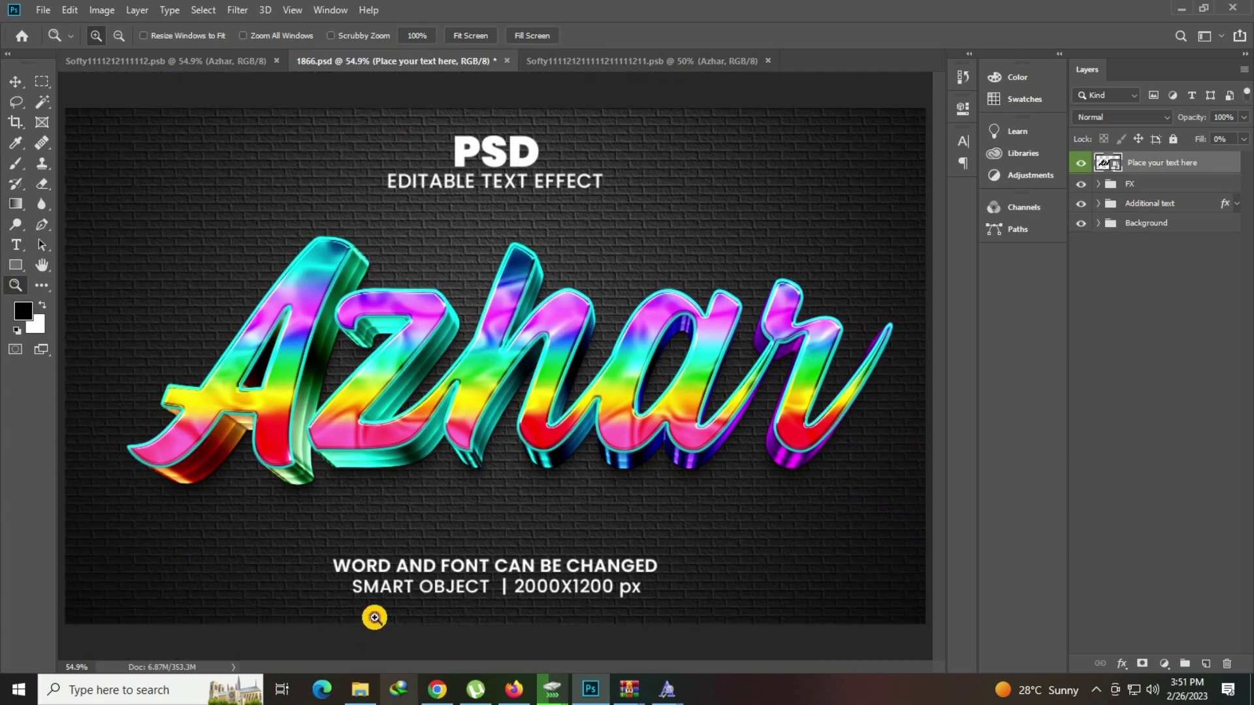
pyautogui.click(319, 275)
pyautogui.rightClick(472, 278)
pyautogui.click(481, 283)
pyautogui.click(16, 81)
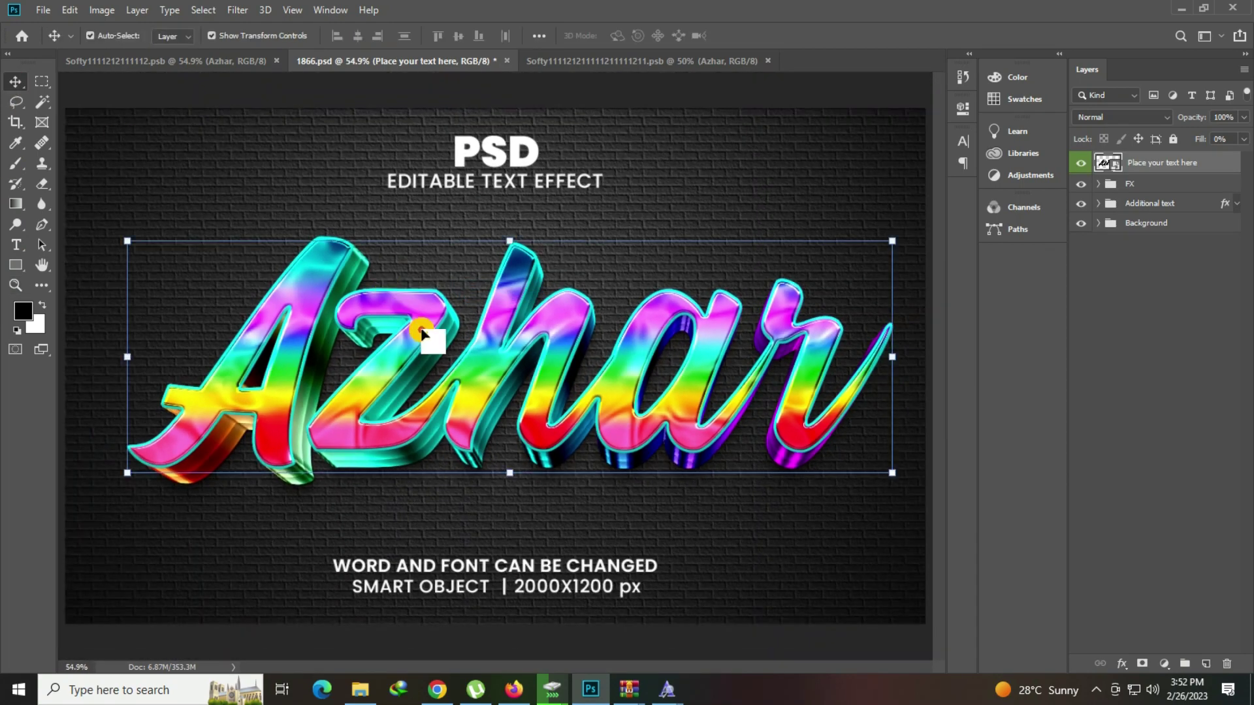
pyautogui.moveTo(421, 333); pyautogui.dragTo(410, 298)
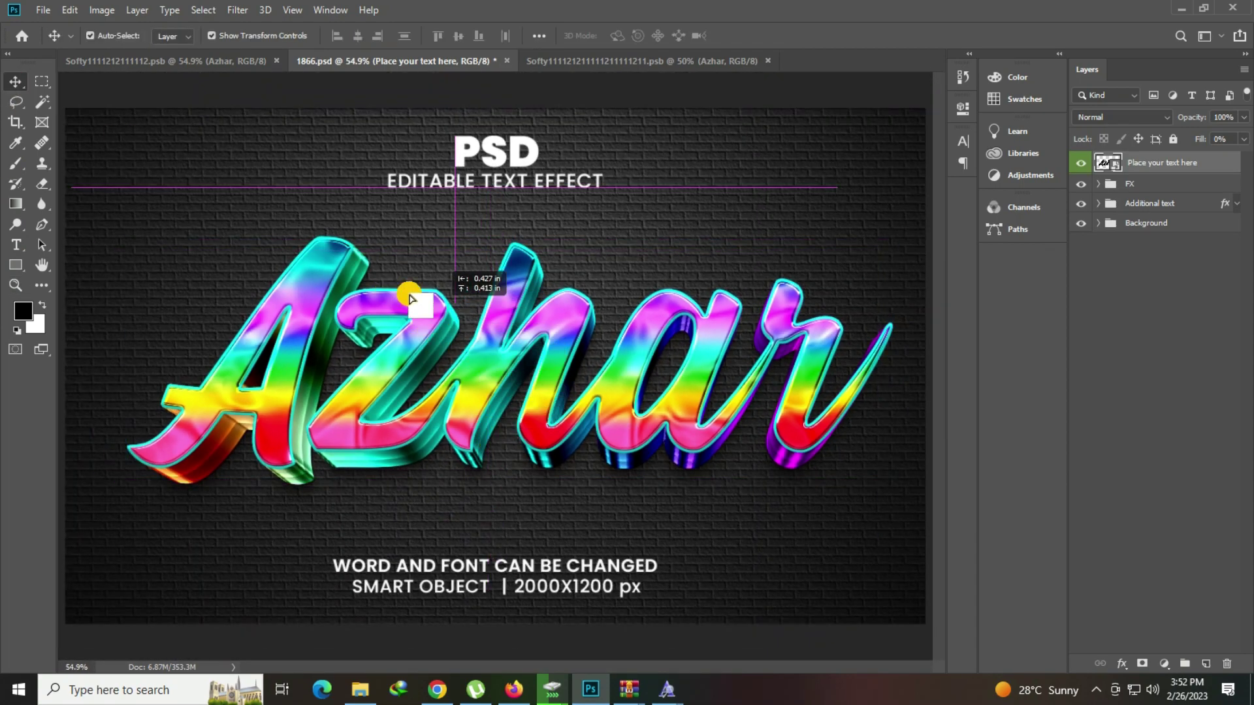
# Step: Close the rainbow 1866.psd template without saving its changes
pyautogui.click(508, 61)
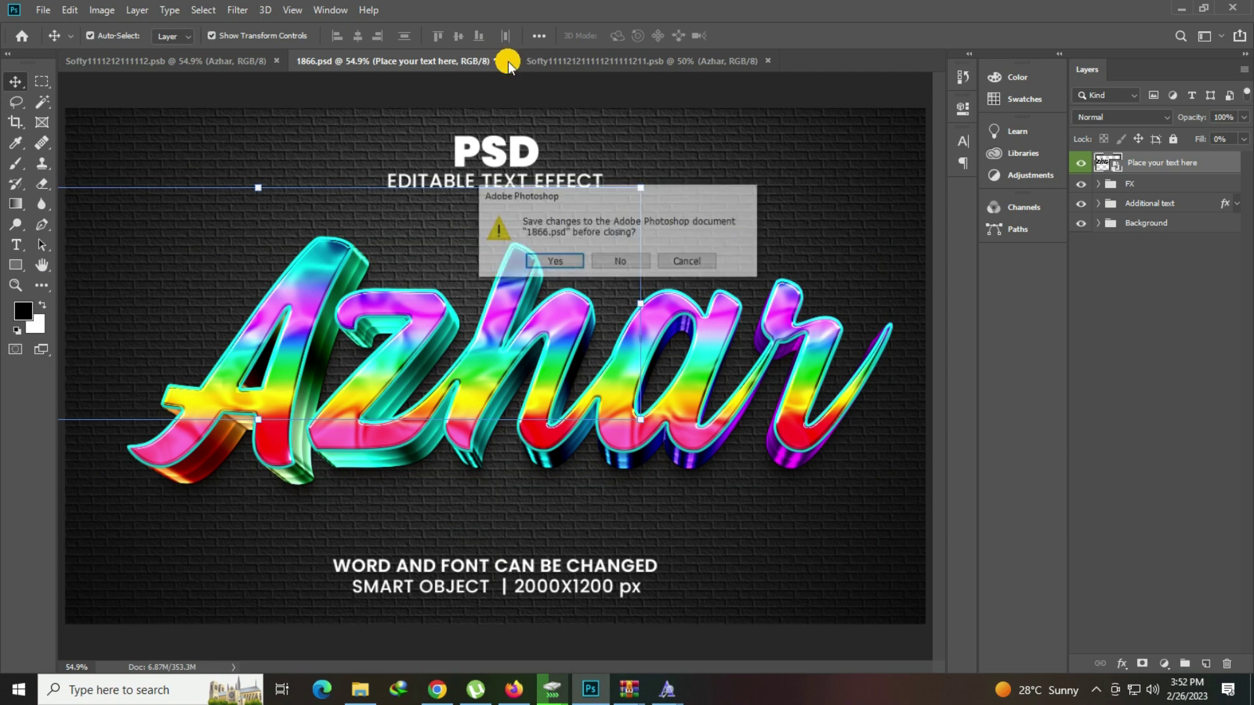
pyautogui.click(600, 260)
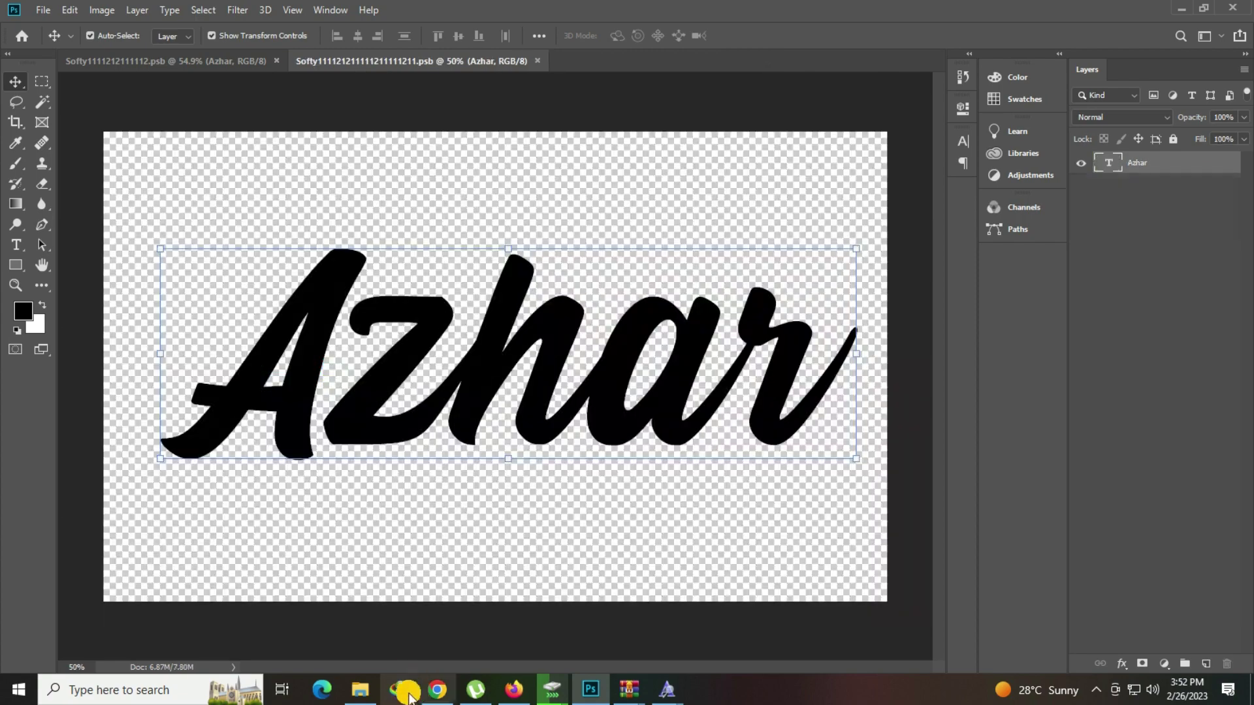
pyautogui.click(582, 253)
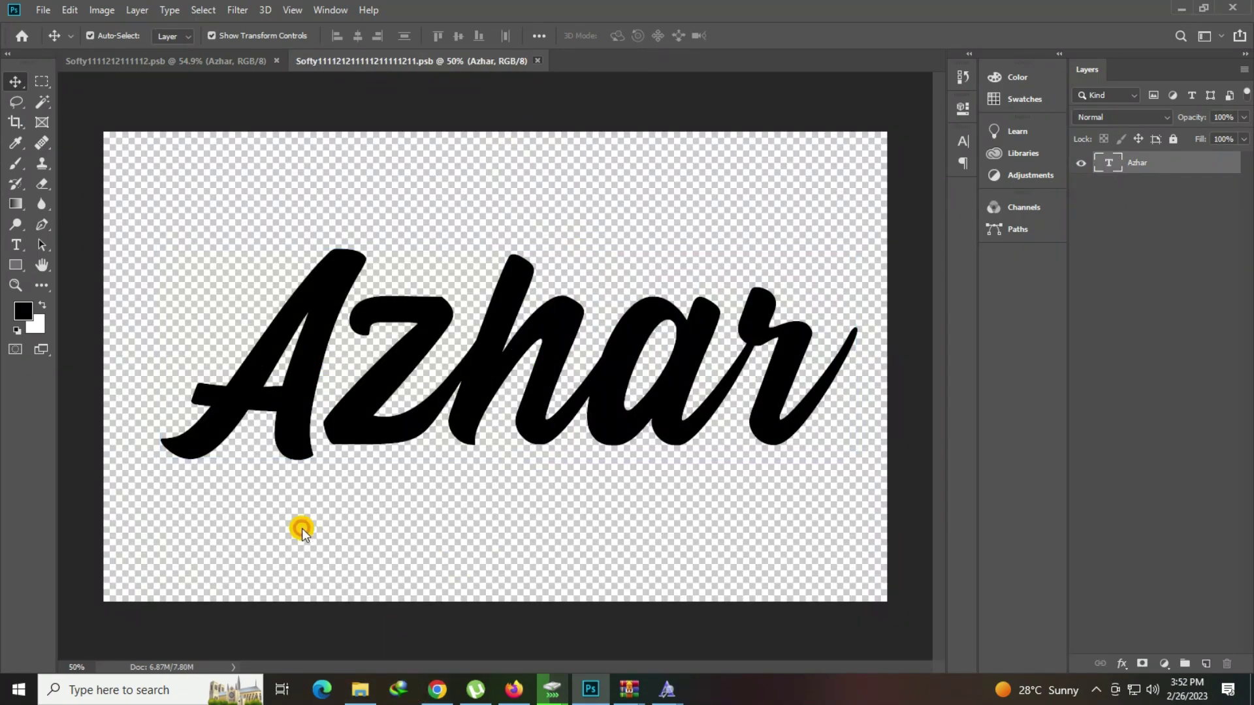
# Step: Preview the 1870 Fancy template image from the template folder
pyautogui.click(361, 689)
pyautogui.click(148, 551)
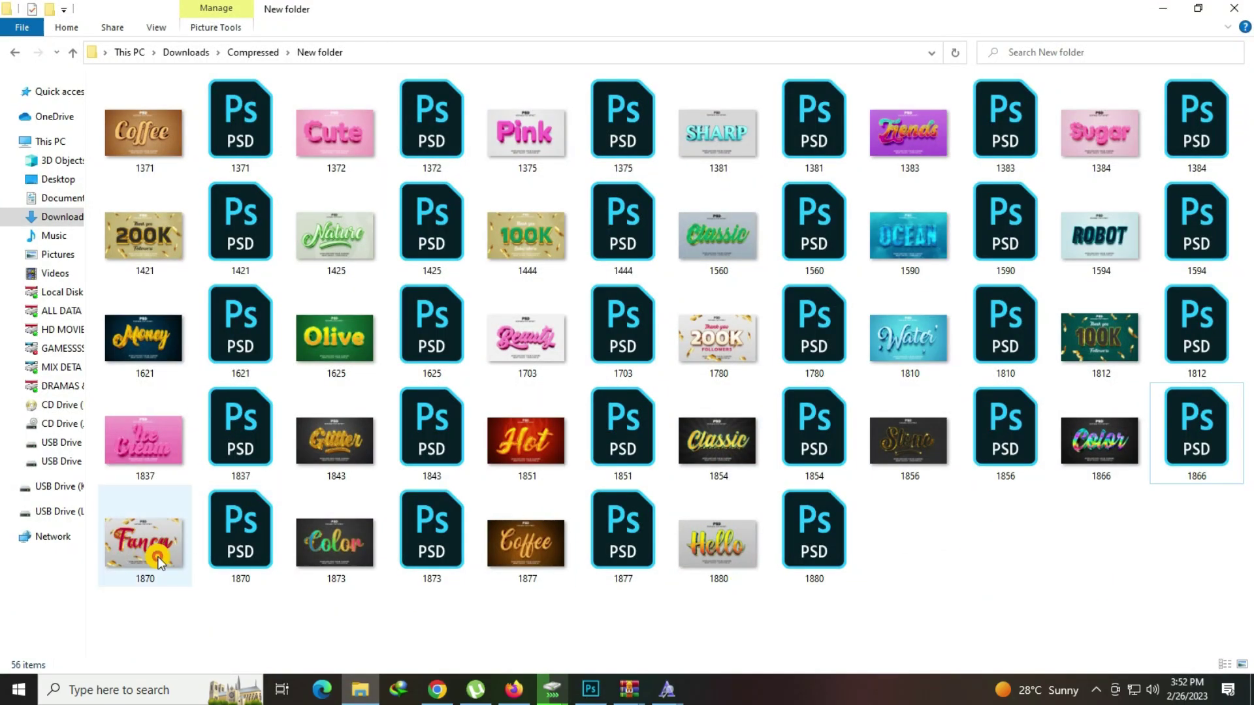
pyautogui.doubleClick(147, 551)
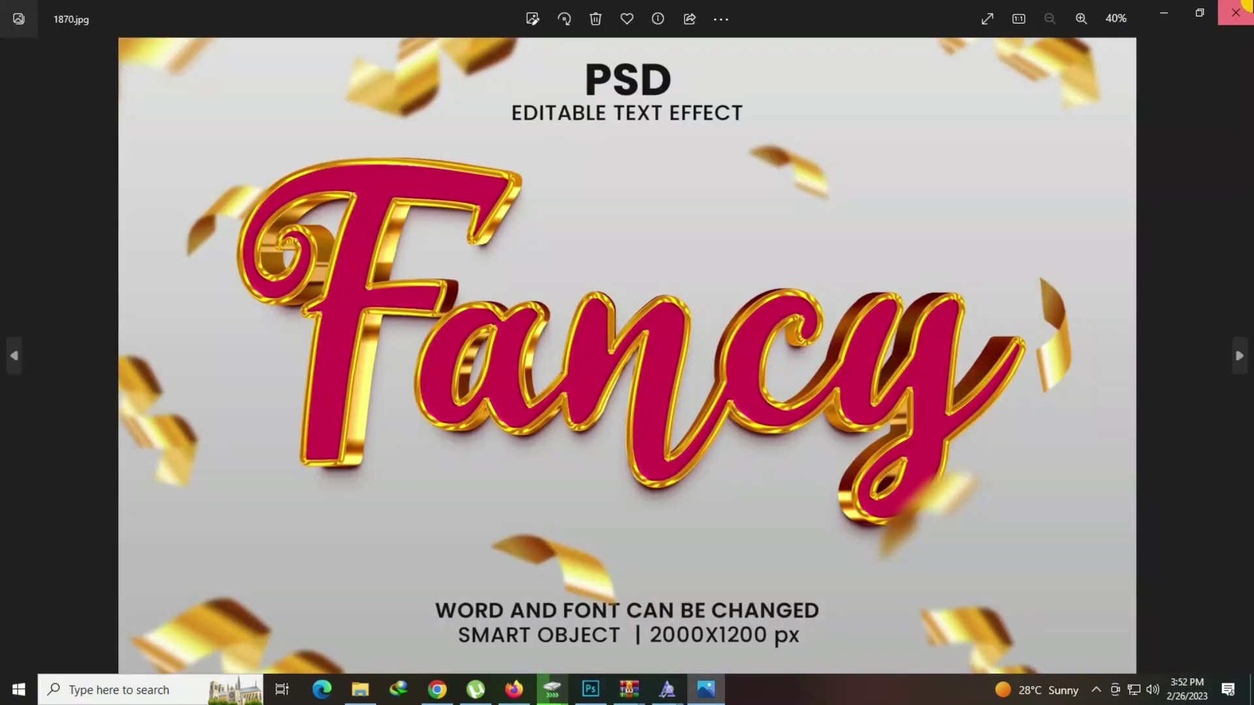
pyautogui.click(1246, 5)
# Step: Open the 1873 Color template 1873.psd in Photoshop
pyautogui.click(224, 526)
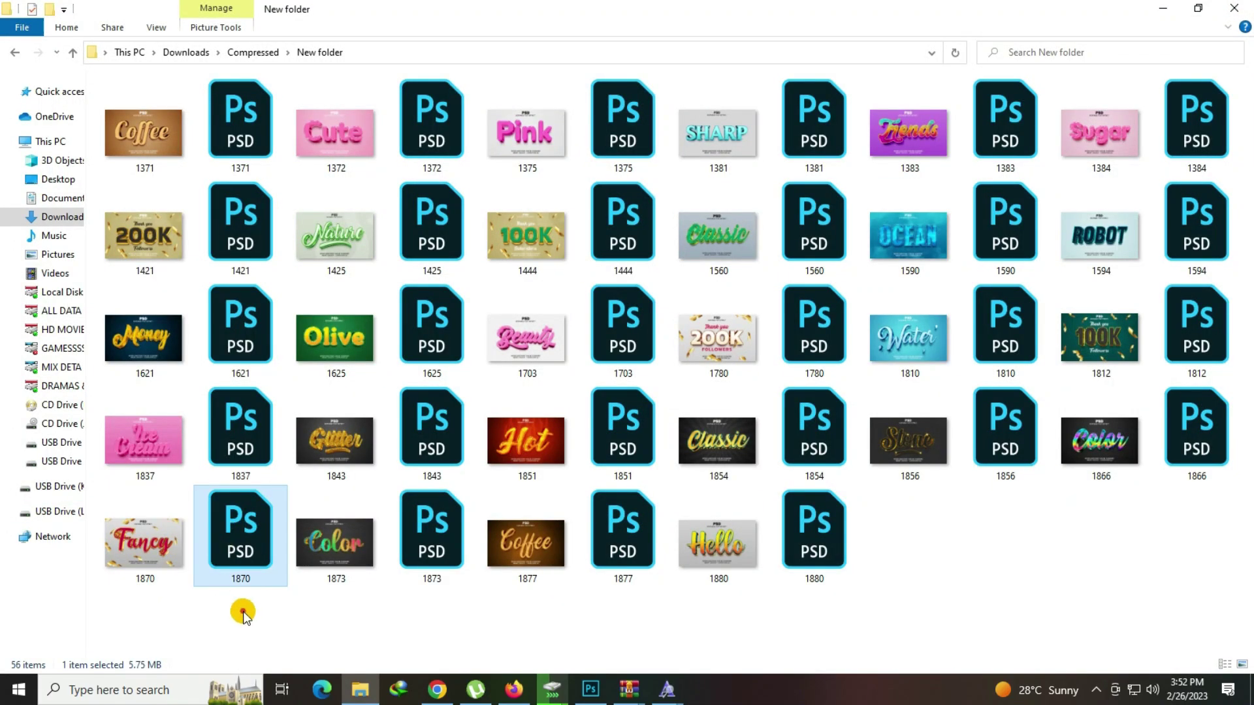
pyautogui.click(303, 527)
pyautogui.doubleClick(400, 524)
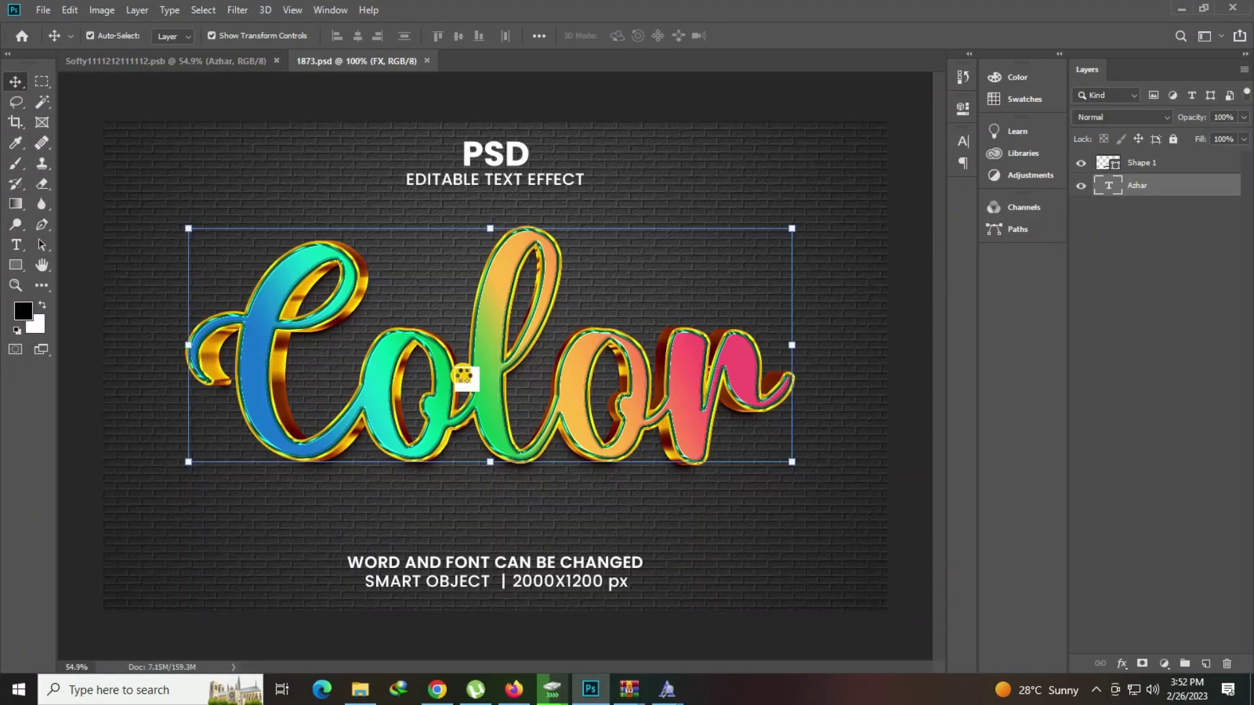
# Step: Open the 'Place your text here' smart object, dismiss font warnings, and copy the HelloValentica font name
pyautogui.click(1112, 166)
pyautogui.doubleClick(1112, 167)
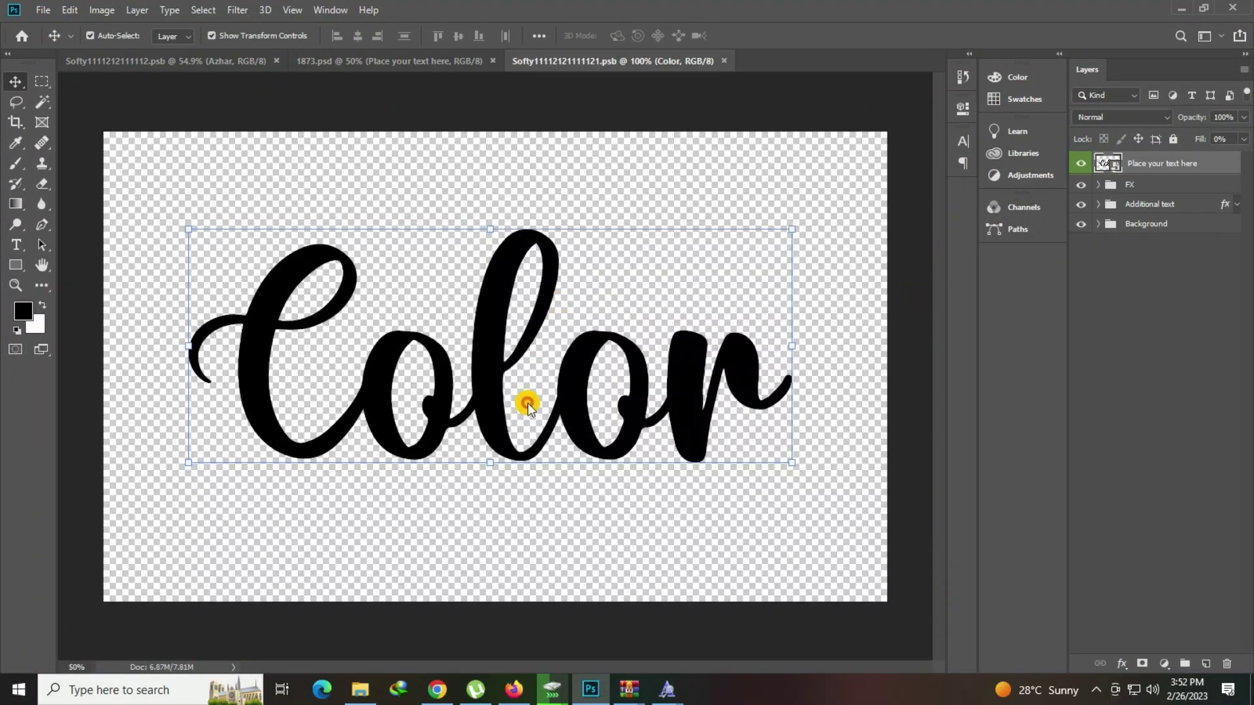
pyautogui.click(694, 381)
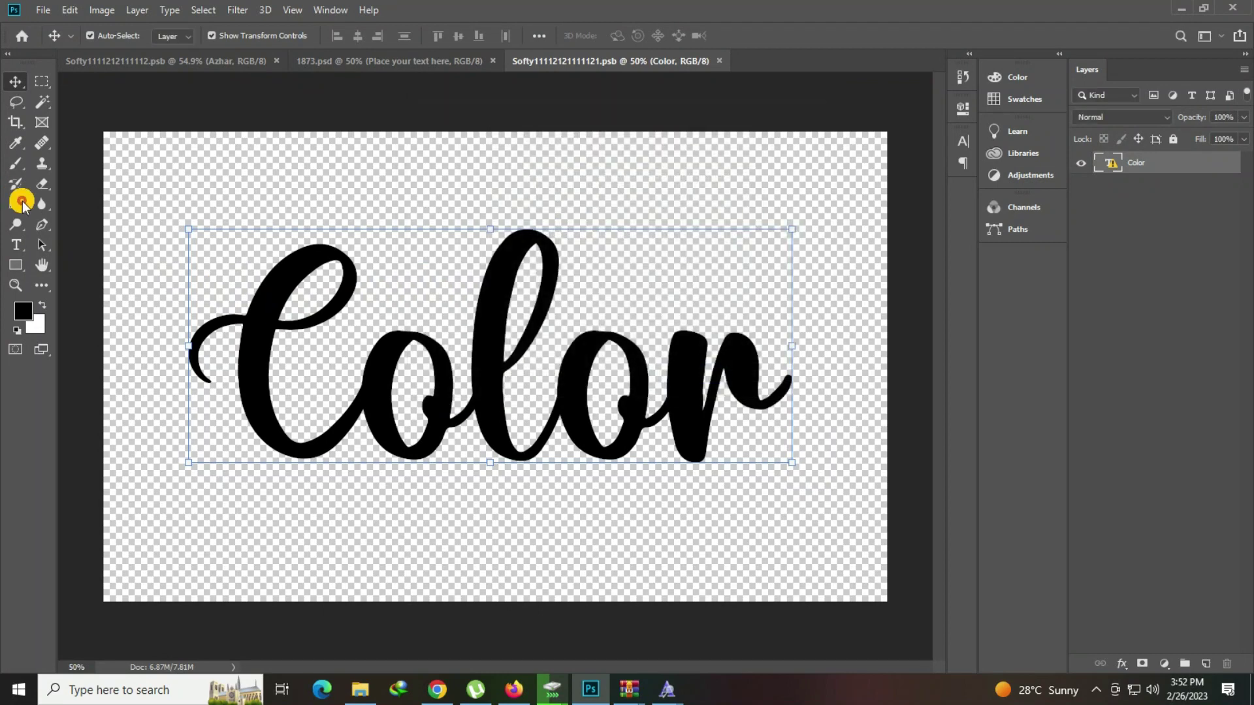
pyautogui.click(16, 245)
pyautogui.click(477, 392)
pyautogui.click(669, 299)
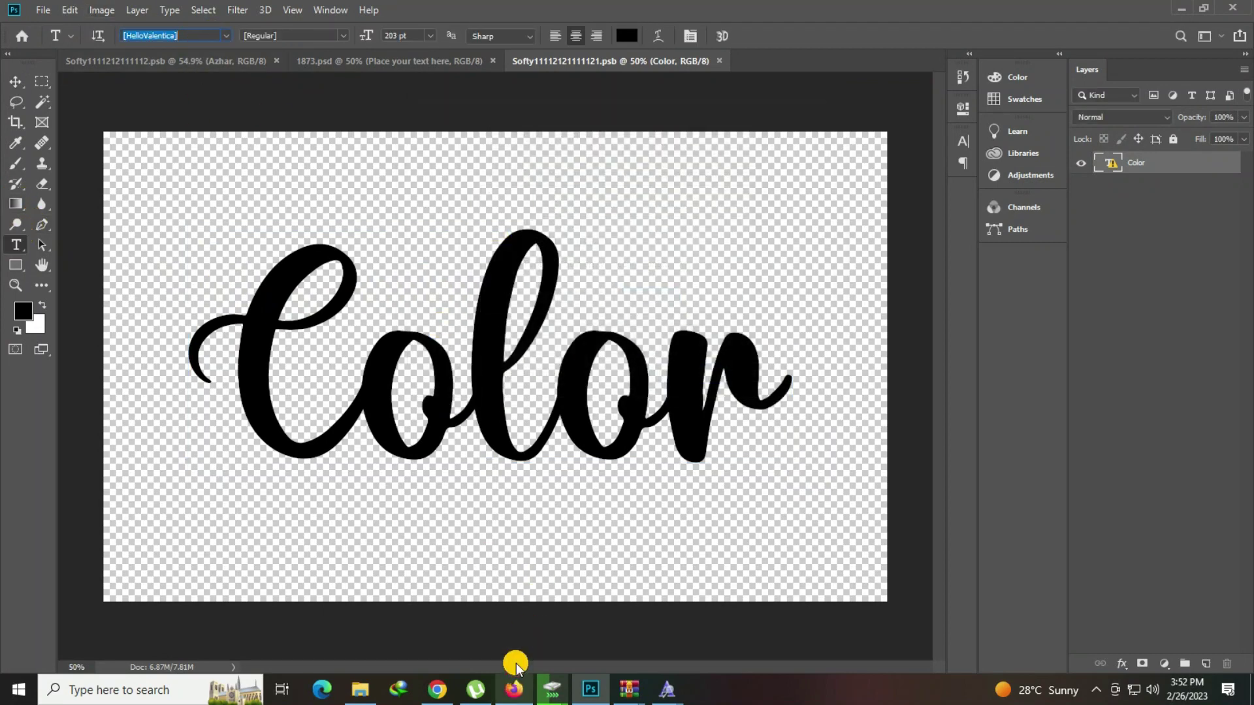
pyautogui.rightClick(217, 34)
pyautogui.click(248, 85)
# Step: Download hello_valentica.zip from DaFont and install the Hello Valentica font
pyautogui.click(514, 688)
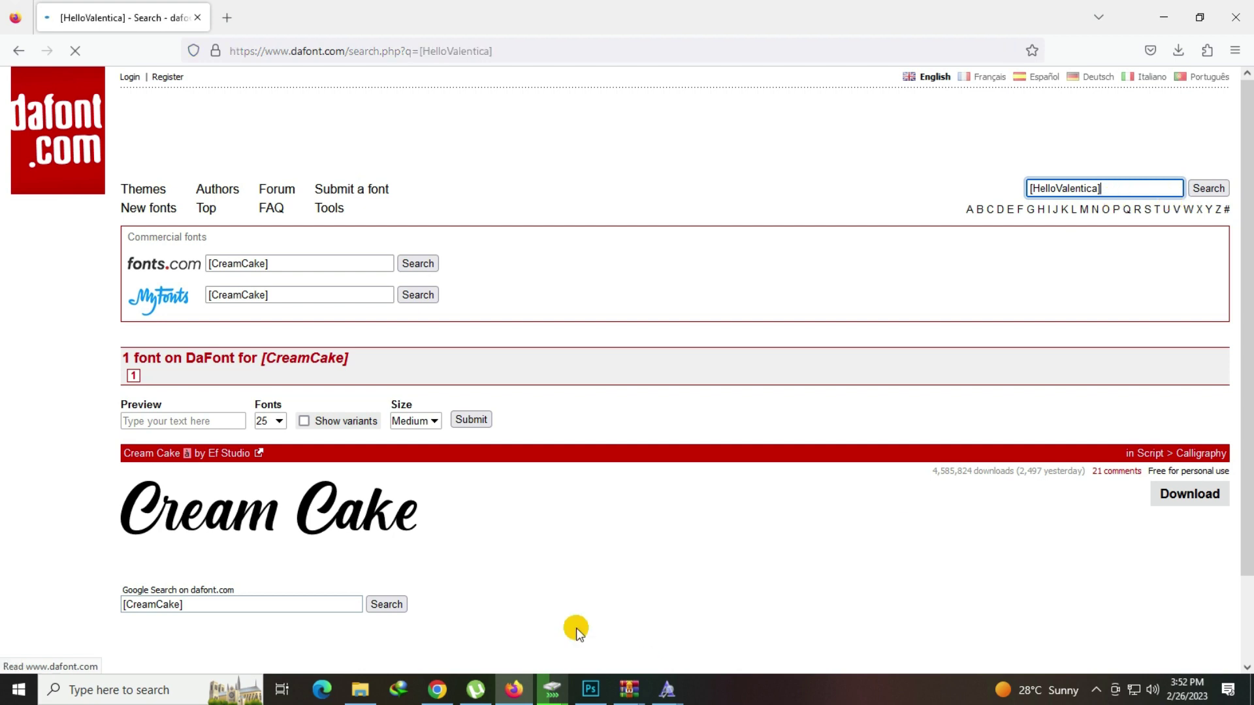
pyautogui.click(1168, 502)
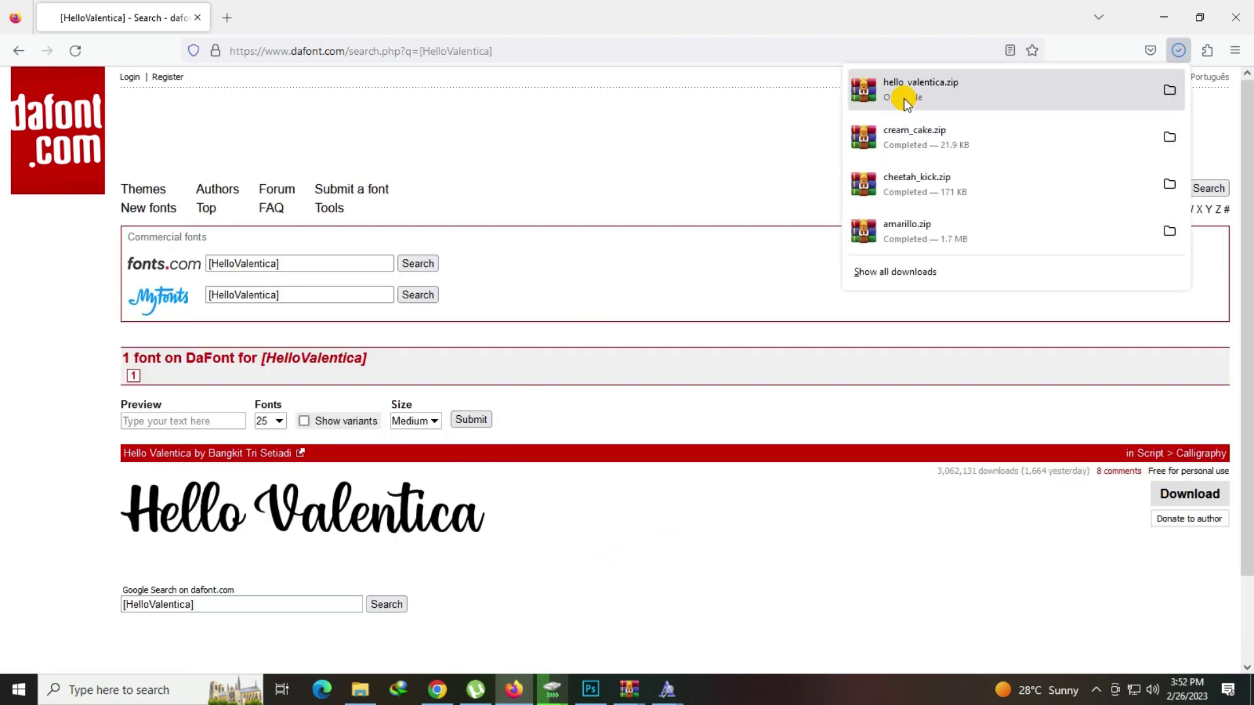
pyautogui.click(878, 108)
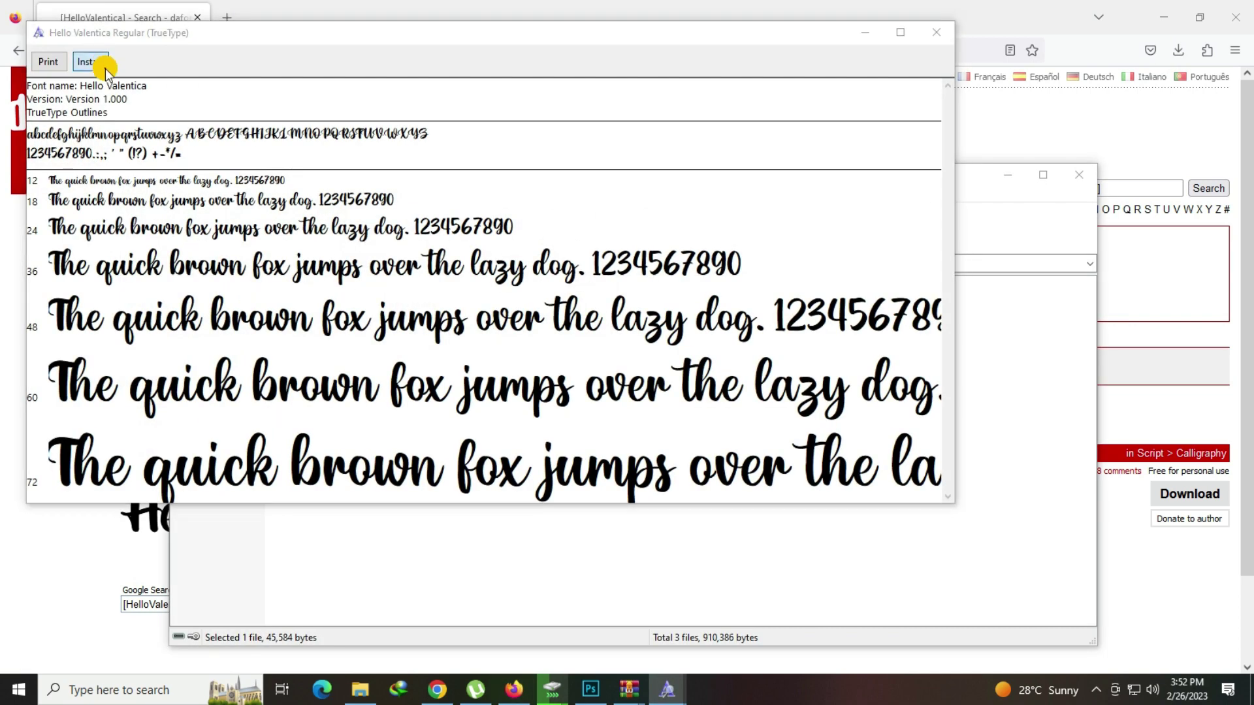
pyautogui.click(89, 62)
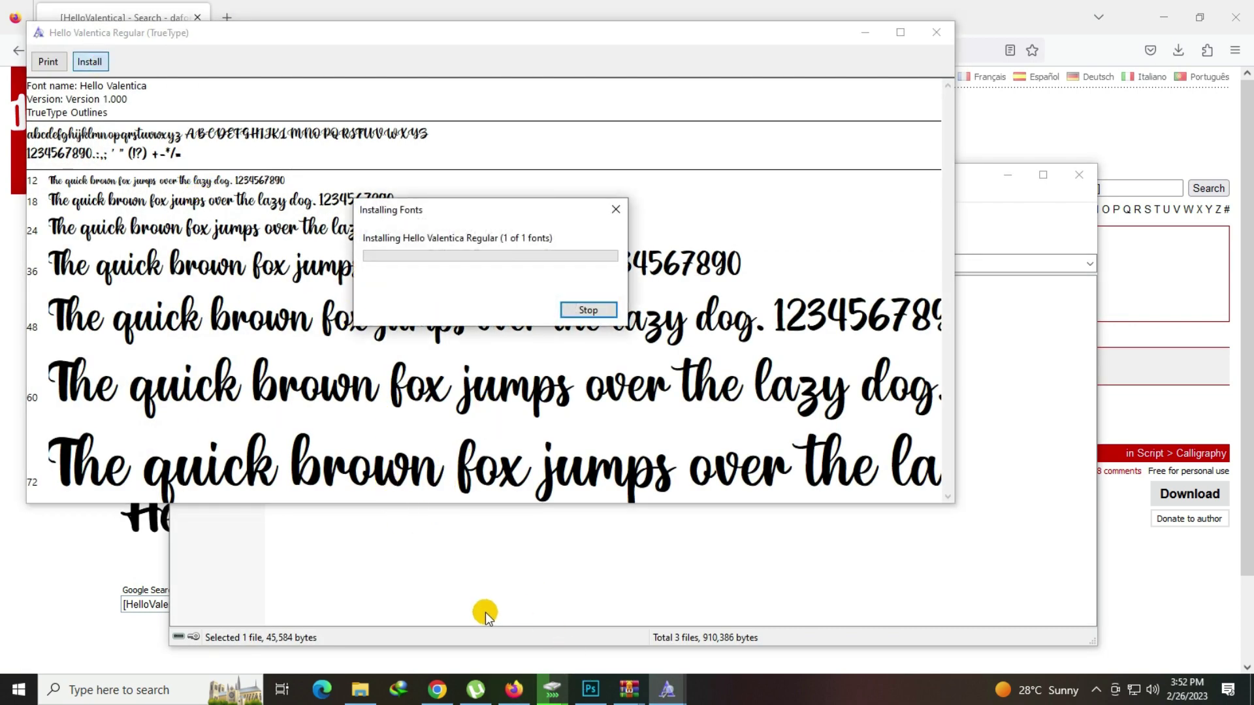
# Step: Retype the smart object's Color text as Azhar in Hello Valentica at 184 pt
pyautogui.click(590, 689)
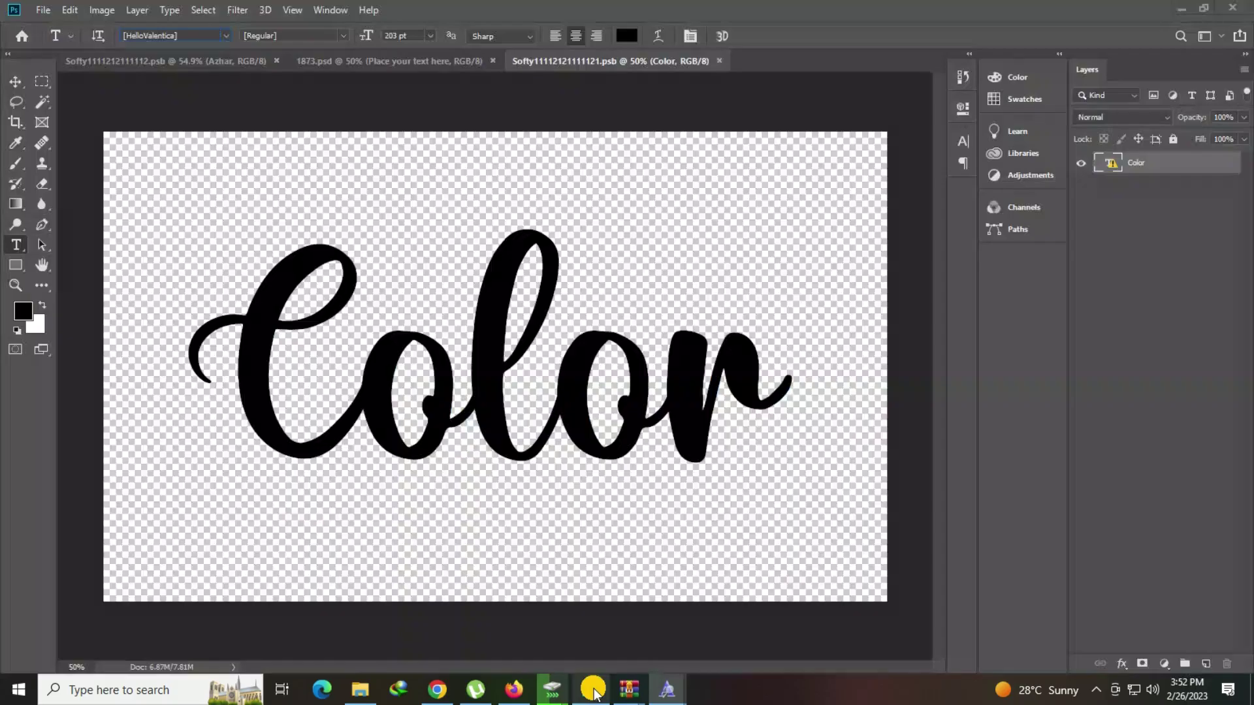
pyautogui.click(539, 442)
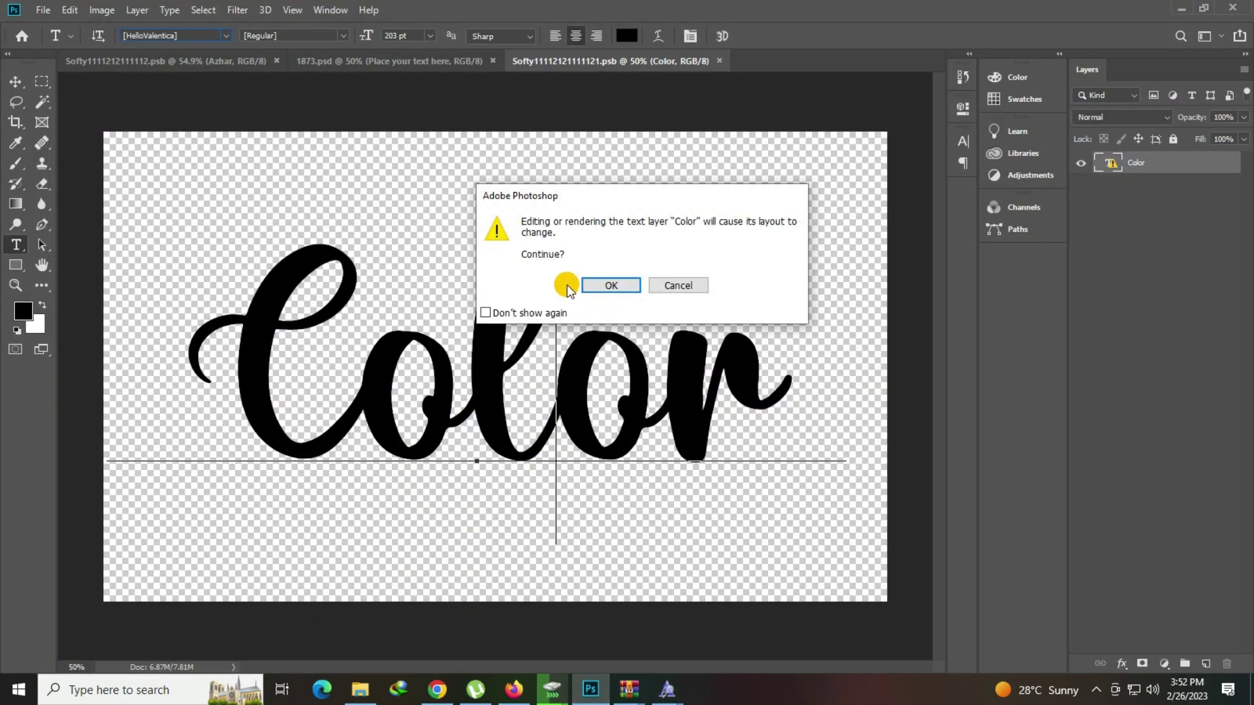
pyautogui.click(596, 283)
pyautogui.hotkey('ctrl', 'a')
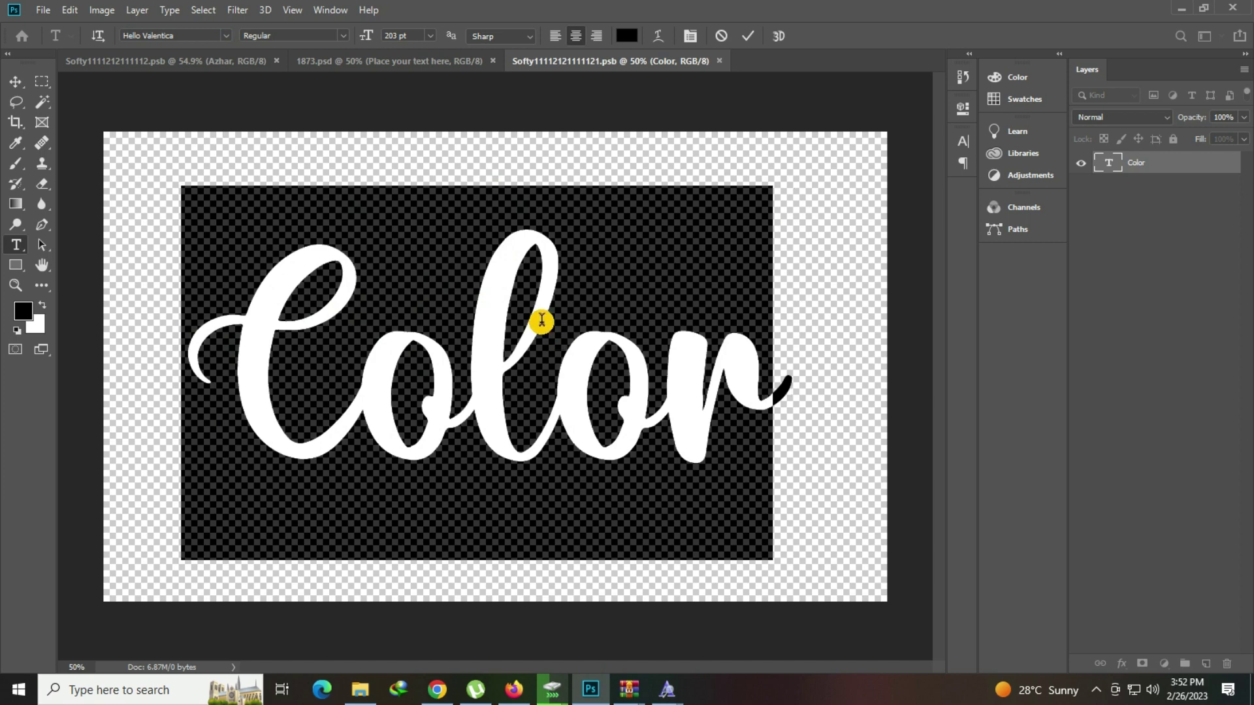
pyautogui.write('Az')
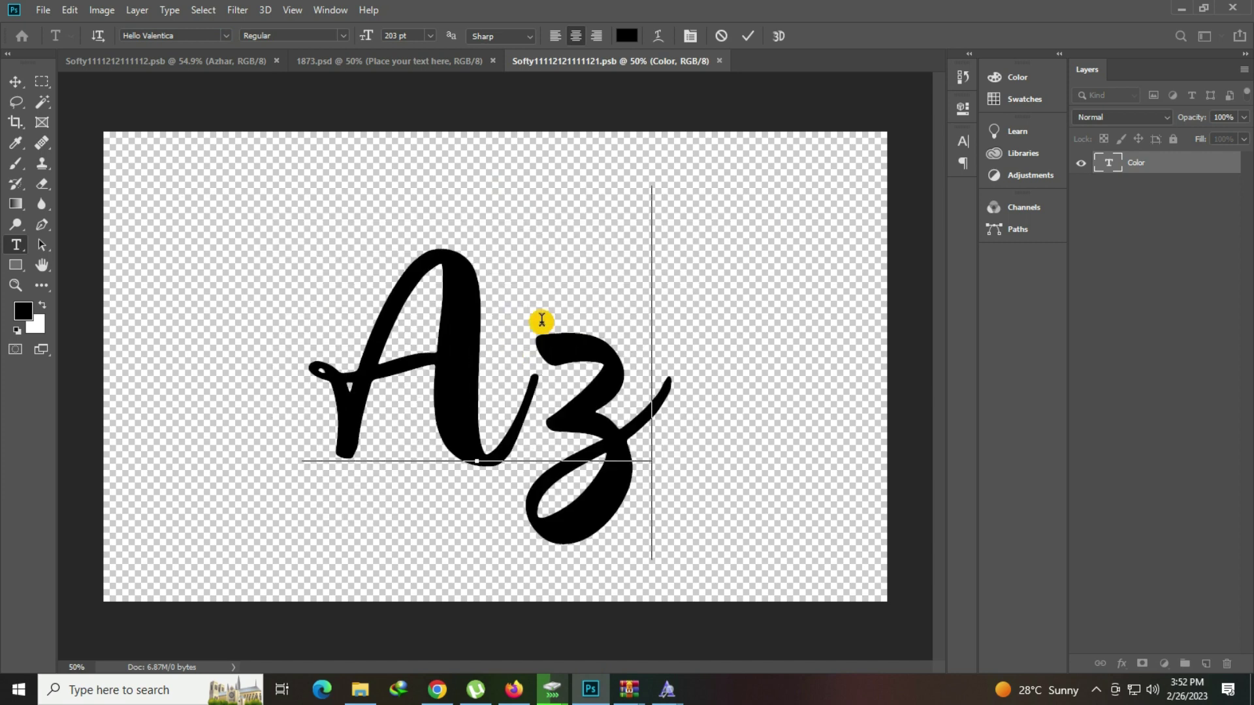
pyautogui.write('har')
pyautogui.hotkey('ctrl', 'a')
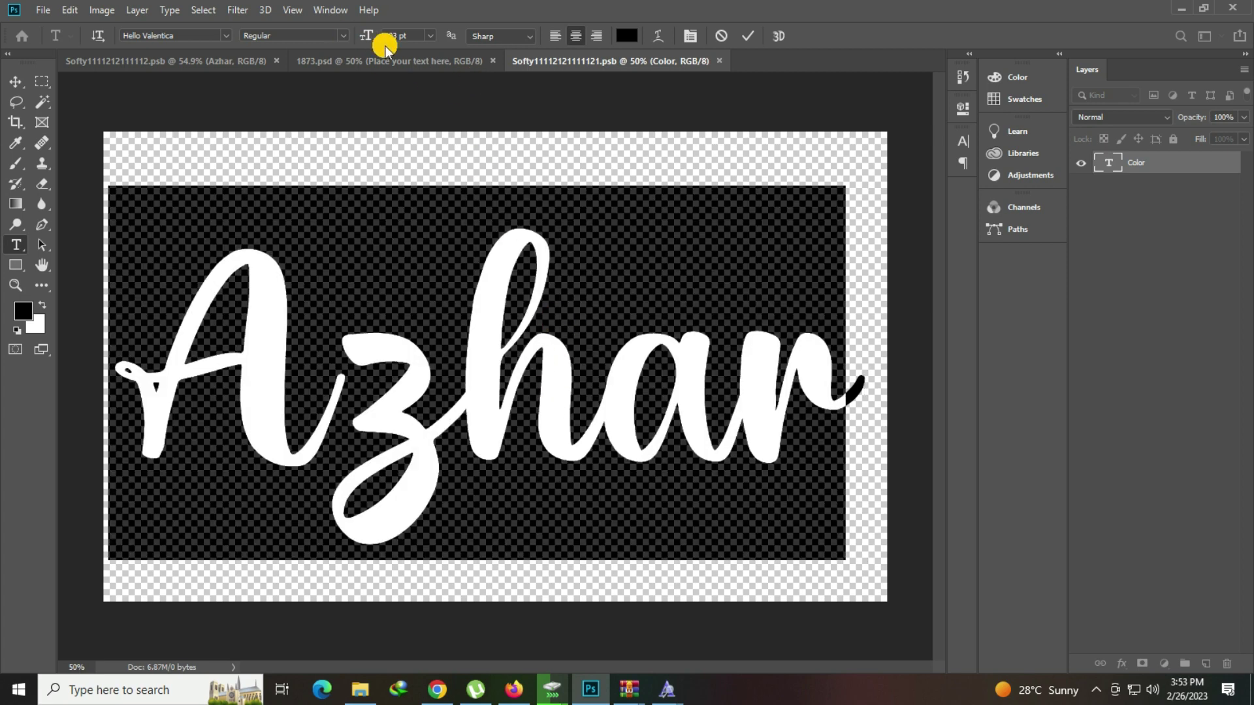
pyautogui.moveTo(385, 47); pyautogui.dragTo(350, 33)
pyautogui.click(567, 426)
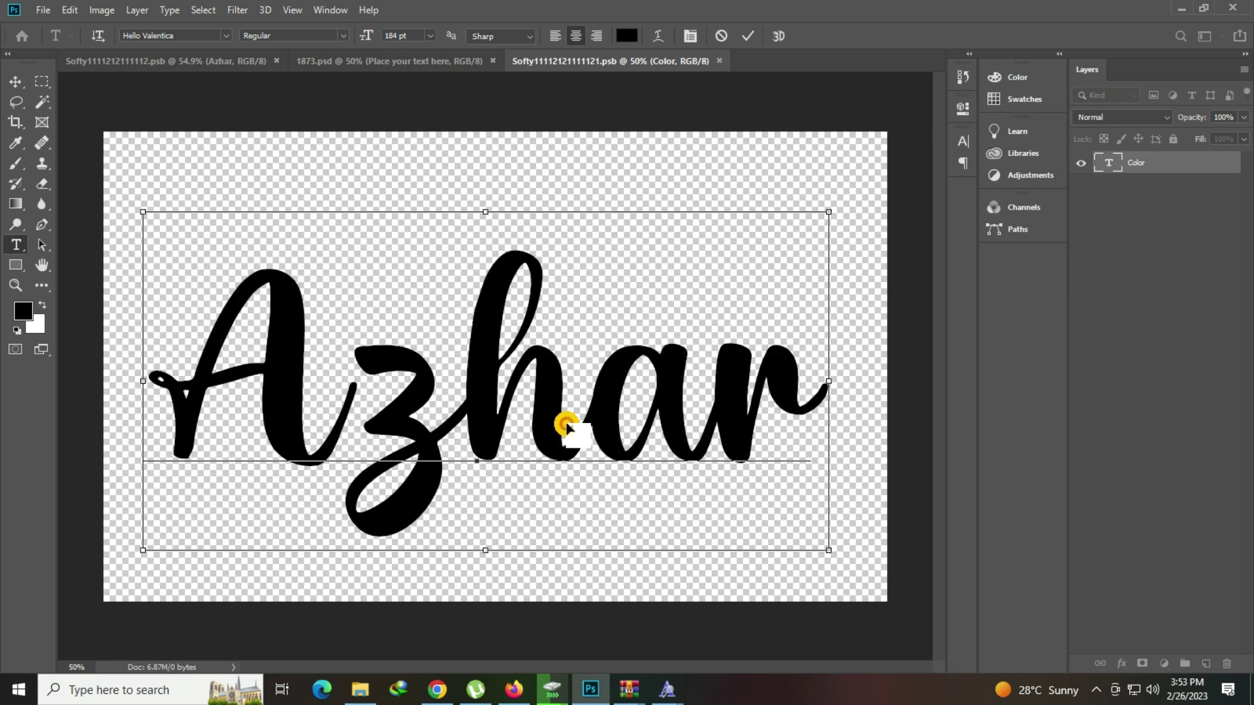
pyautogui.hotkey('ctrl', 'Return')
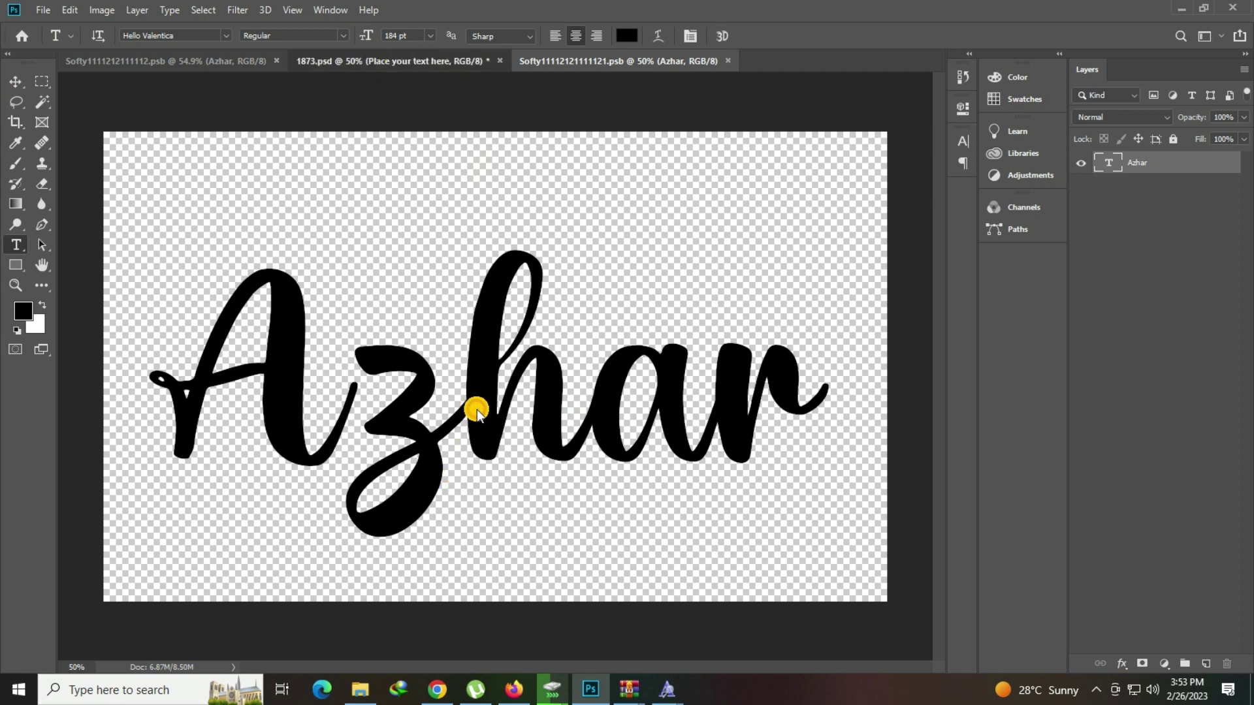
# Step: Zoom in and out on 1873.psd to inspect the rainbow 3D Azhar lettering
pyautogui.hotkey('ctrl', 'Tab')
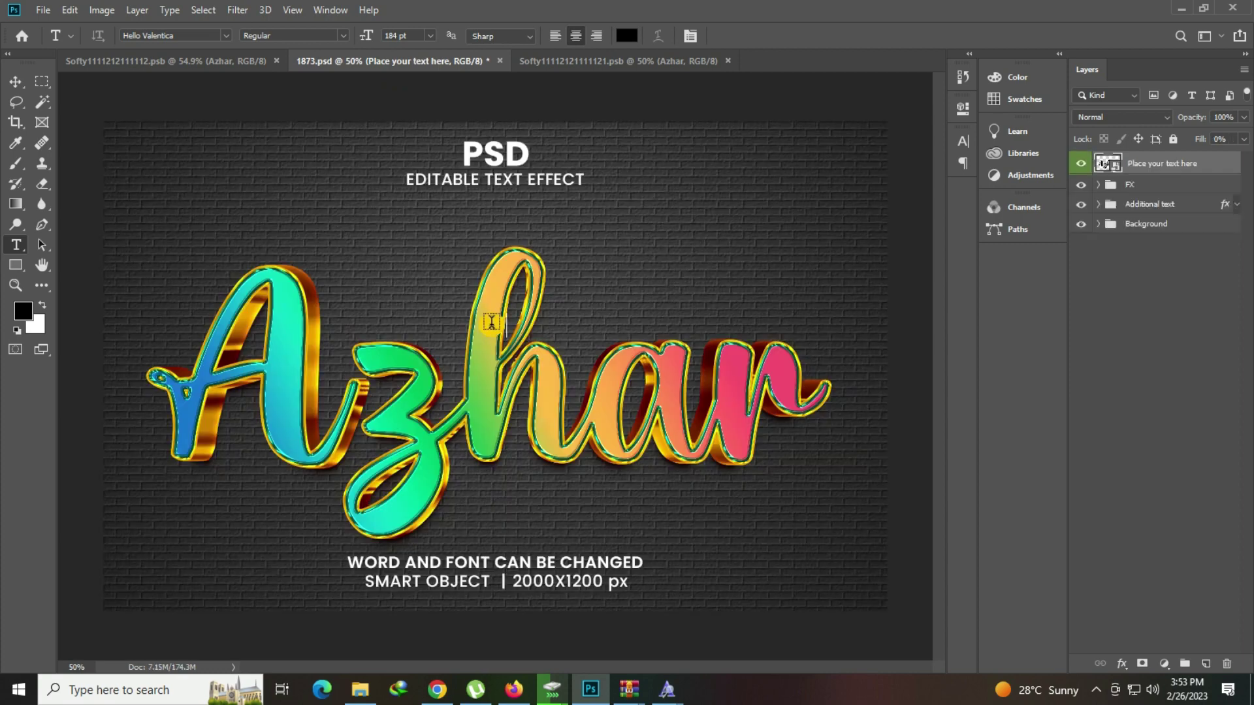
pyautogui.click(16, 285)
pyautogui.click(643, 431)
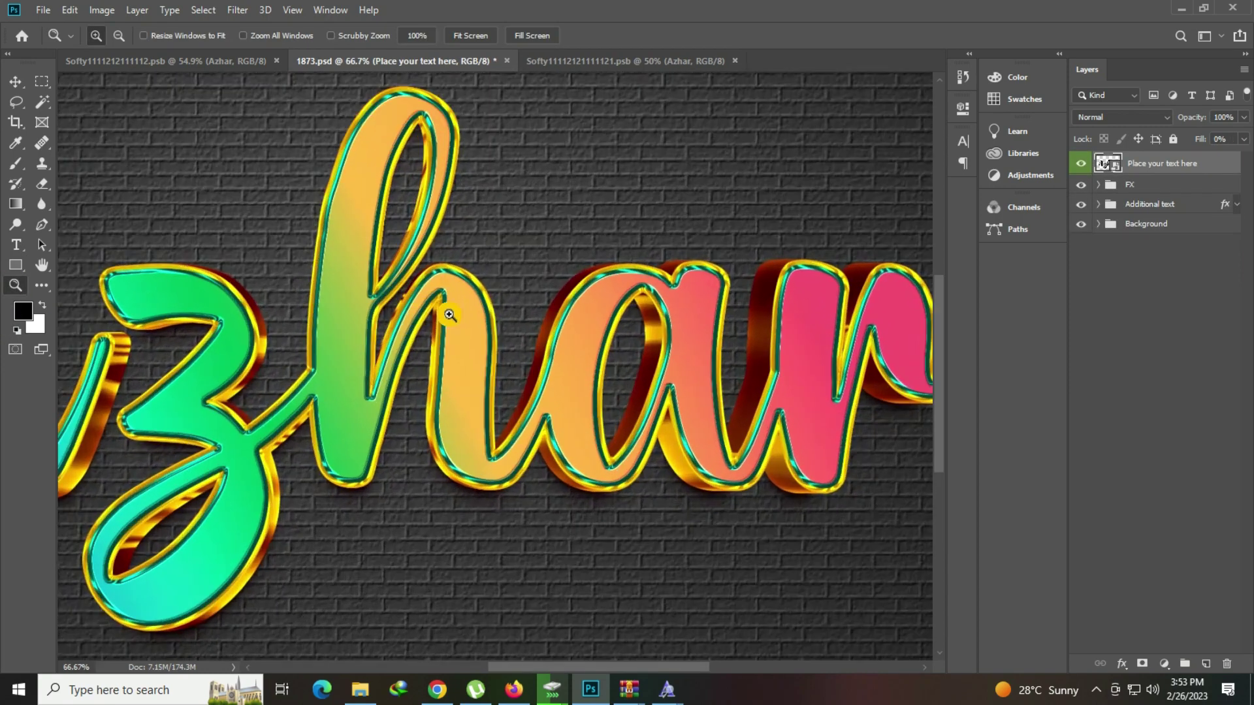
pyautogui.rightClick(472, 326)
pyautogui.click(472, 324)
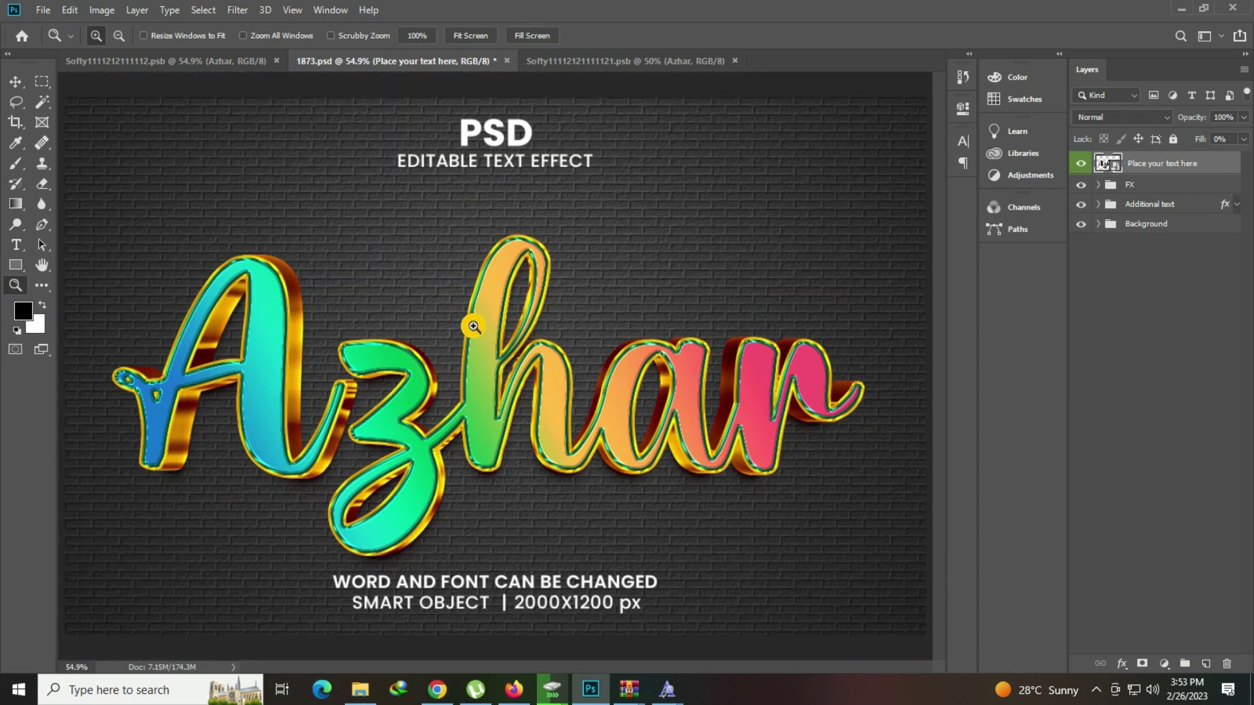
pyautogui.click(481, 372)
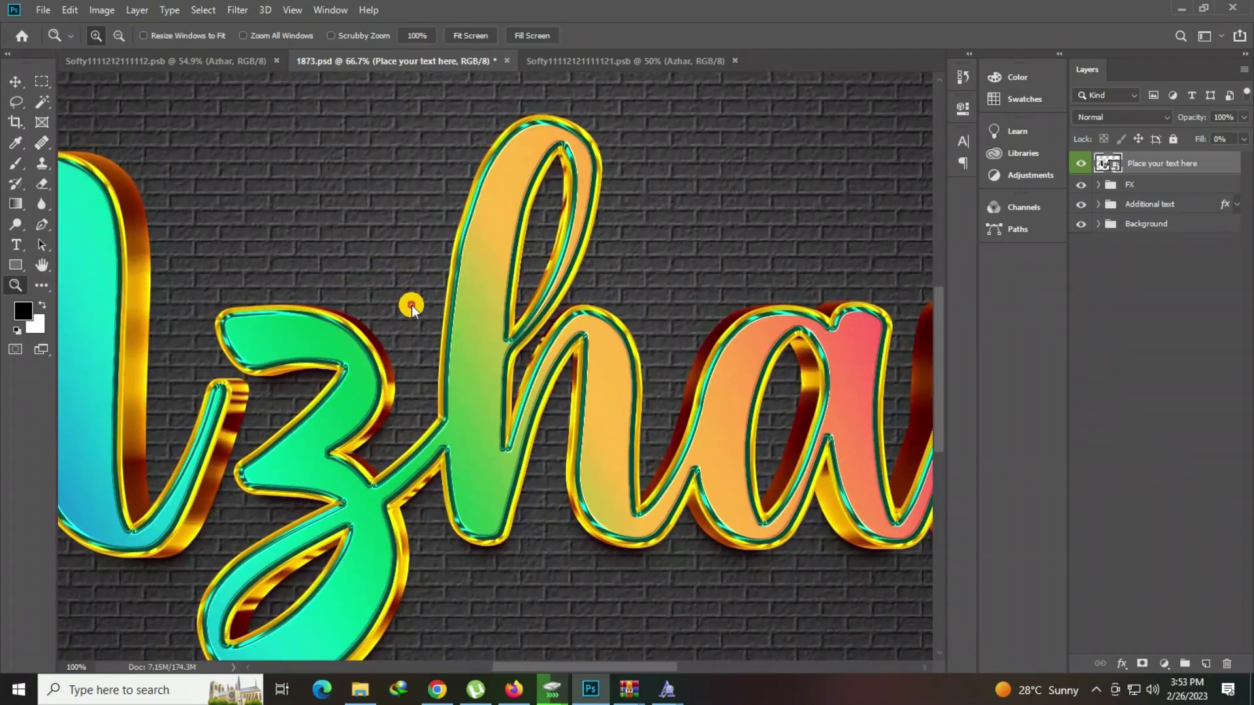
pyautogui.rightClick(412, 304)
pyautogui.click(418, 308)
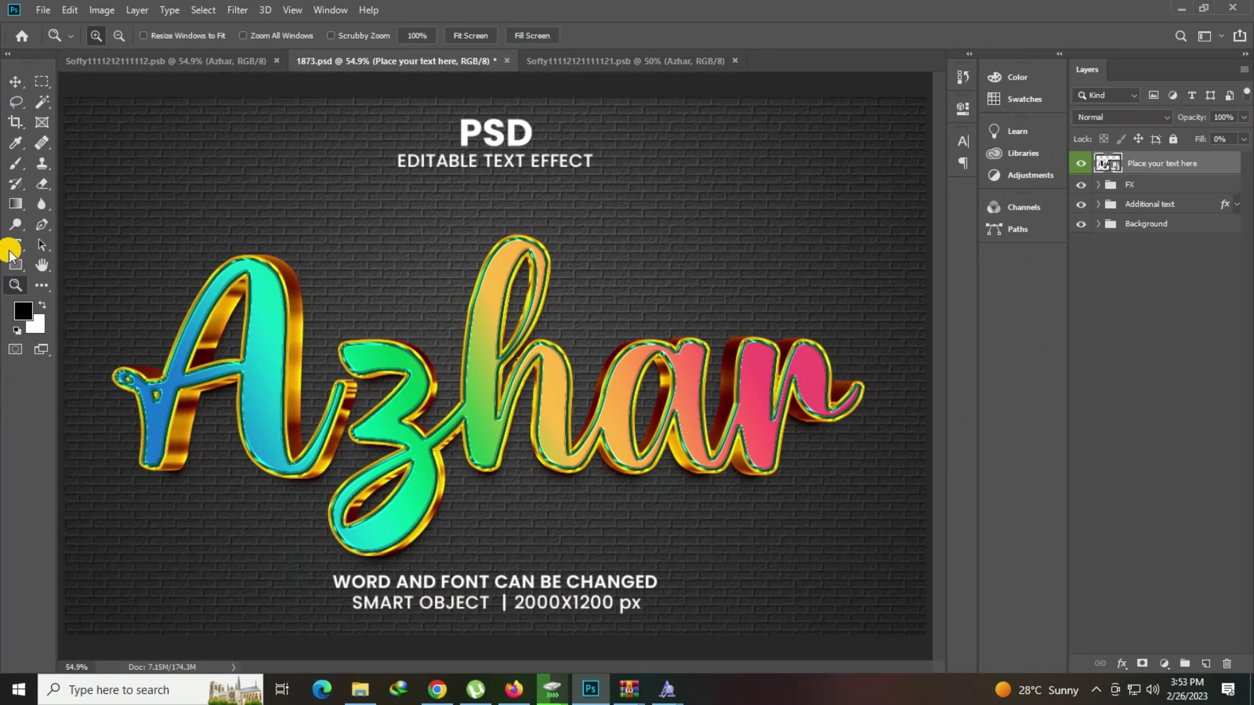
# Step: Toggle the smart object, FX and text layers' visibility, then close 1873.psd without saving
pyautogui.click(1080, 164)
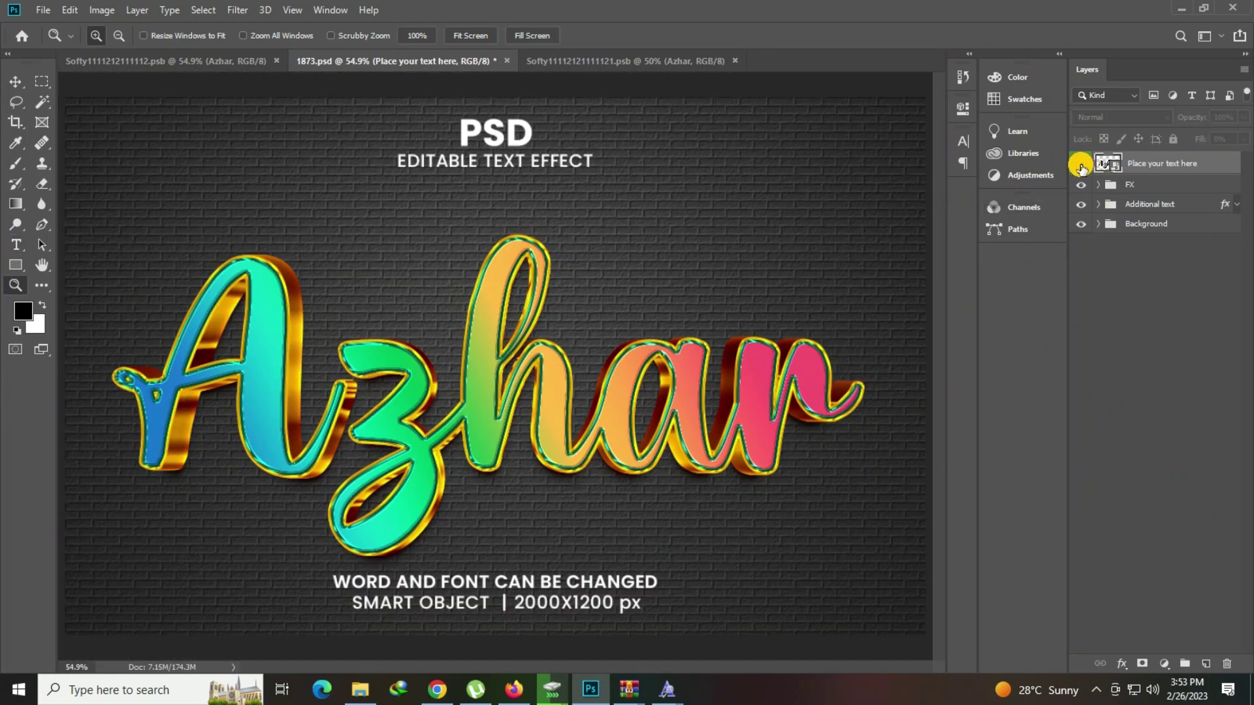
pyautogui.click(1080, 163)
pyautogui.click(1080, 185)
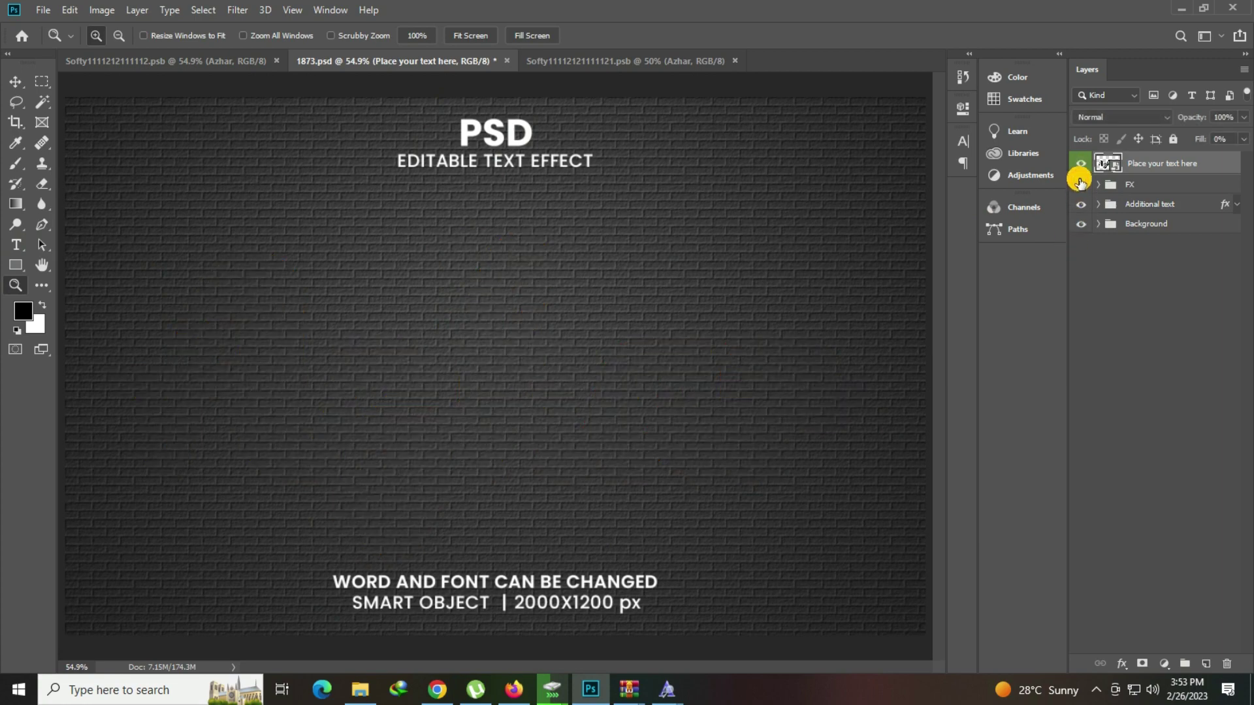
pyautogui.click(1080, 185)
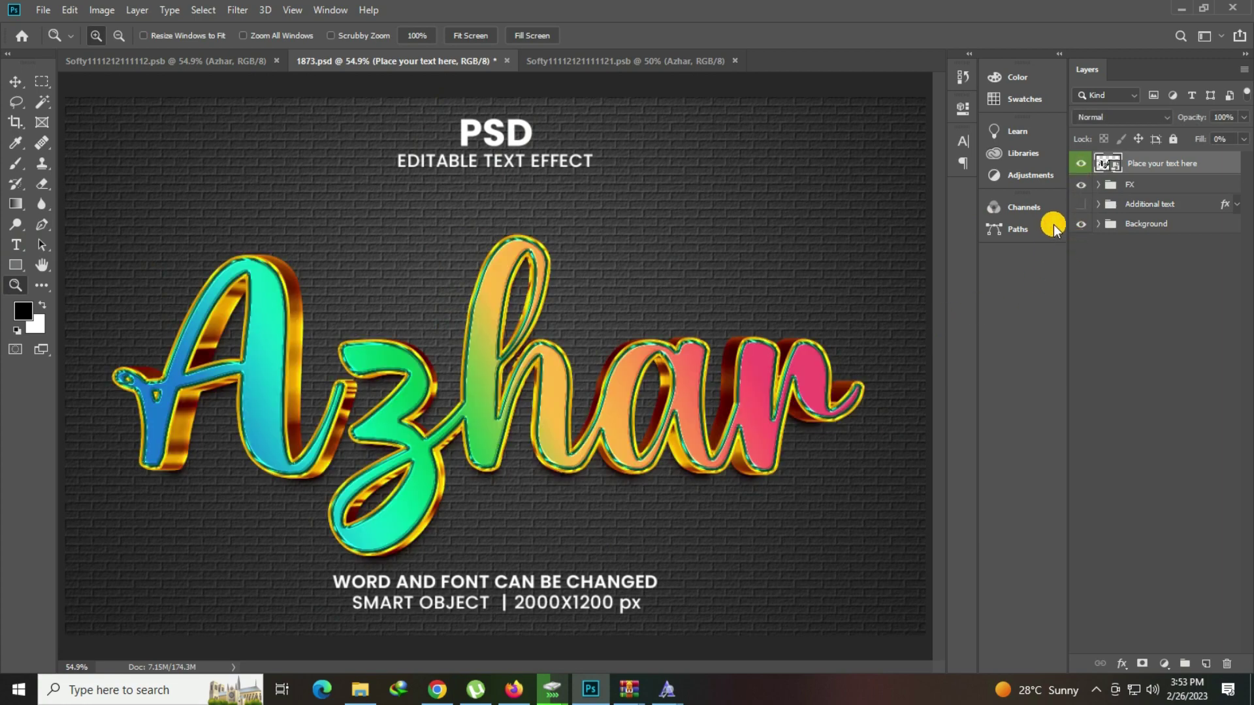
pyautogui.click(1081, 204)
pyautogui.click(400, 274)
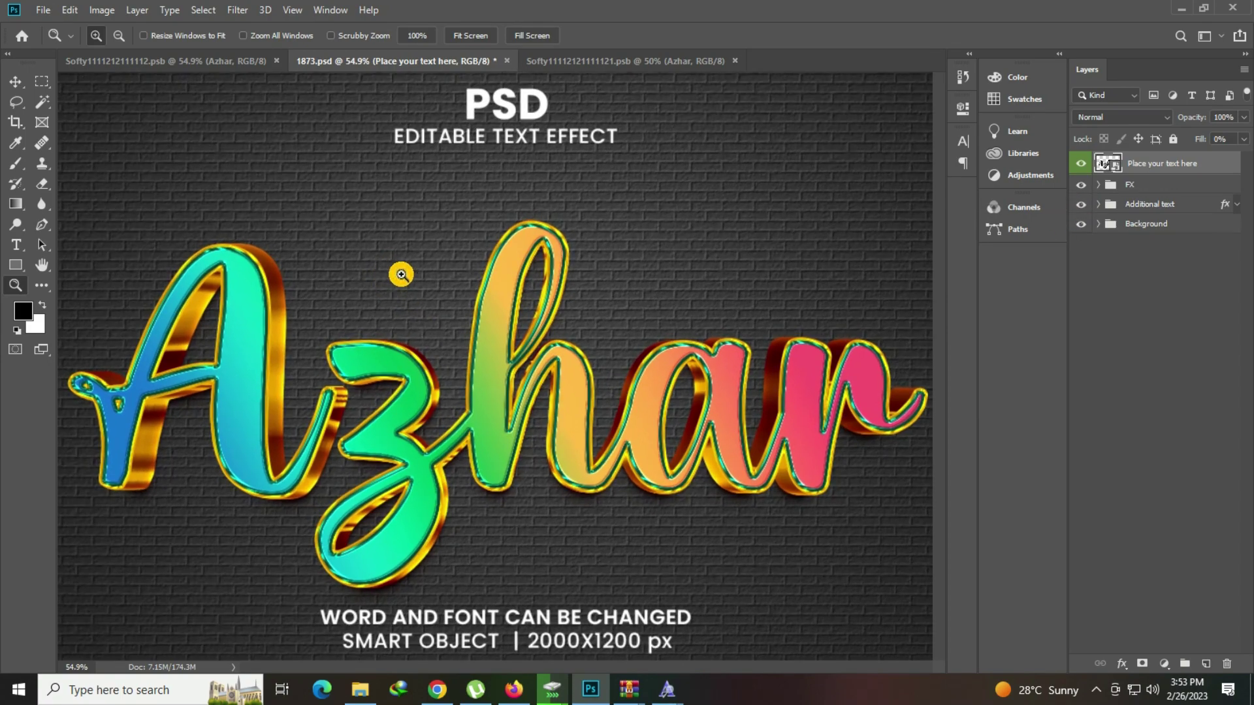
pyautogui.rightClick(440, 289)
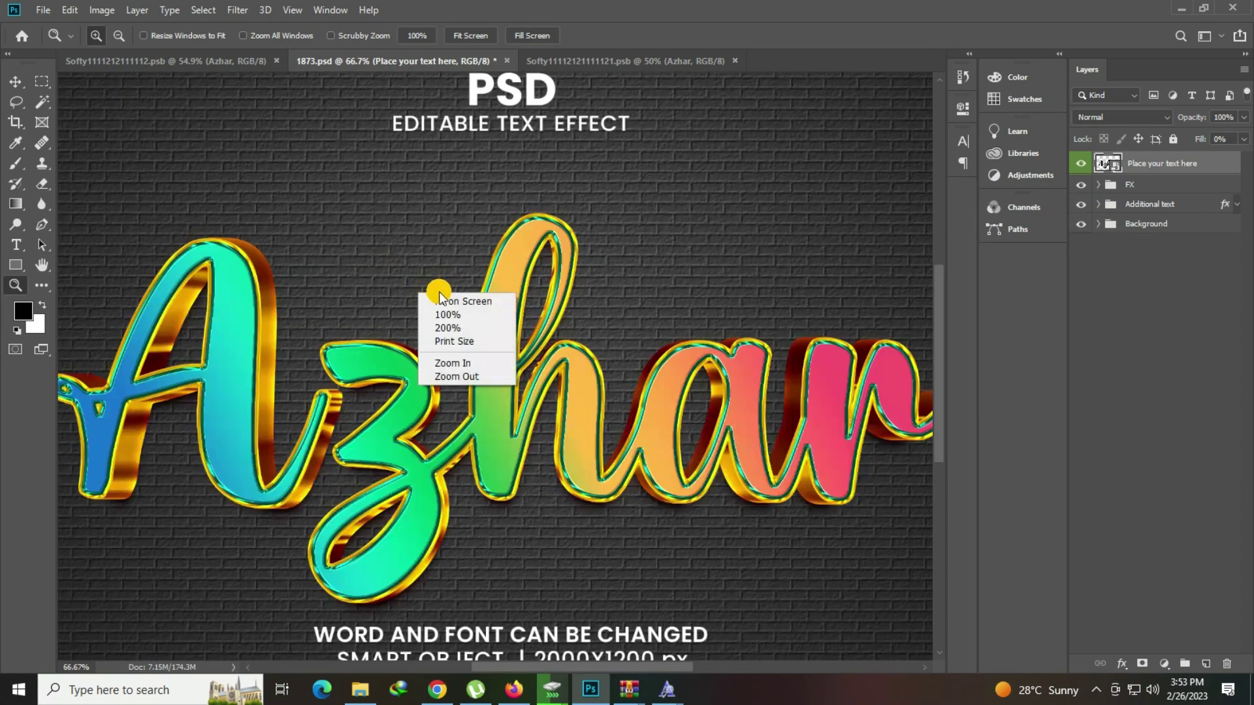
pyautogui.click(450, 293)
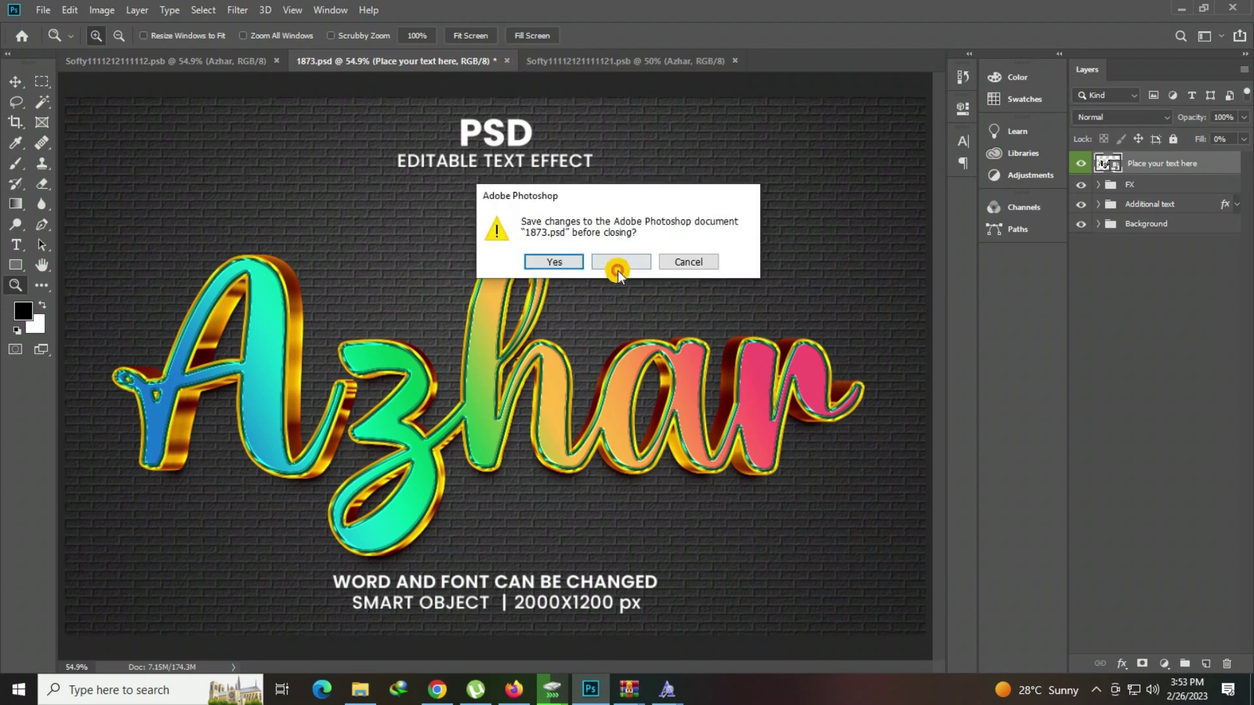
pyautogui.click(614, 261)
pyautogui.click(360, 689)
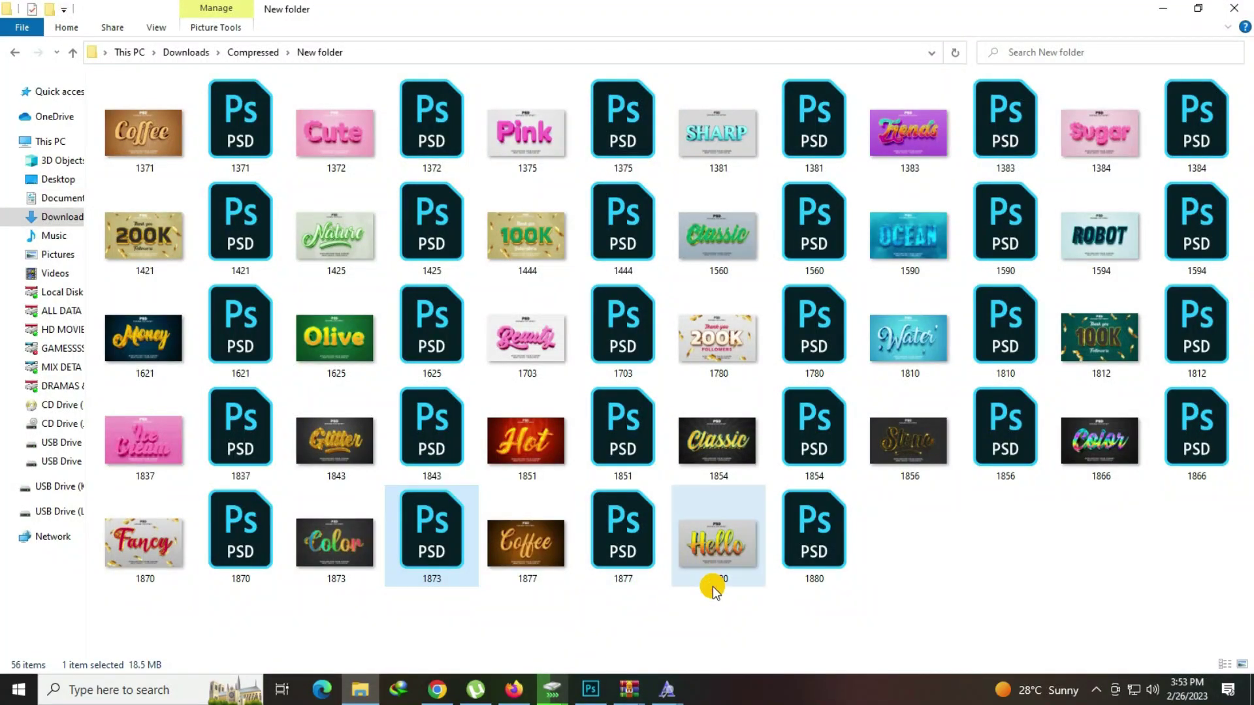
# Step: Preview the Coffee template image, then open 1877.psd in Photoshop
pyautogui.doubleClick(536, 562)
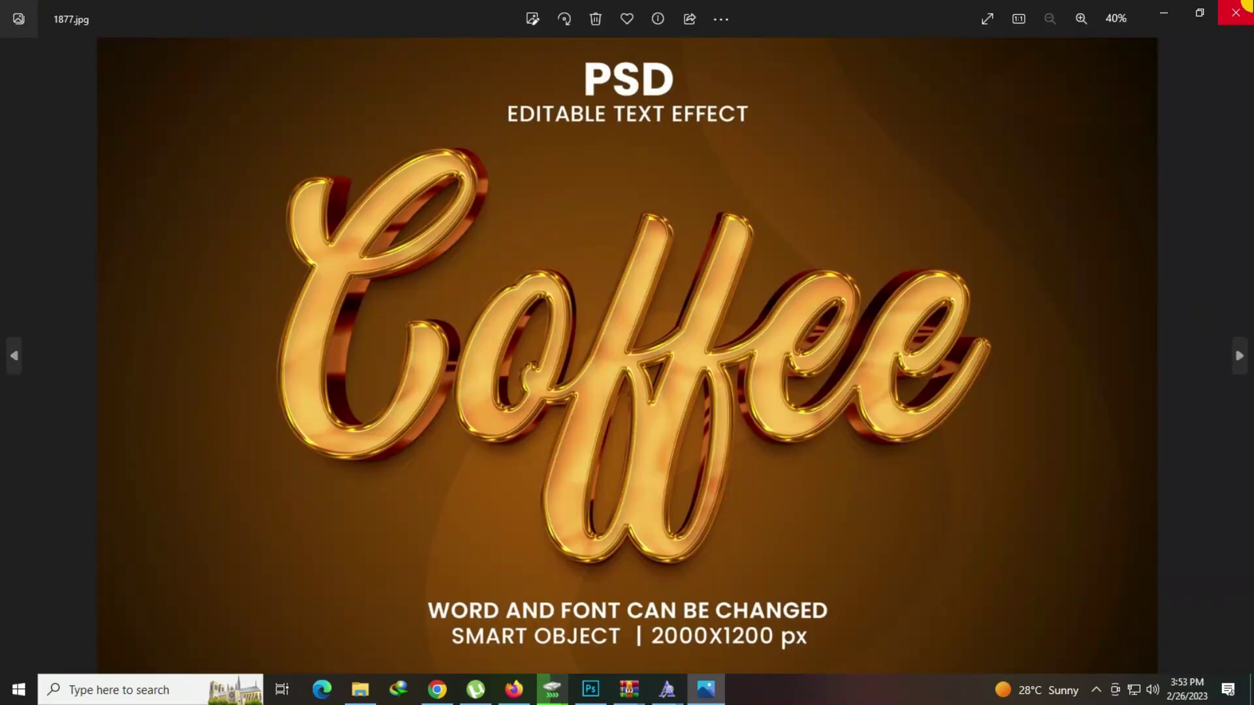
pyautogui.click(1245, 5)
pyautogui.doubleClick(622, 516)
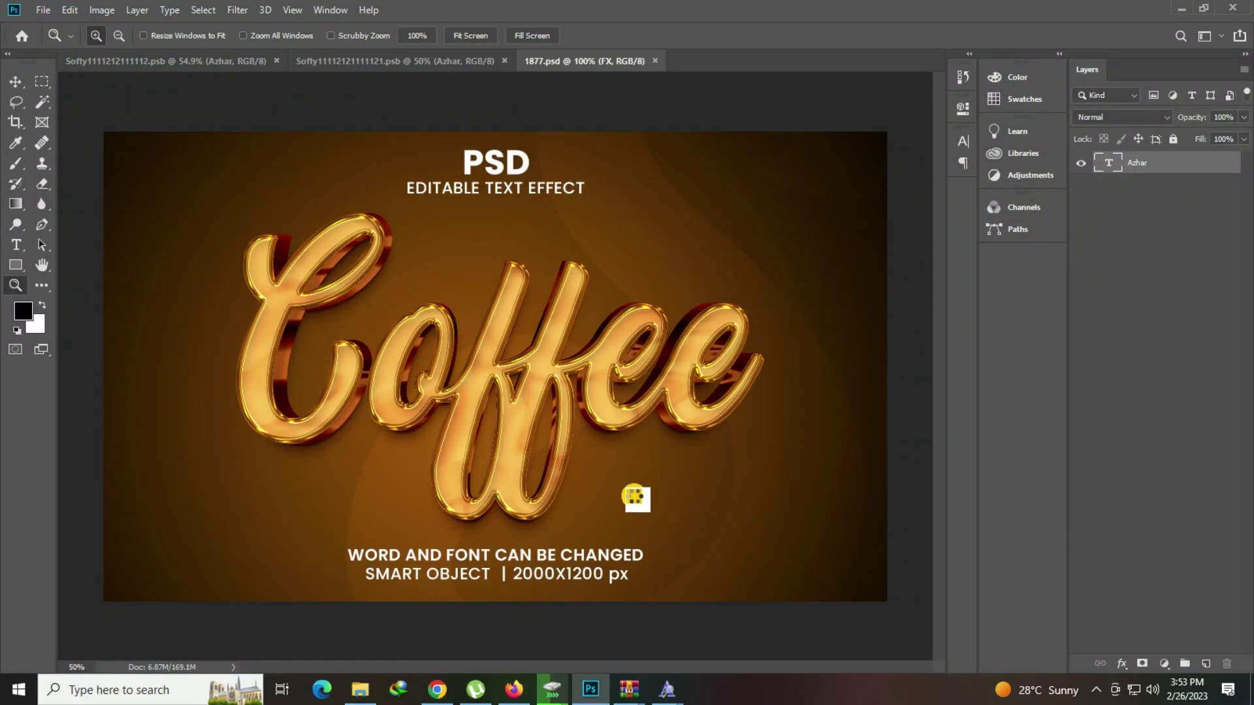
# Step: In the 1877 smart object, replace the Coffee text with Azhar
pyautogui.doubleClick(1113, 170)
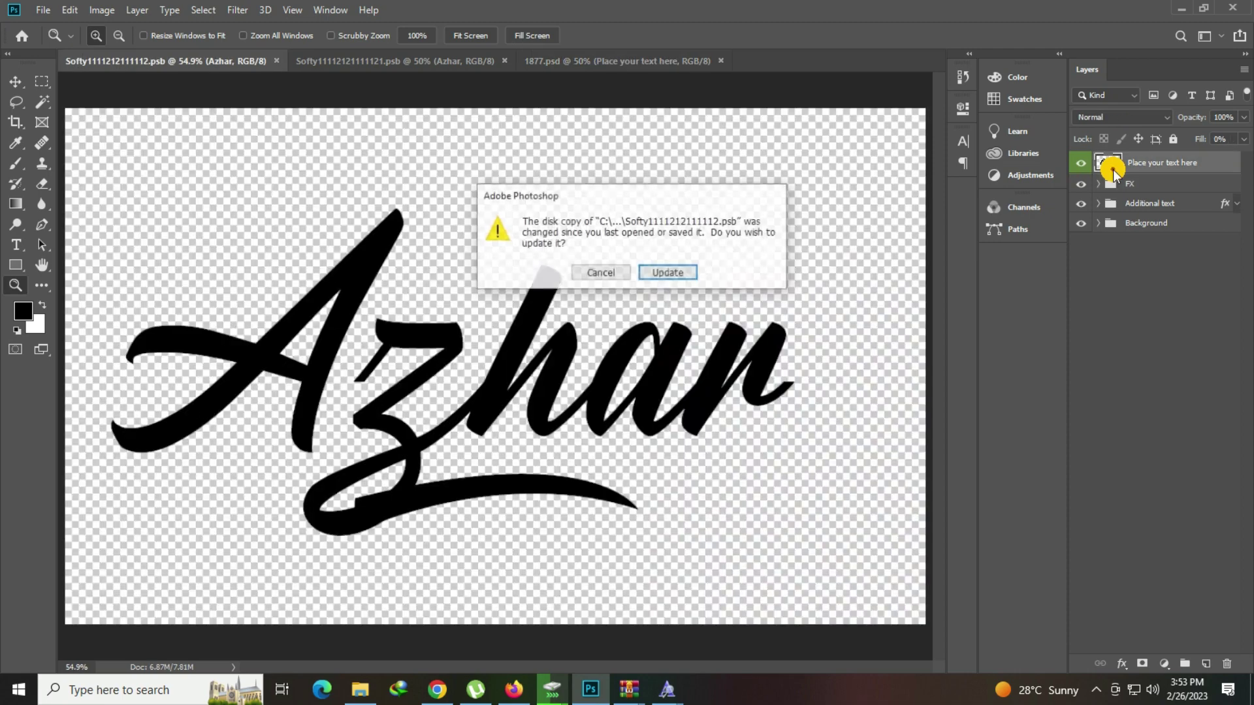
pyautogui.click(687, 273)
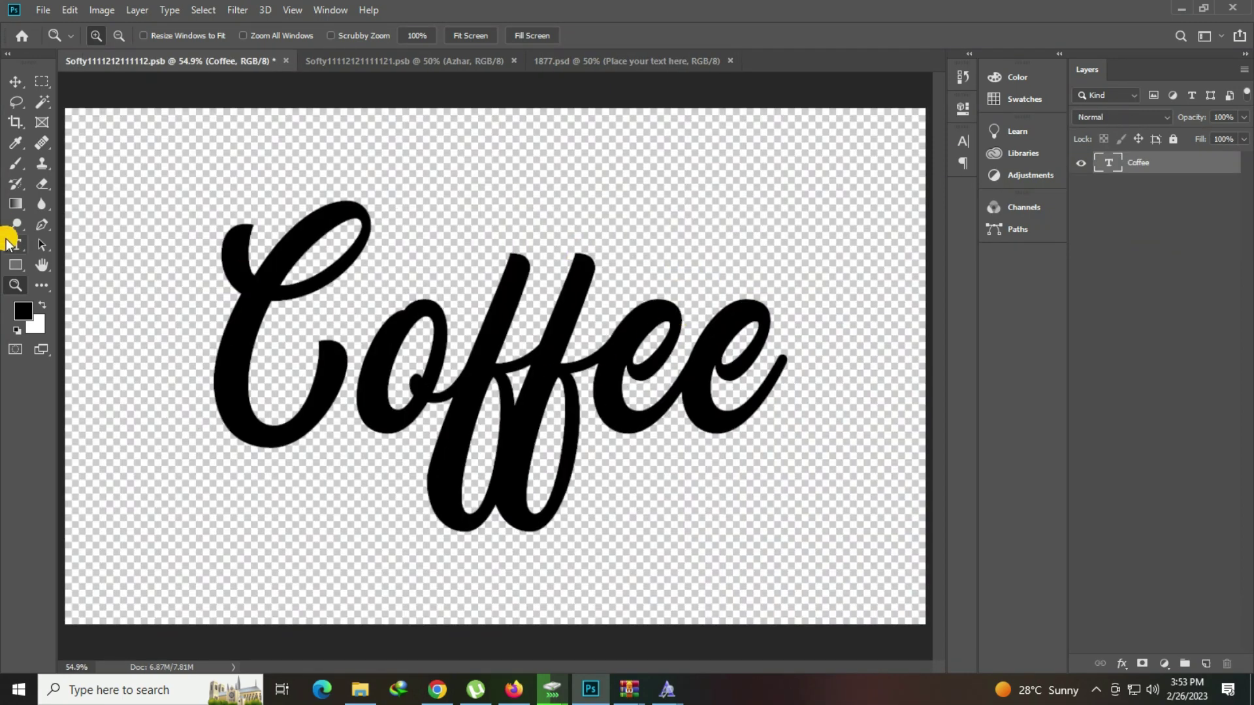
pyautogui.click(14, 244)
pyautogui.click(614, 356)
pyautogui.hotkey('ctrl', 'a')
pyautogui.write('Az')
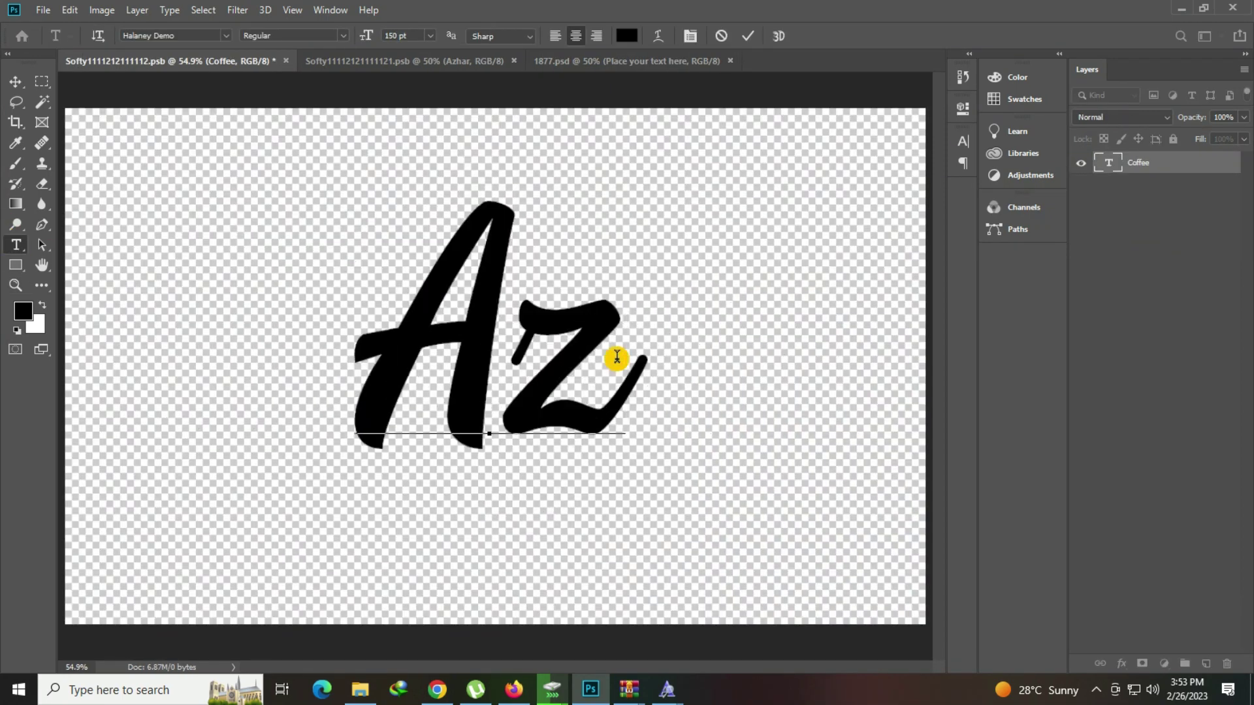
pyautogui.write('har')
pyautogui.hotkey('ctrl', 'a')
pyautogui.hotkey('ctrl', 'Return')
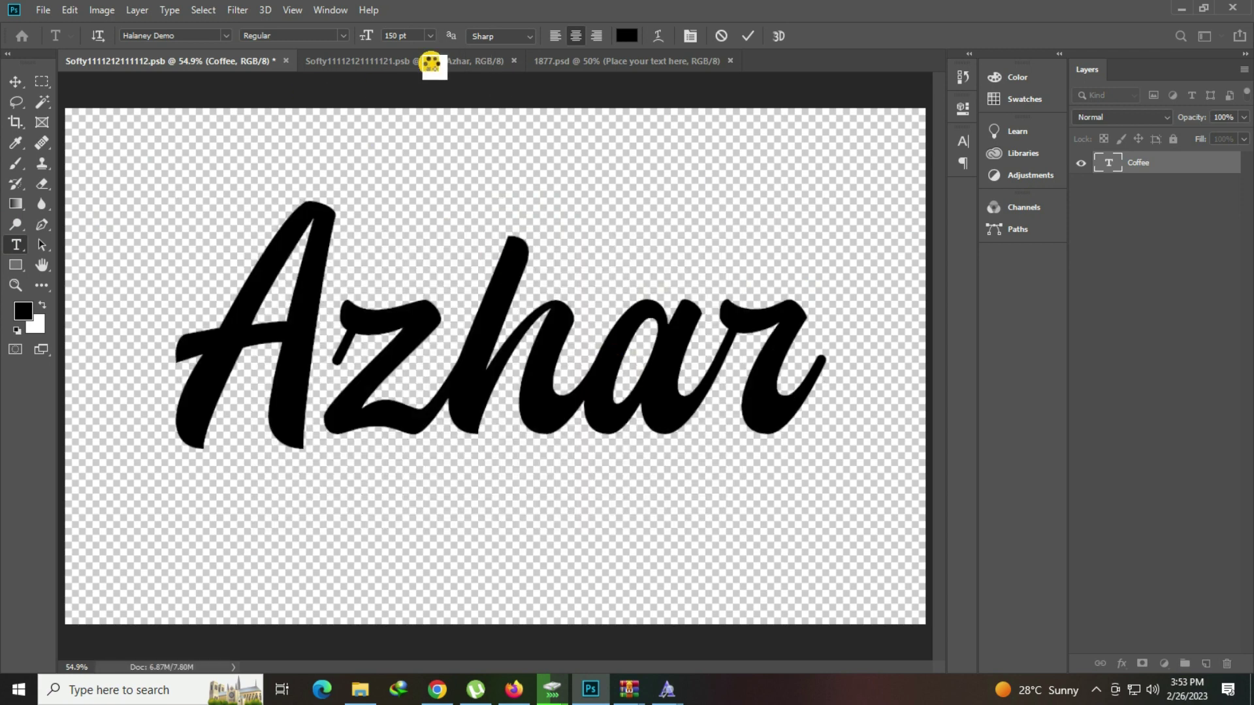
# Step: Close the extra smart-object document and view the gold Azhar result in 1877.psd
pyautogui.click(448, 61)
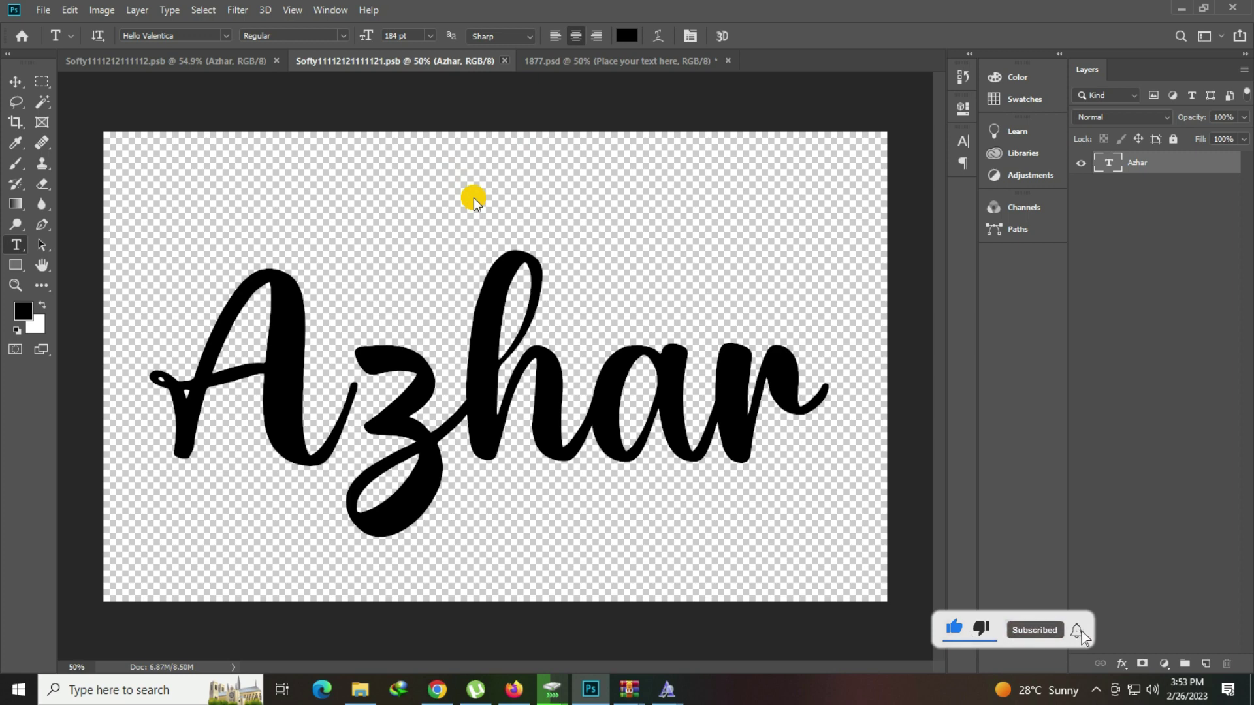
pyautogui.click(504, 60)
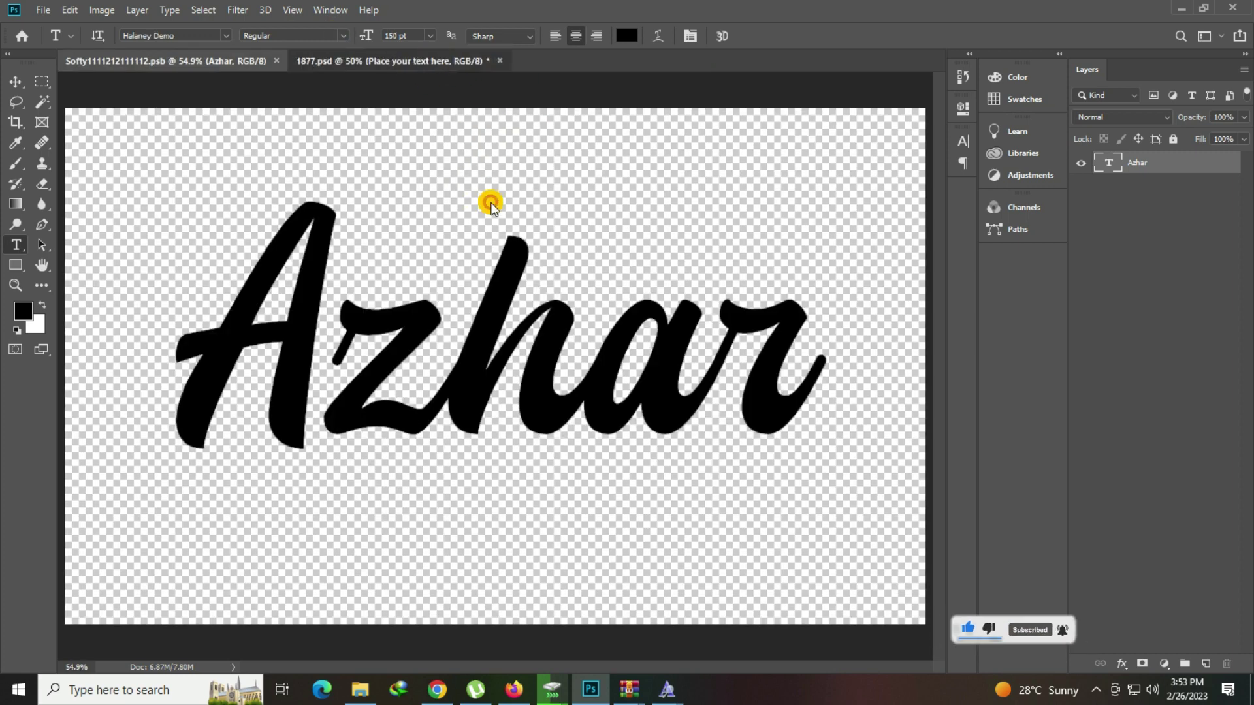
pyautogui.hotkey('ctrl', 'Tab')
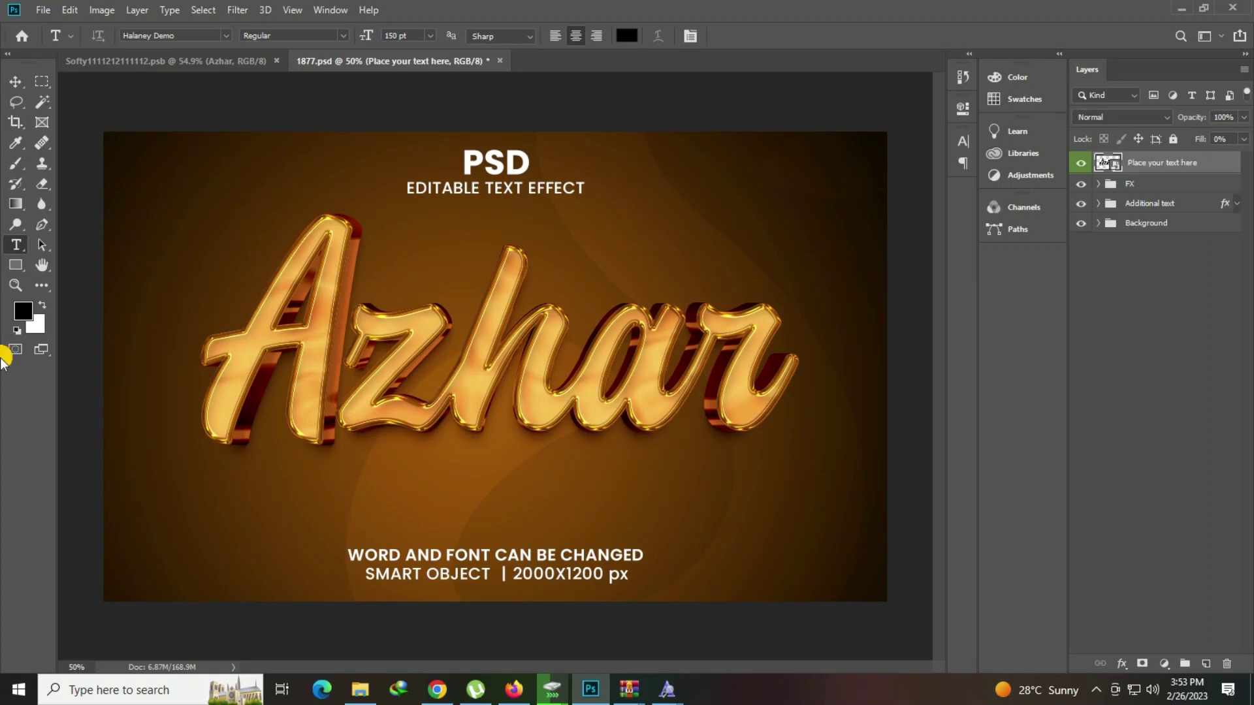
pyautogui.click(23, 282)
pyautogui.click(523, 316)
pyautogui.rightClick(441, 312)
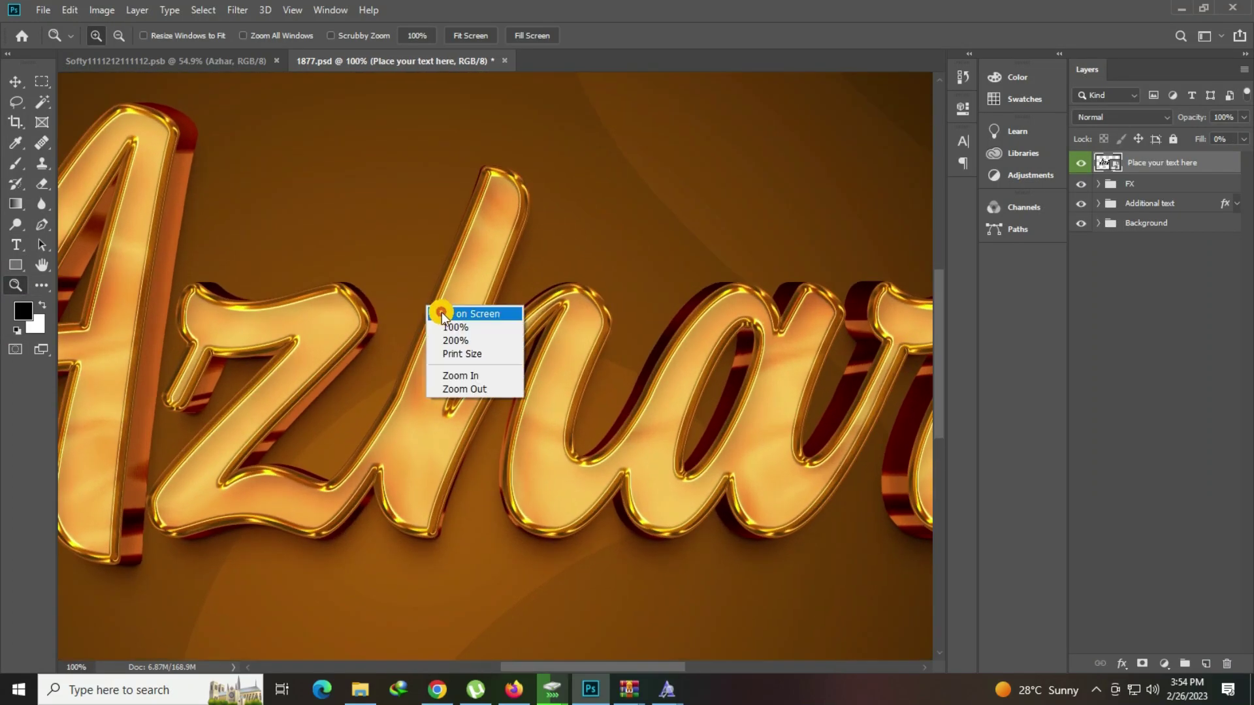
pyautogui.click(444, 313)
# Step: Open the 1880 Hello template from the template folder
pyautogui.click(359, 689)
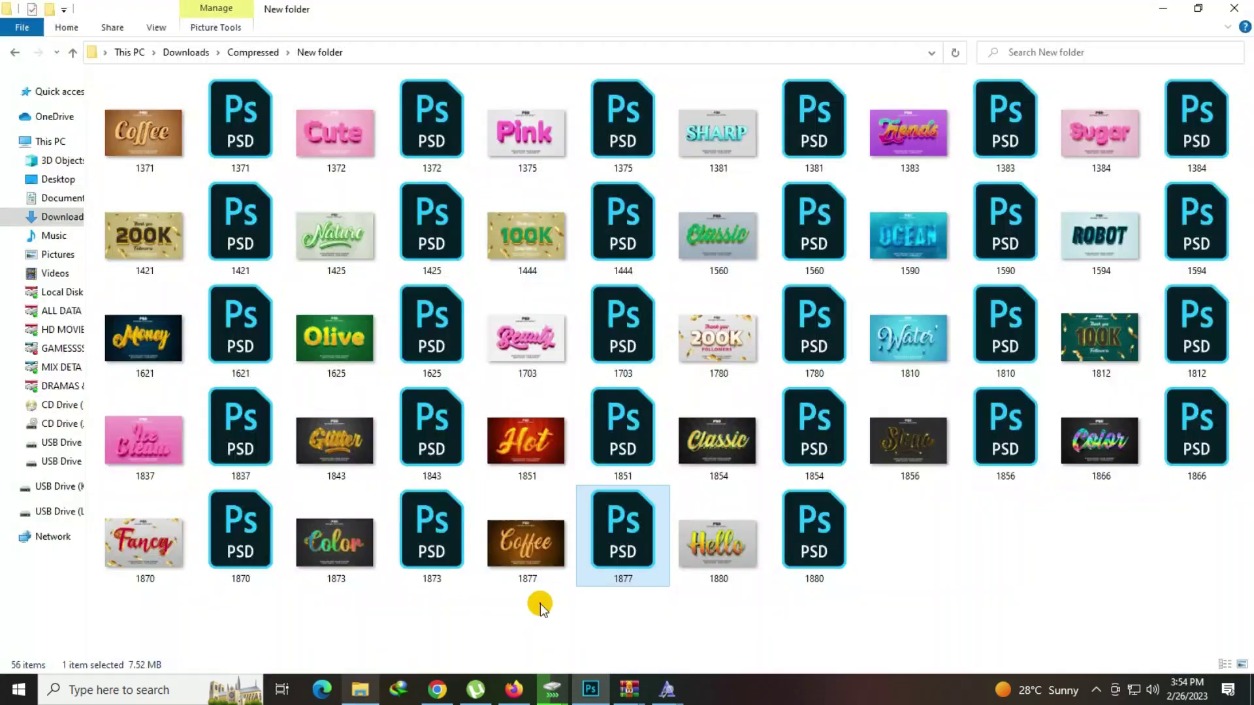
pyautogui.click(813, 572)
pyautogui.doubleClick(814, 572)
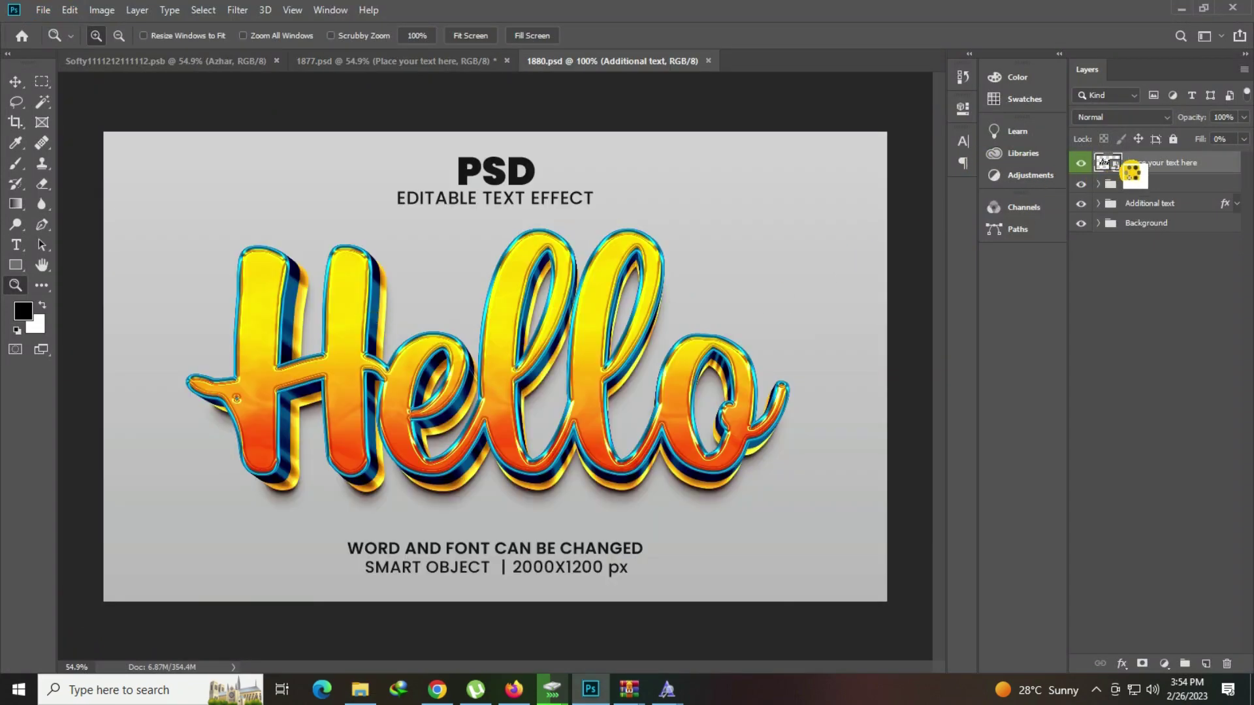
# Step: In the smart object, replace Hello with Azhar and reduce it from 210 to 175 pt
pyautogui.doubleClick(1113, 163)
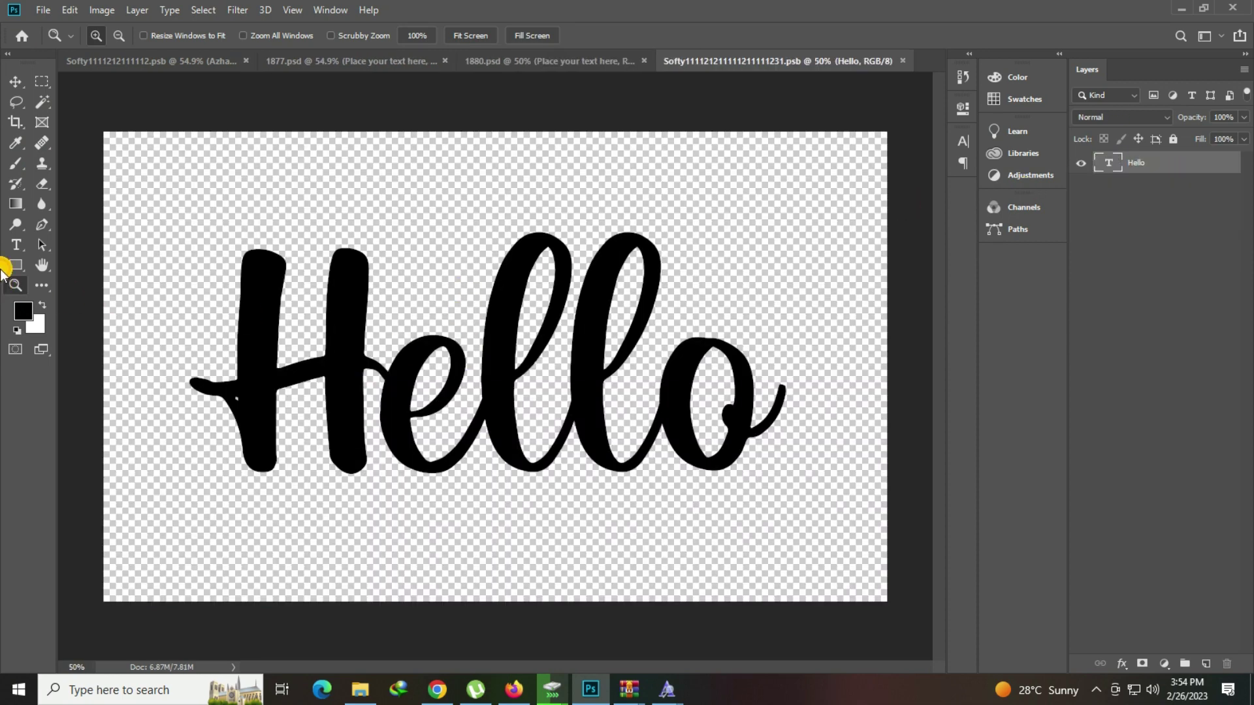
pyautogui.click(16, 245)
pyautogui.click(557, 359)
pyautogui.doubleClick(555, 358)
pyautogui.click(554, 359)
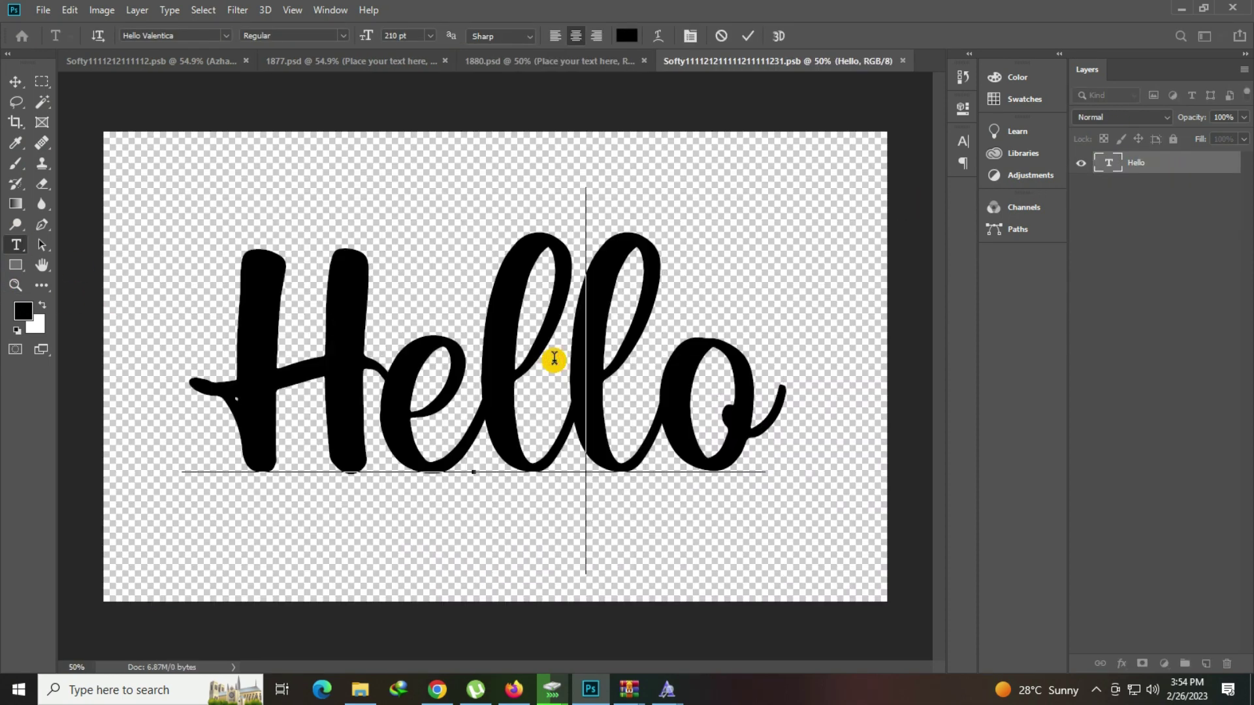
pyautogui.hotkey('ctrl', 'a')
pyautogui.write('Azhar')
pyautogui.hotkey('ctrl', 'a')
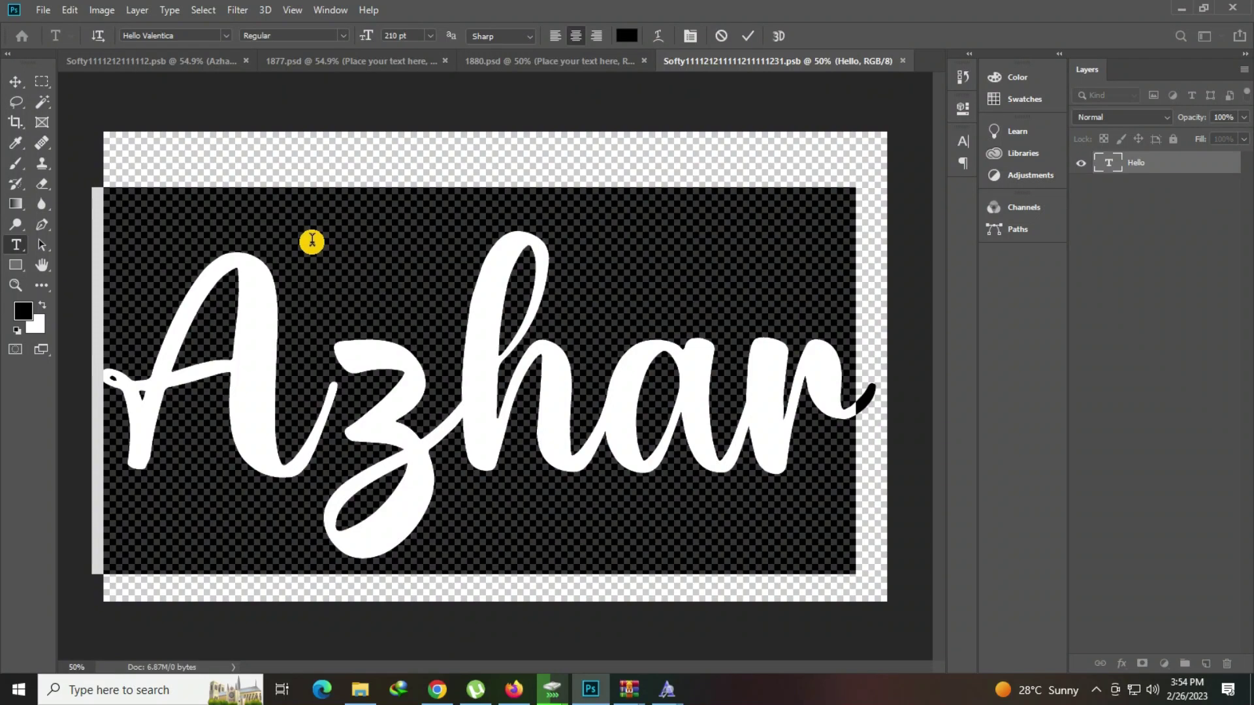
pyautogui.moveTo(363, 37); pyautogui.dragTo(340, 66)
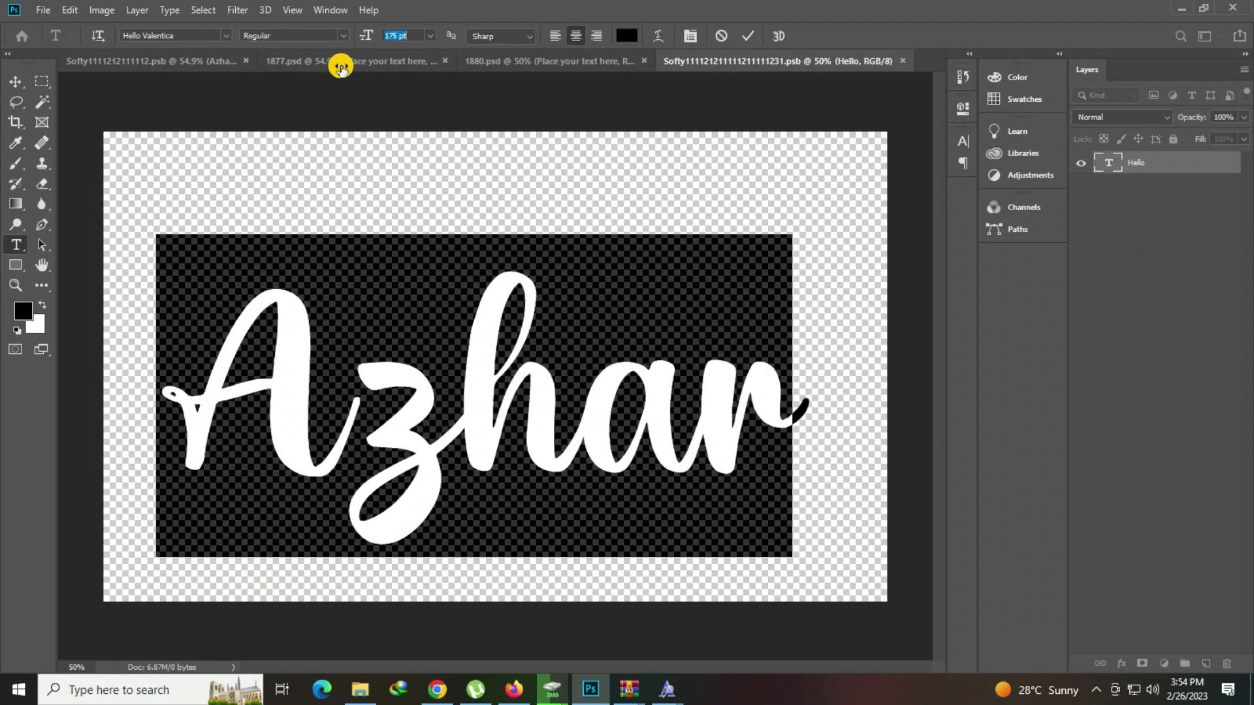
pyautogui.click(450, 318)
pyautogui.hotkey('ctrl', 'Return')
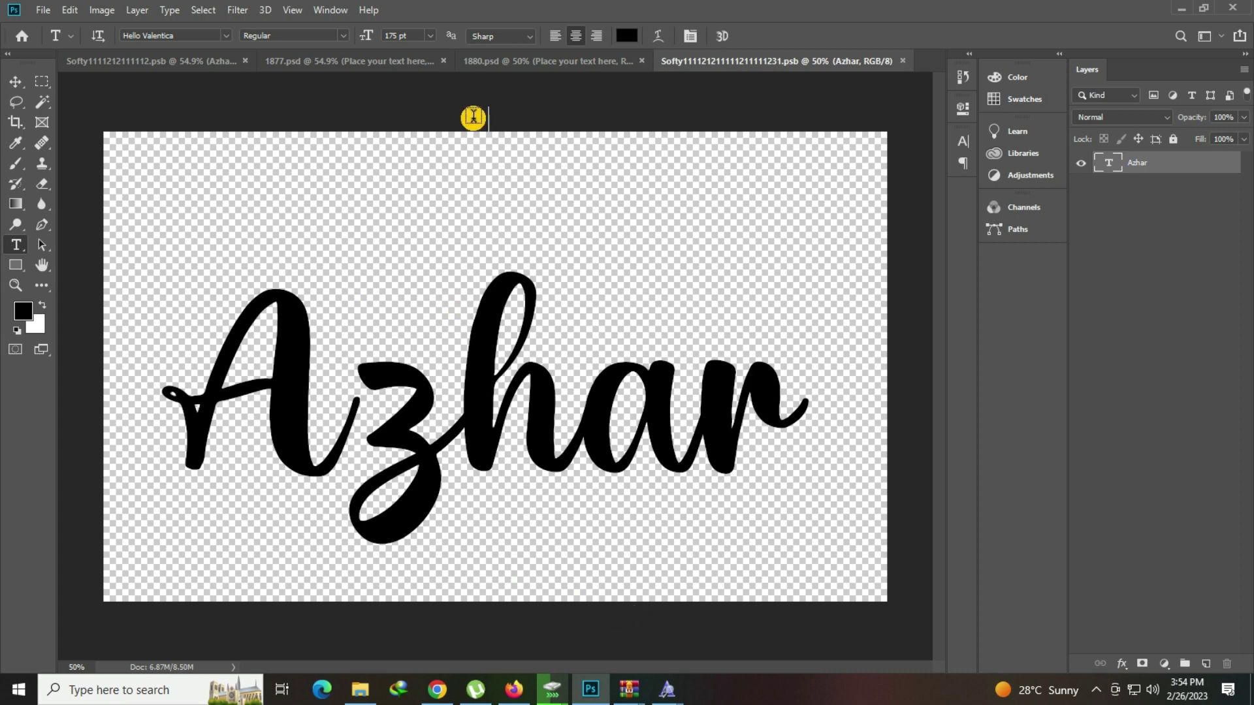
# Step: Return to 1880.psd and zoom to view the yellow Azhar lettering
pyautogui.click(581, 70)
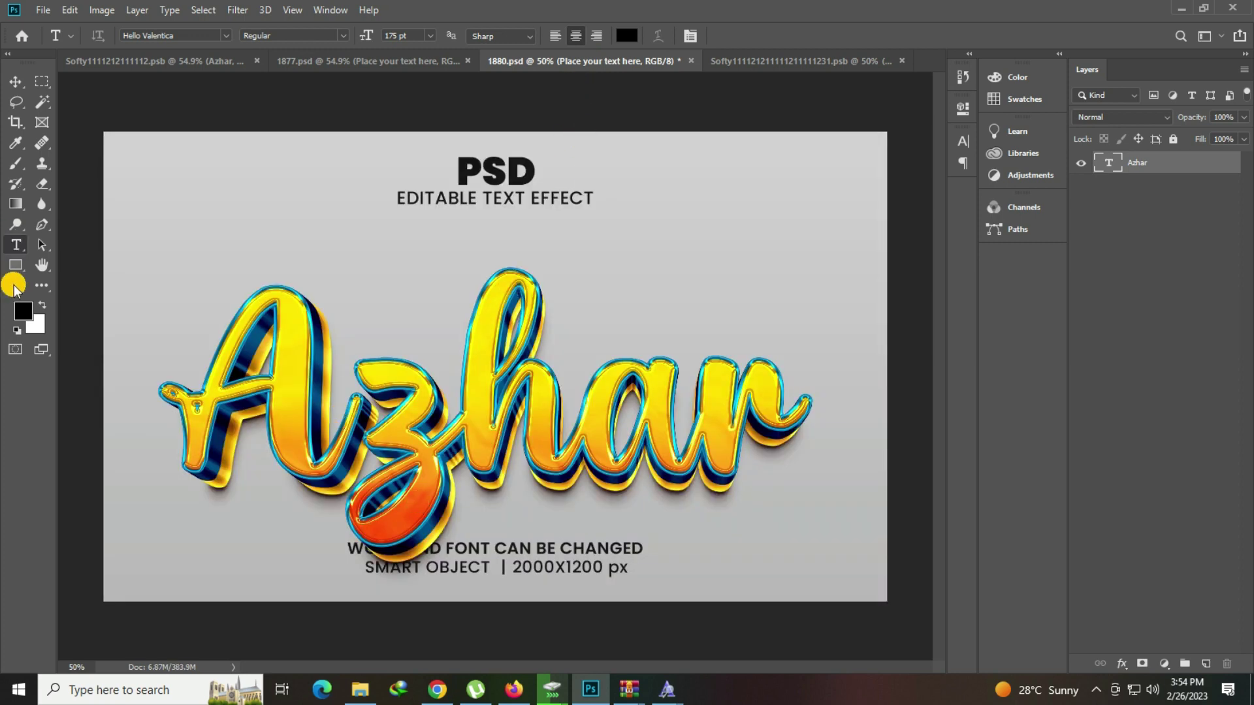
pyautogui.click(13, 285)
pyautogui.click(515, 314)
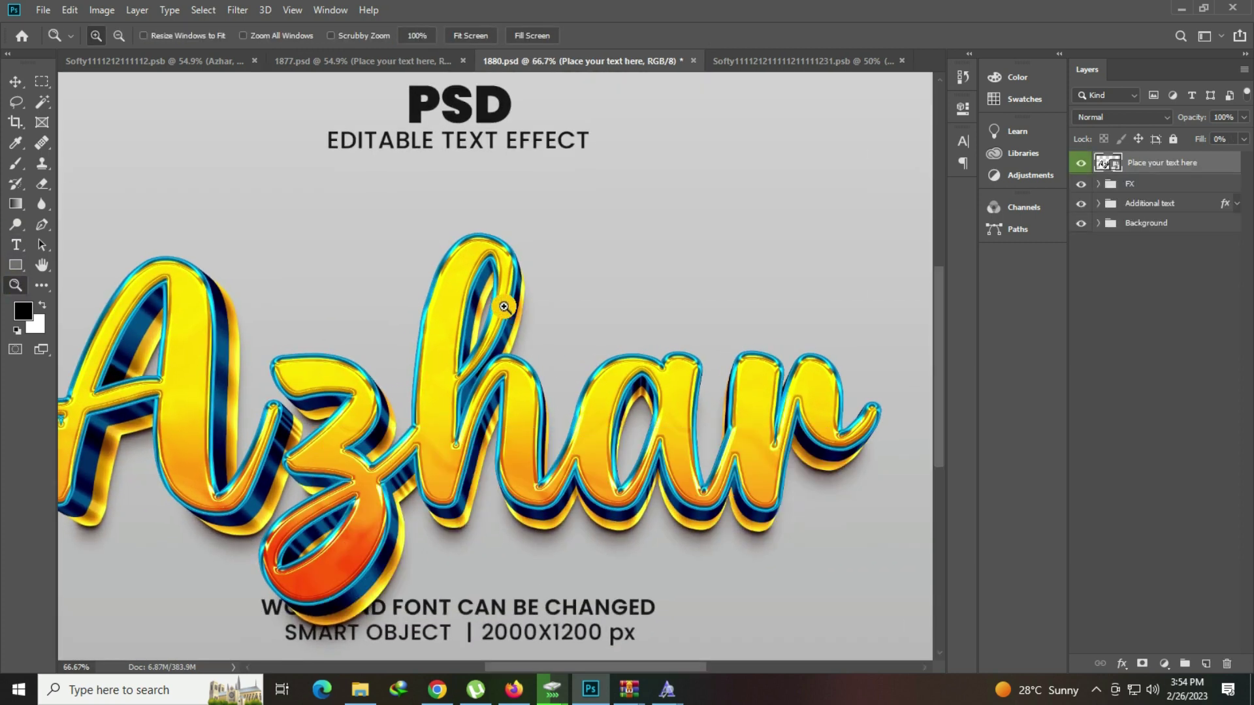
pyautogui.rightClick(430, 240)
pyautogui.click(453, 248)
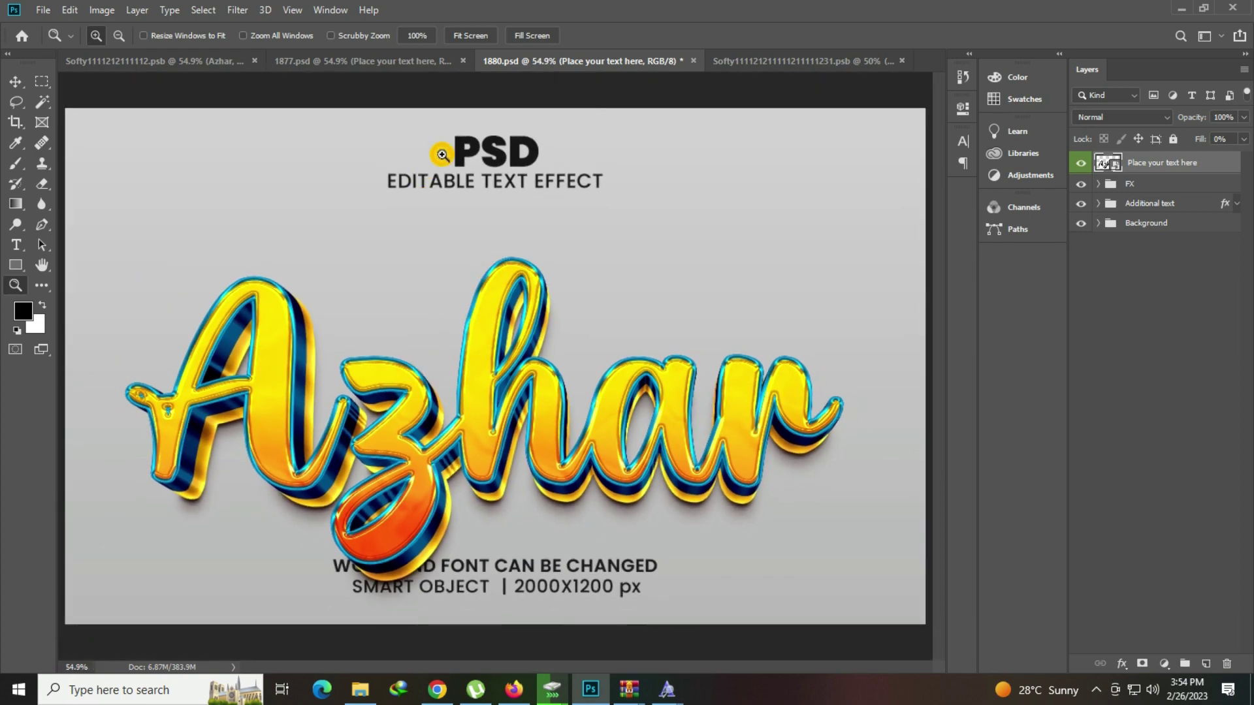
# Step: Select all 56 template files and view their combined properties, highlighting the 409 MB total
pyautogui.click(360, 689)
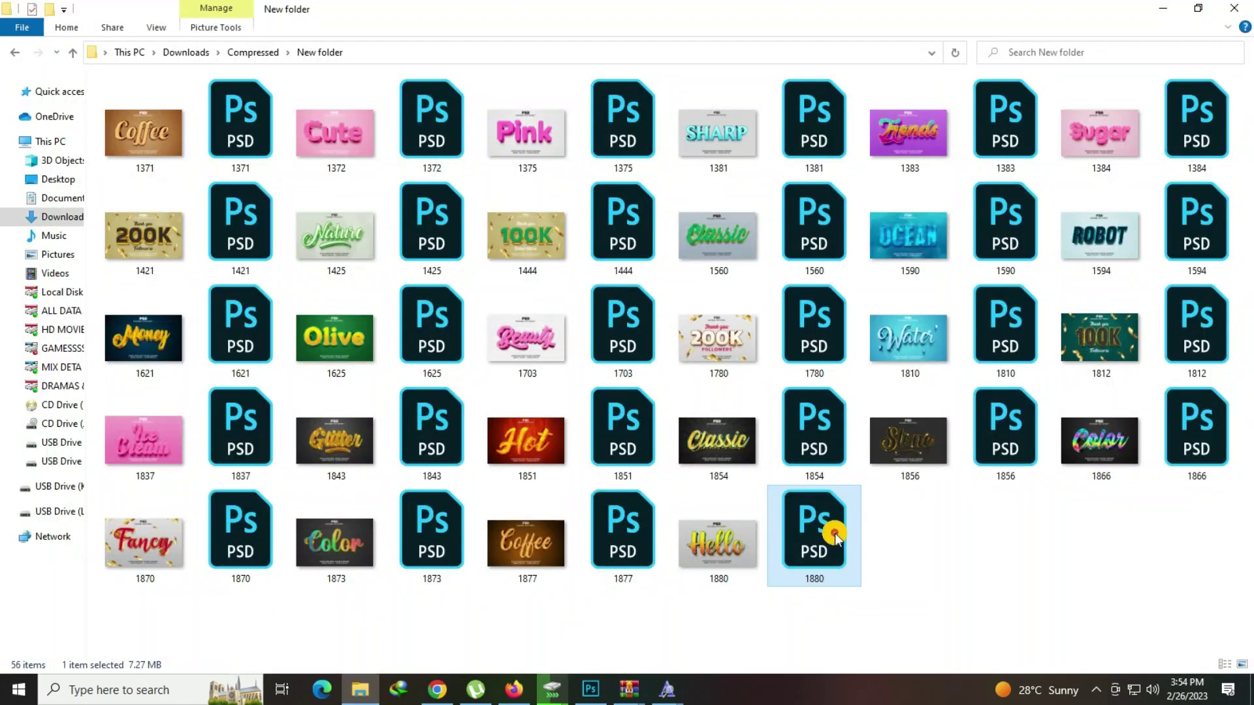
pyautogui.click(924, 532)
pyautogui.hotkey('ctrl', 'a')
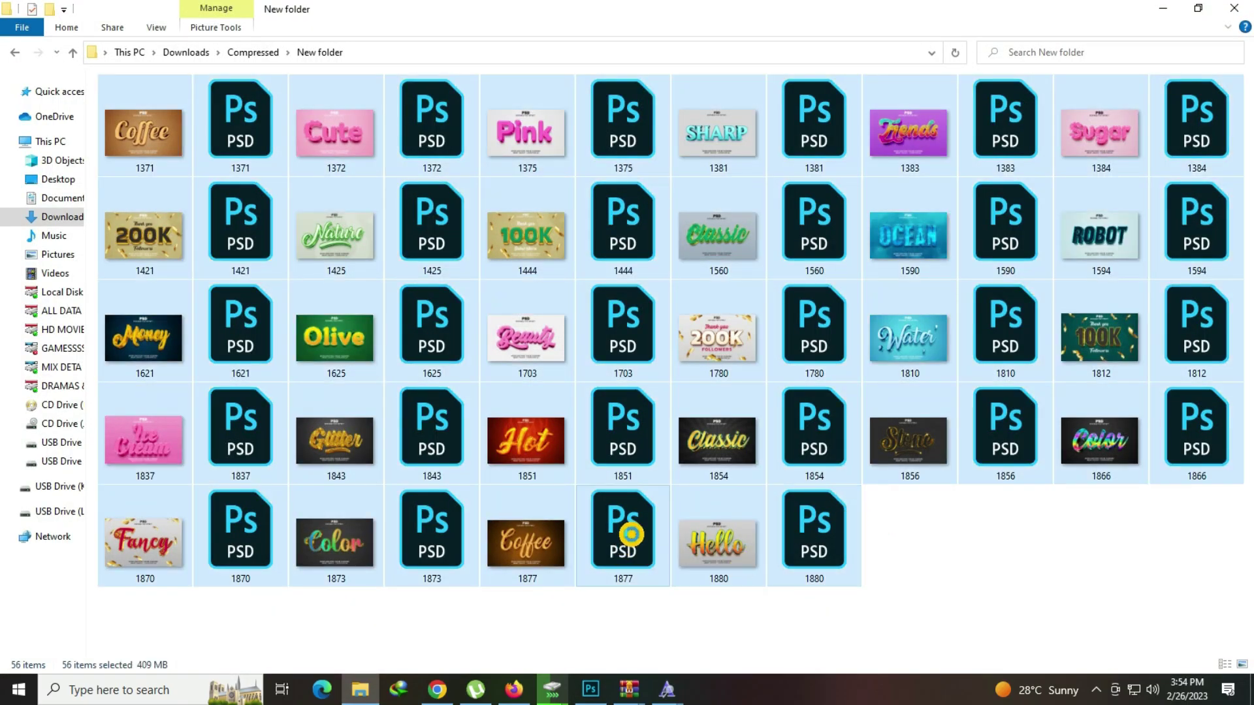
pyautogui.rightClick(631, 534)
pyautogui.click(644, 543)
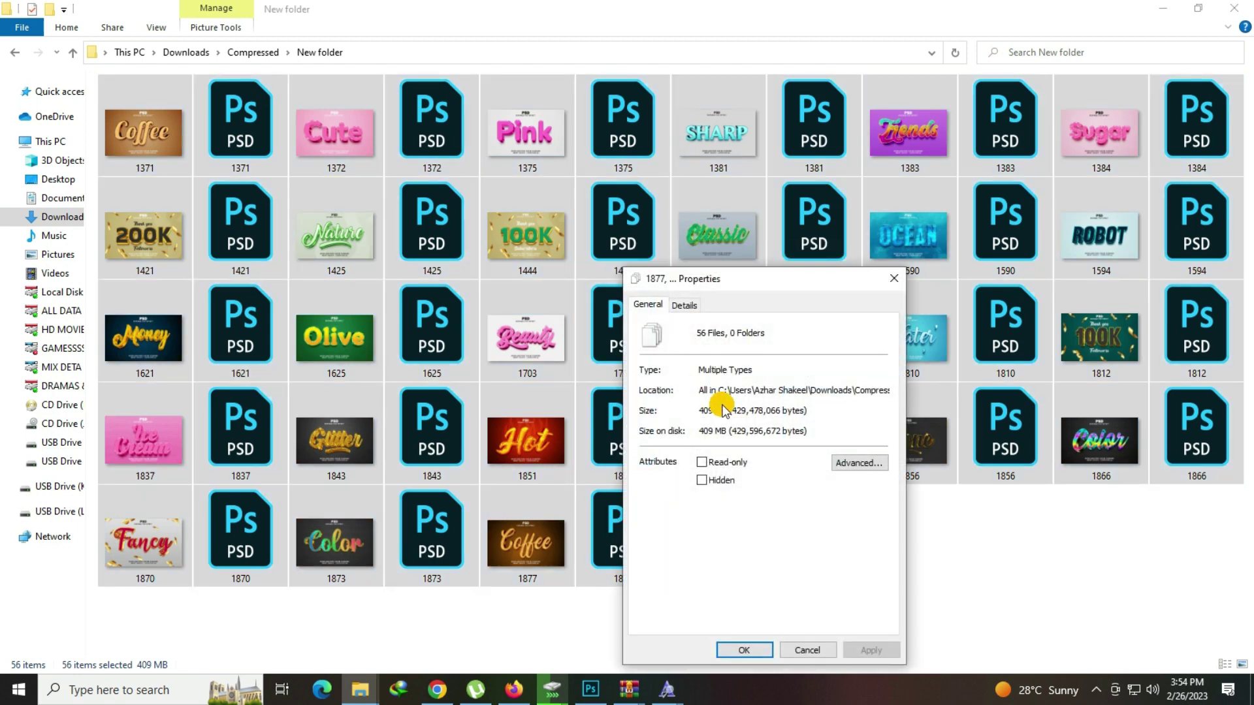
pyautogui.moveTo(722, 410); pyautogui.dragTo(682, 413)
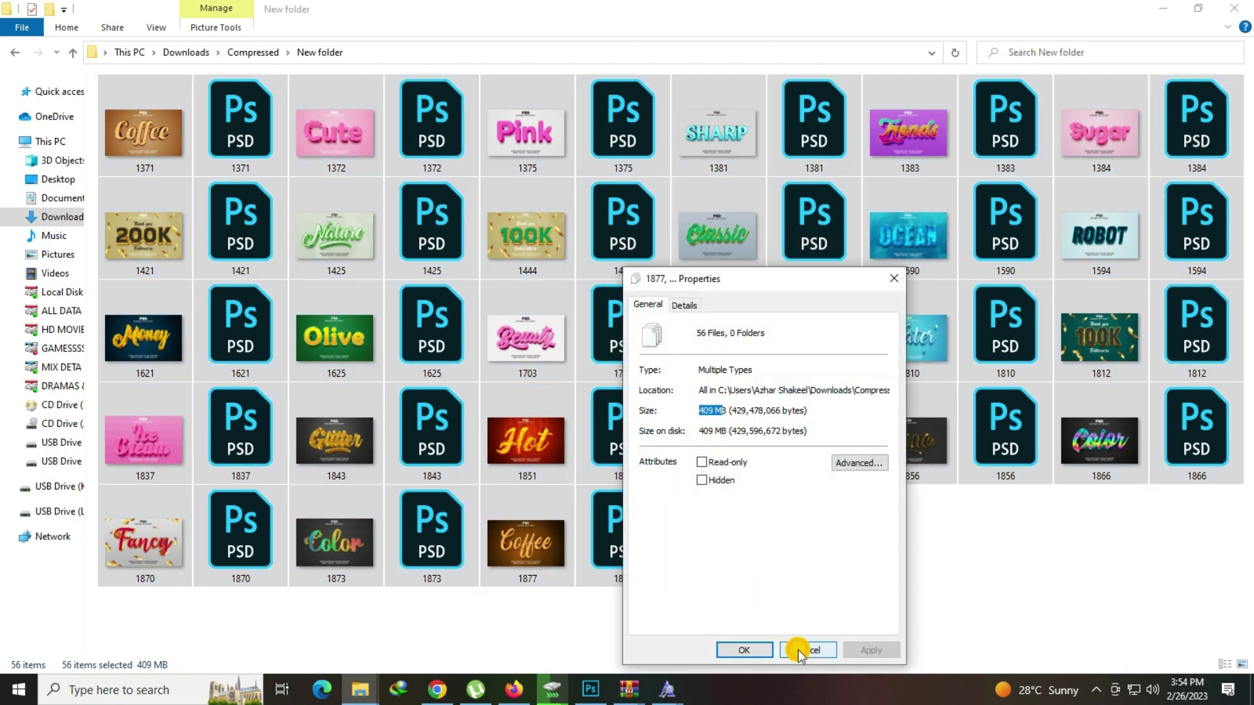